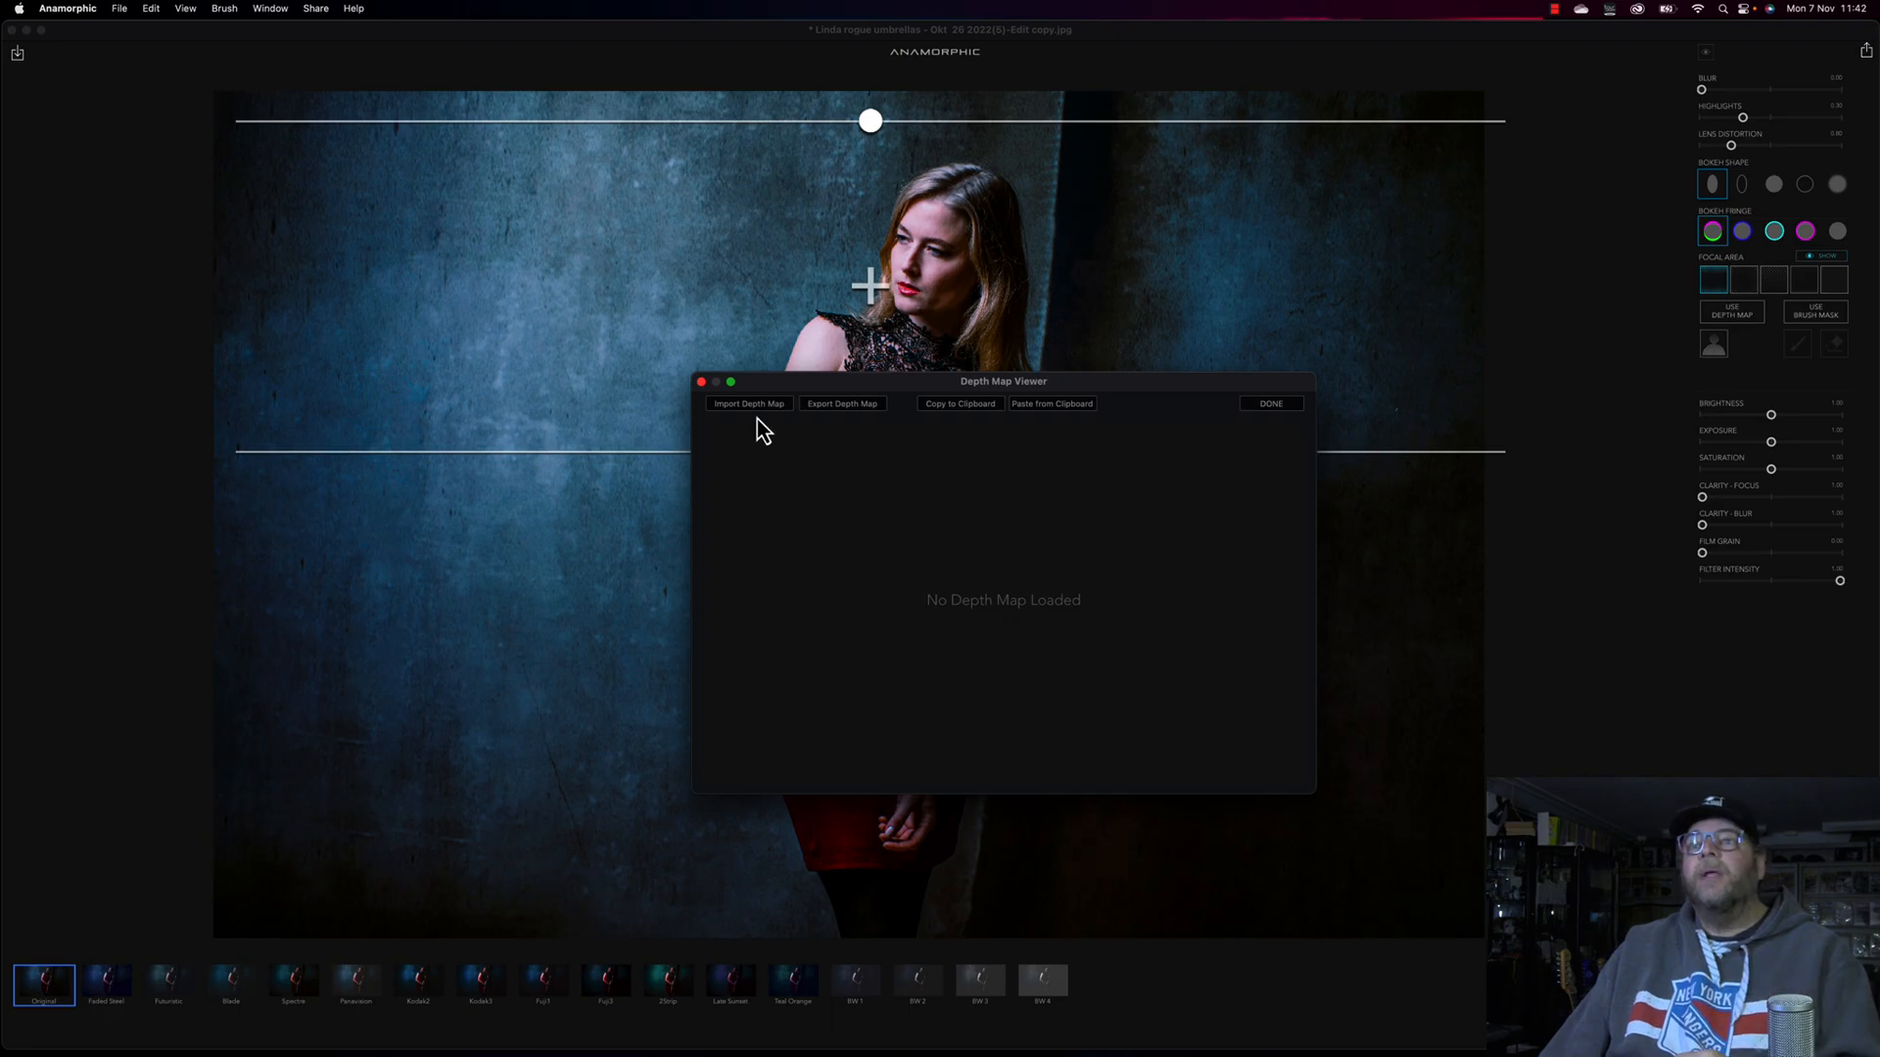
- Close the depth map viewer, raise the blur strongly, and center the linear focal band on the woman's face
left_click(701, 383)
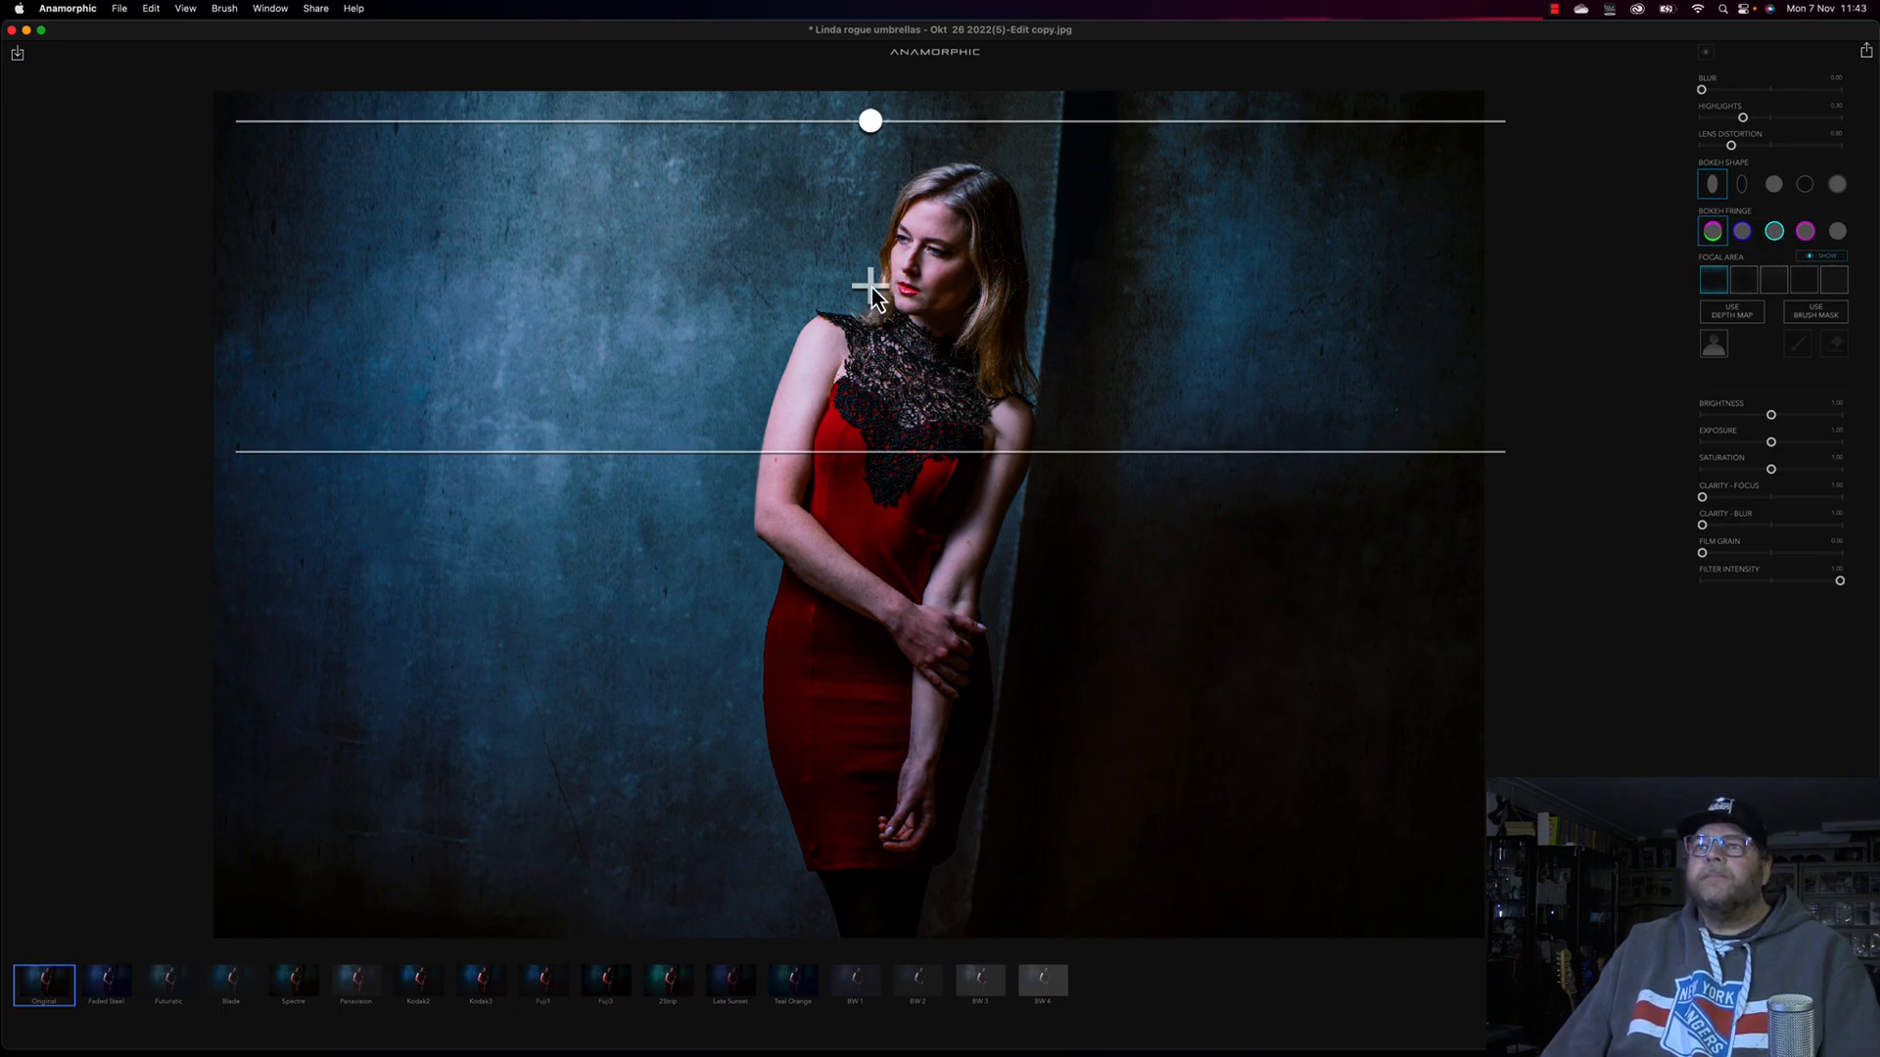
left_click_drag(872, 289, 917, 309)
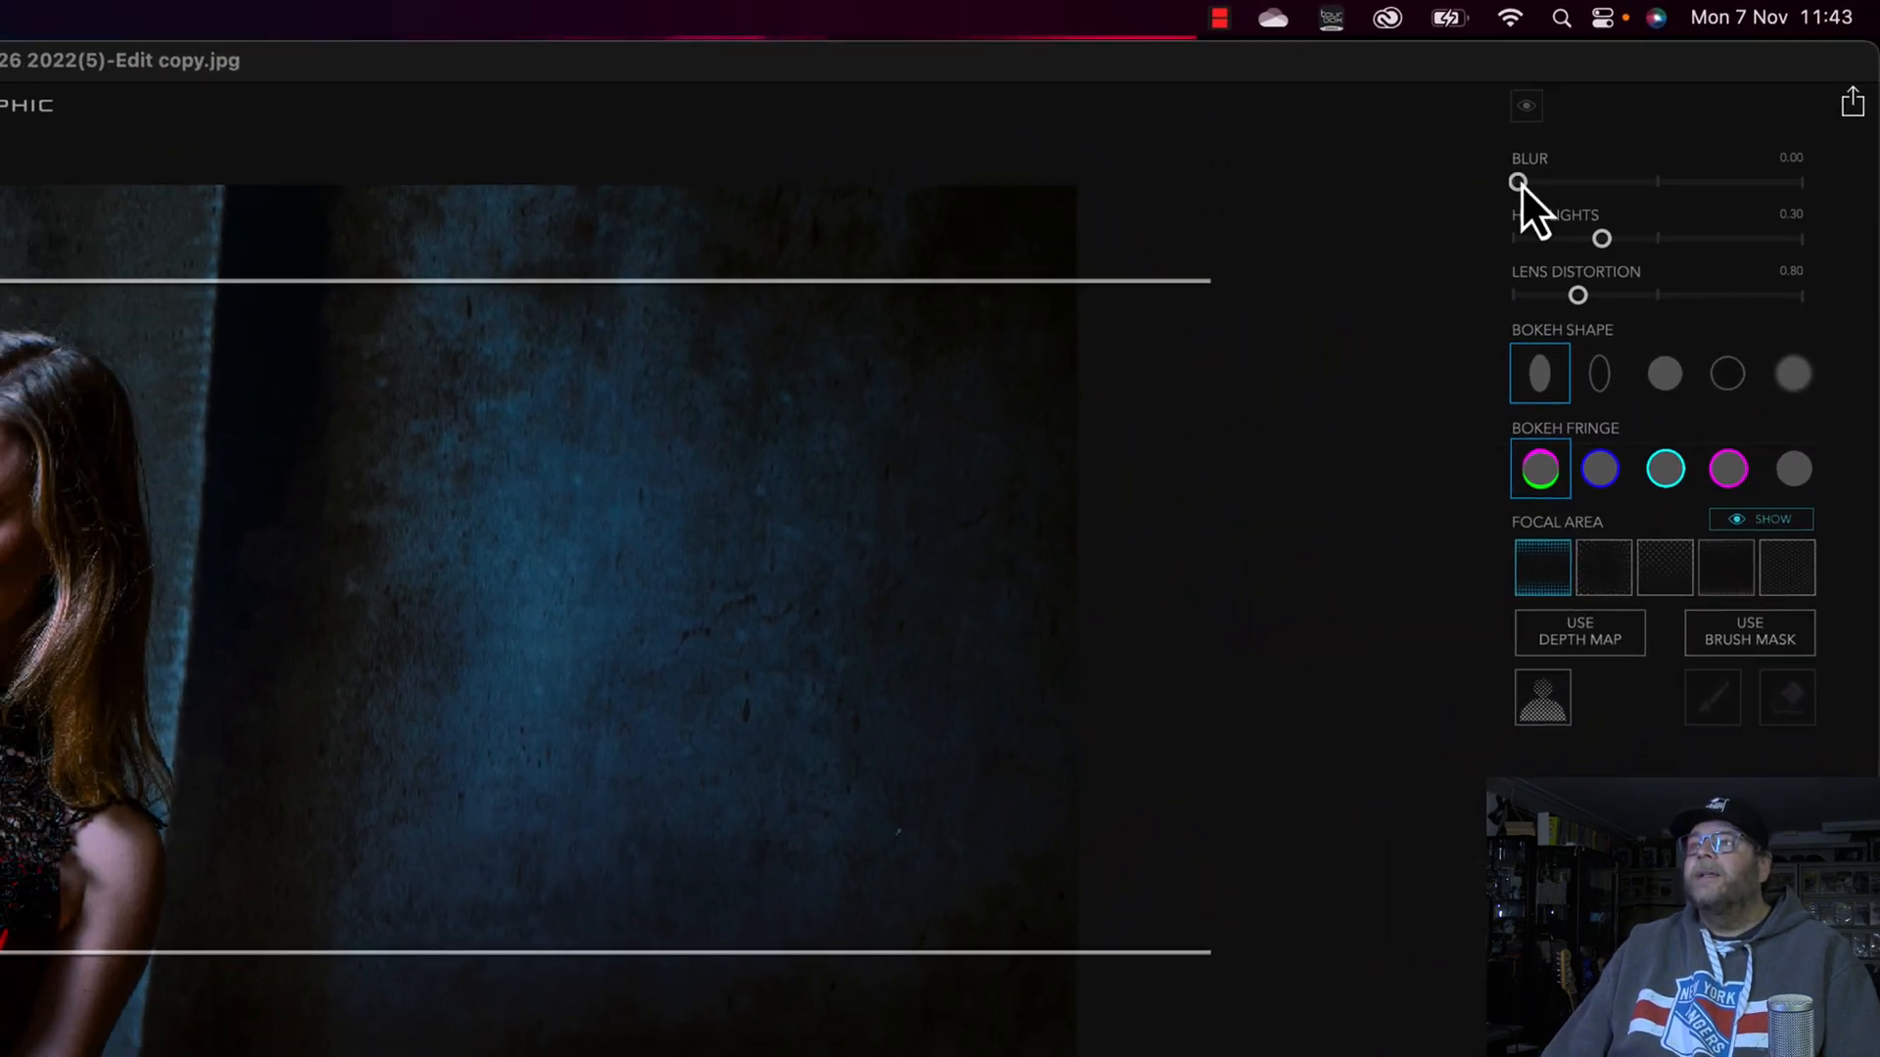
left_click_drag(1472, 206, 1716, 201)
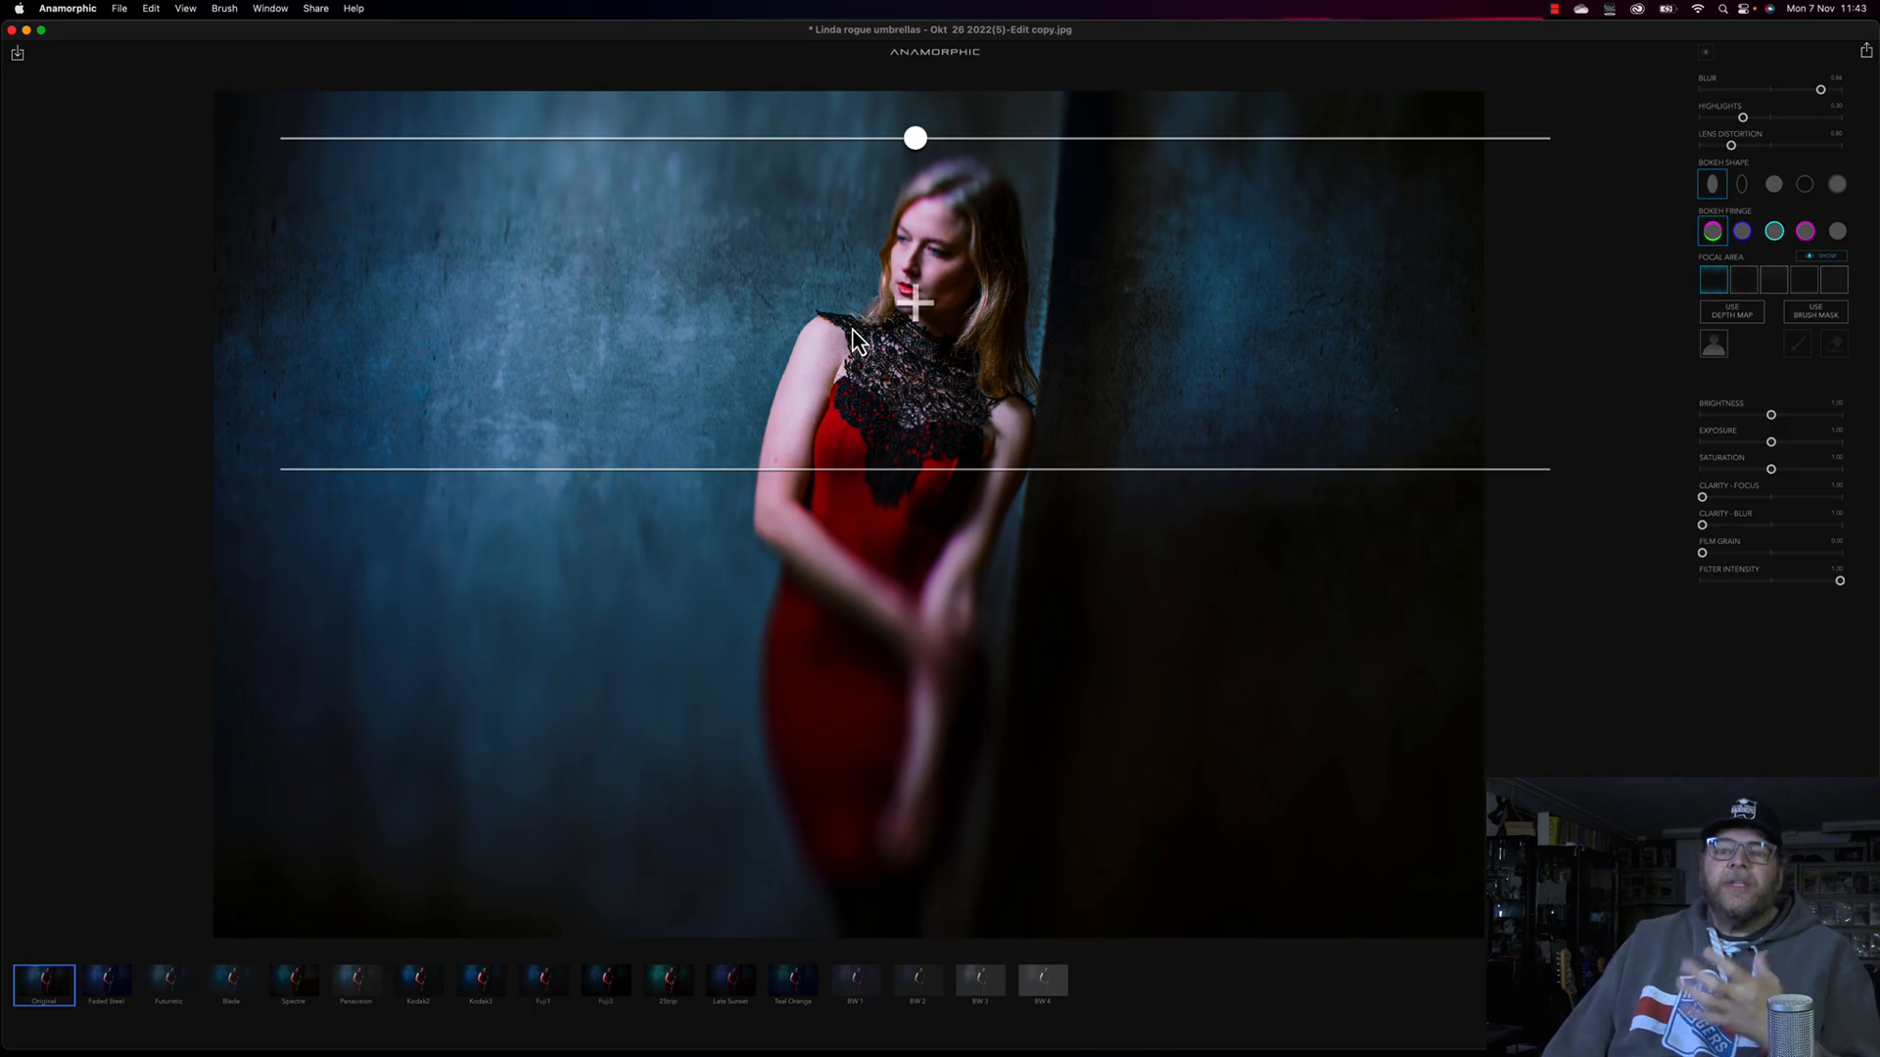
left_click_drag(916, 311, 925, 260)
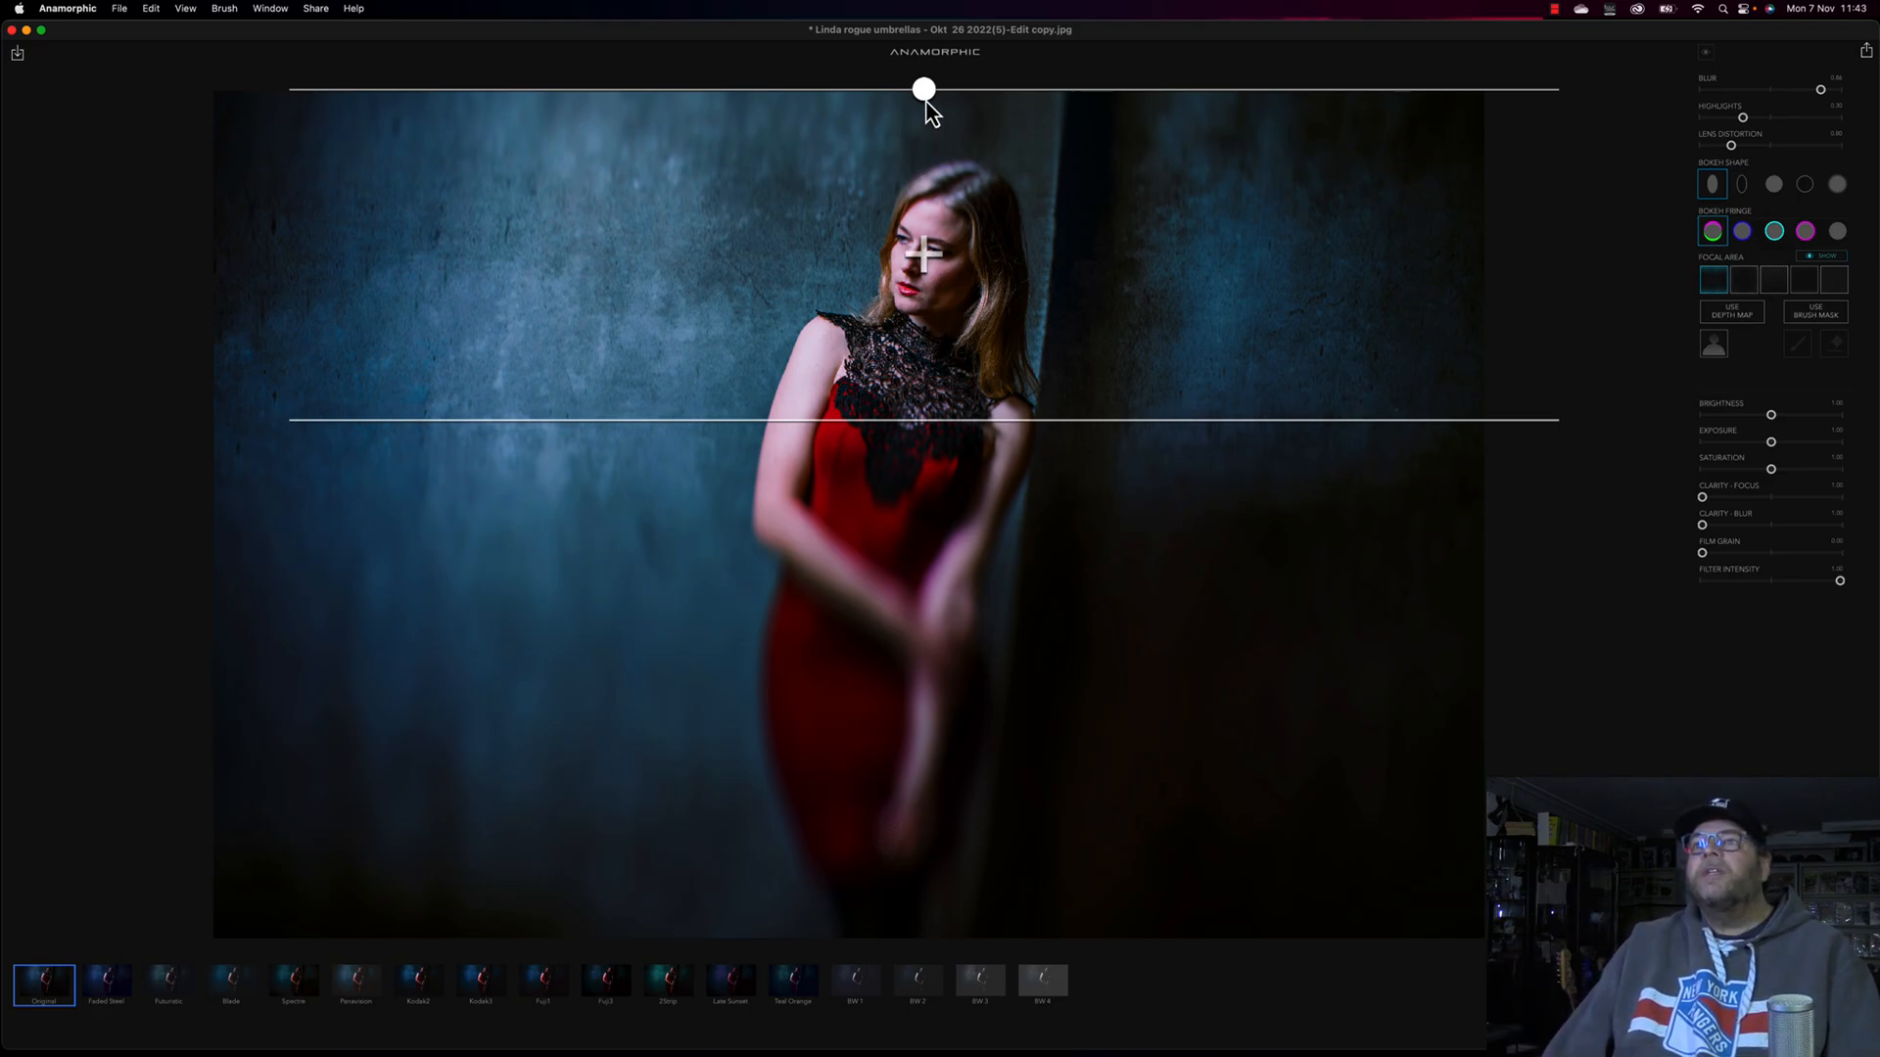
- Rotate the linear focal band nearly upright along the woman's body, and turn it back to nearly horizontal across her face
left_click_drag(923, 89, 1106, 259)
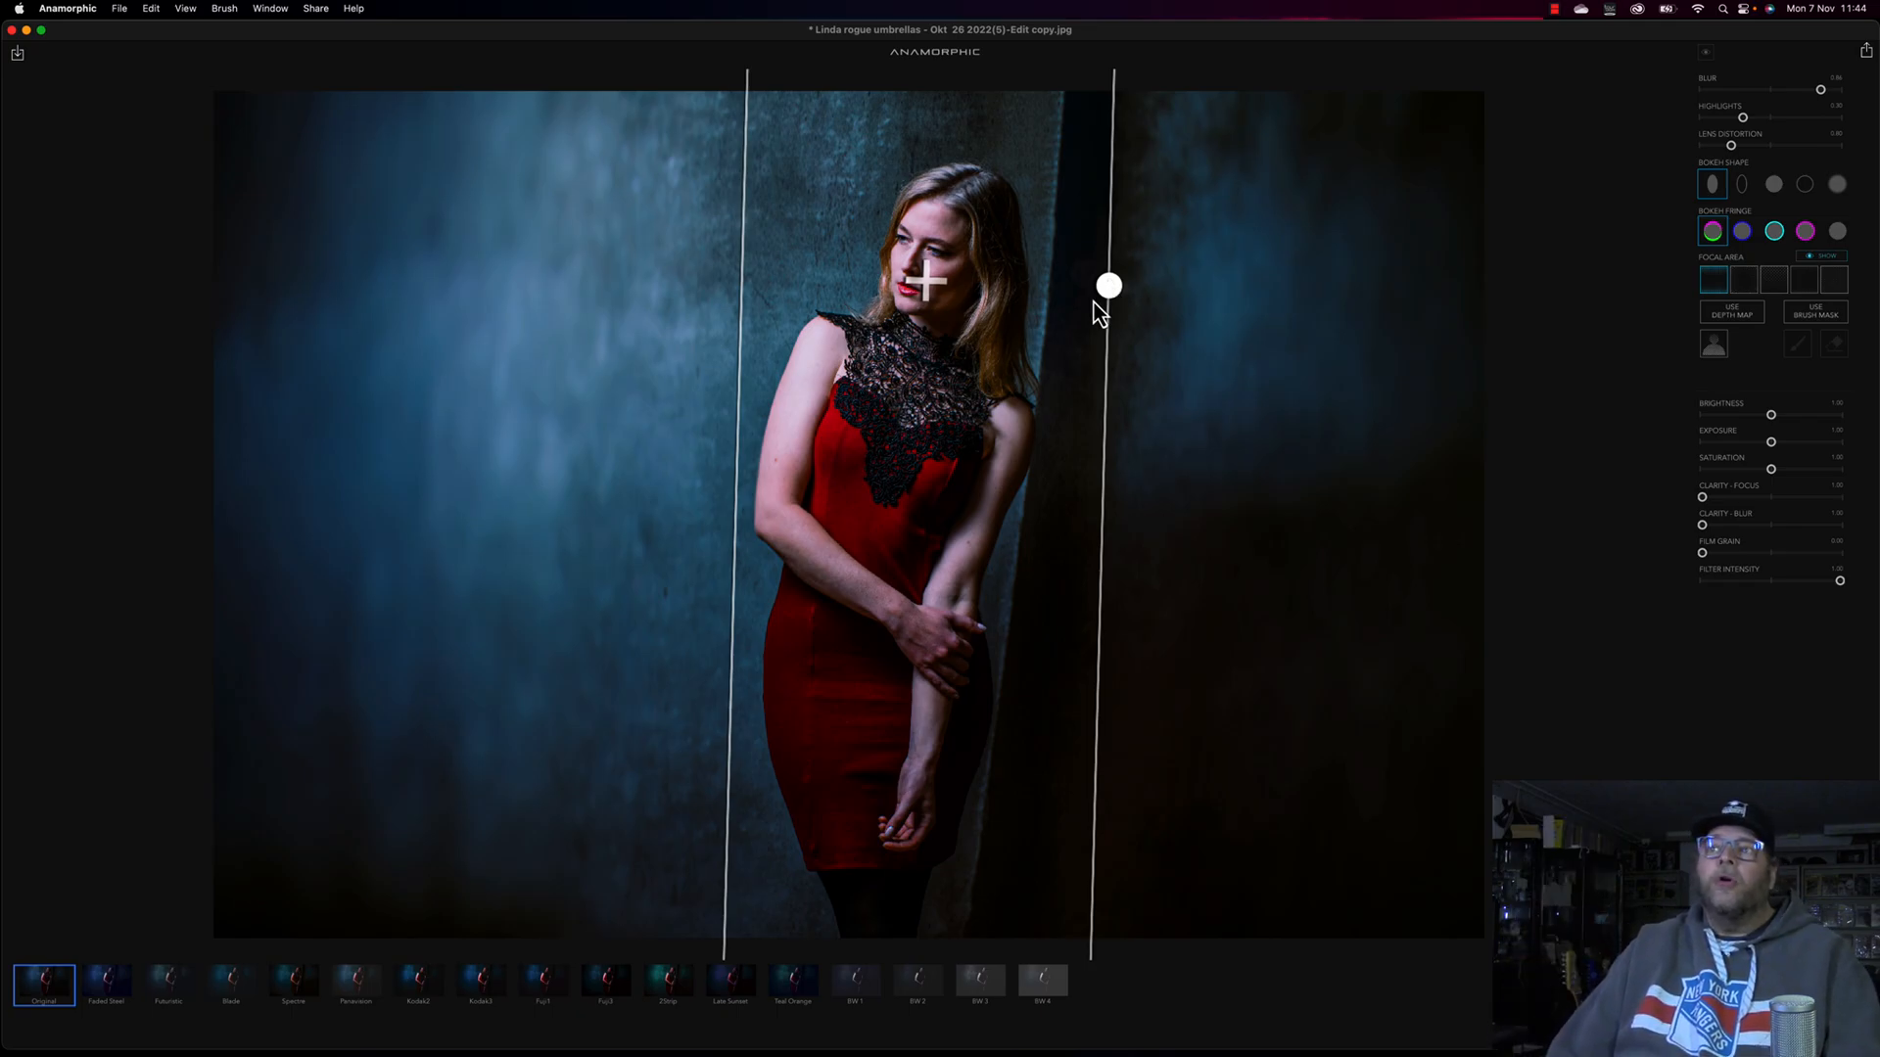
left_click_drag(1112, 298, 1100, 310)
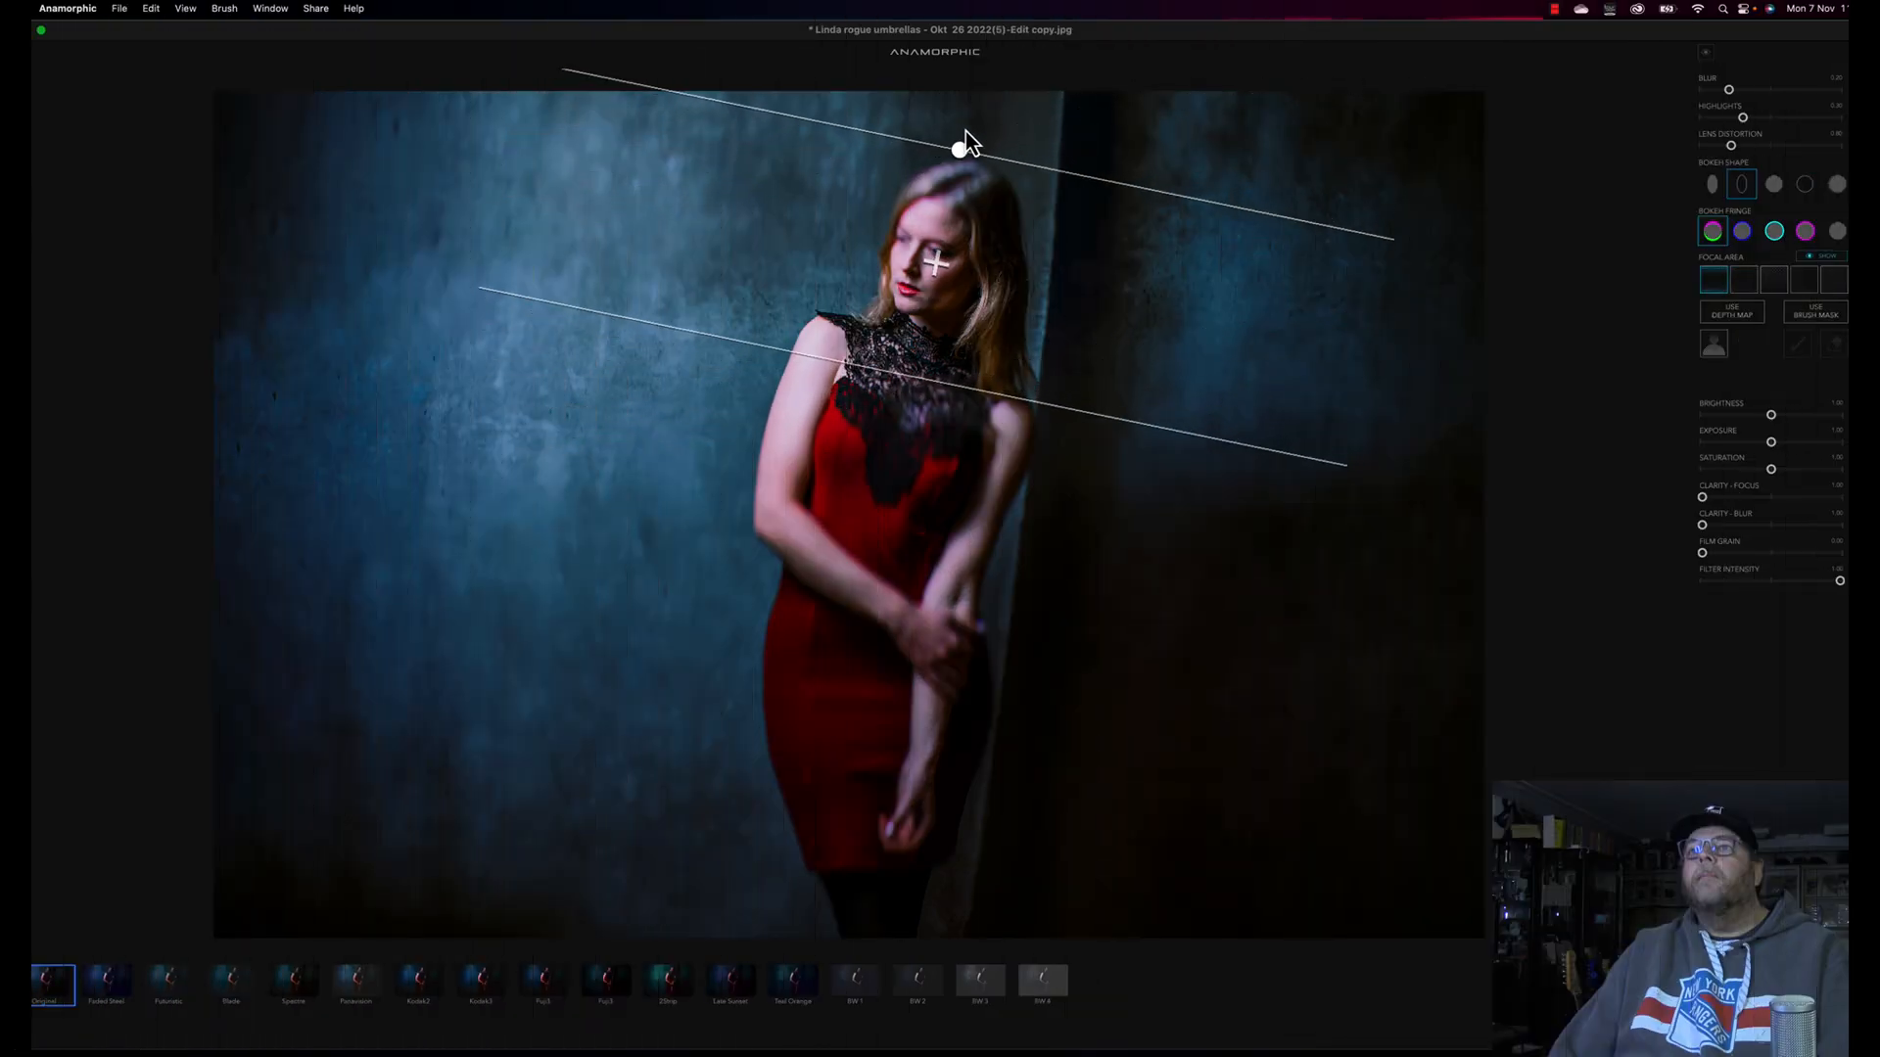
left_click_drag(961, 138, 942, 100)
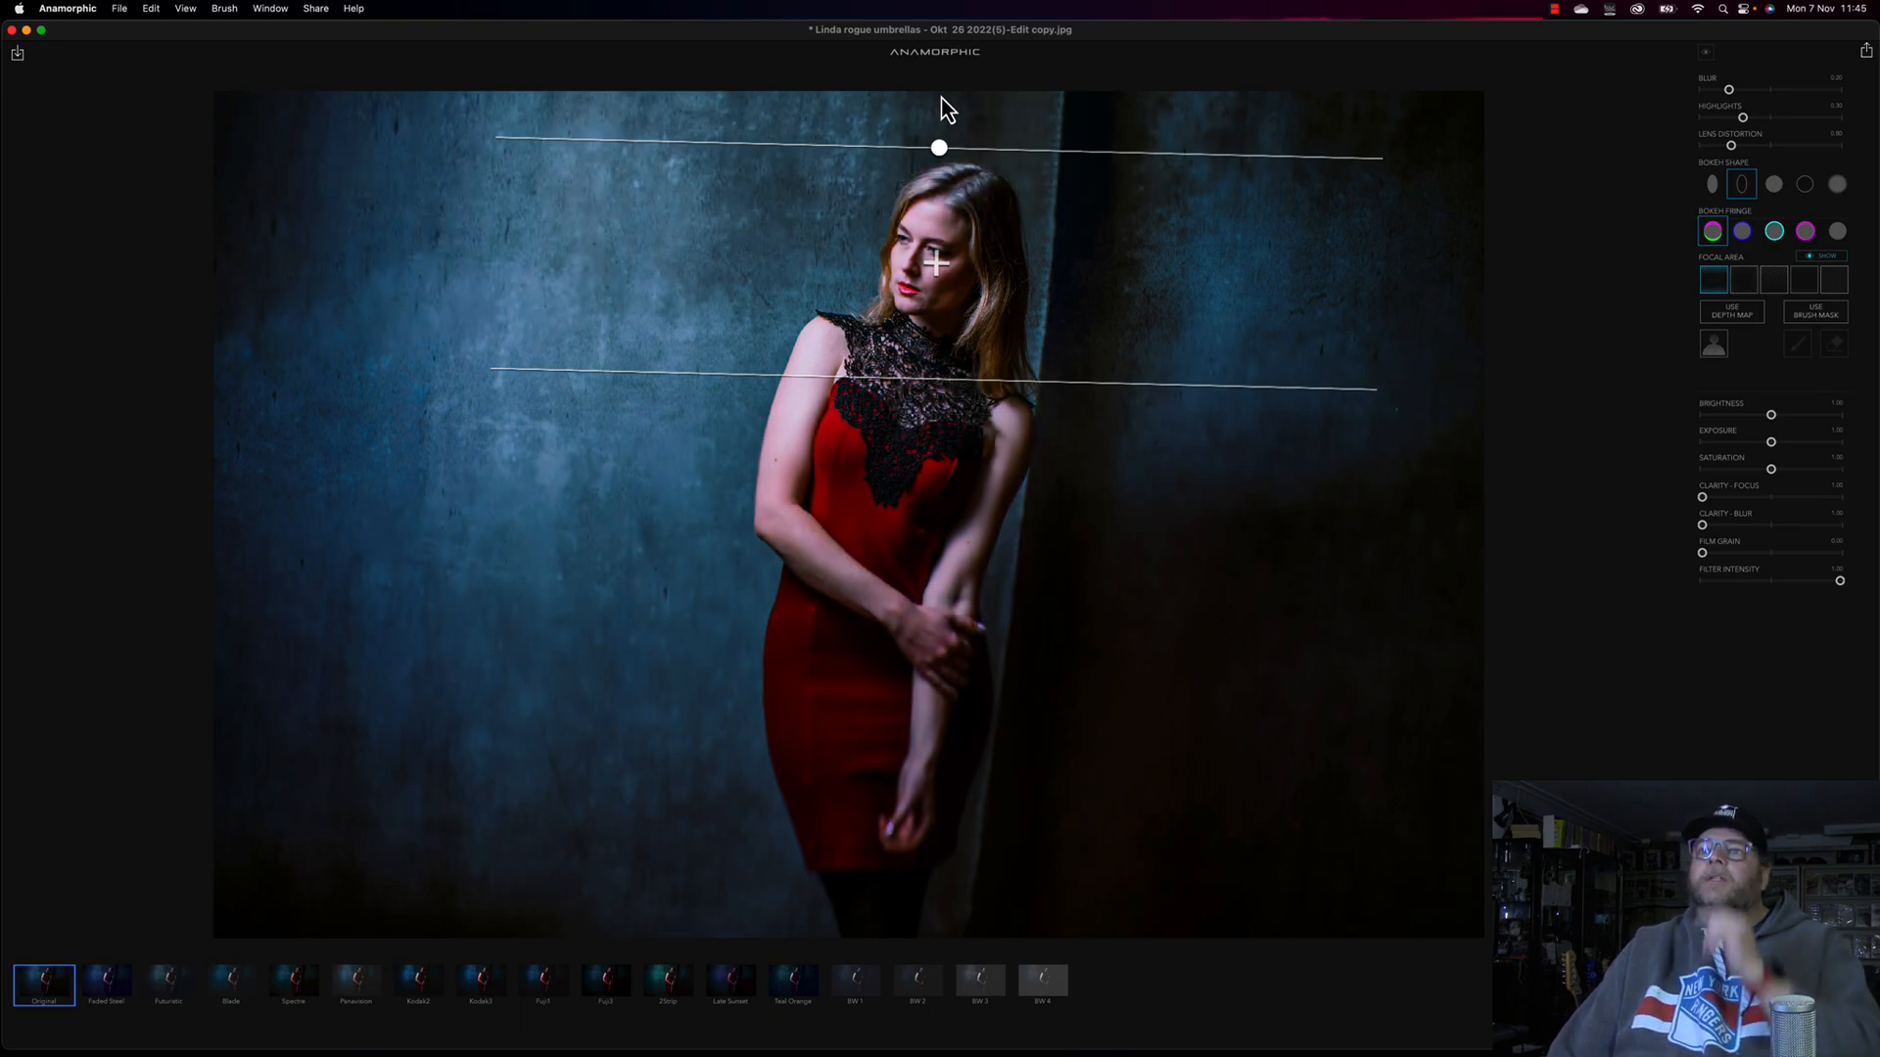
- Try every bokeh shape in turn, from the filled oval through the rings to the soft-edged circle
left_click(1713, 184)
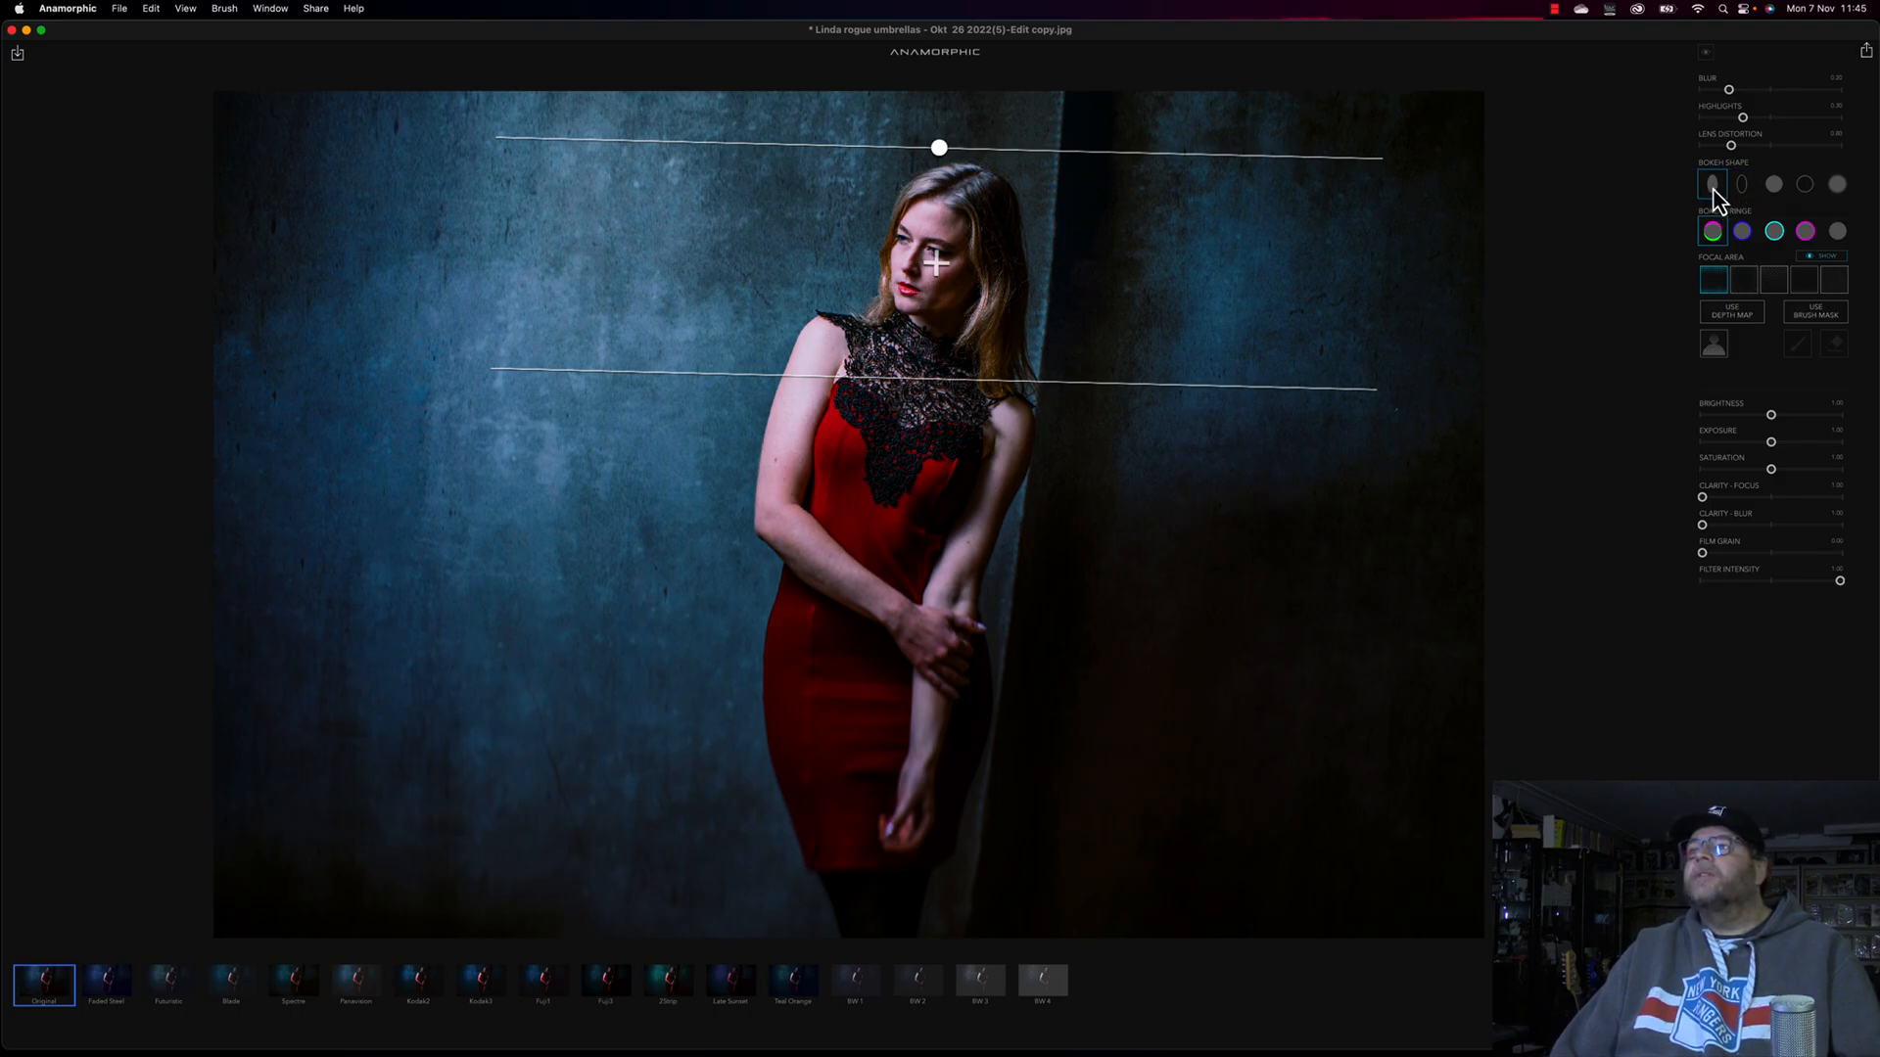
left_click(1742, 186)
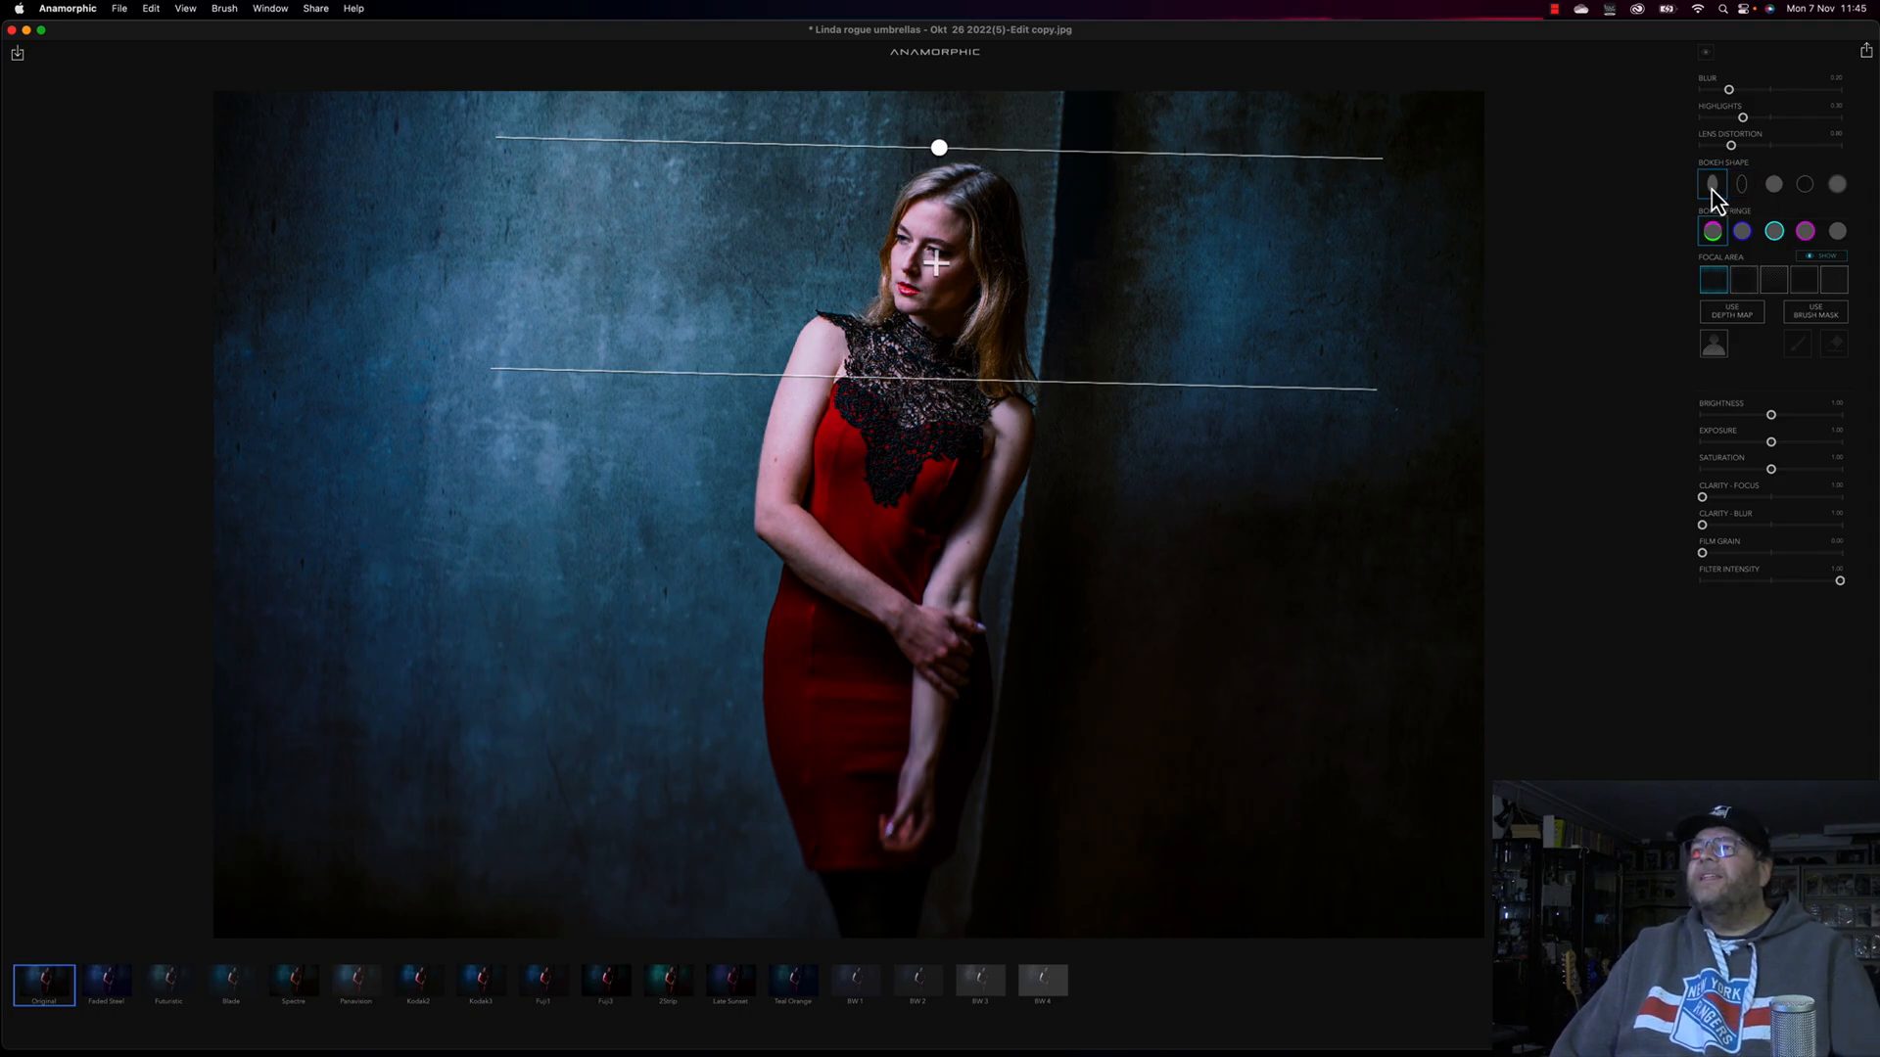
left_click(1775, 185)
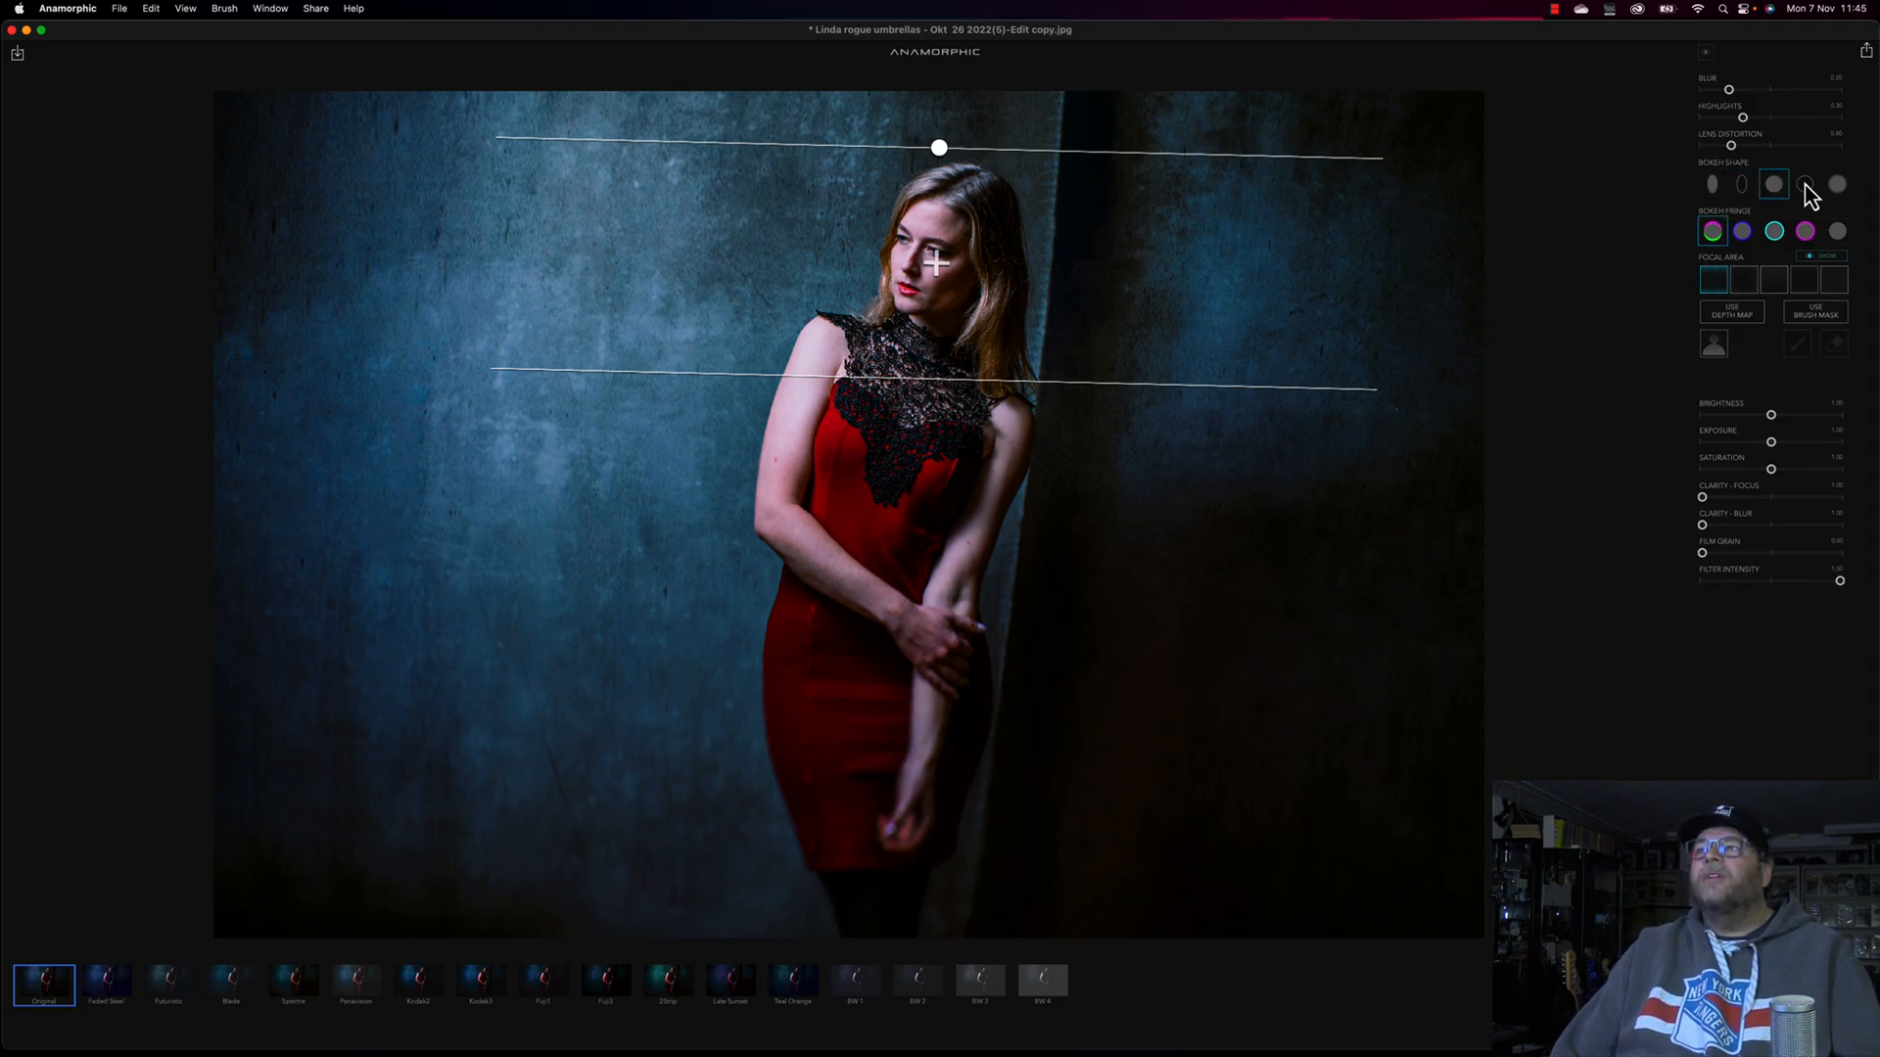
left_click(1806, 186)
left_click(1838, 185)
- Raise the blur to 0.84 and narrow the linear focal band tightly around the woman's face
left_click_drag(1729, 89, 1818, 79)
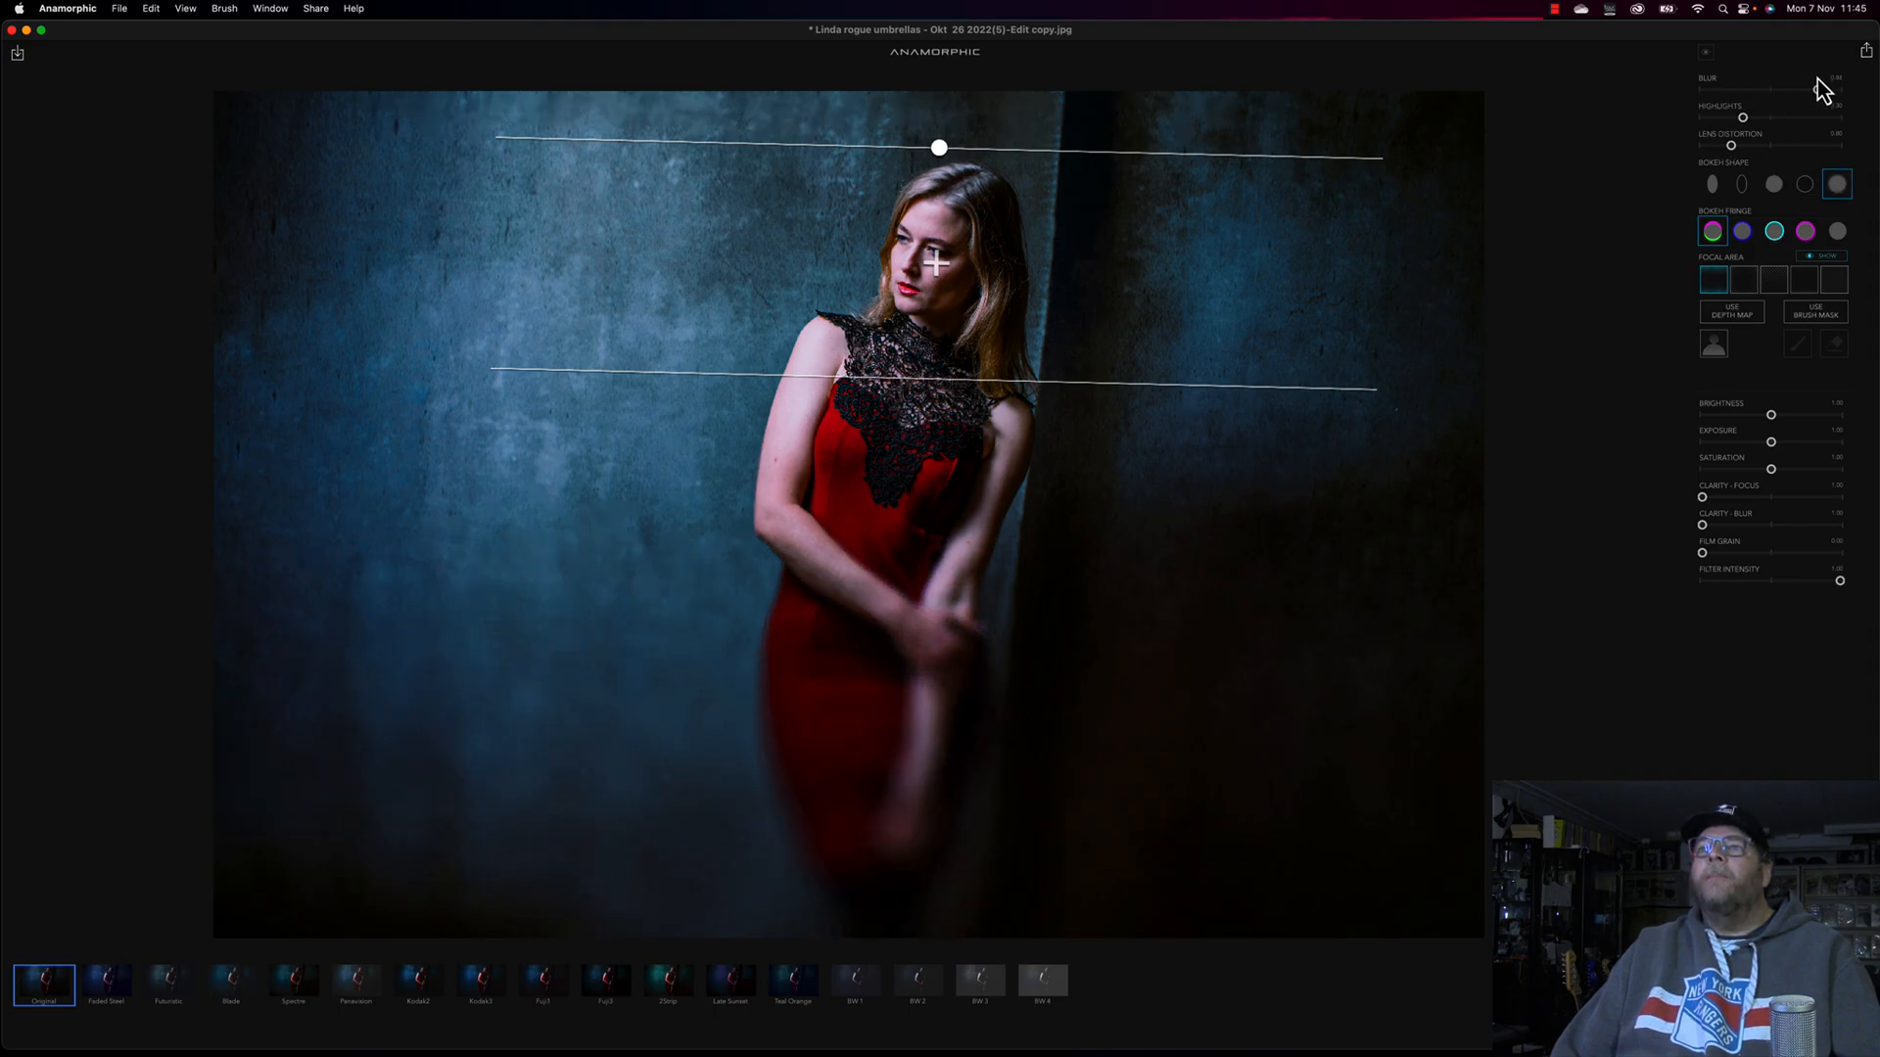
left_click_drag(939, 149, 932, 197)
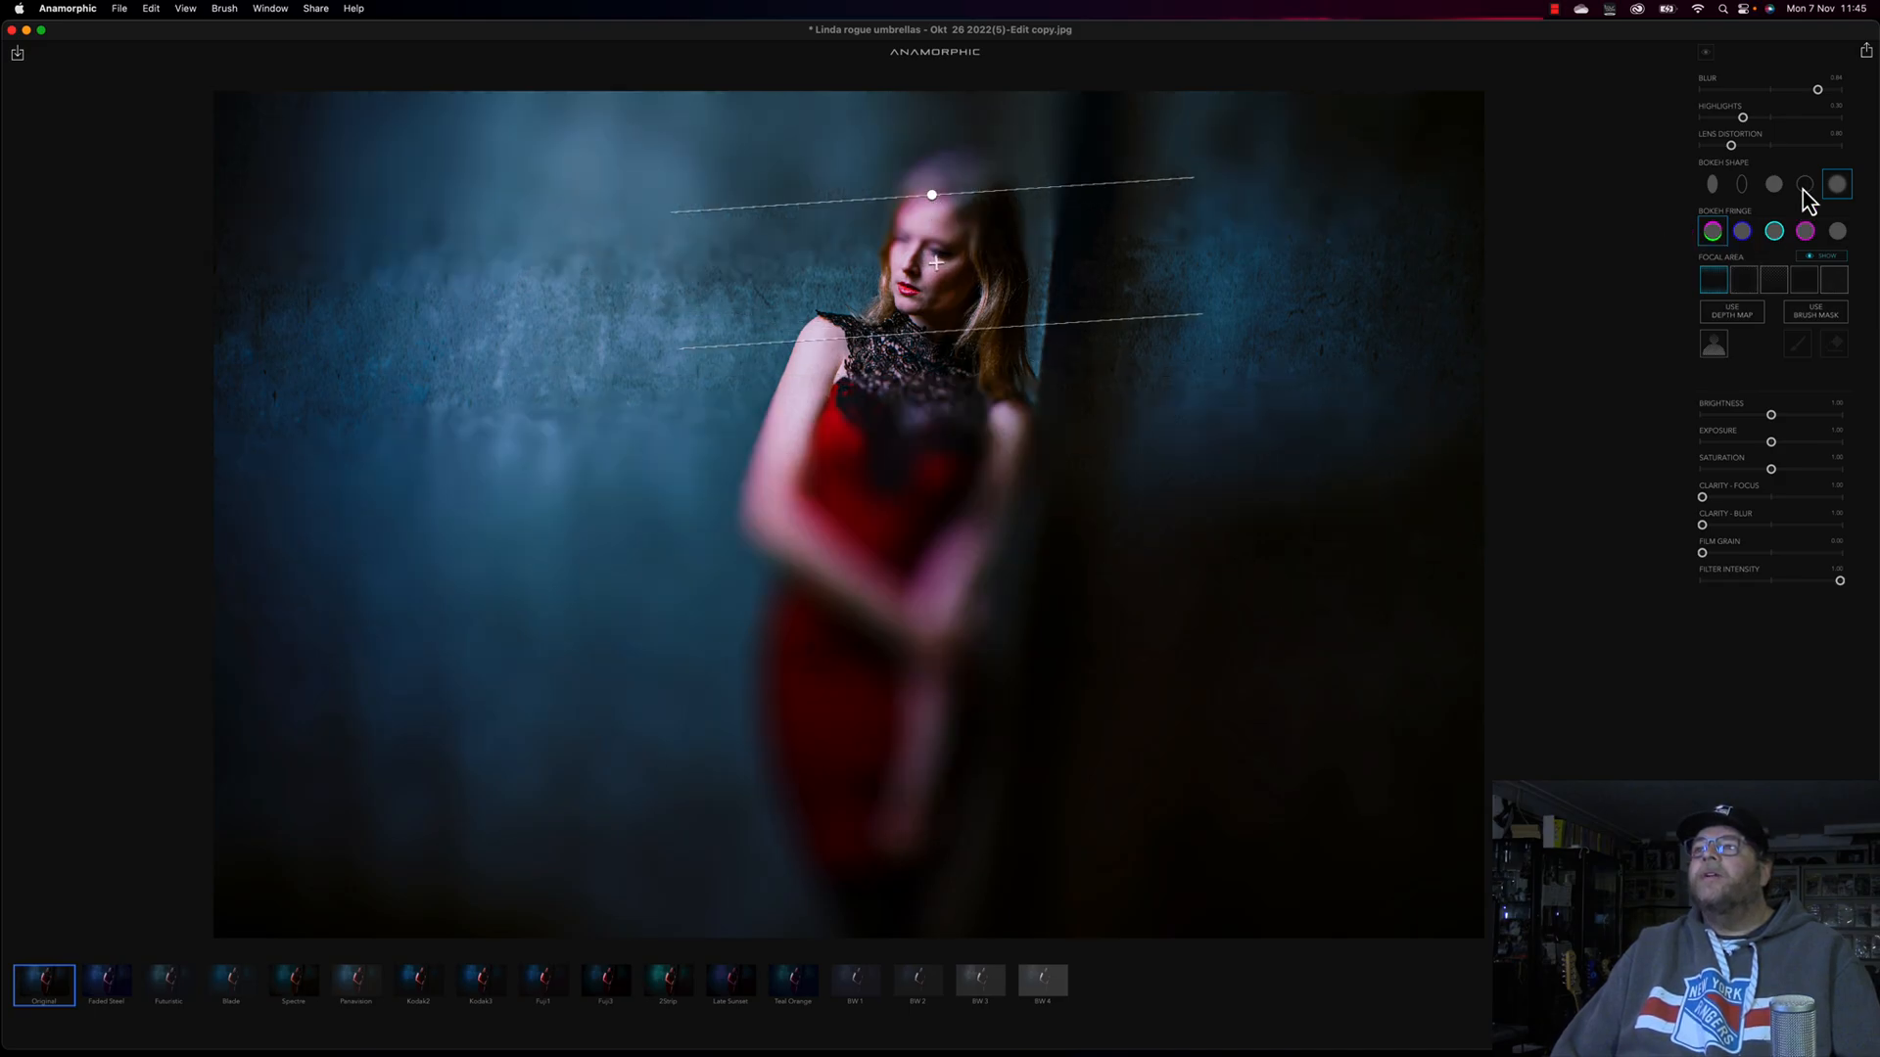
- Compare the other bokeh shapes at the stronger blur and set the bokeh shape to the filled oval
left_click(1744, 186)
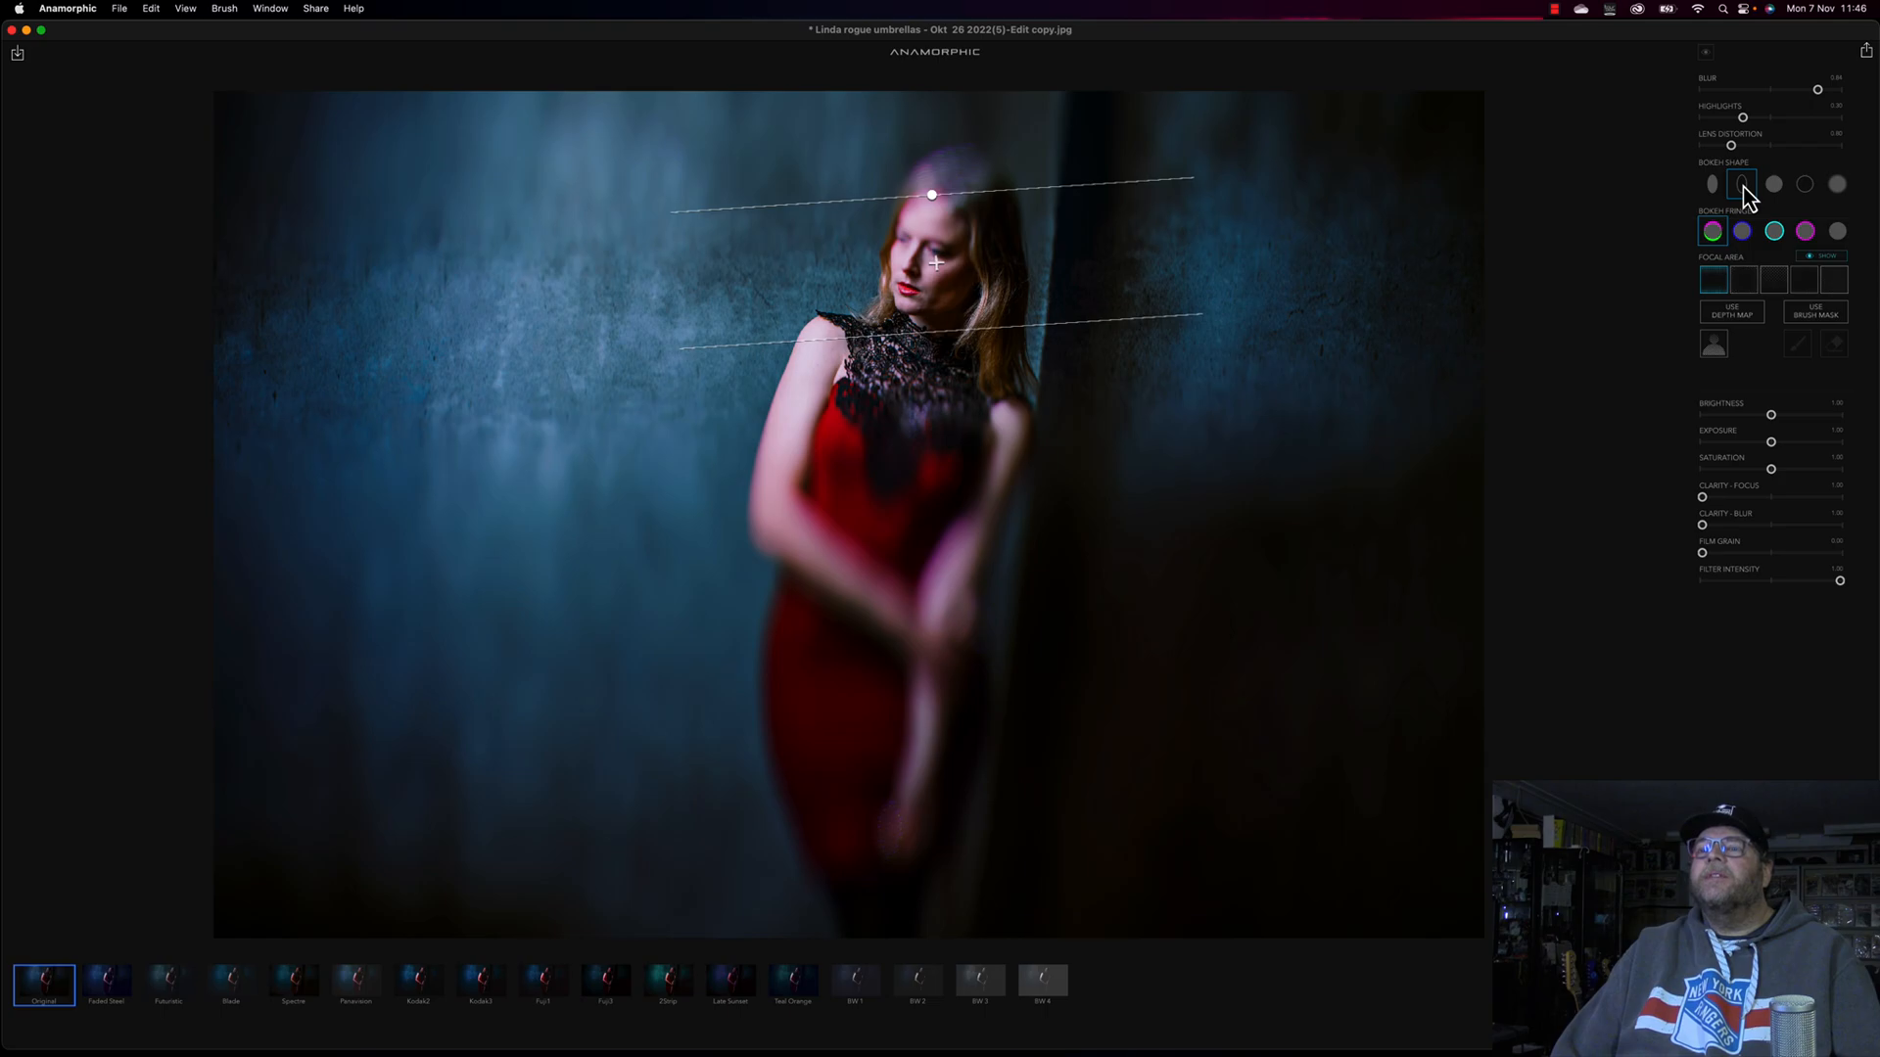
left_click(1772, 186)
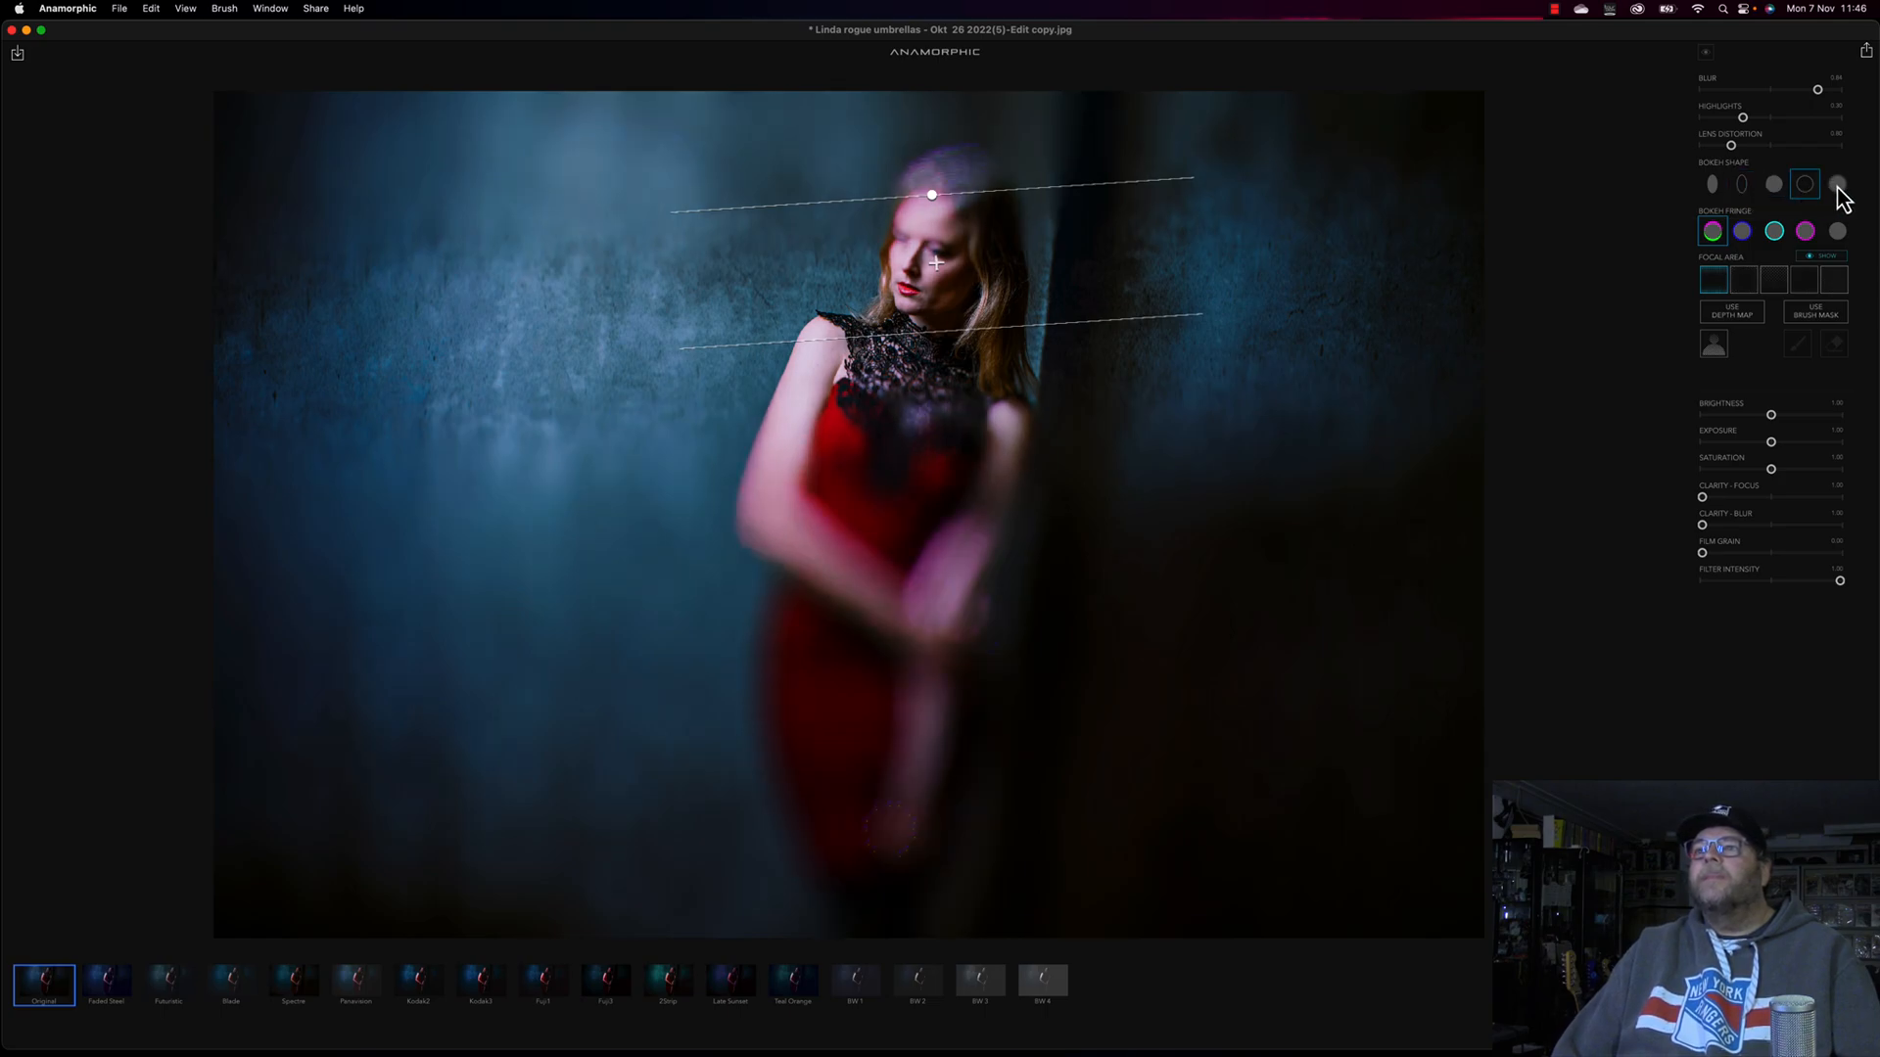
left_click(1838, 186)
left_click(1775, 186)
left_click(1714, 186)
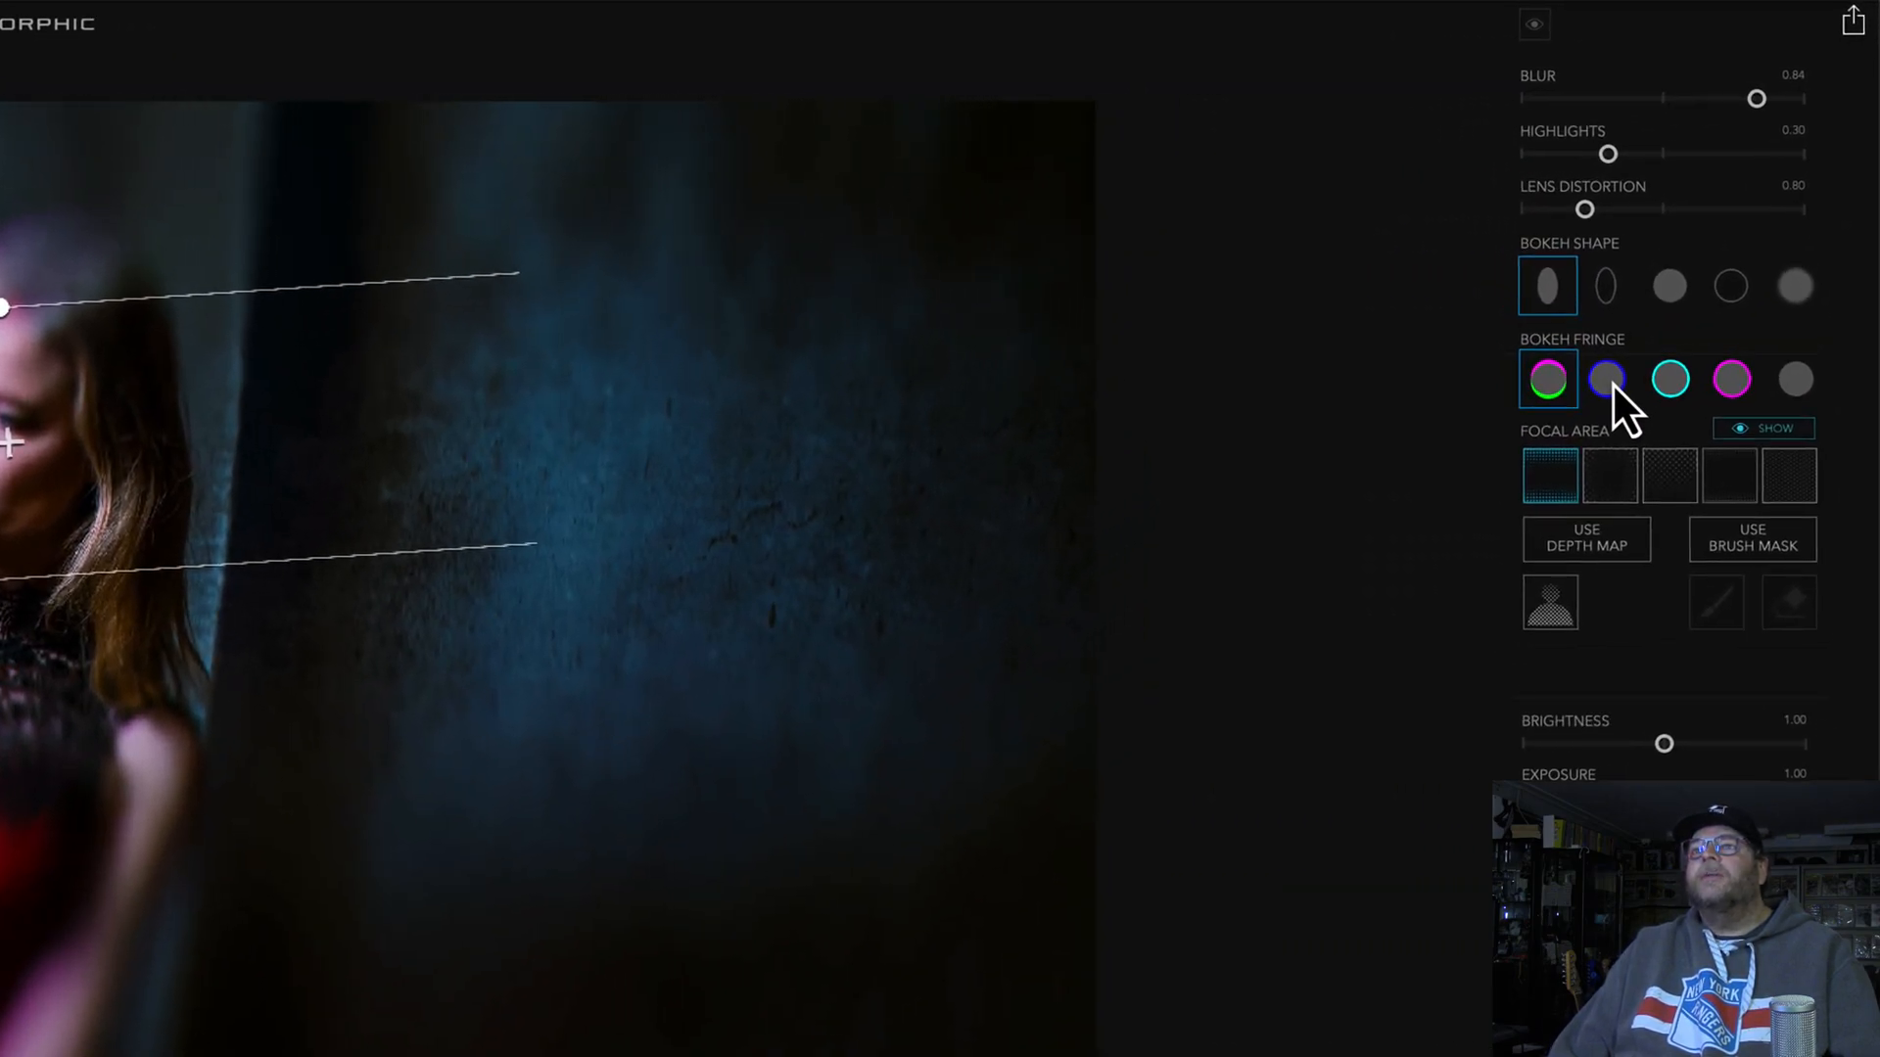
- Try the other bokeh fringe colors and return to the magenta-green fringe
left_click(1704, 278)
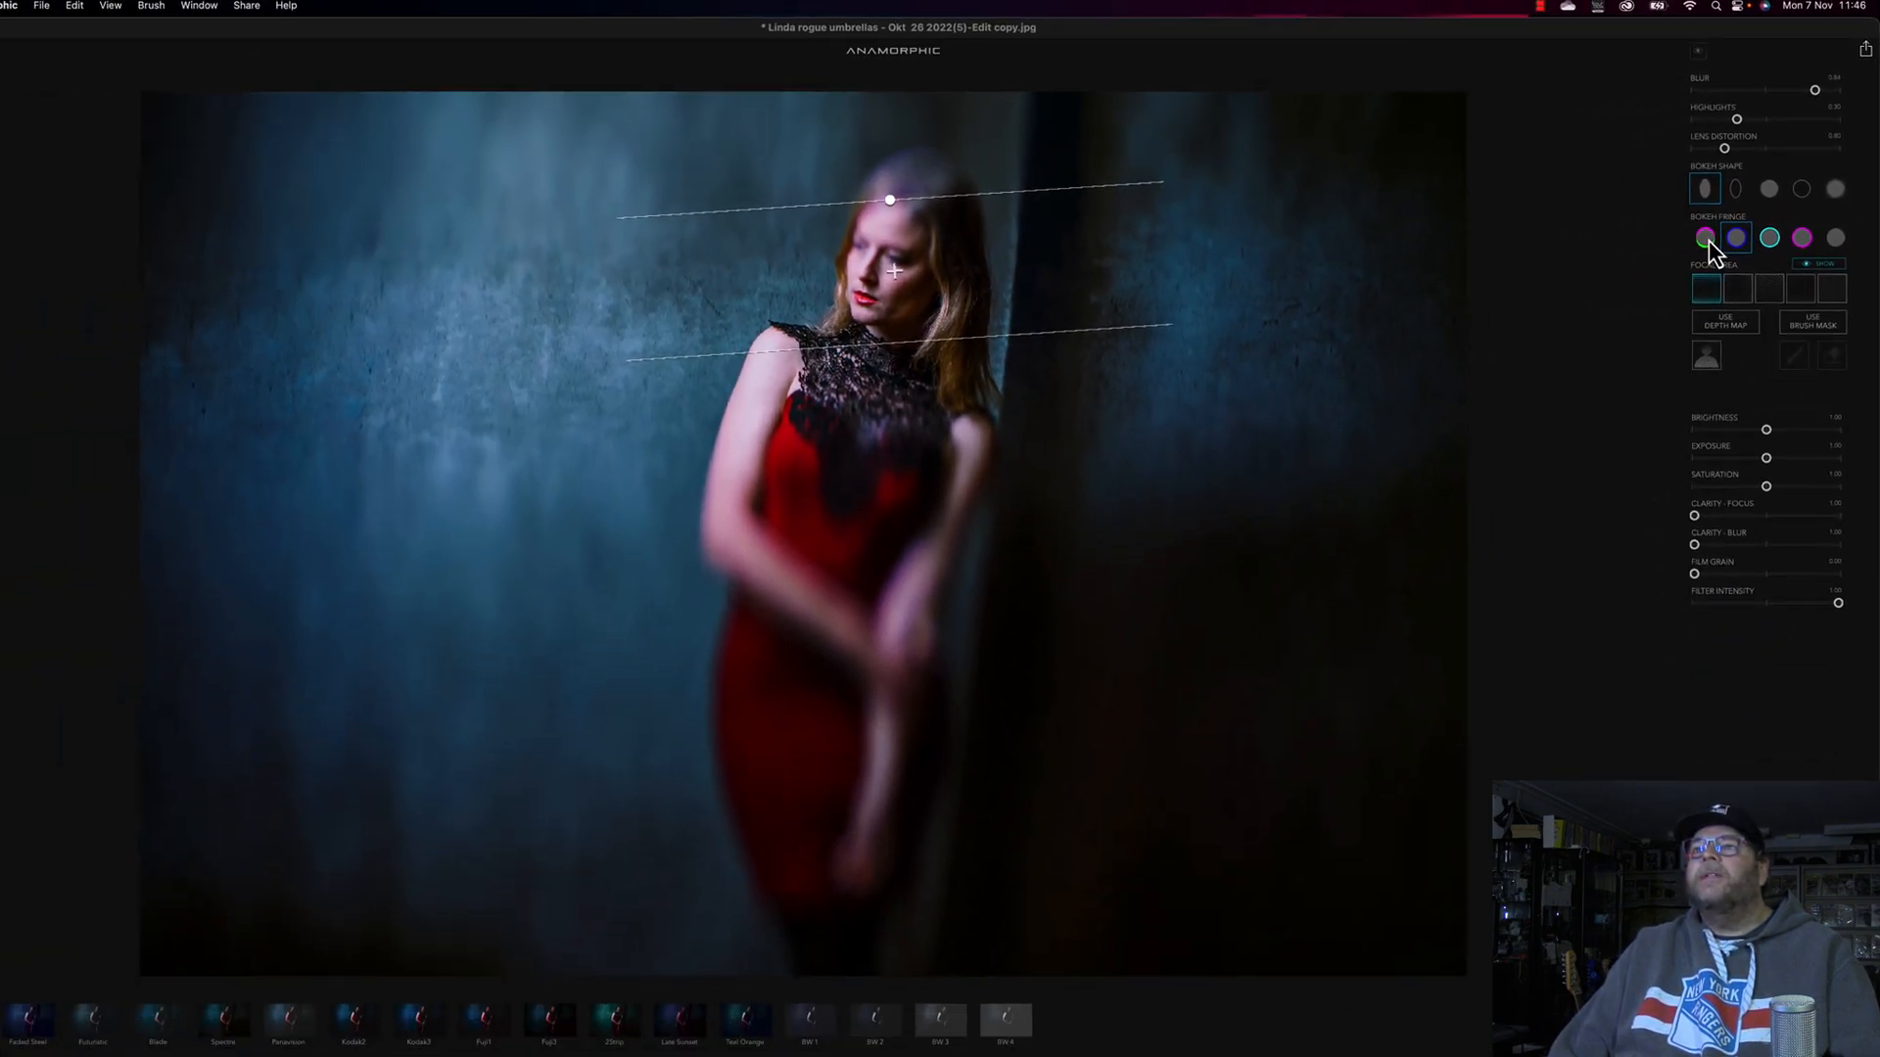
left_click(1593, 348)
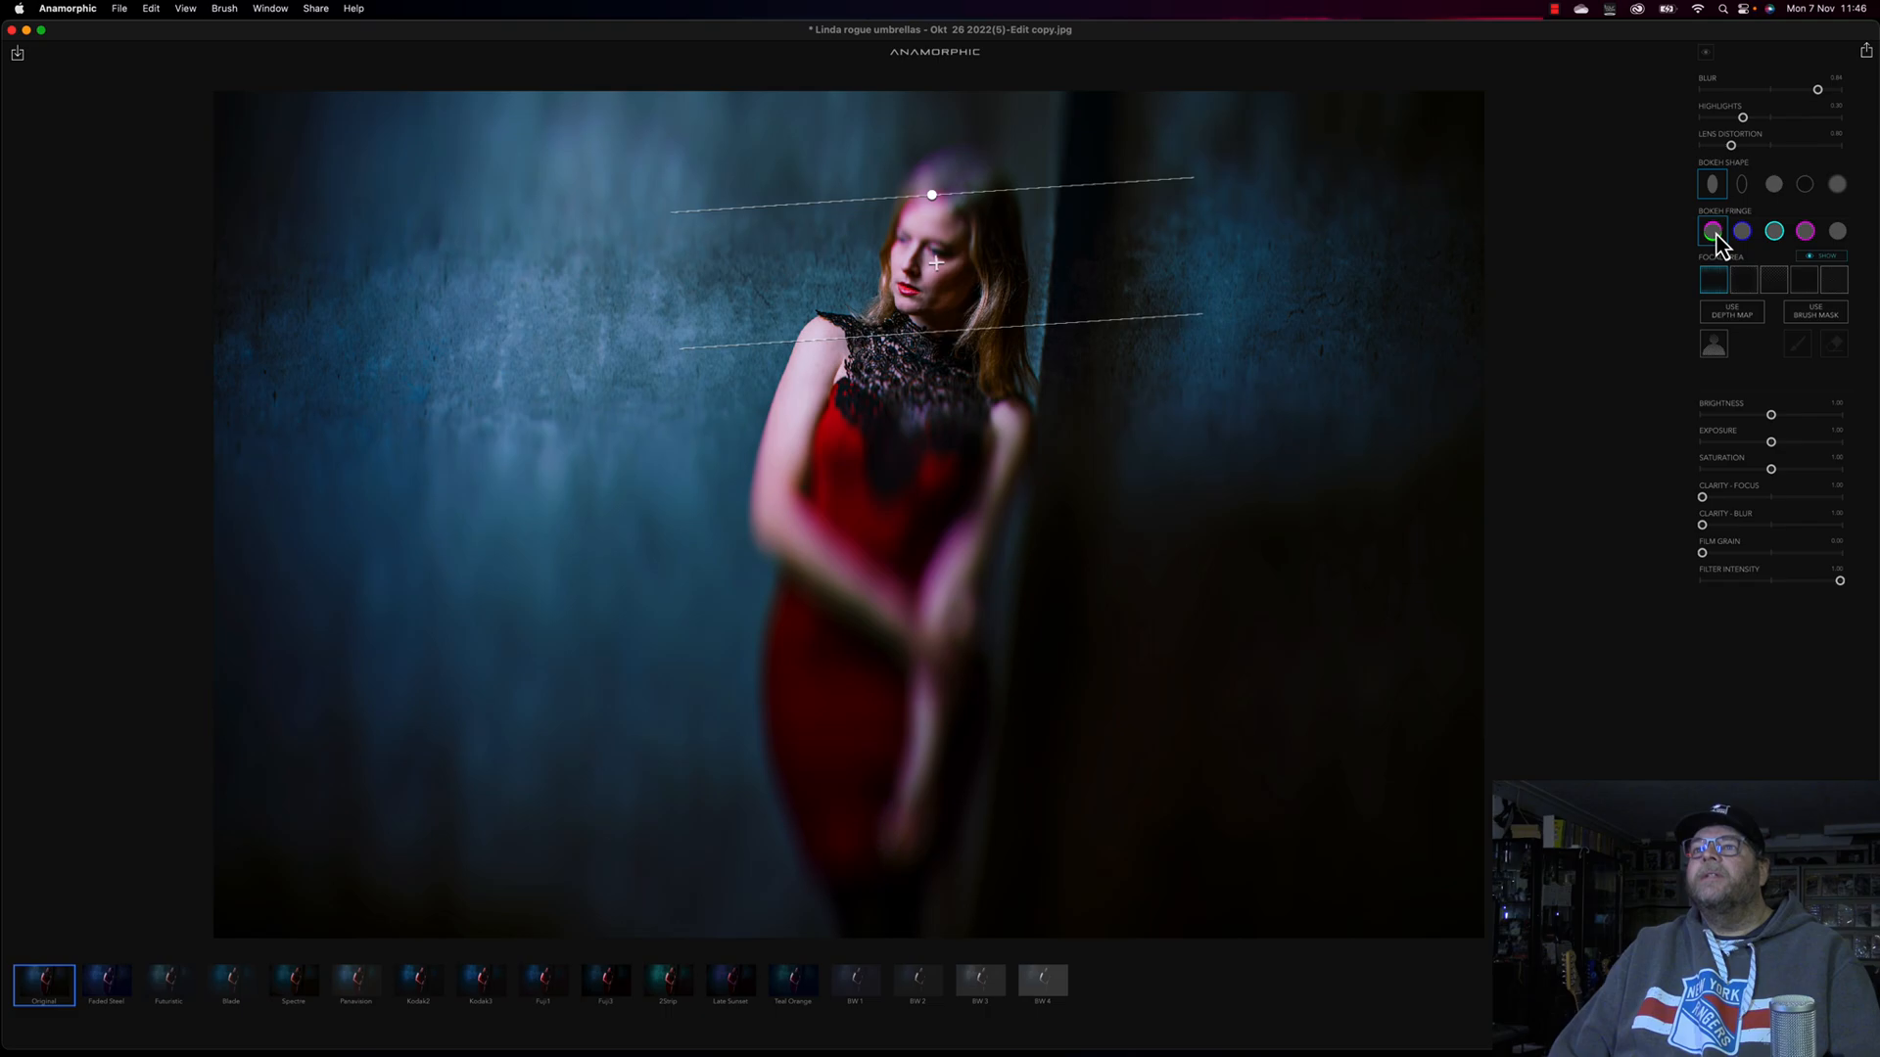
left_click(1774, 235)
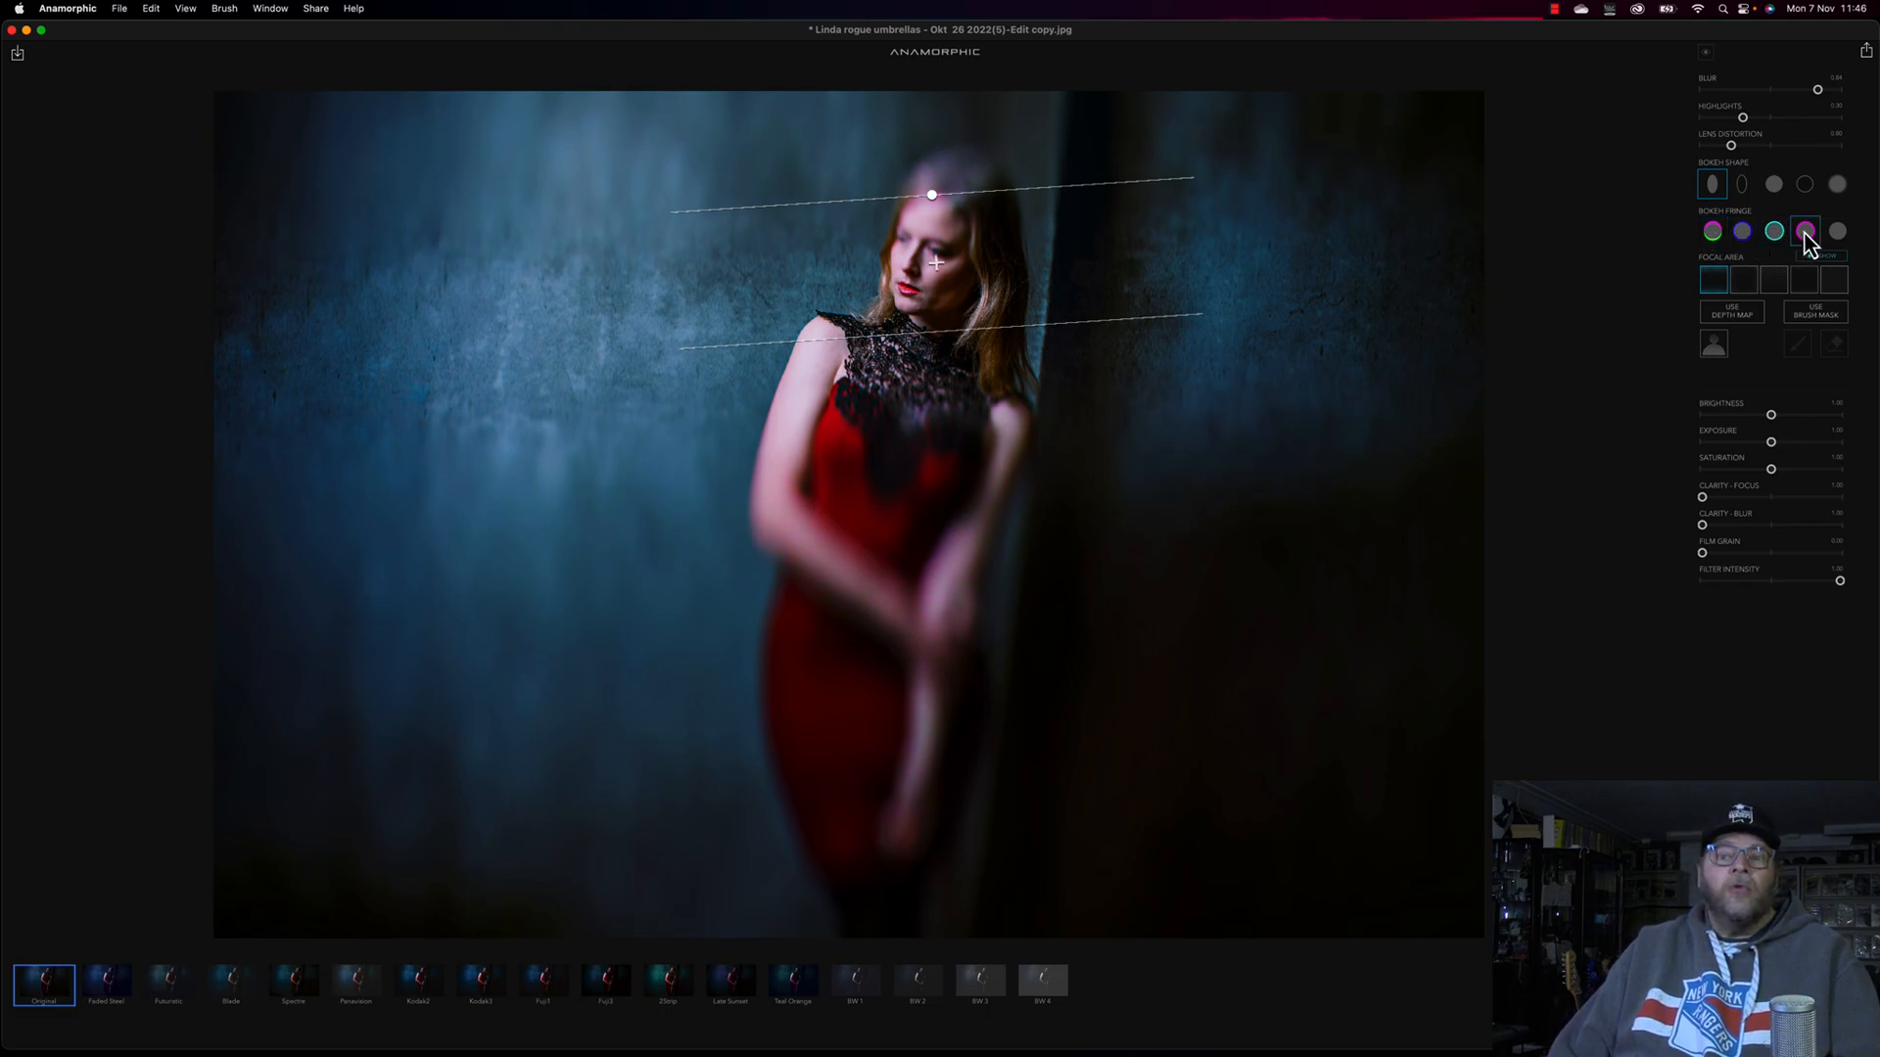
left_click(1837, 233)
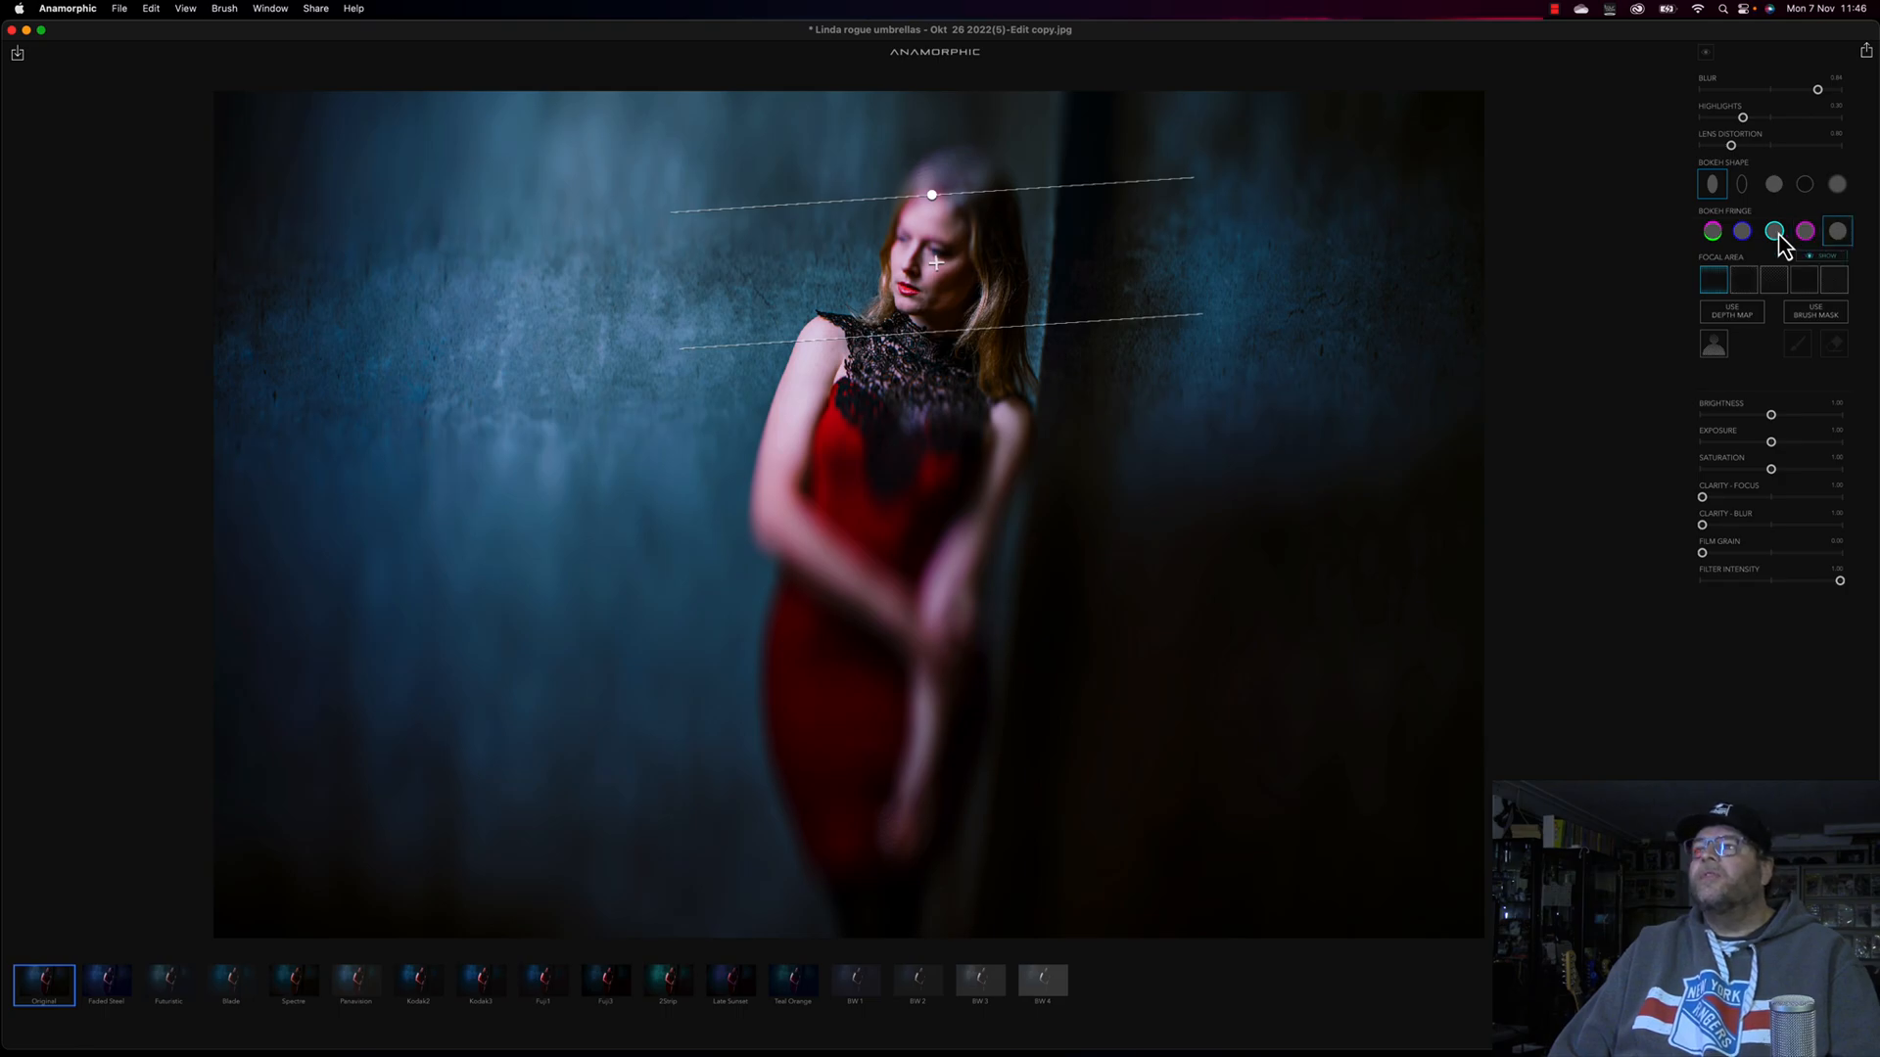
left_click(1713, 235)
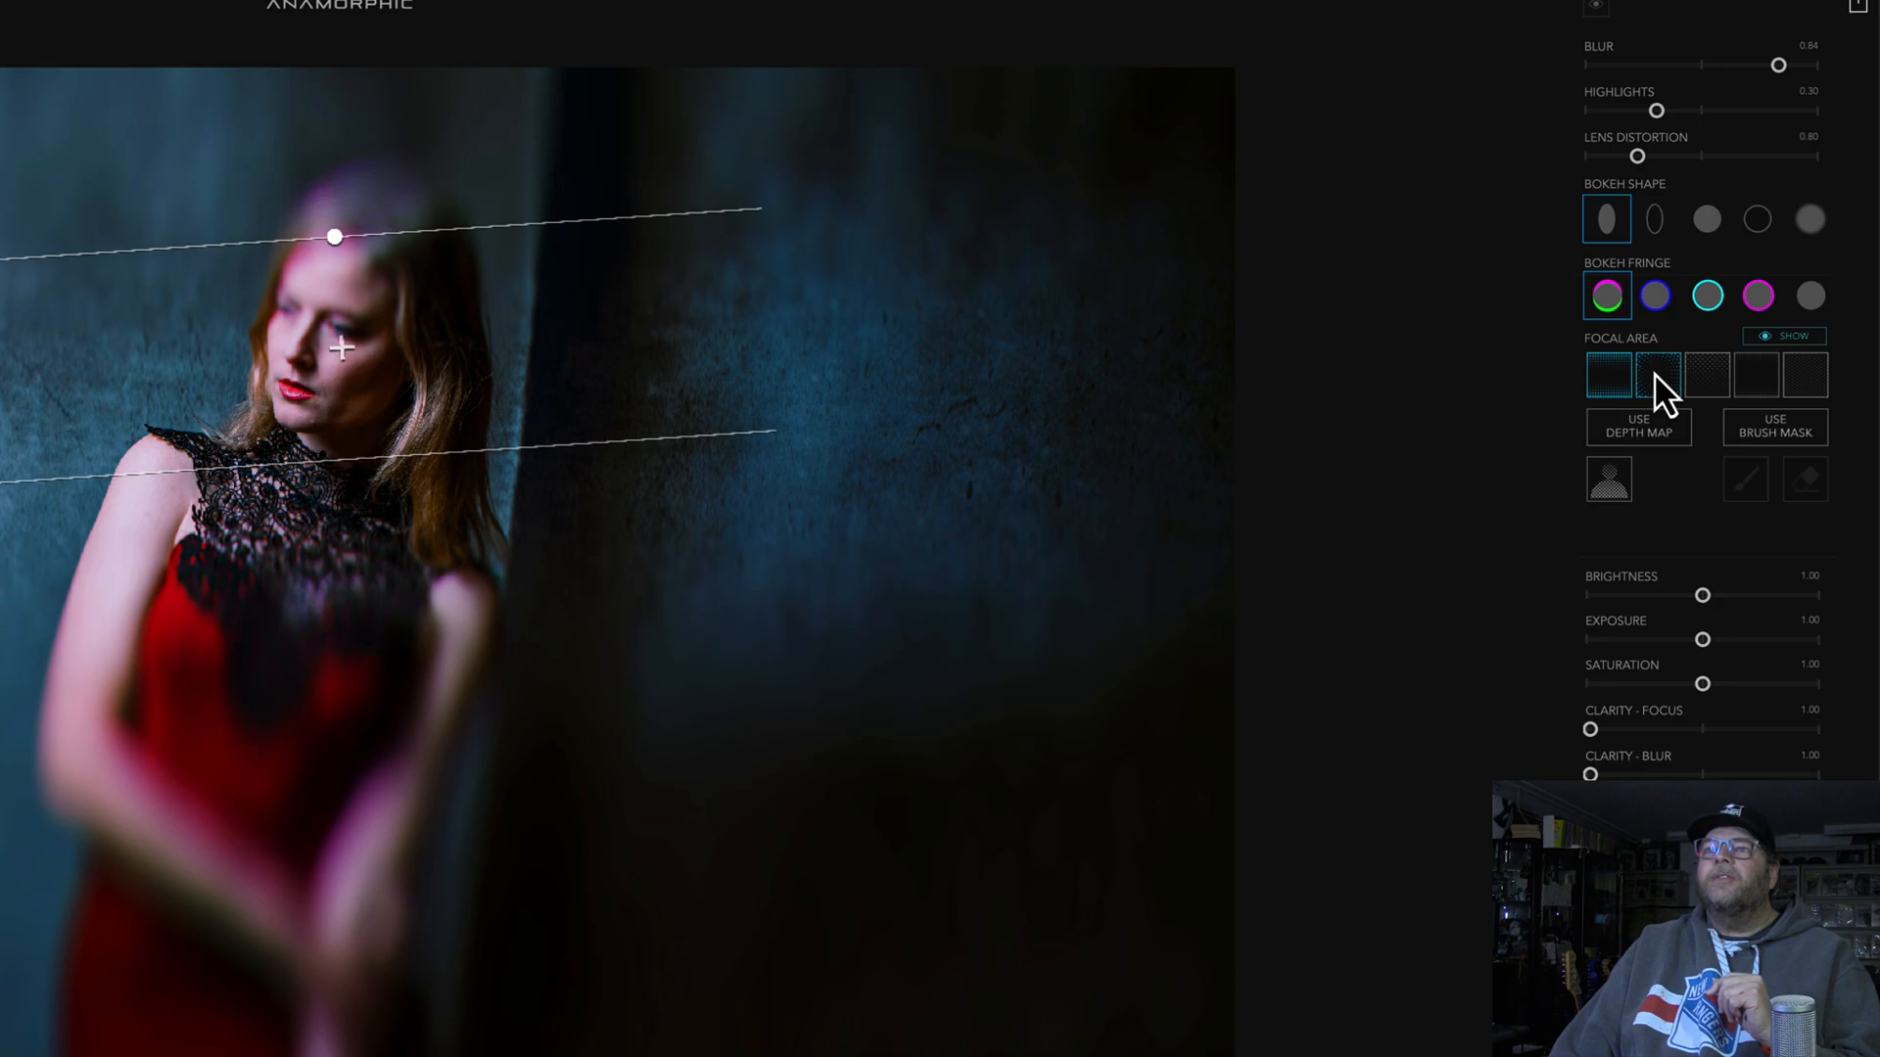
- Switch to the elliptical focal area, shape it into a narrow upright ellipse, and center it on the woman's face
left_click(1742, 281)
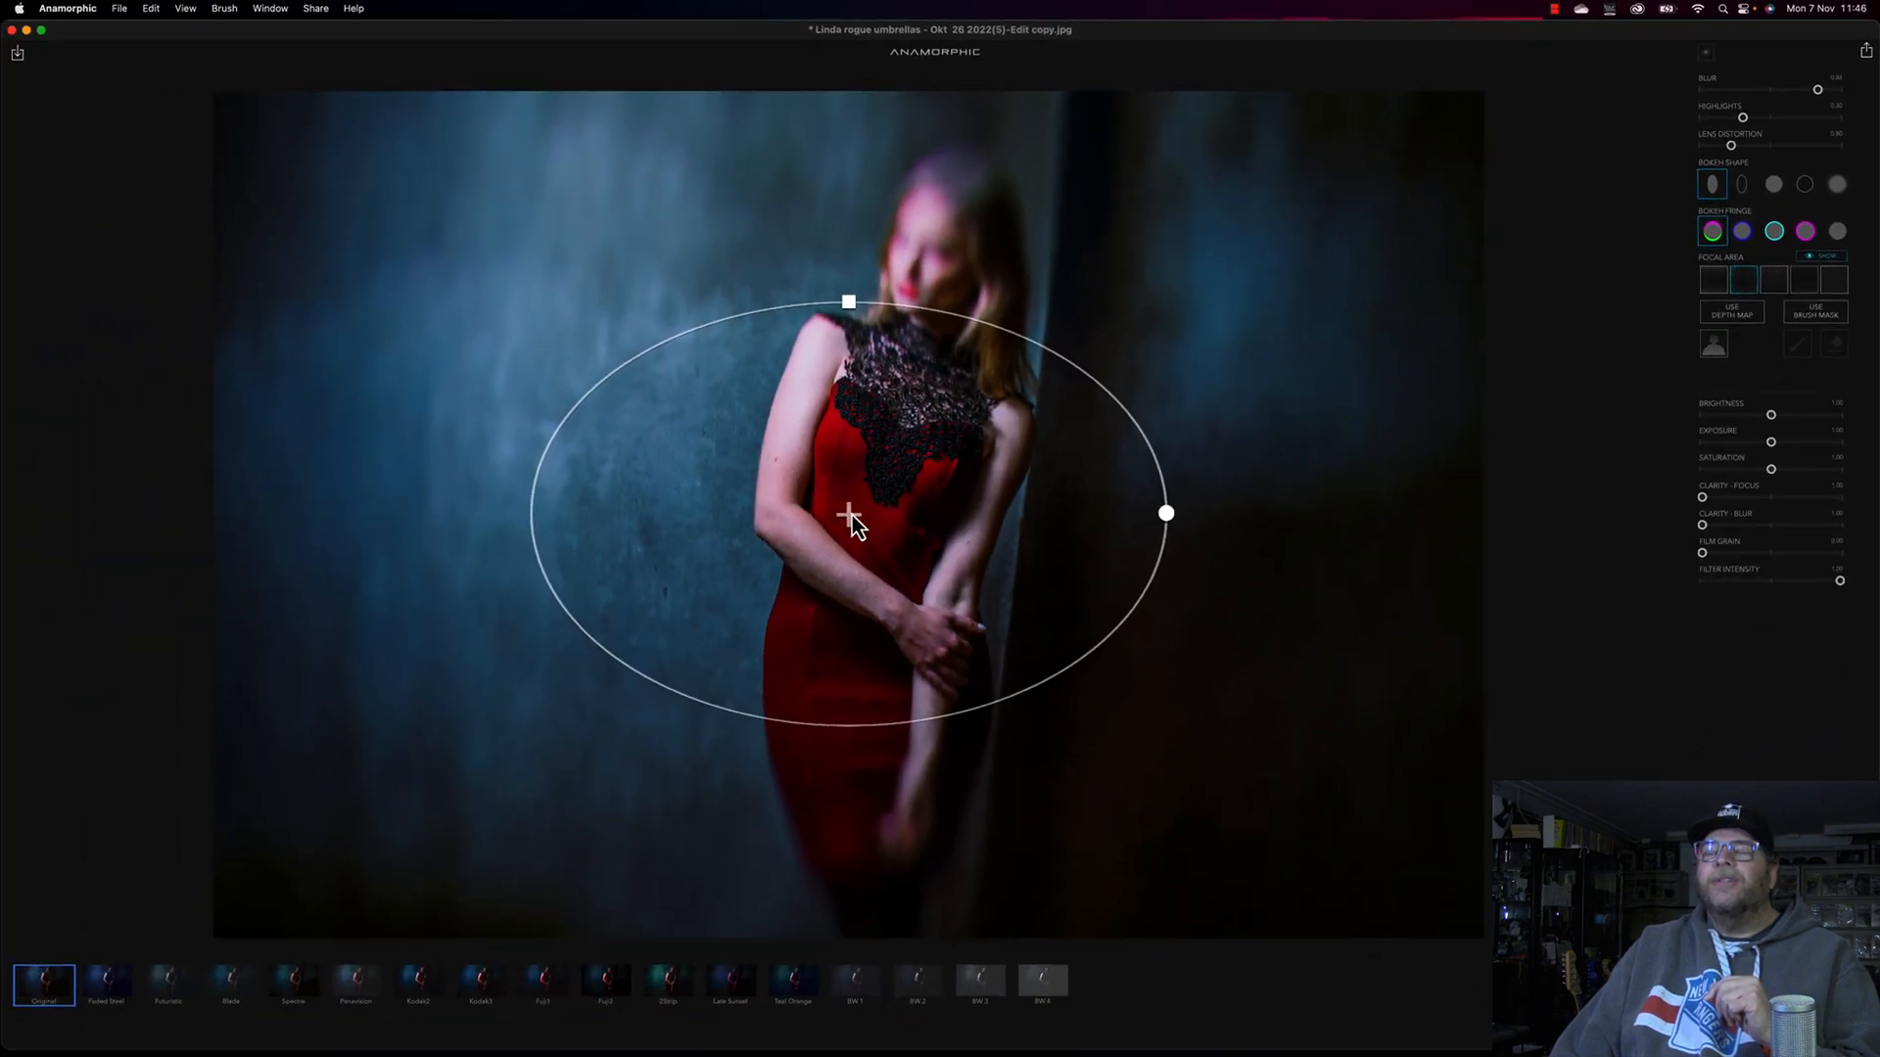
left_click_drag(851, 519, 934, 309)
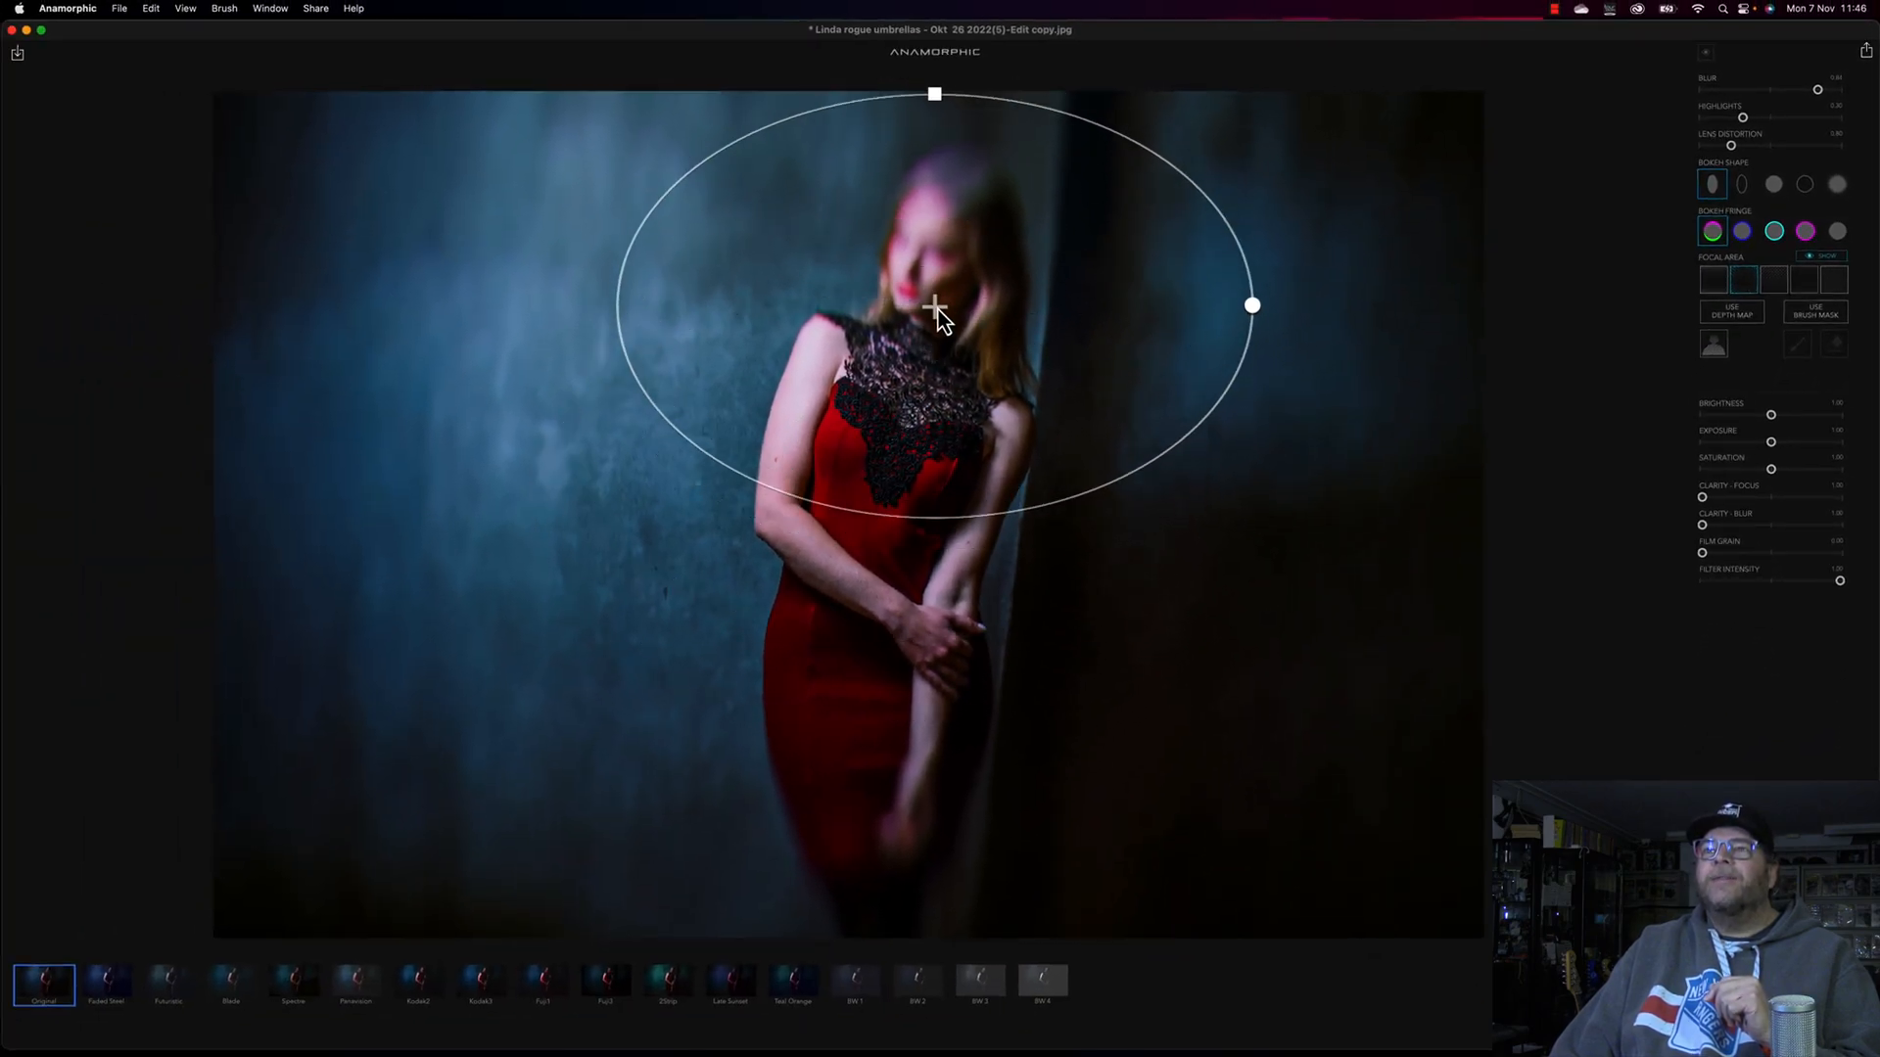
left_click_drag(1251, 307, 890, 490)
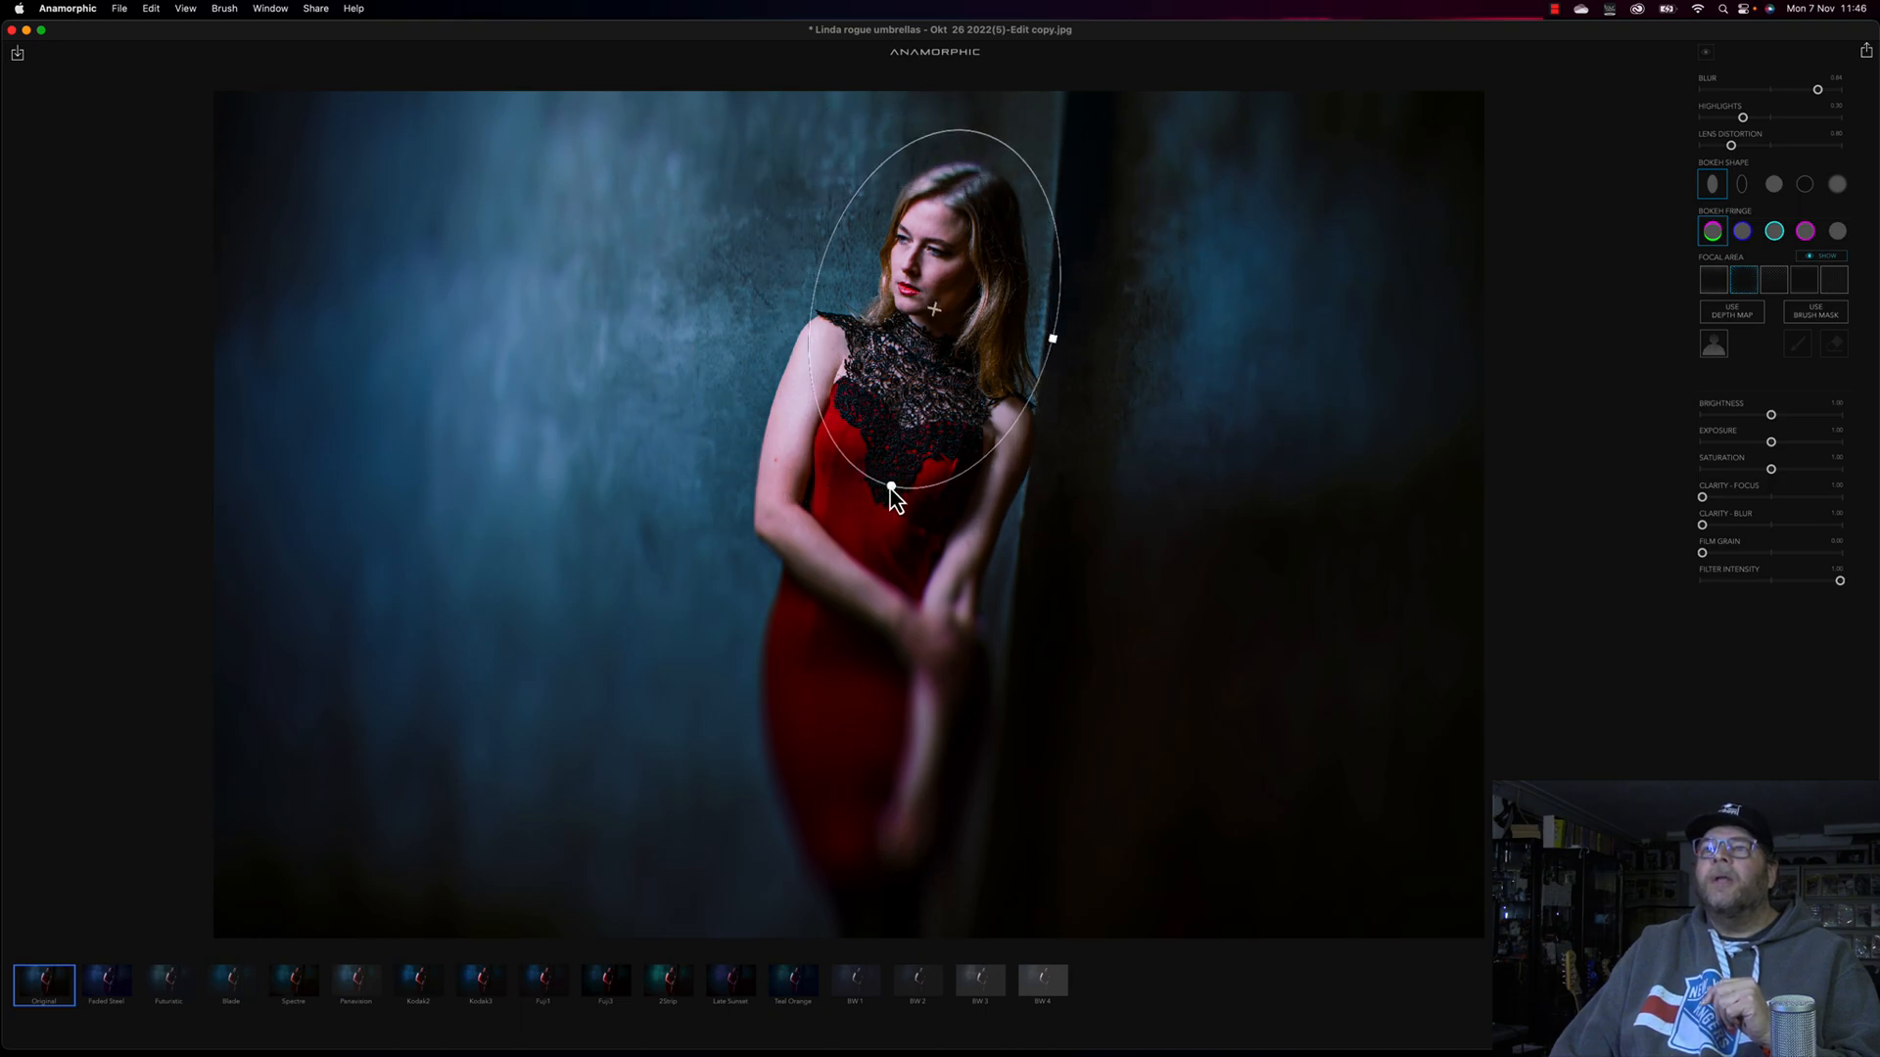
left_click_drag(930, 309, 928, 248)
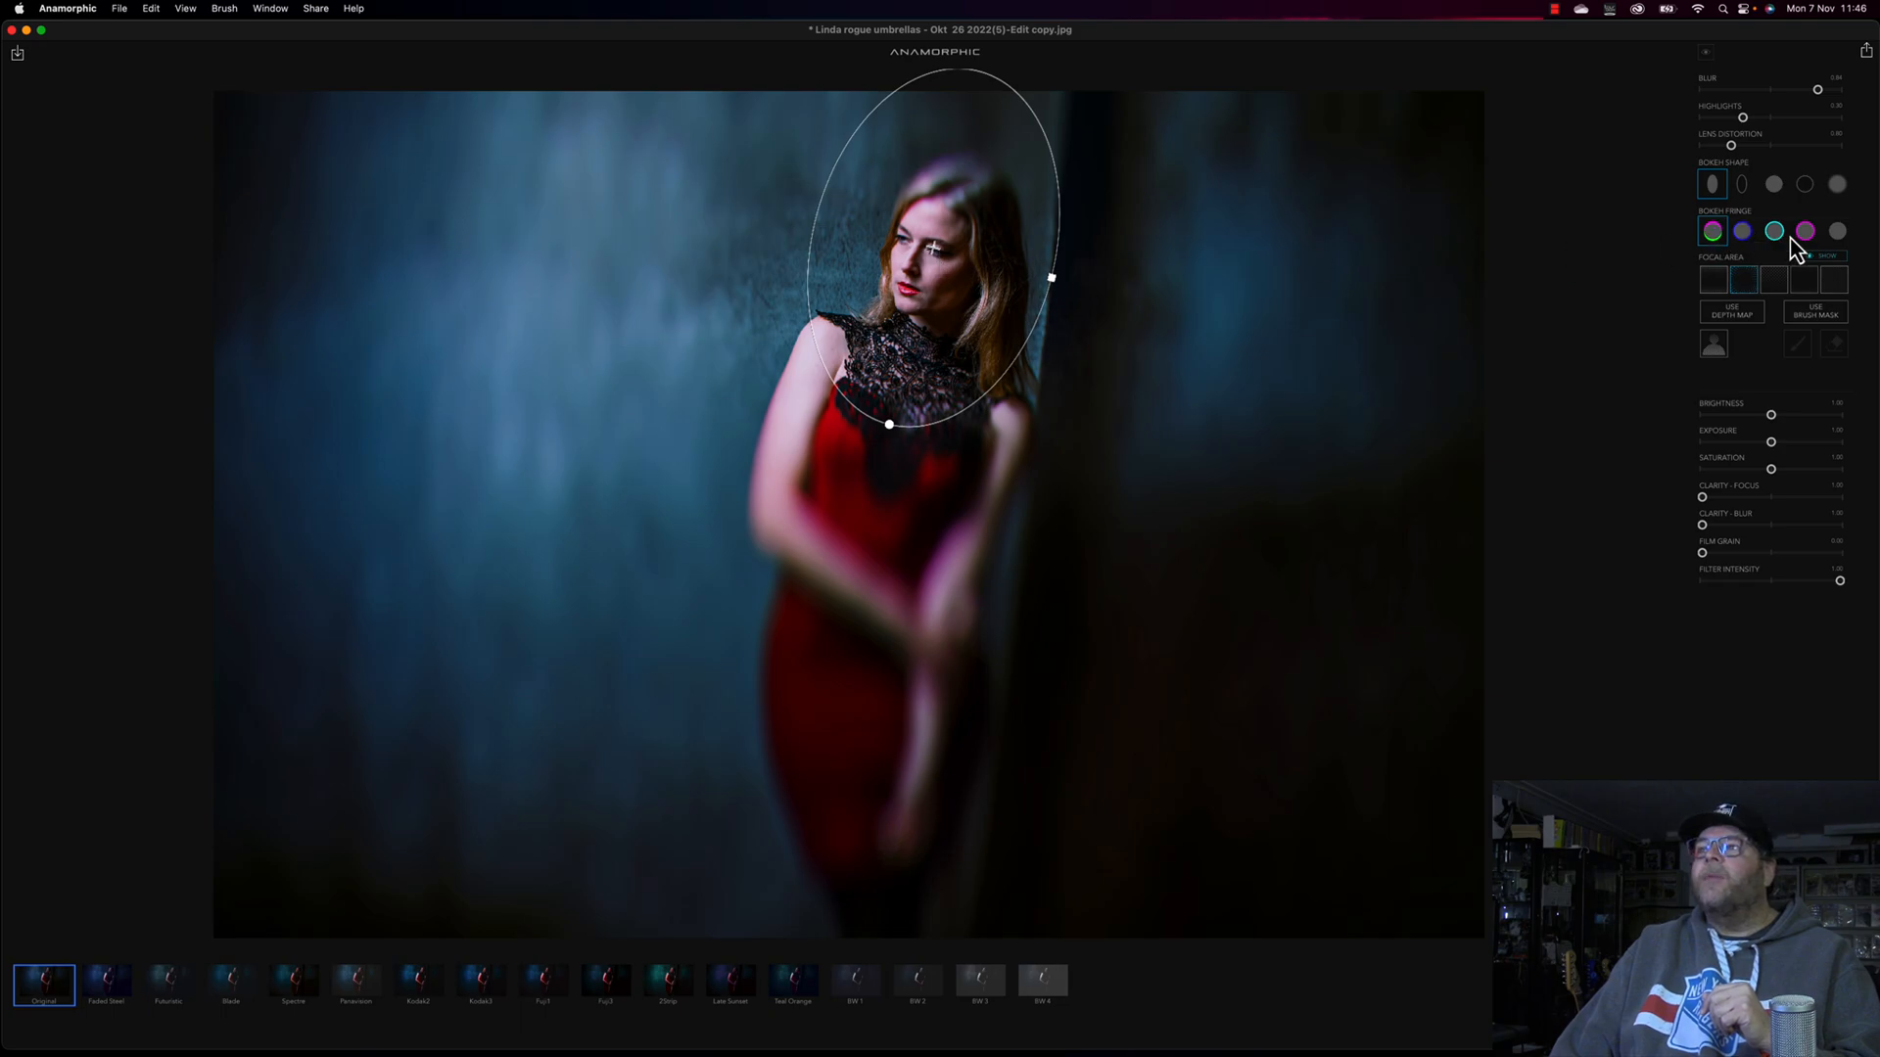
- Try the blue and cyan bokeh fringes and set the fringe to the neutral gray option
left_click(1744, 233)
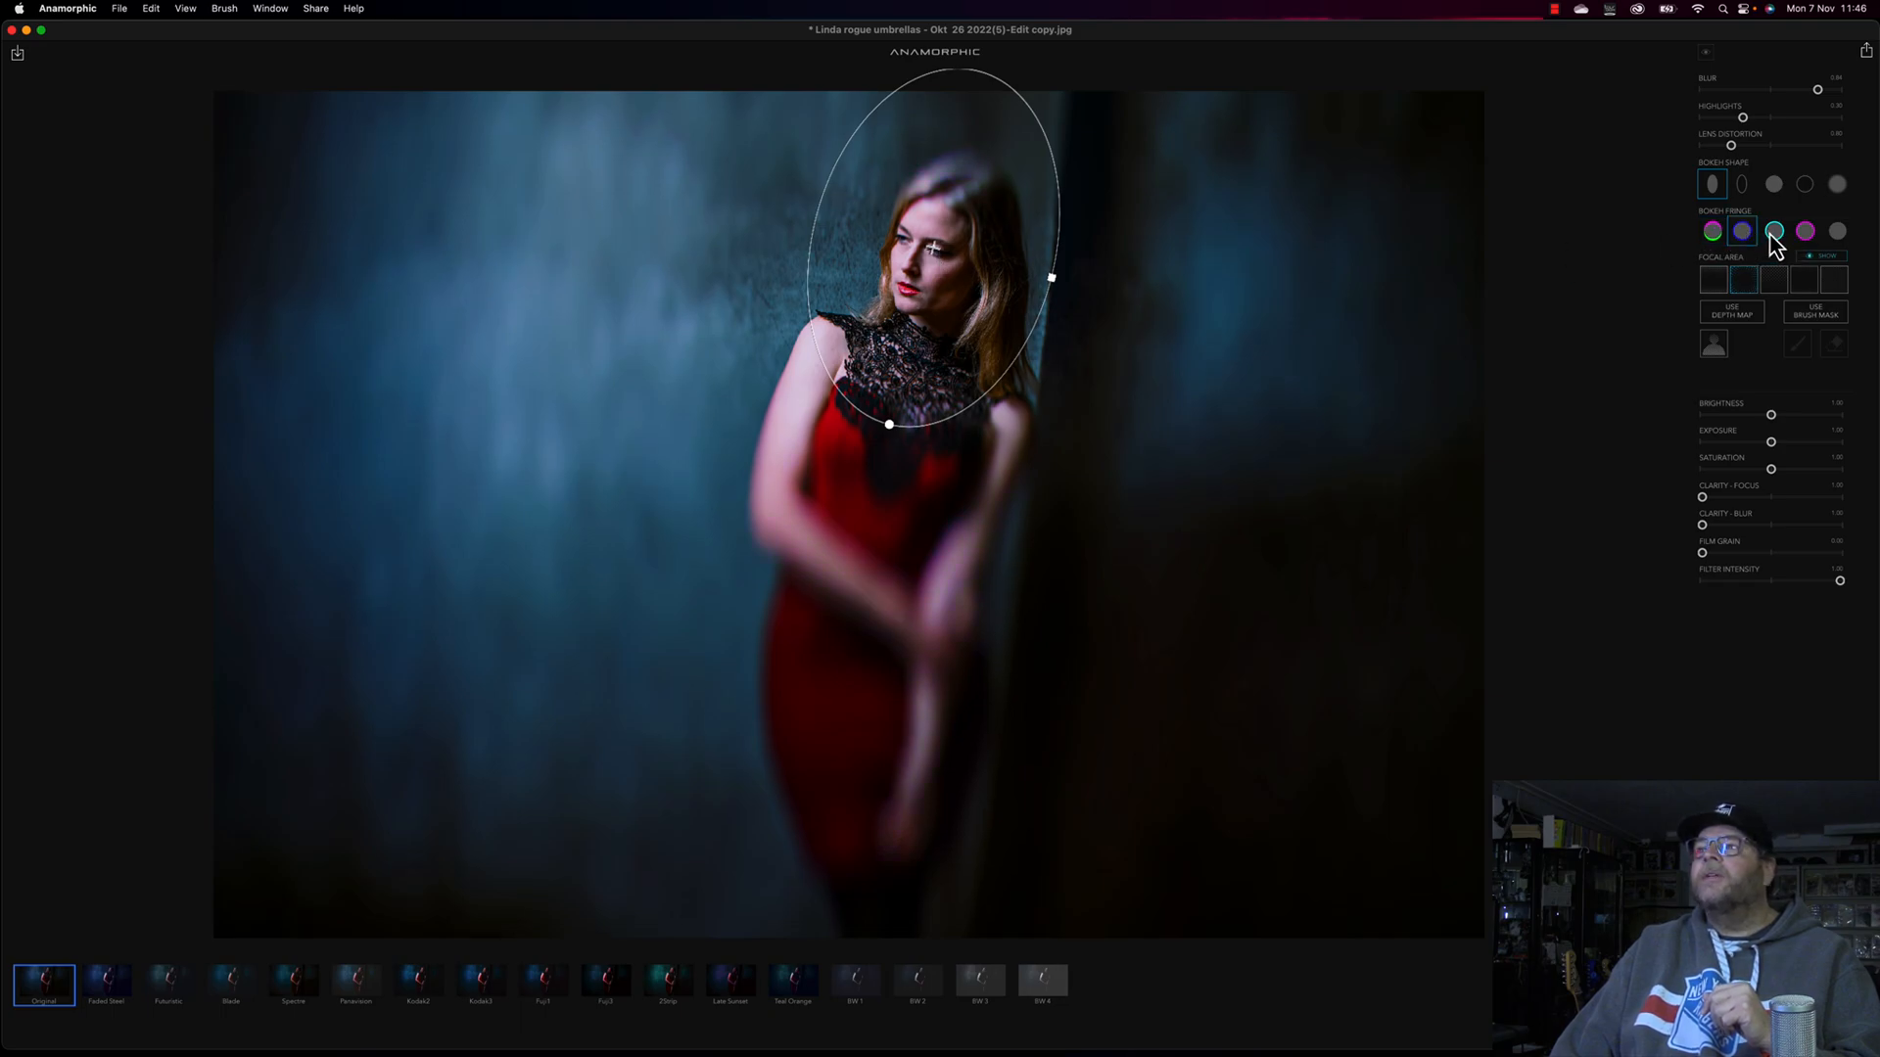
left_click(1773, 233)
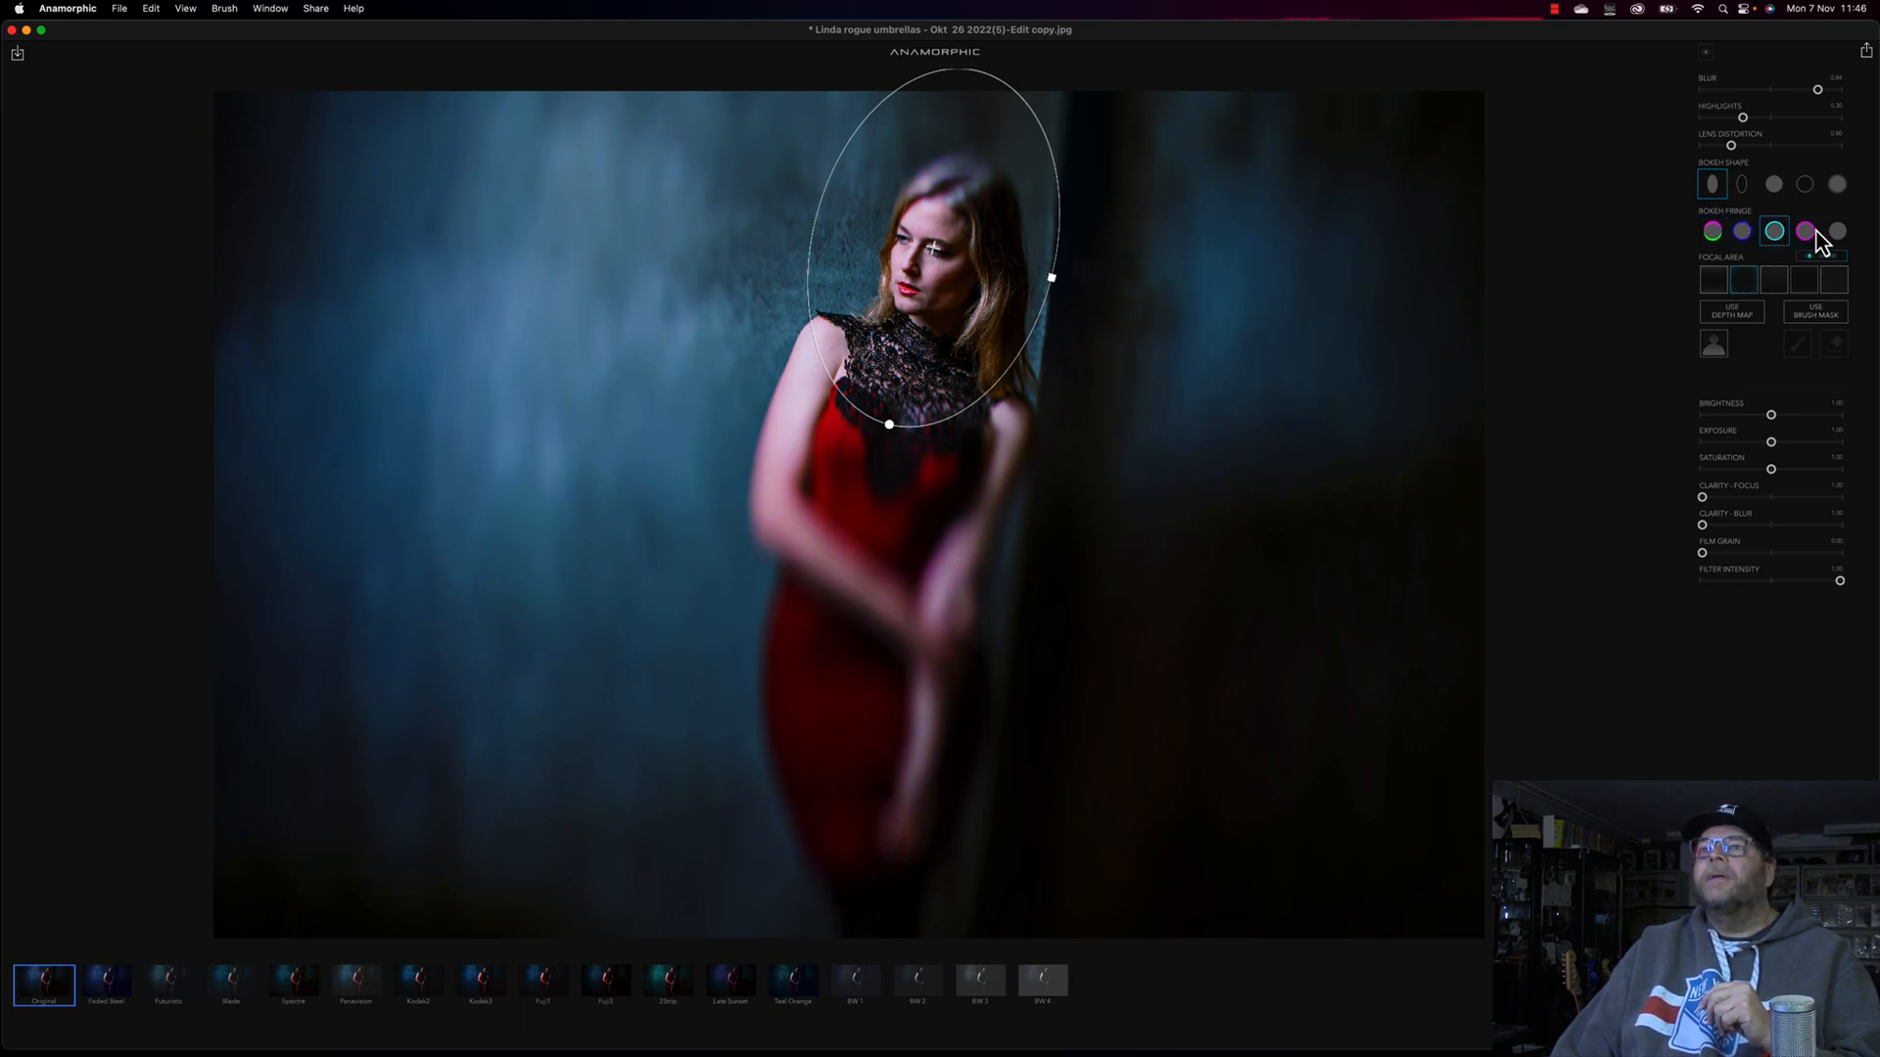
left_click(1836, 233)
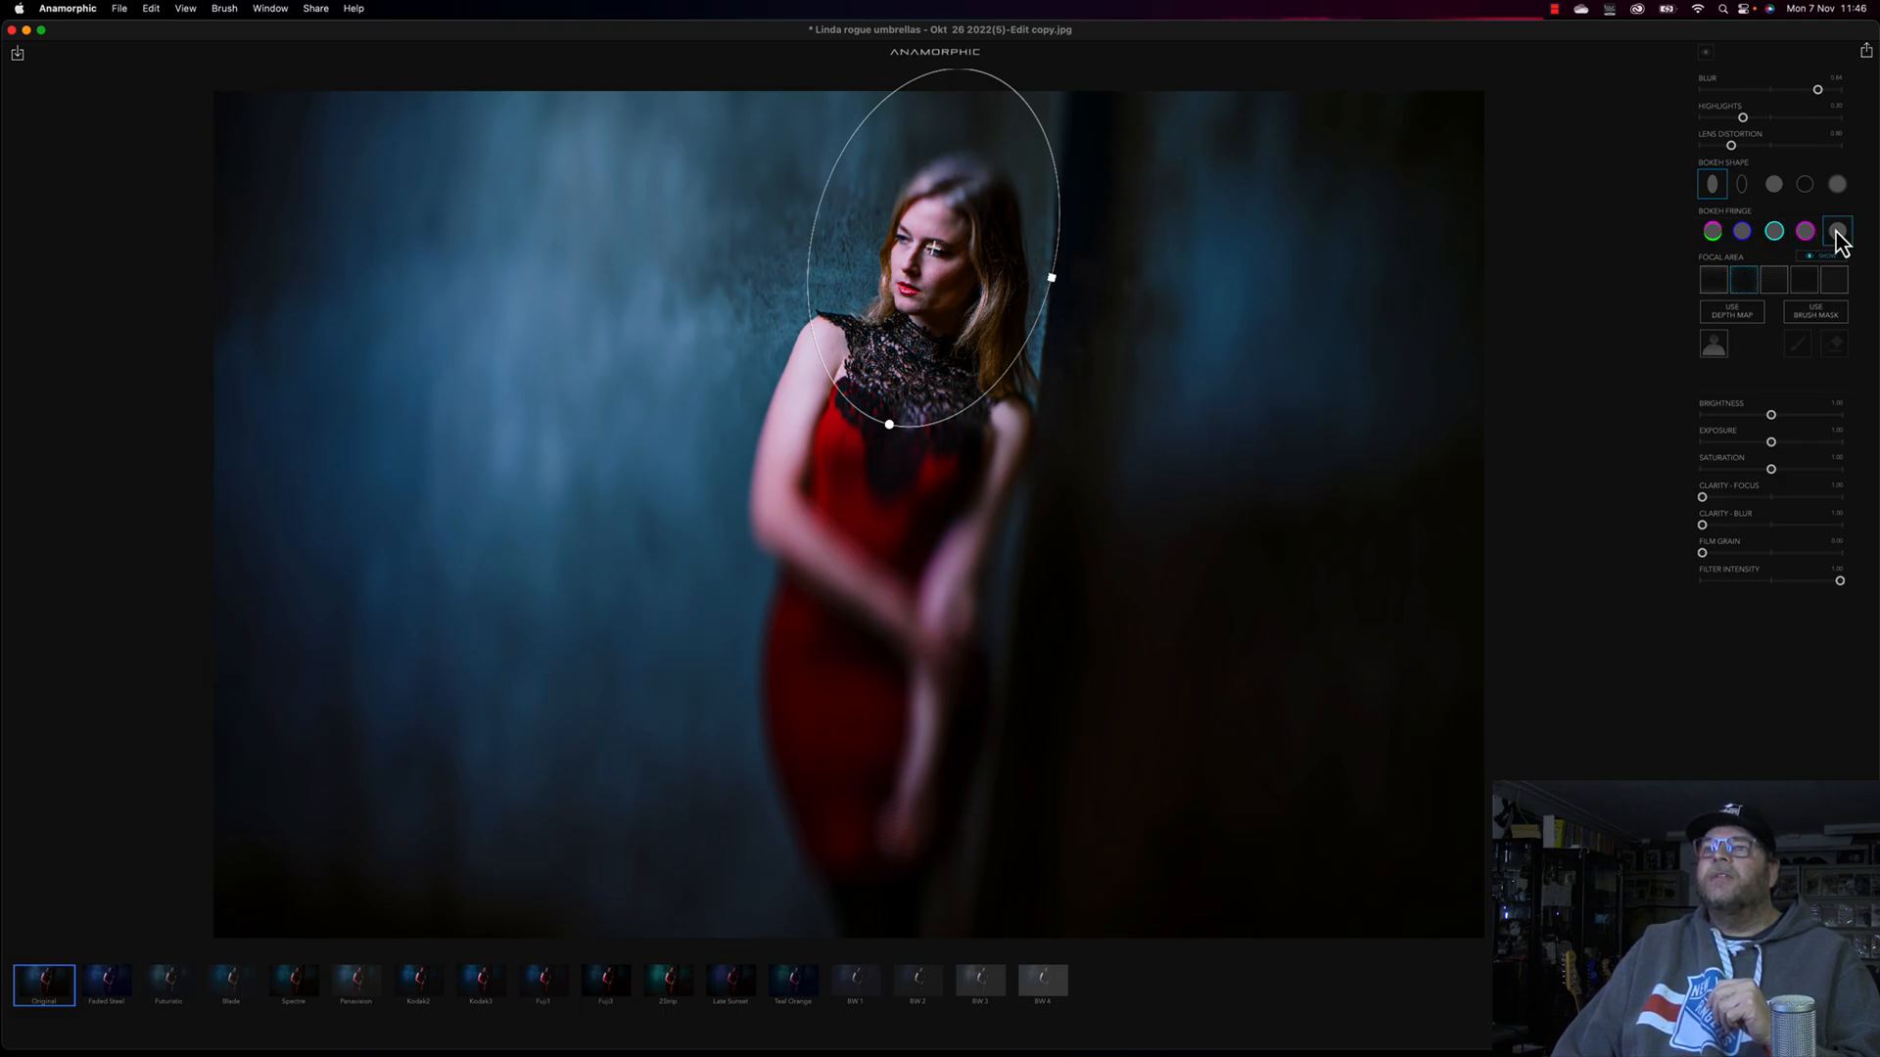
- Try the one-sided graduated focal area, tilting its line diagonally and moving it up toward the woman's head
left_click(1773, 283)
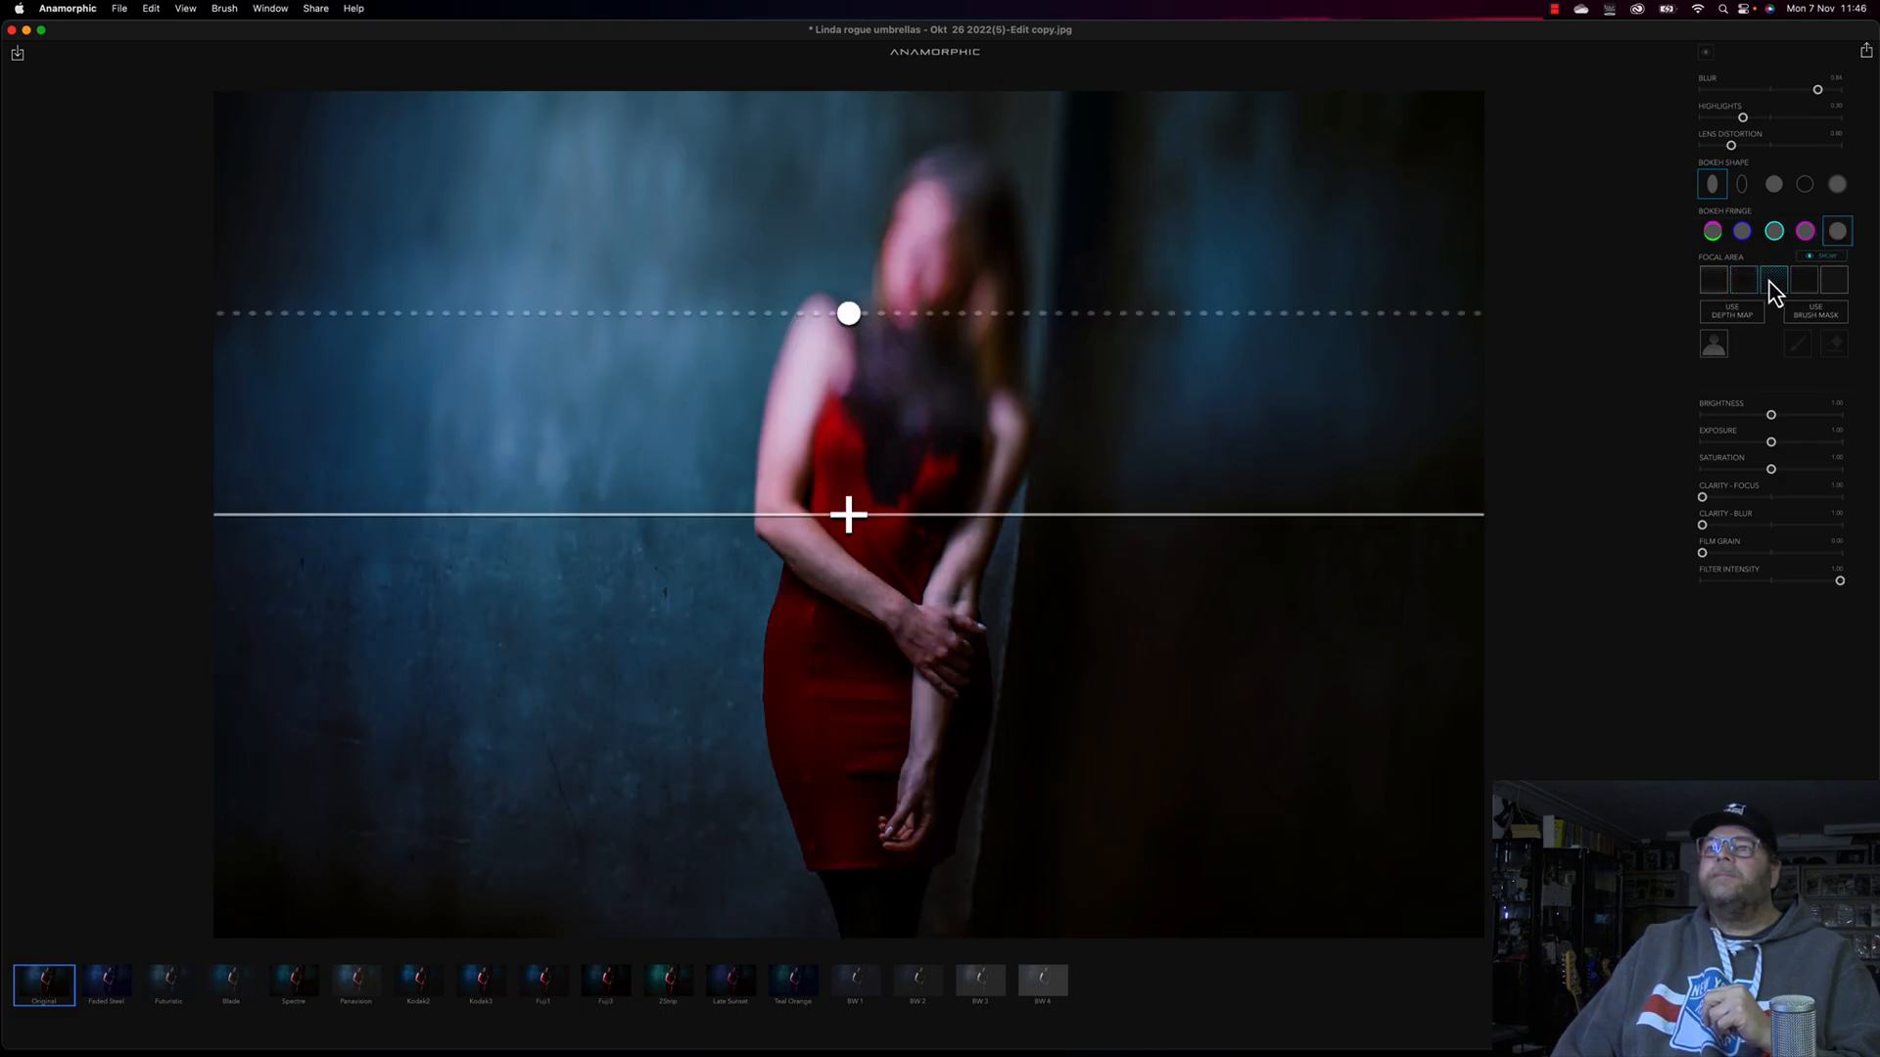
left_click_drag(851, 319, 736, 418)
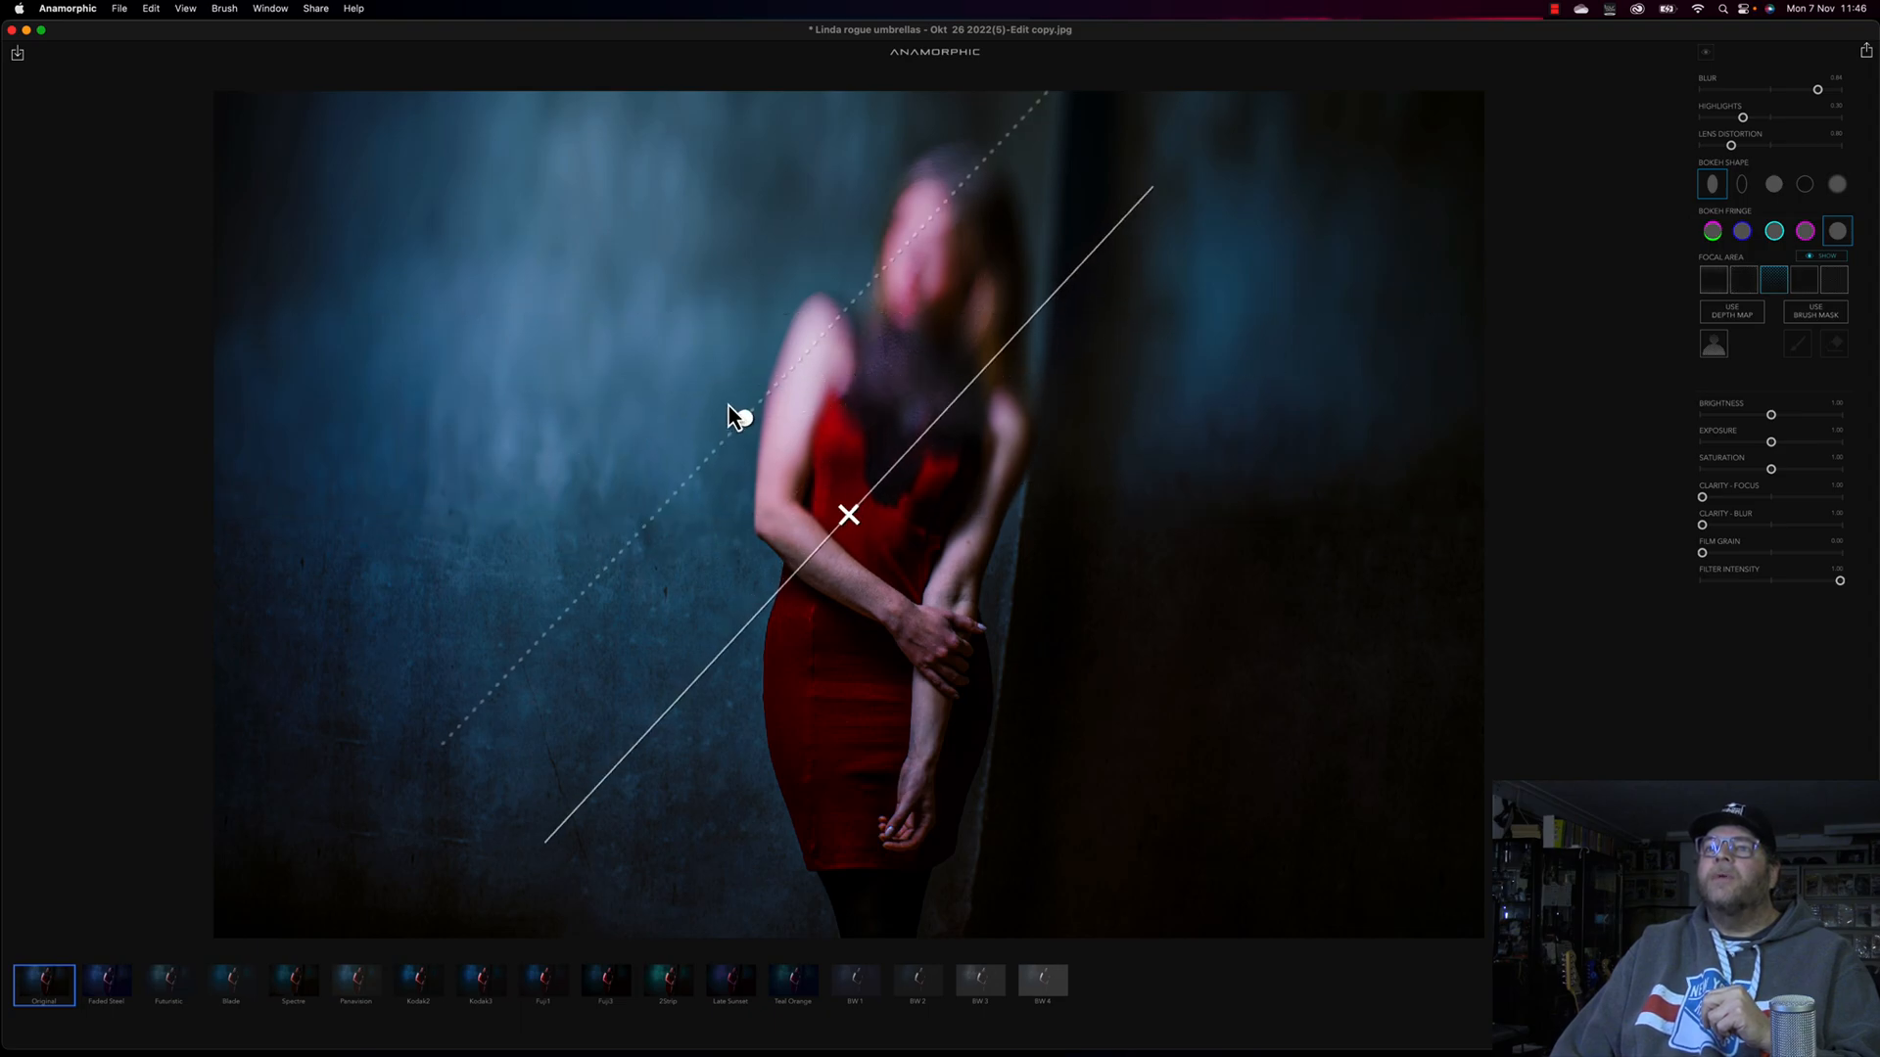
left_click_drag(850, 519, 752, 314)
left_click_drag(505, 298, 577, 313)
- Try the fourth focal area option, placing its wide ellipse around the woman's head and upper body
left_click(1804, 280)
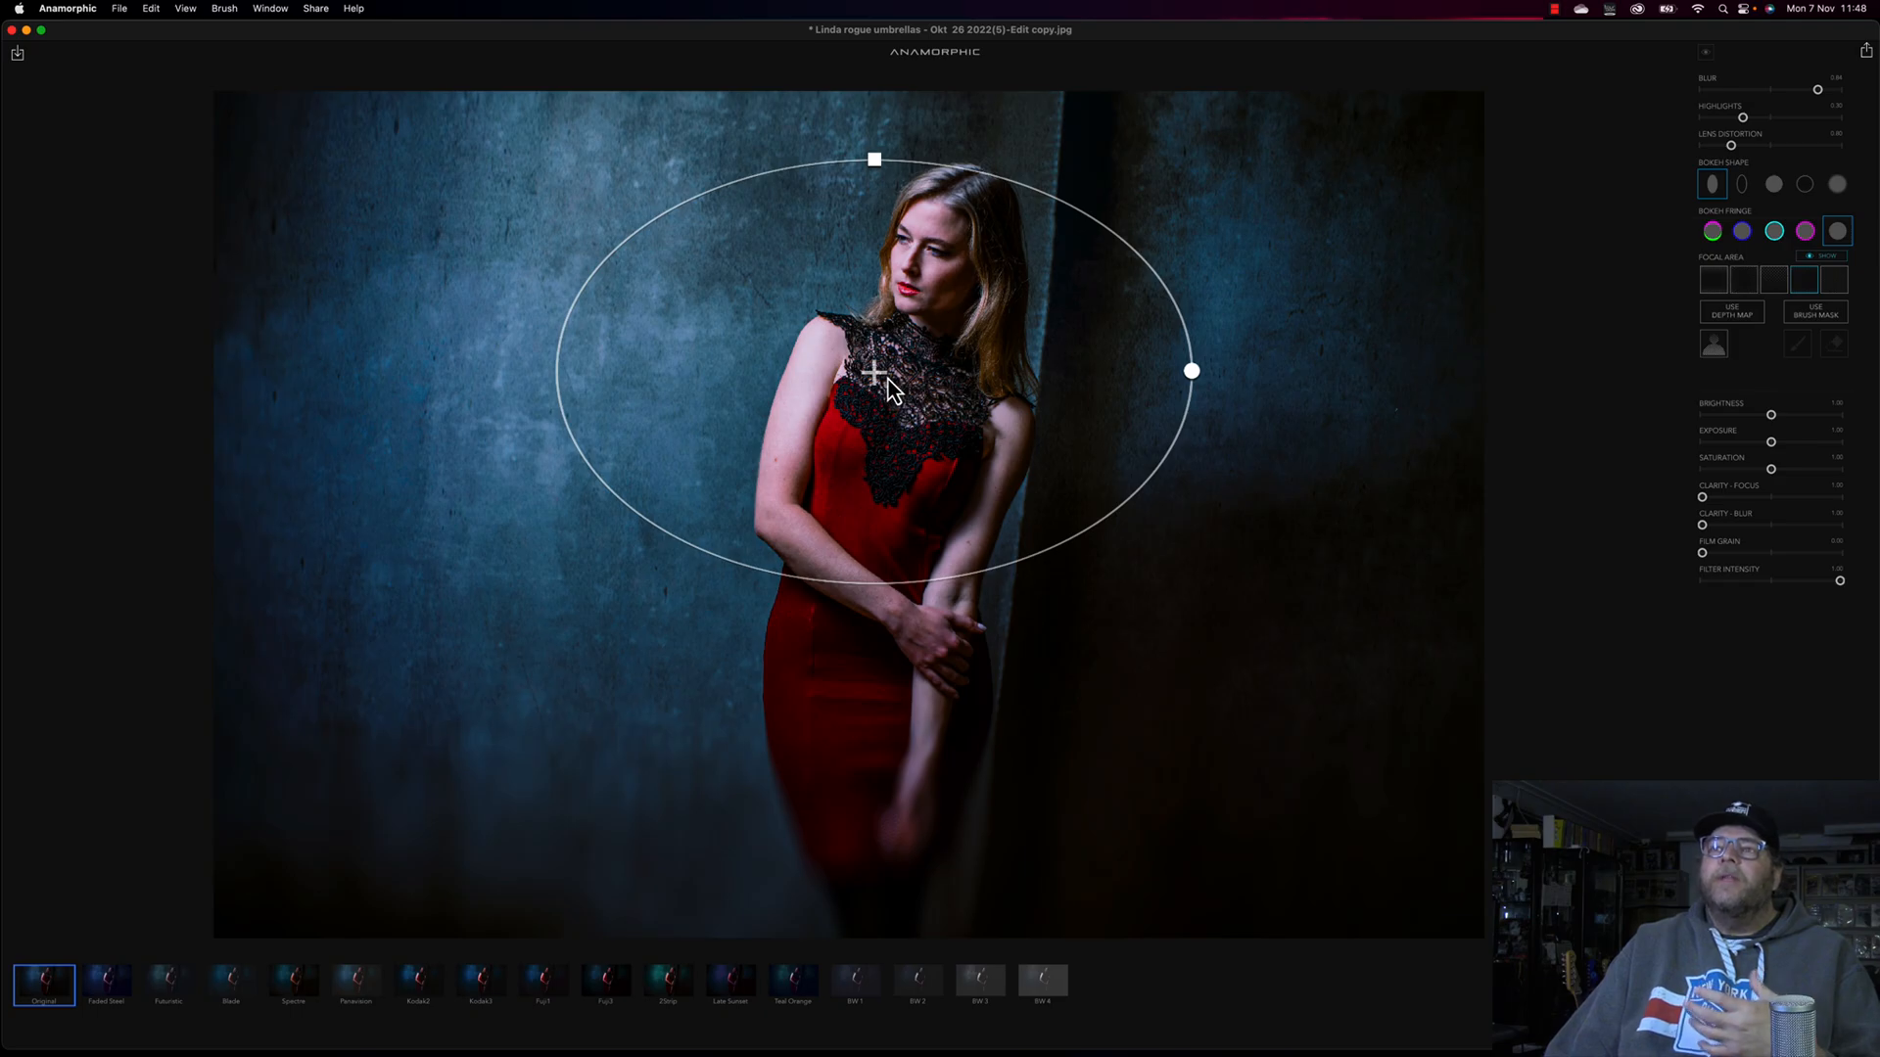
left_click_drag(886, 380, 940, 343)
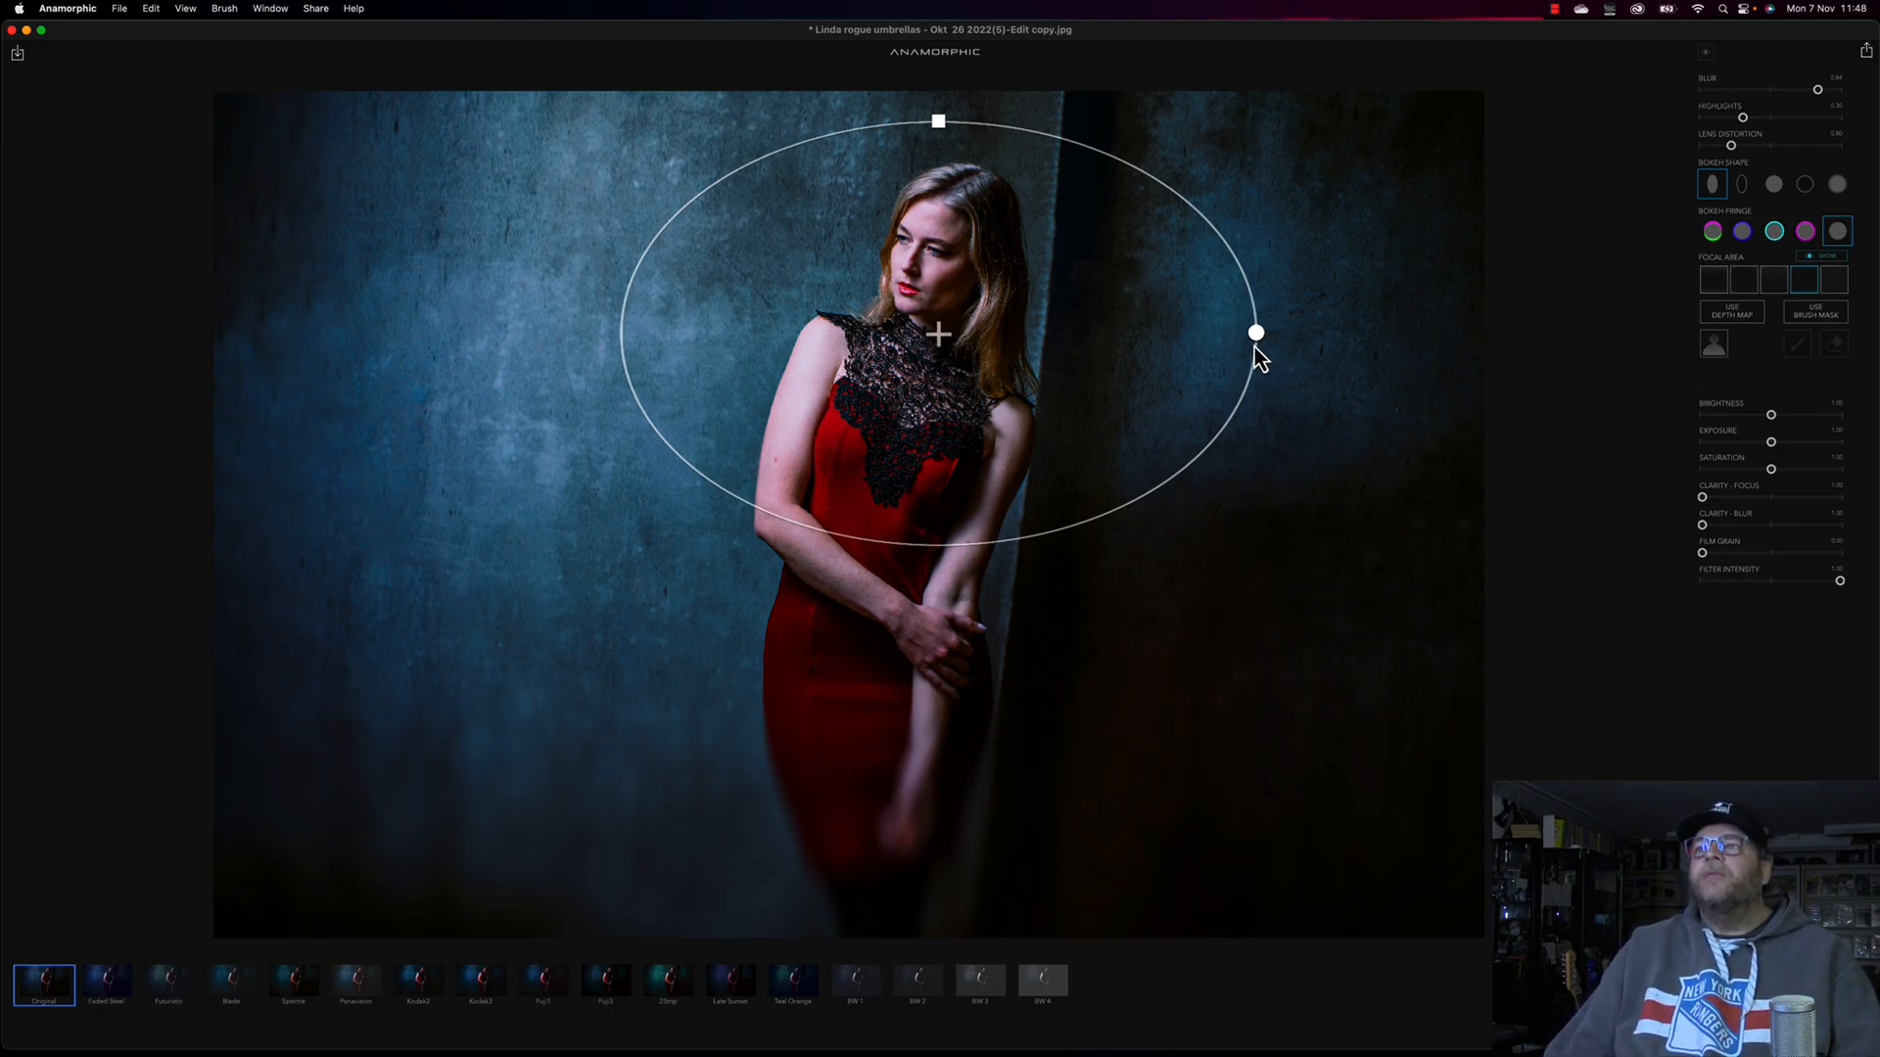
left_click_drag(1258, 335, 1216, 349)
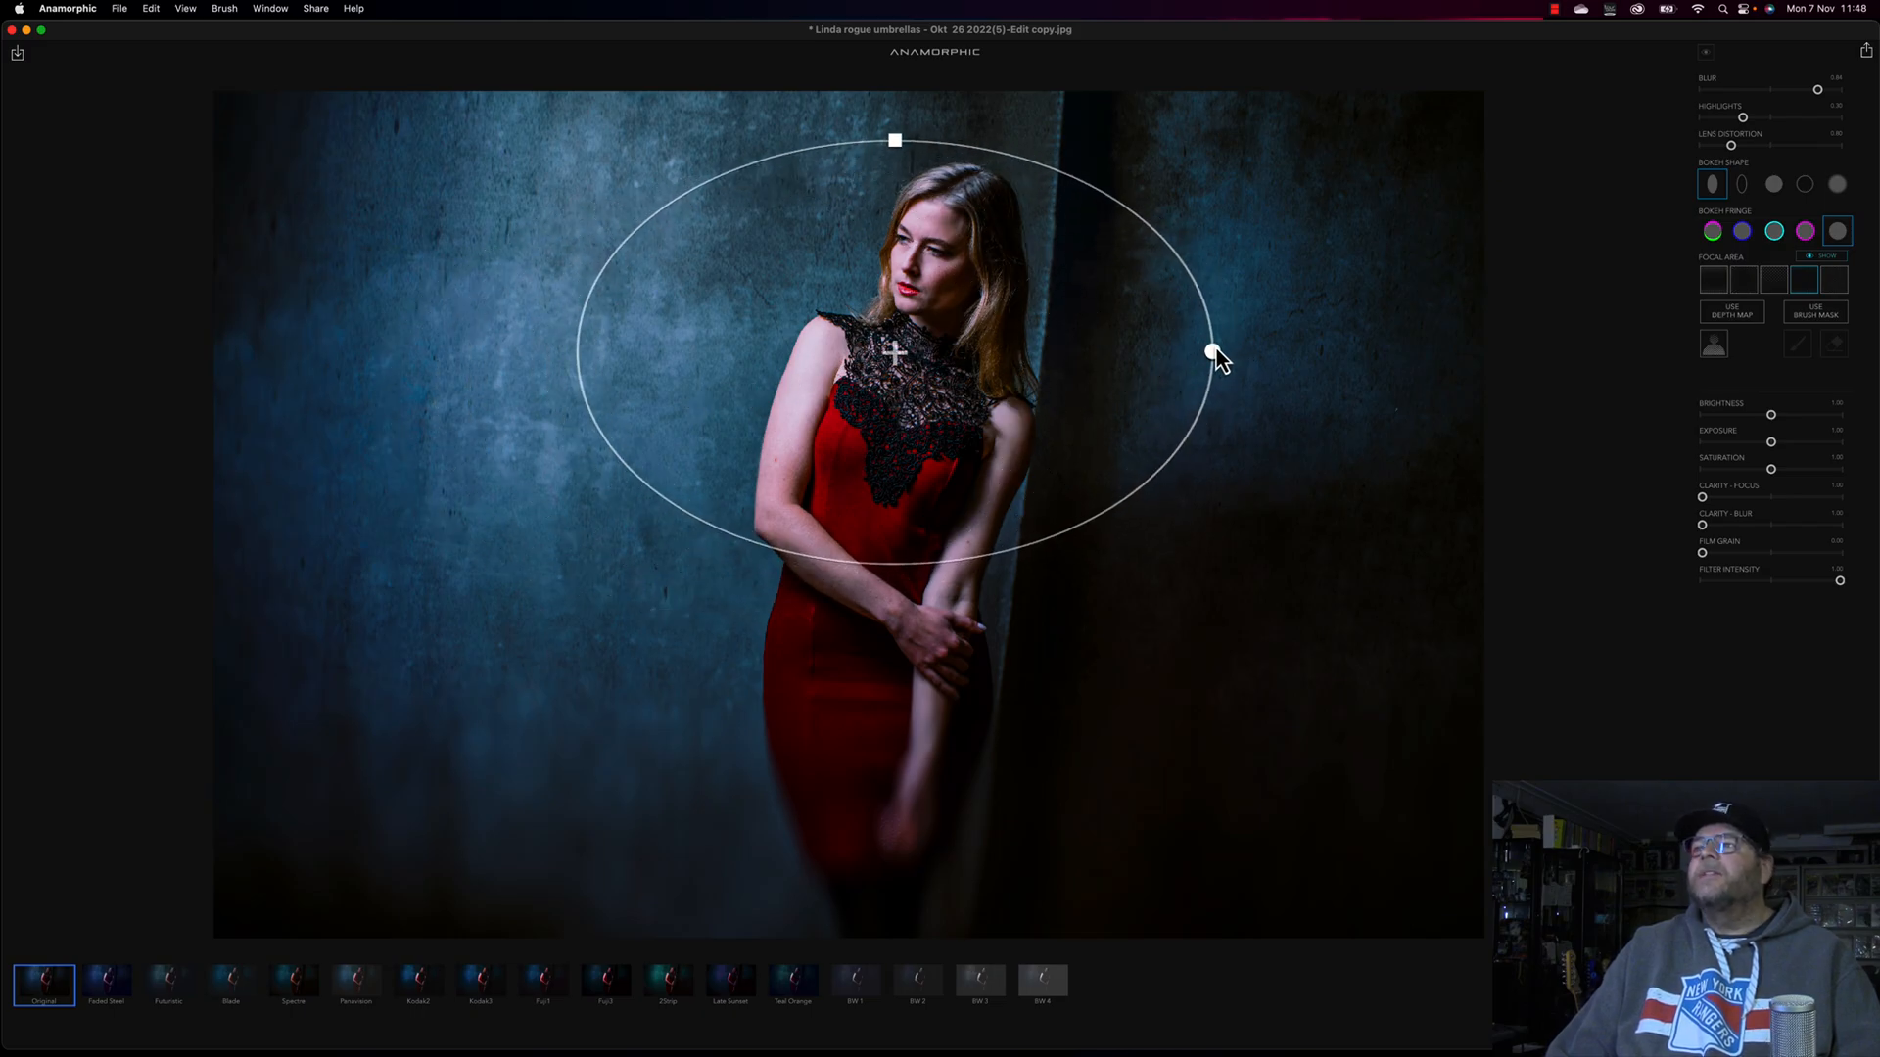
mouse_move(895, 147)
left_mouse_down()
mouse_move(942, 168)
mouse_move(902, 144)
left_mouse_up()
left_click_drag(901, 356, 915, 342)
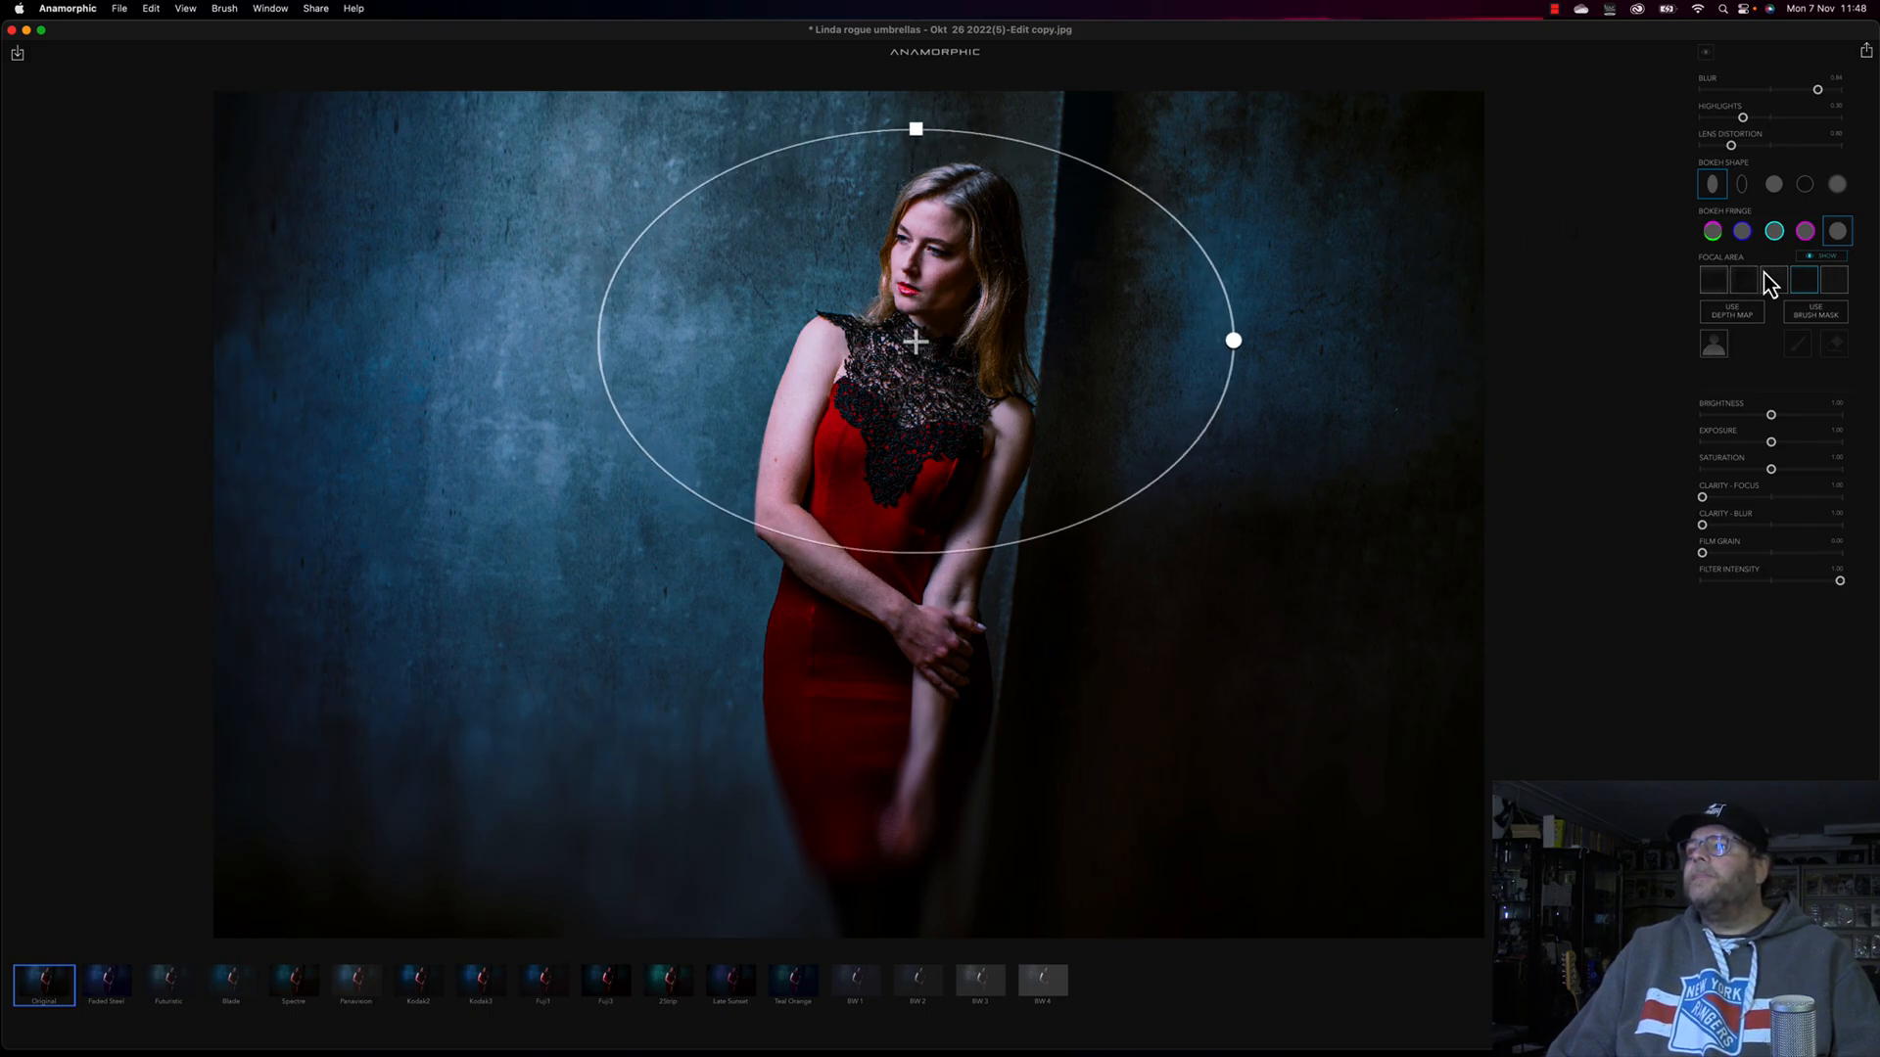
- Preview the fifth focal area option, which has no shape guides, and switch back to the elliptical focal area
left_click(1834, 289)
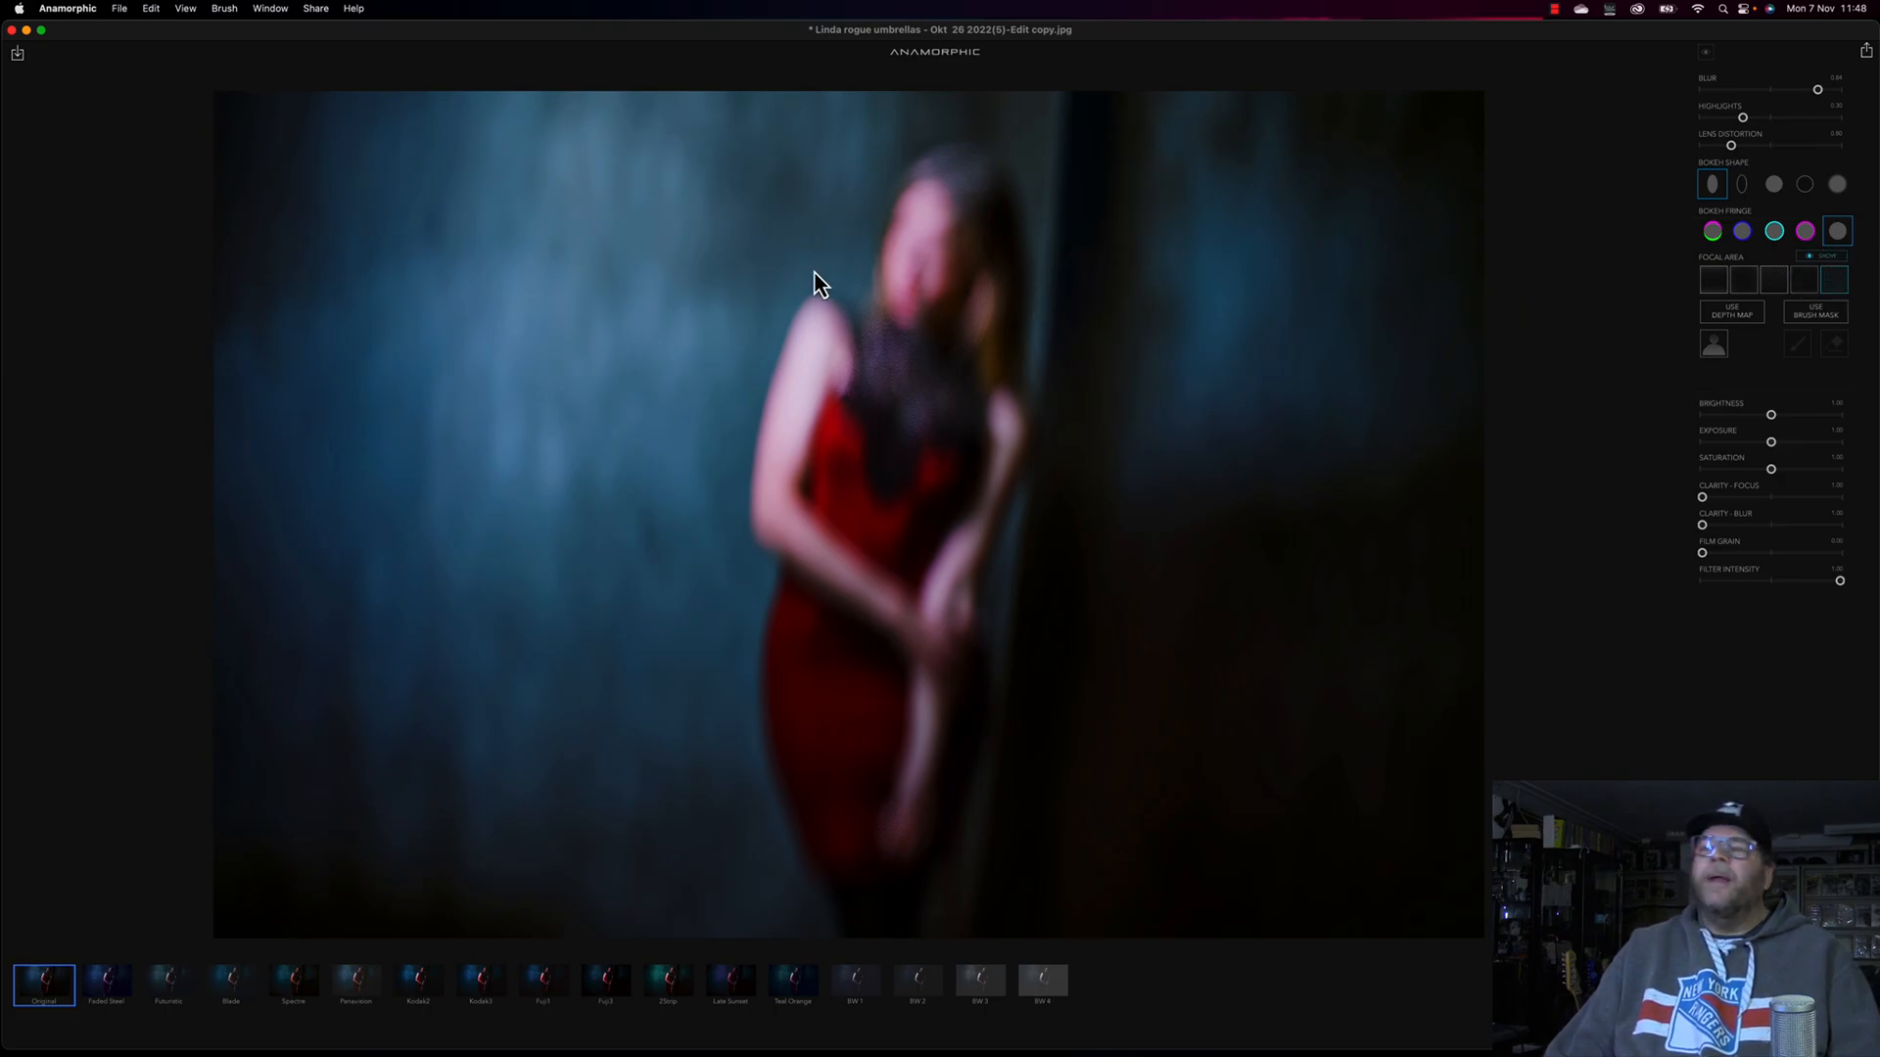
left_click(1746, 284)
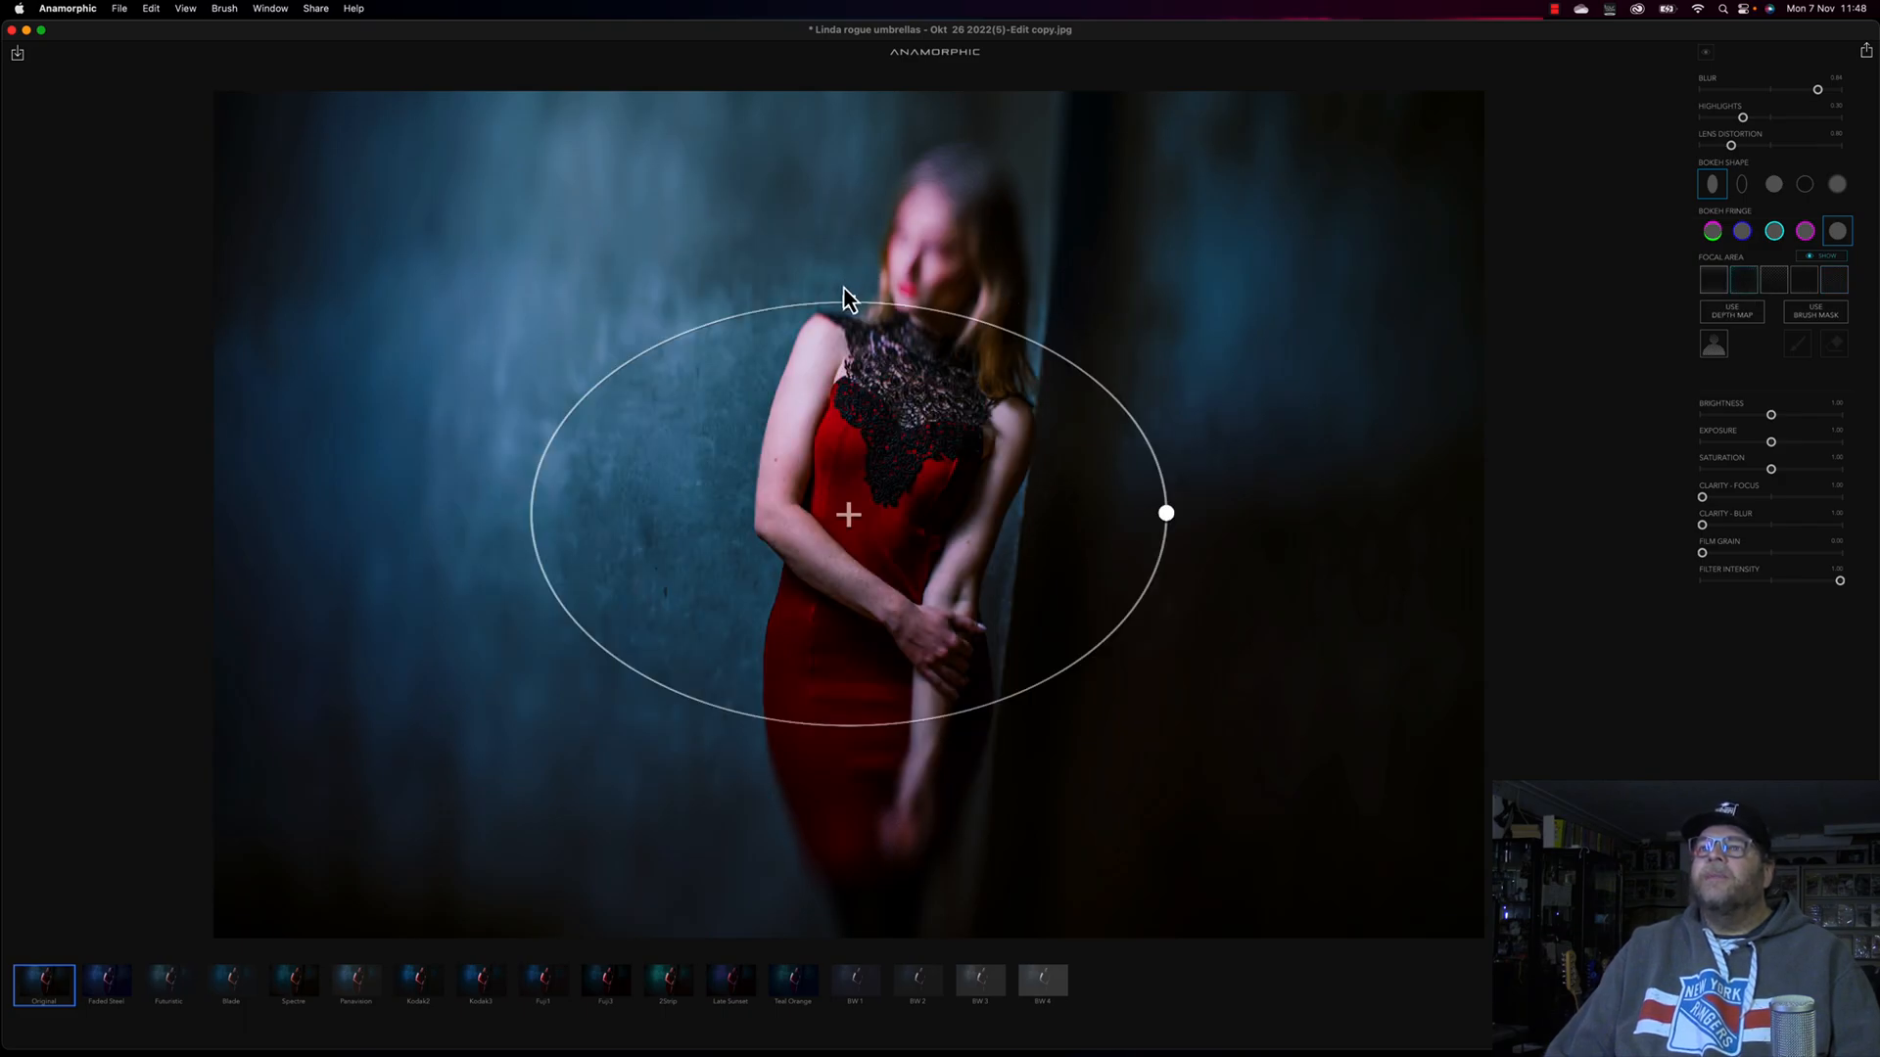
- Reshape the elliptical focal area into an upright oval and position it around the woman's head and upper body
left_click_drag(849, 304, 849, 264)
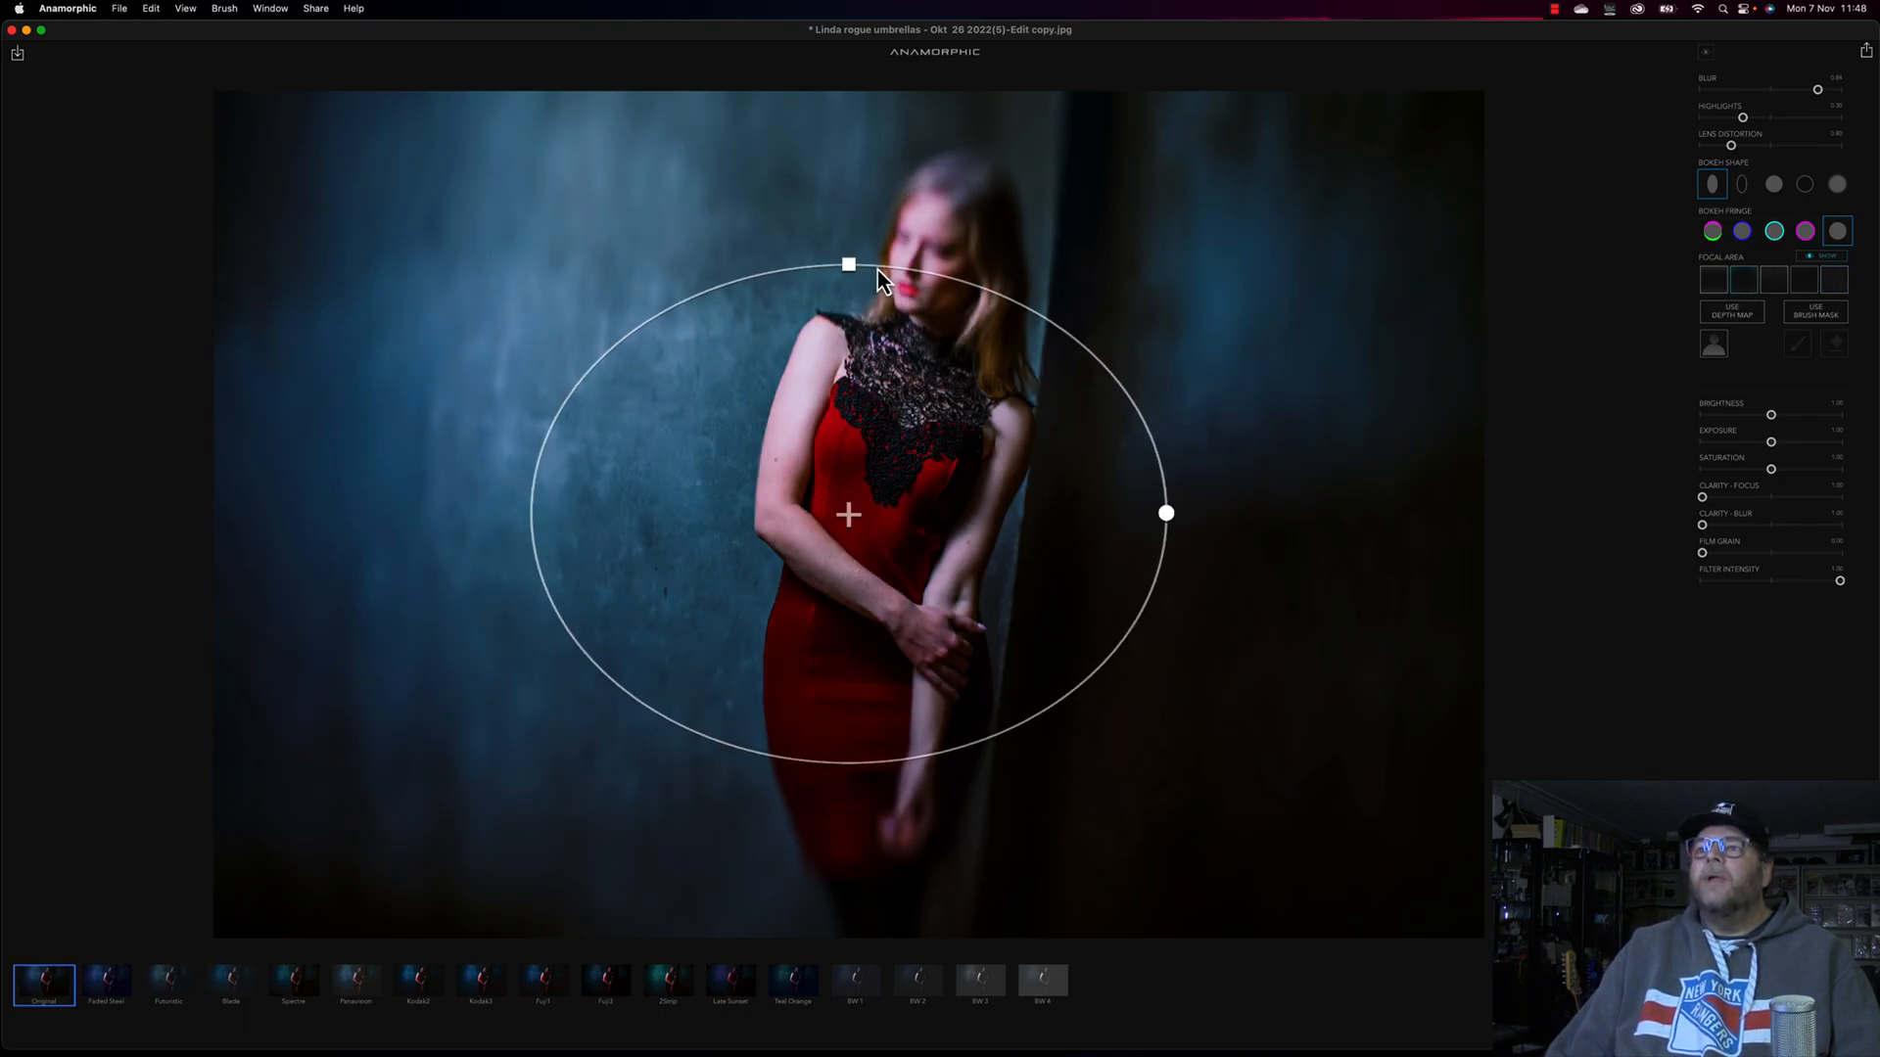
left_click_drag(1166, 514, 894, 235)
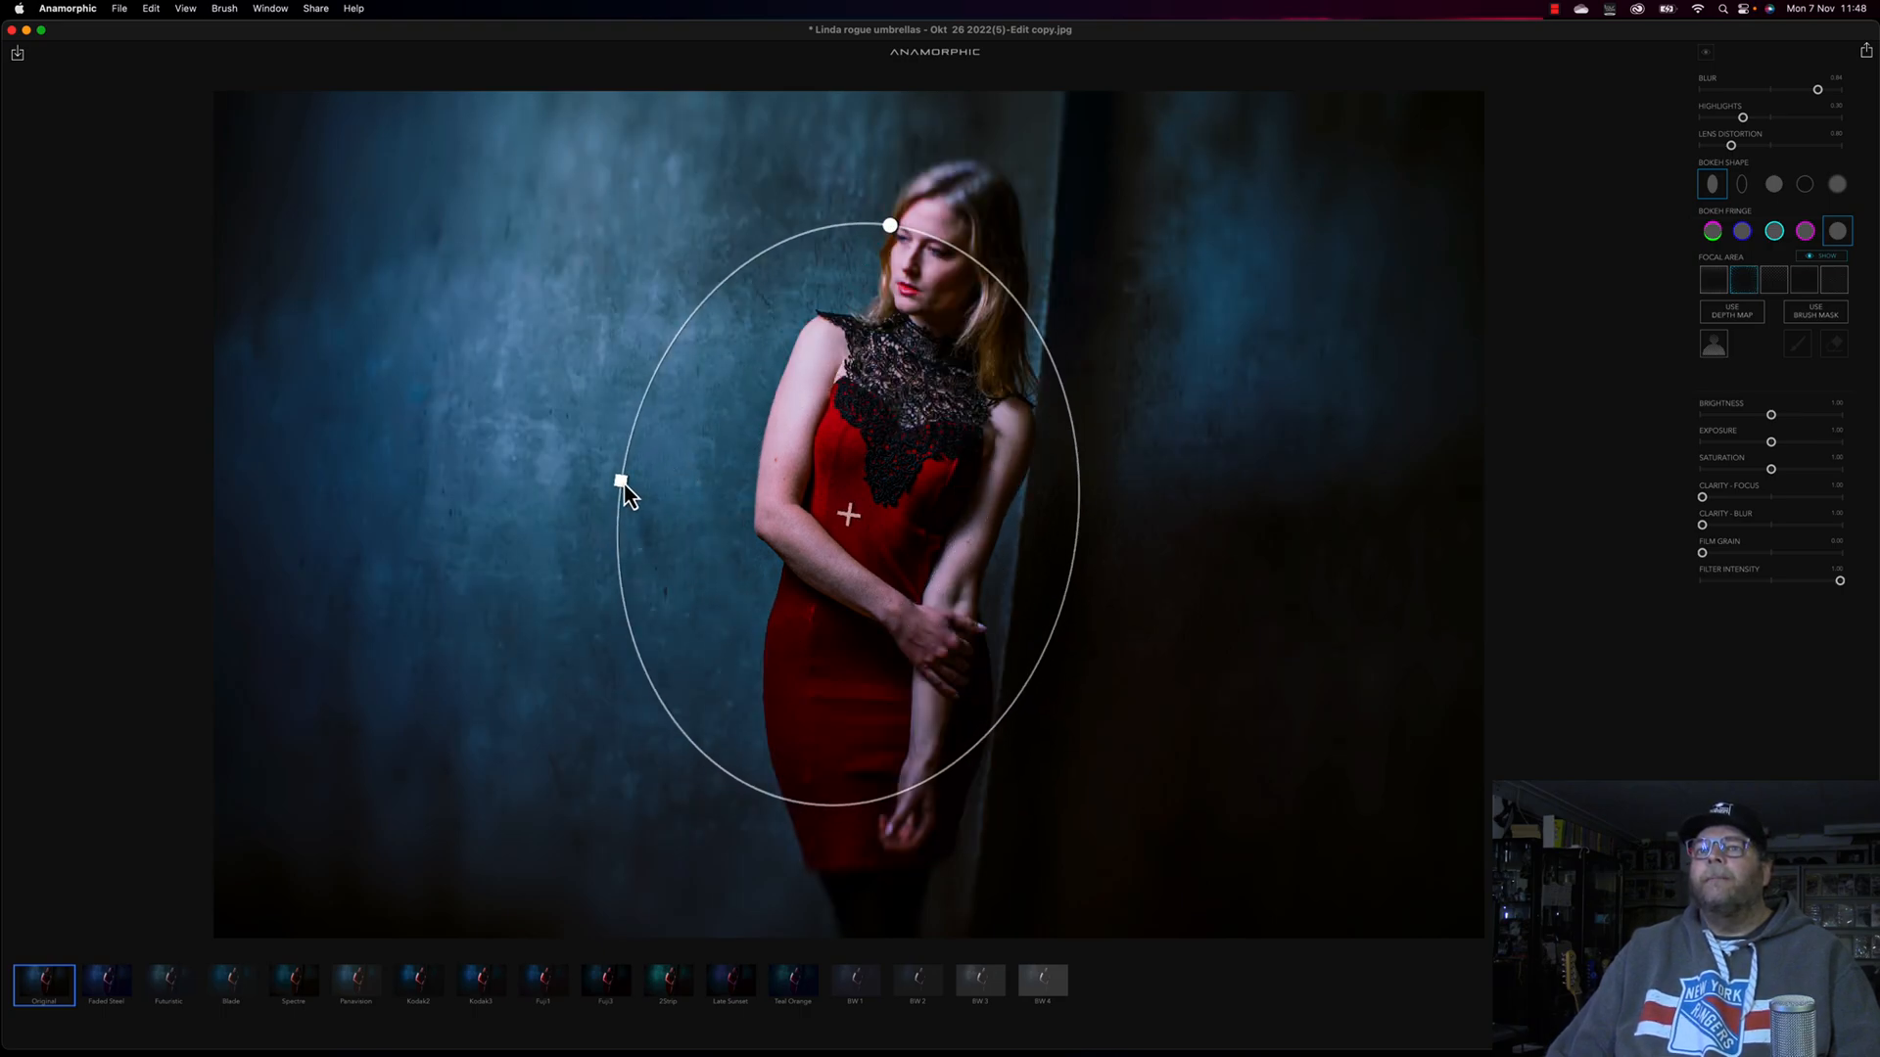
left_click_drag(618, 488, 825, 408)
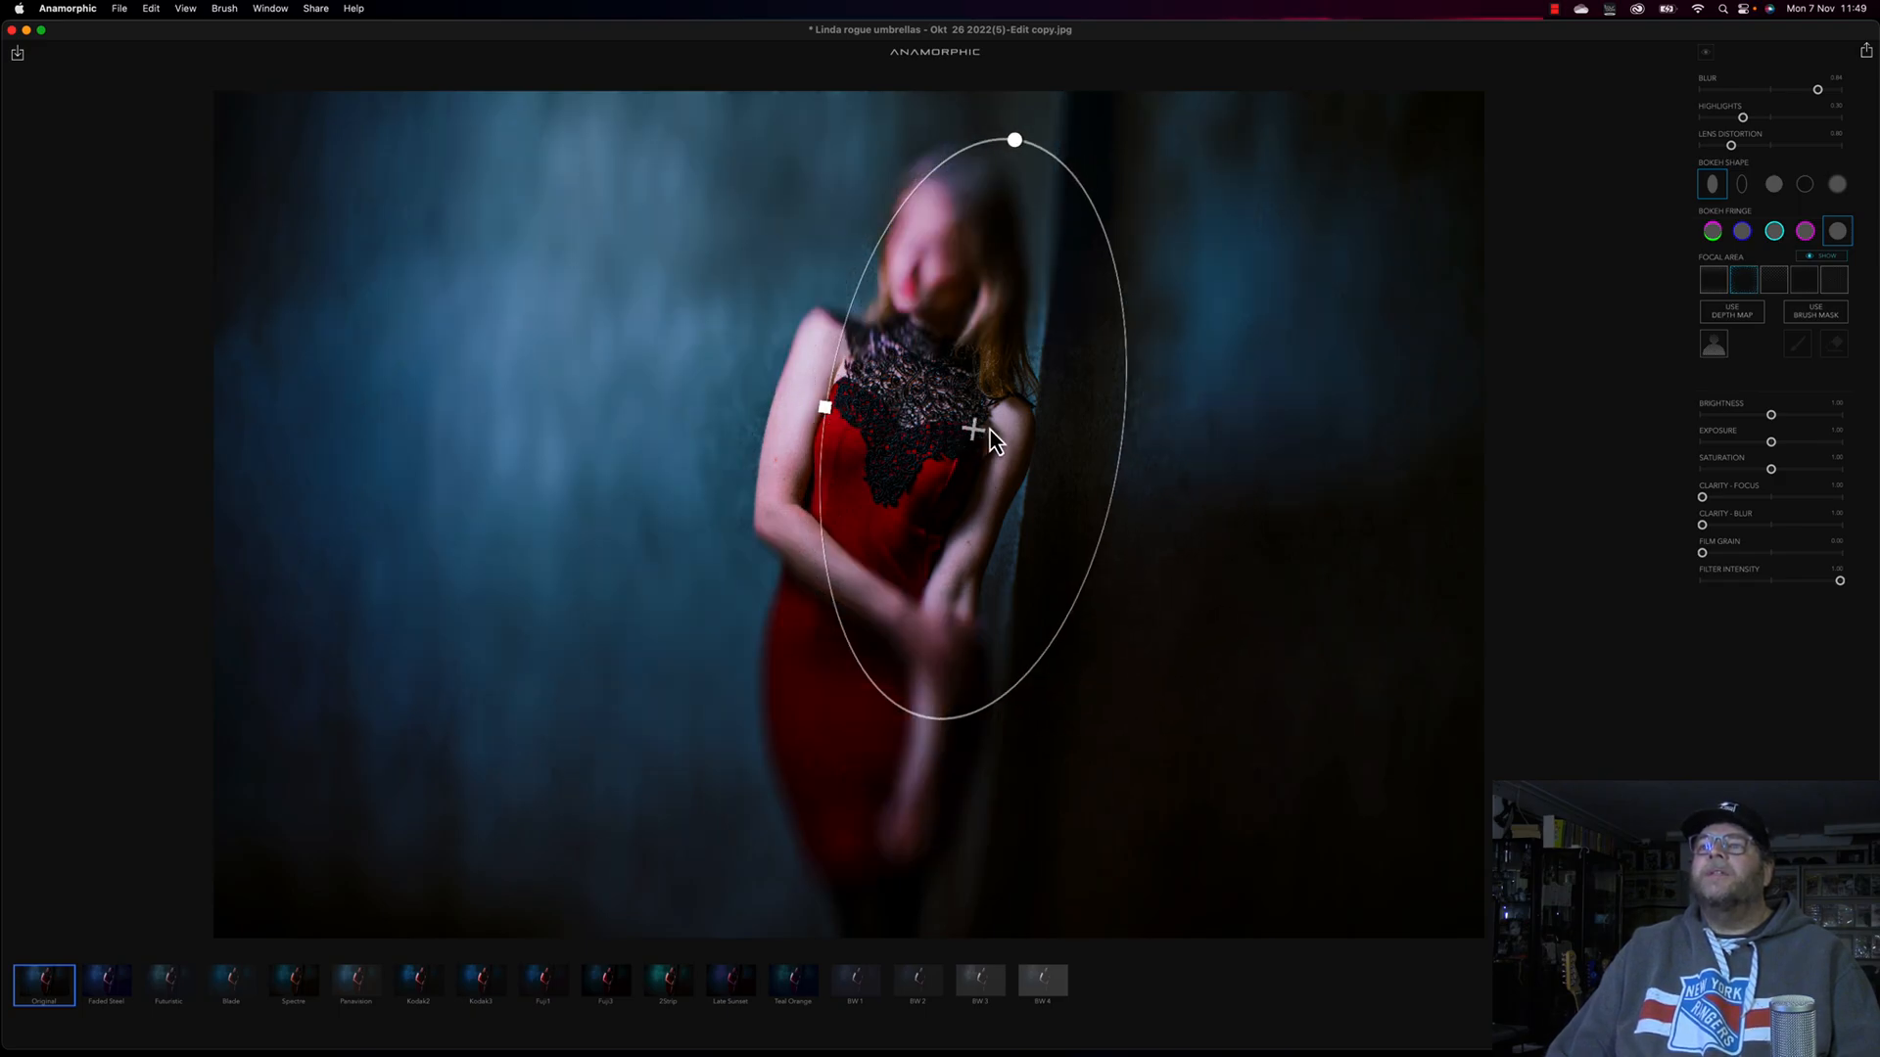
left_click_drag(974, 430, 895, 409)
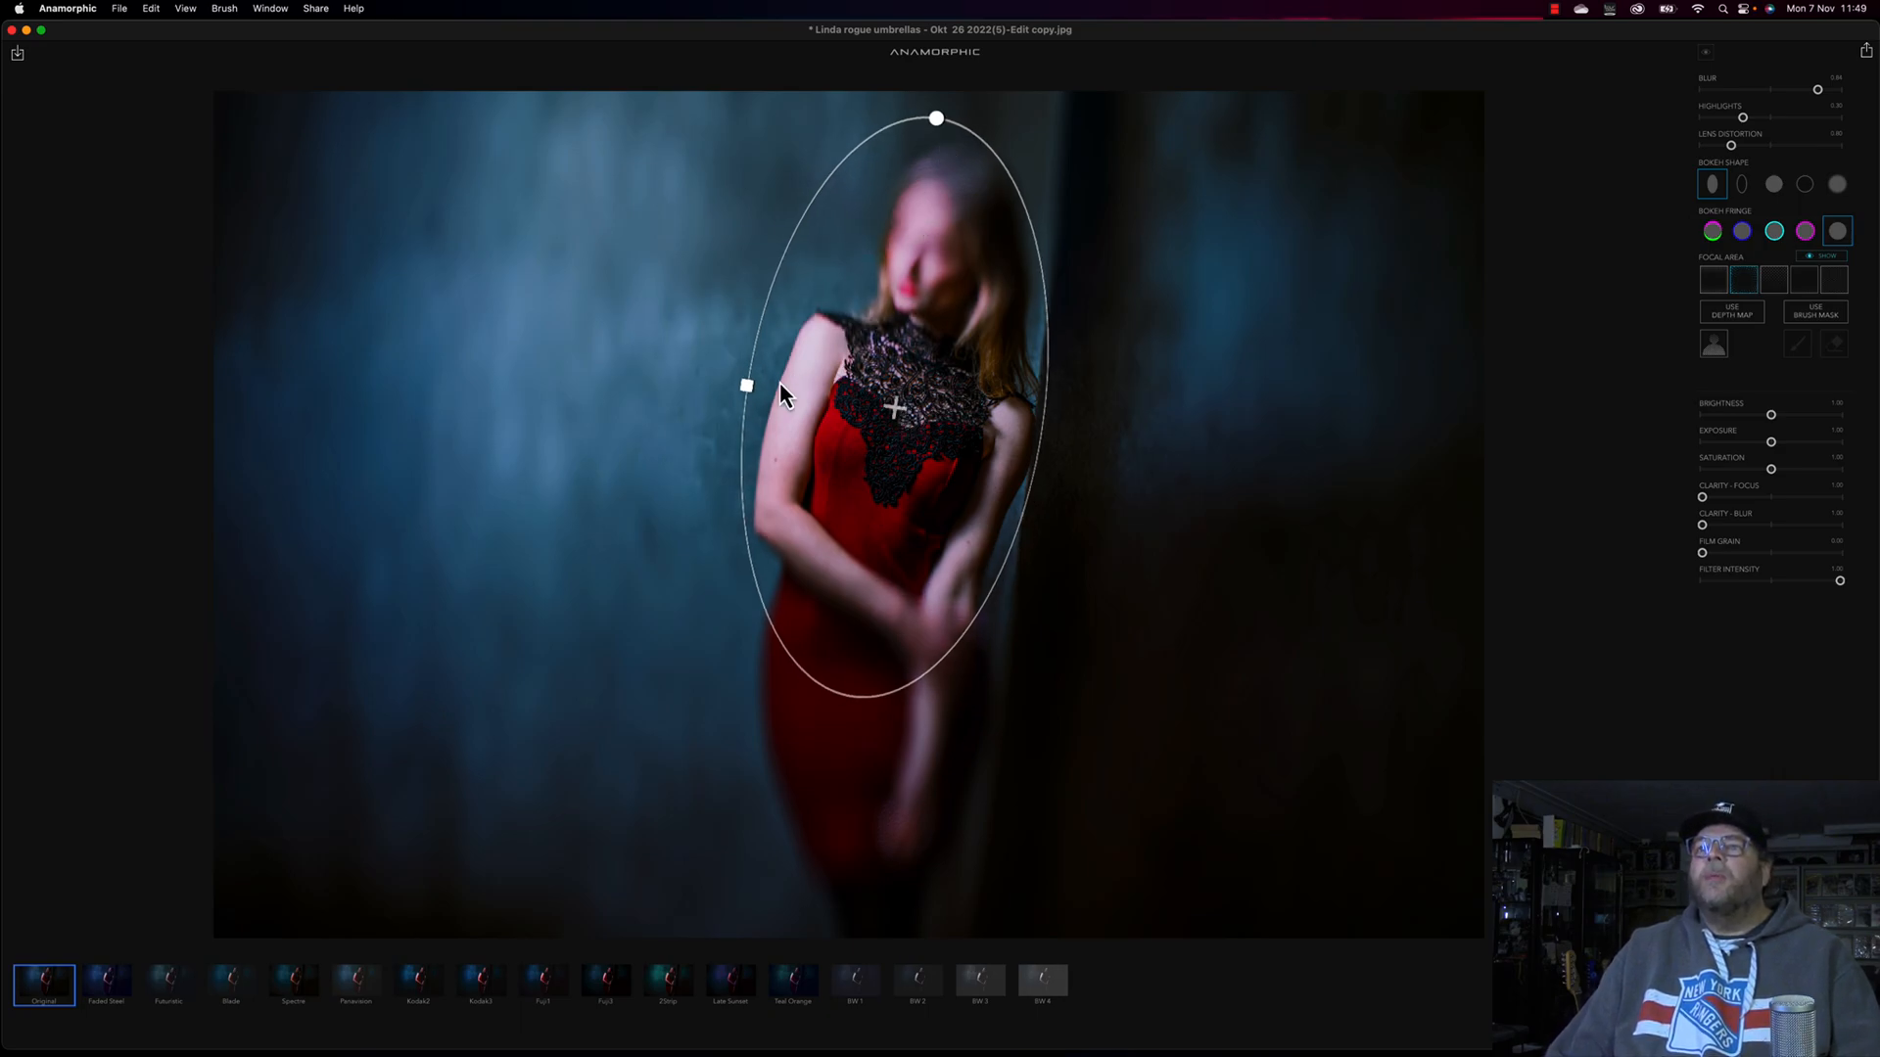
left_click_drag(747, 392, 649, 382)
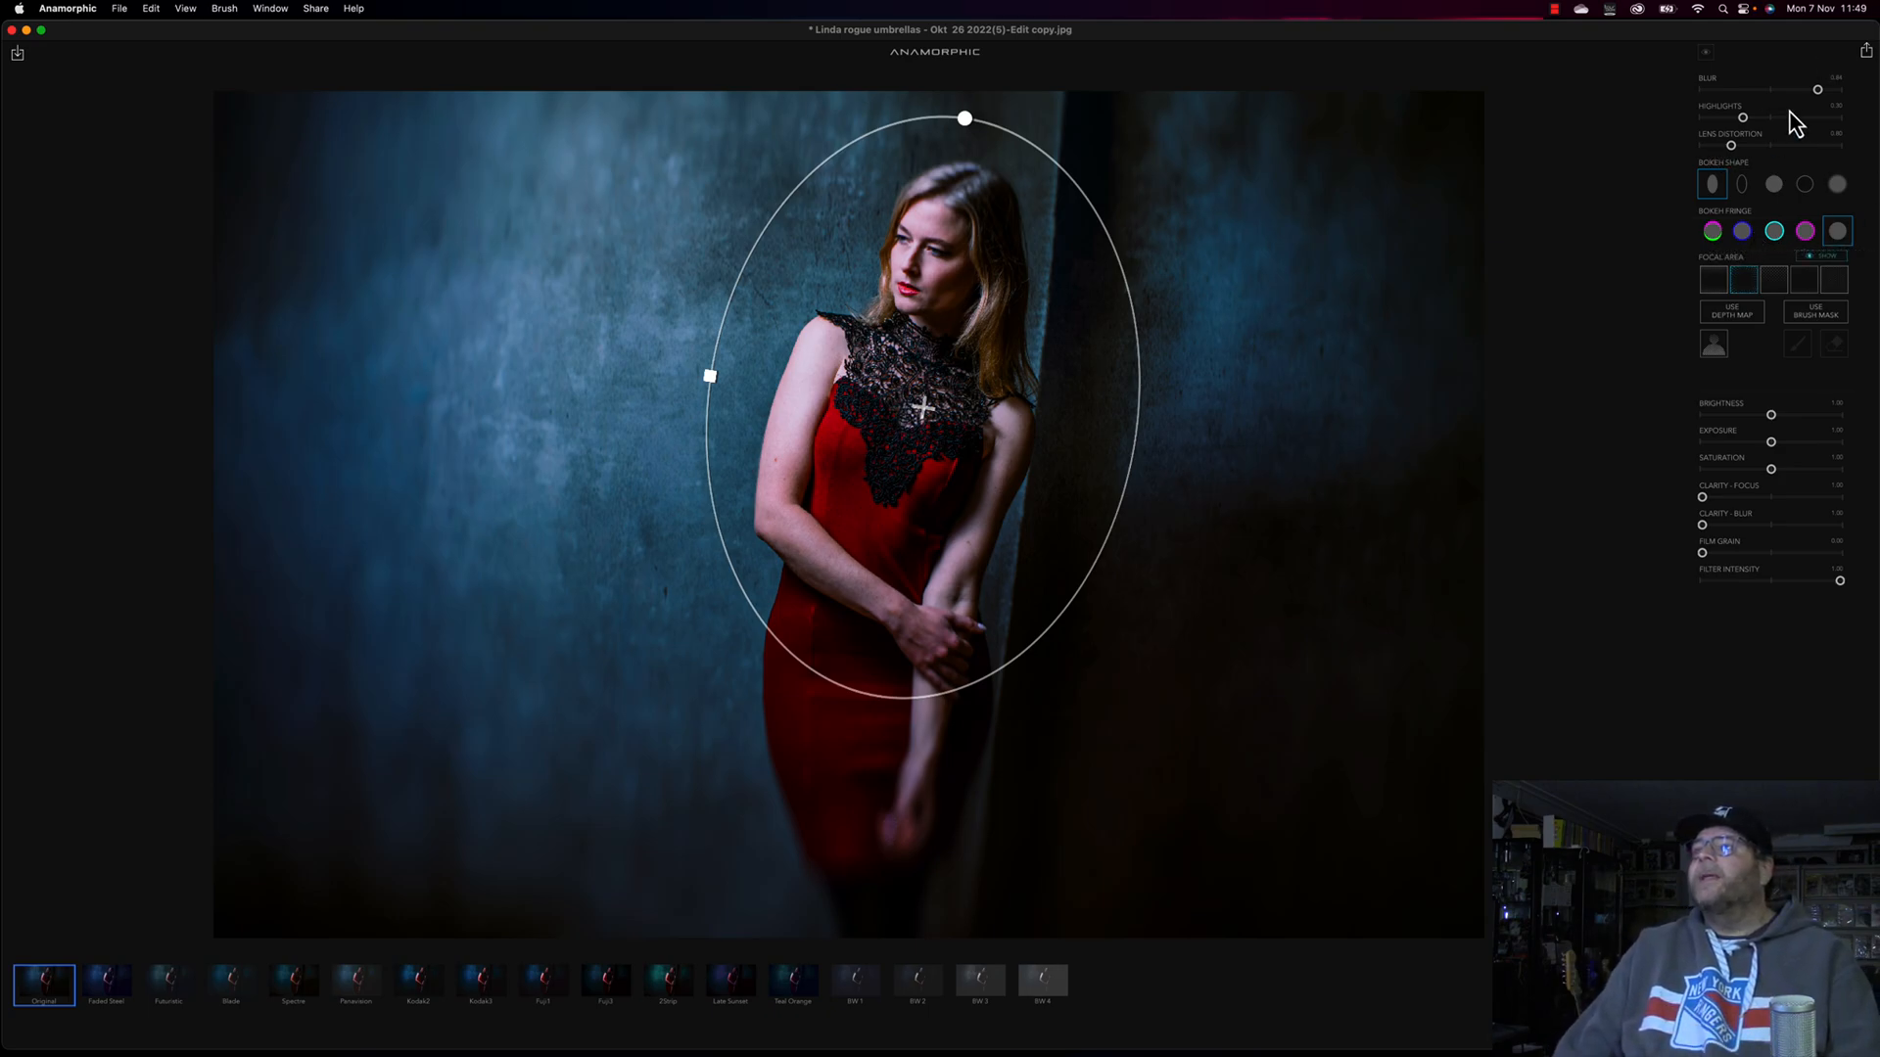
- Try a lower blur with maximum highlights and stronger lens distortion on the portrait
left_click_drag(1818, 90, 1868, 123)
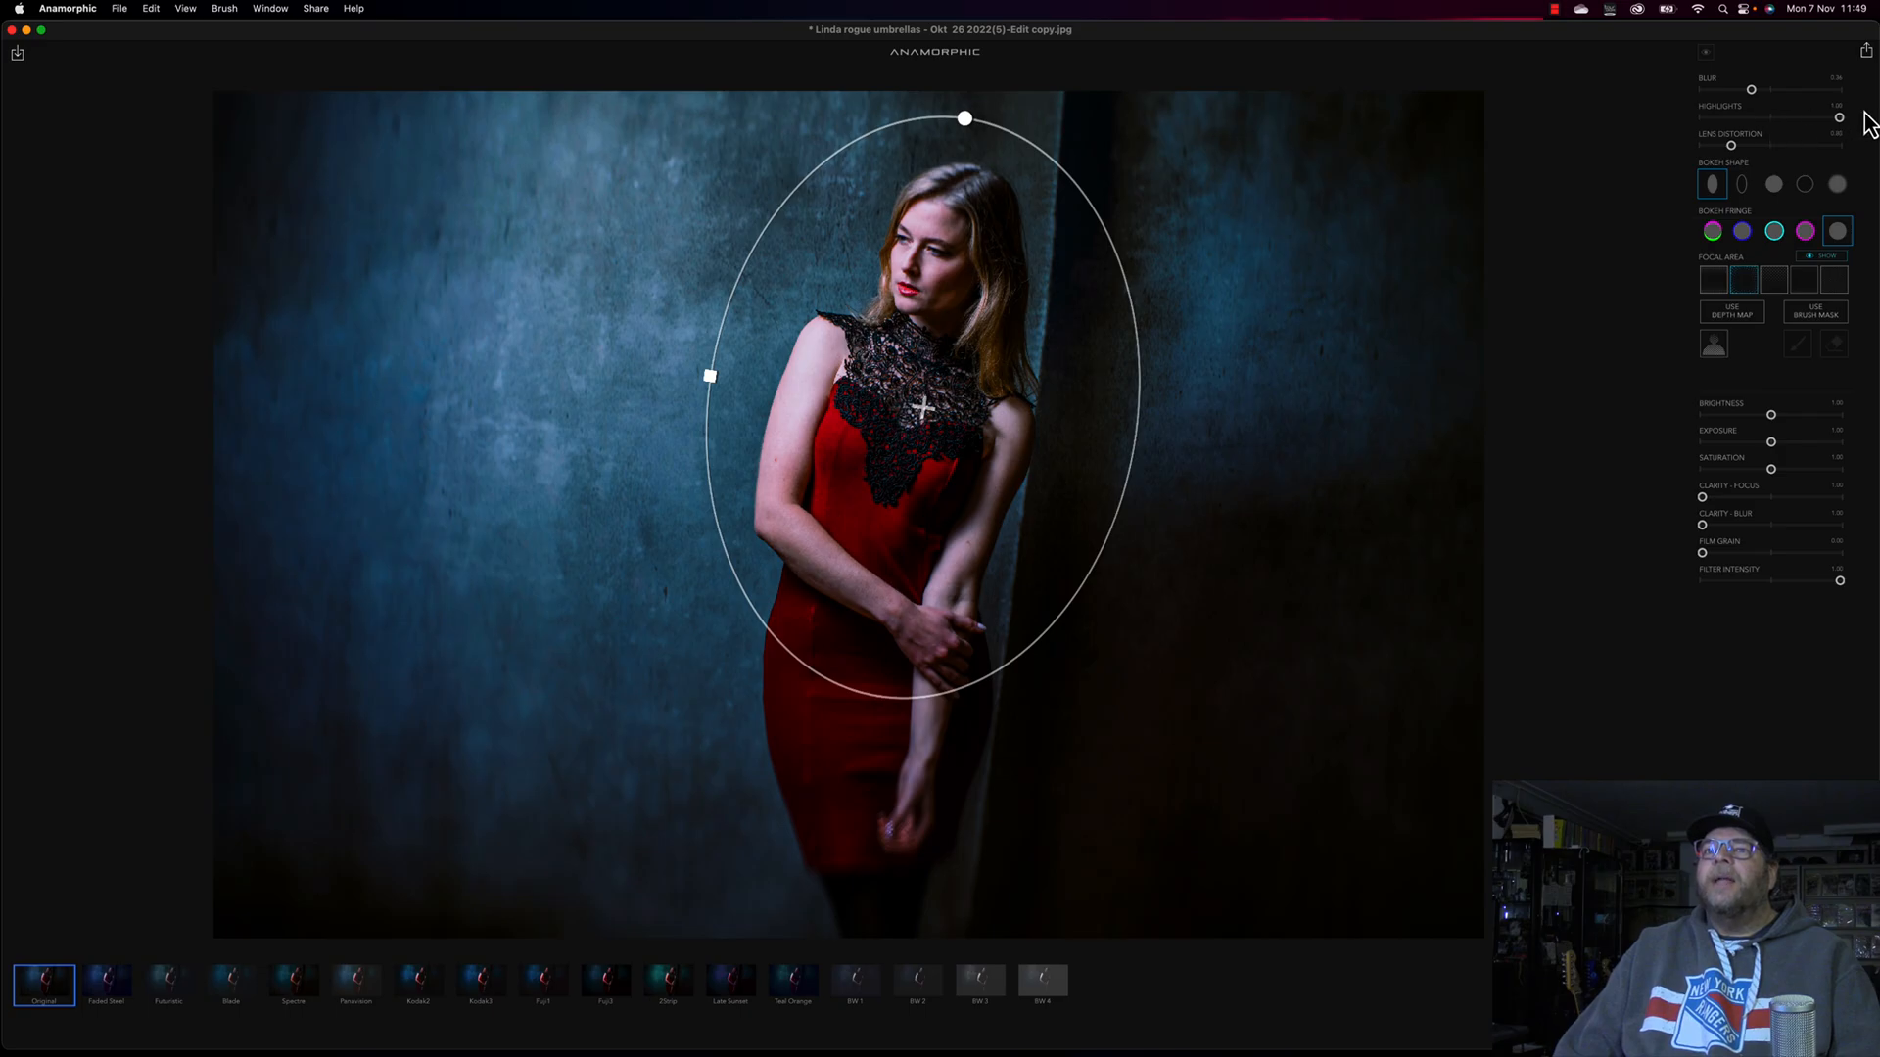
left_click_drag(1732, 145, 1797, 149)
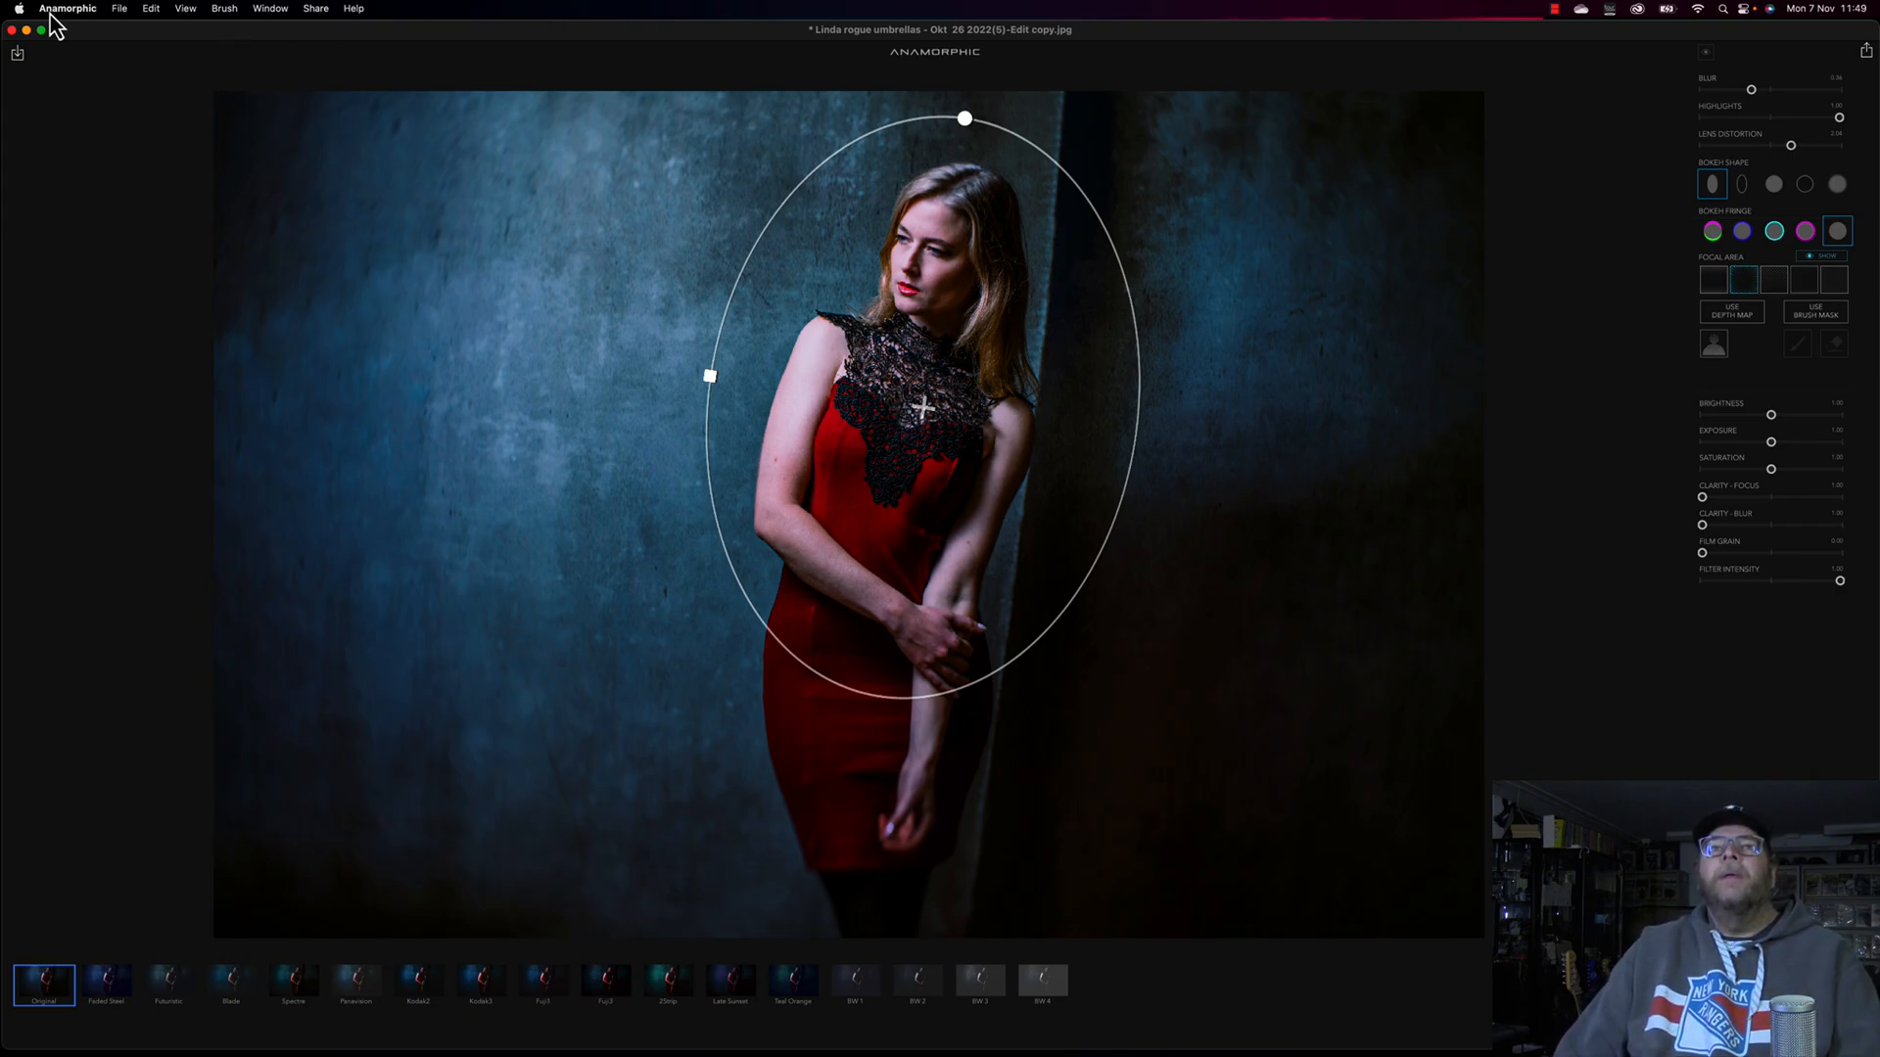
- Open the street photo "SF day 2 (674 of 814) August 04 2015.jpg" from TEMP FOTOS, discarding the portrait's changes
left_click(126, 10)
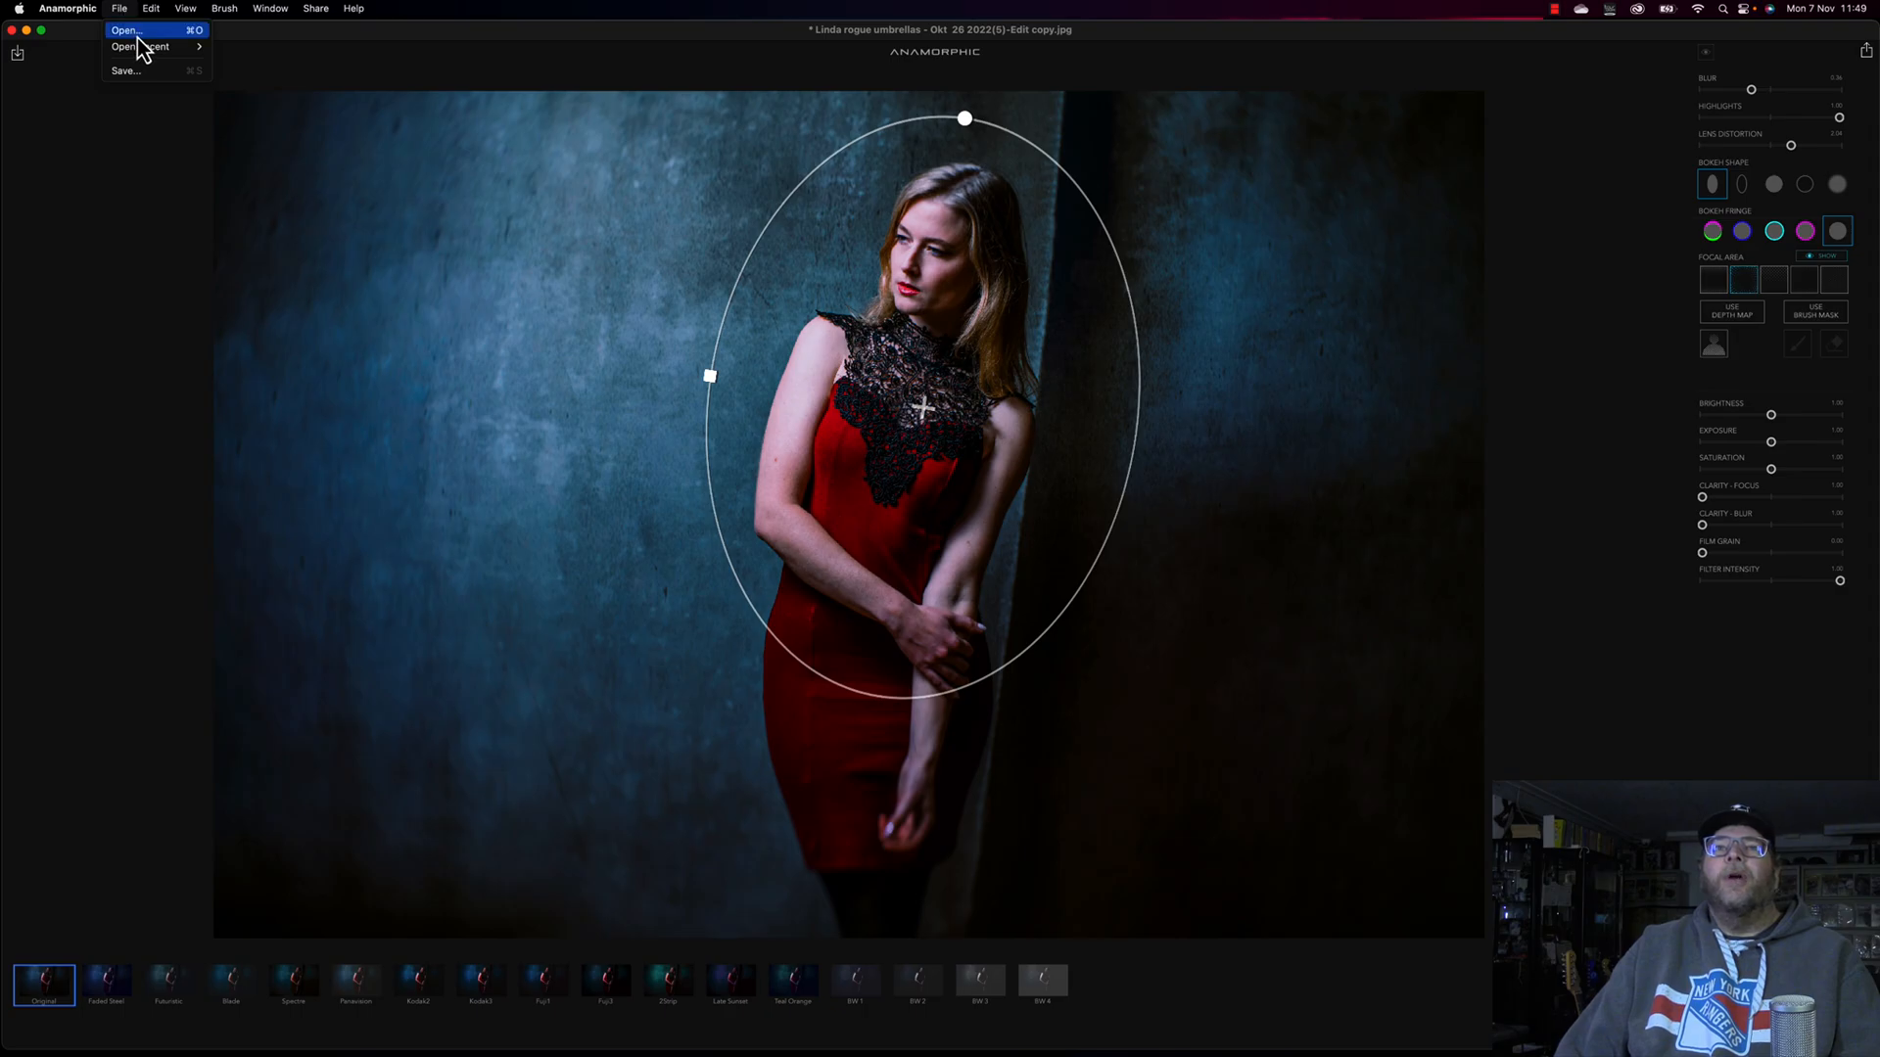
left_click(137, 35)
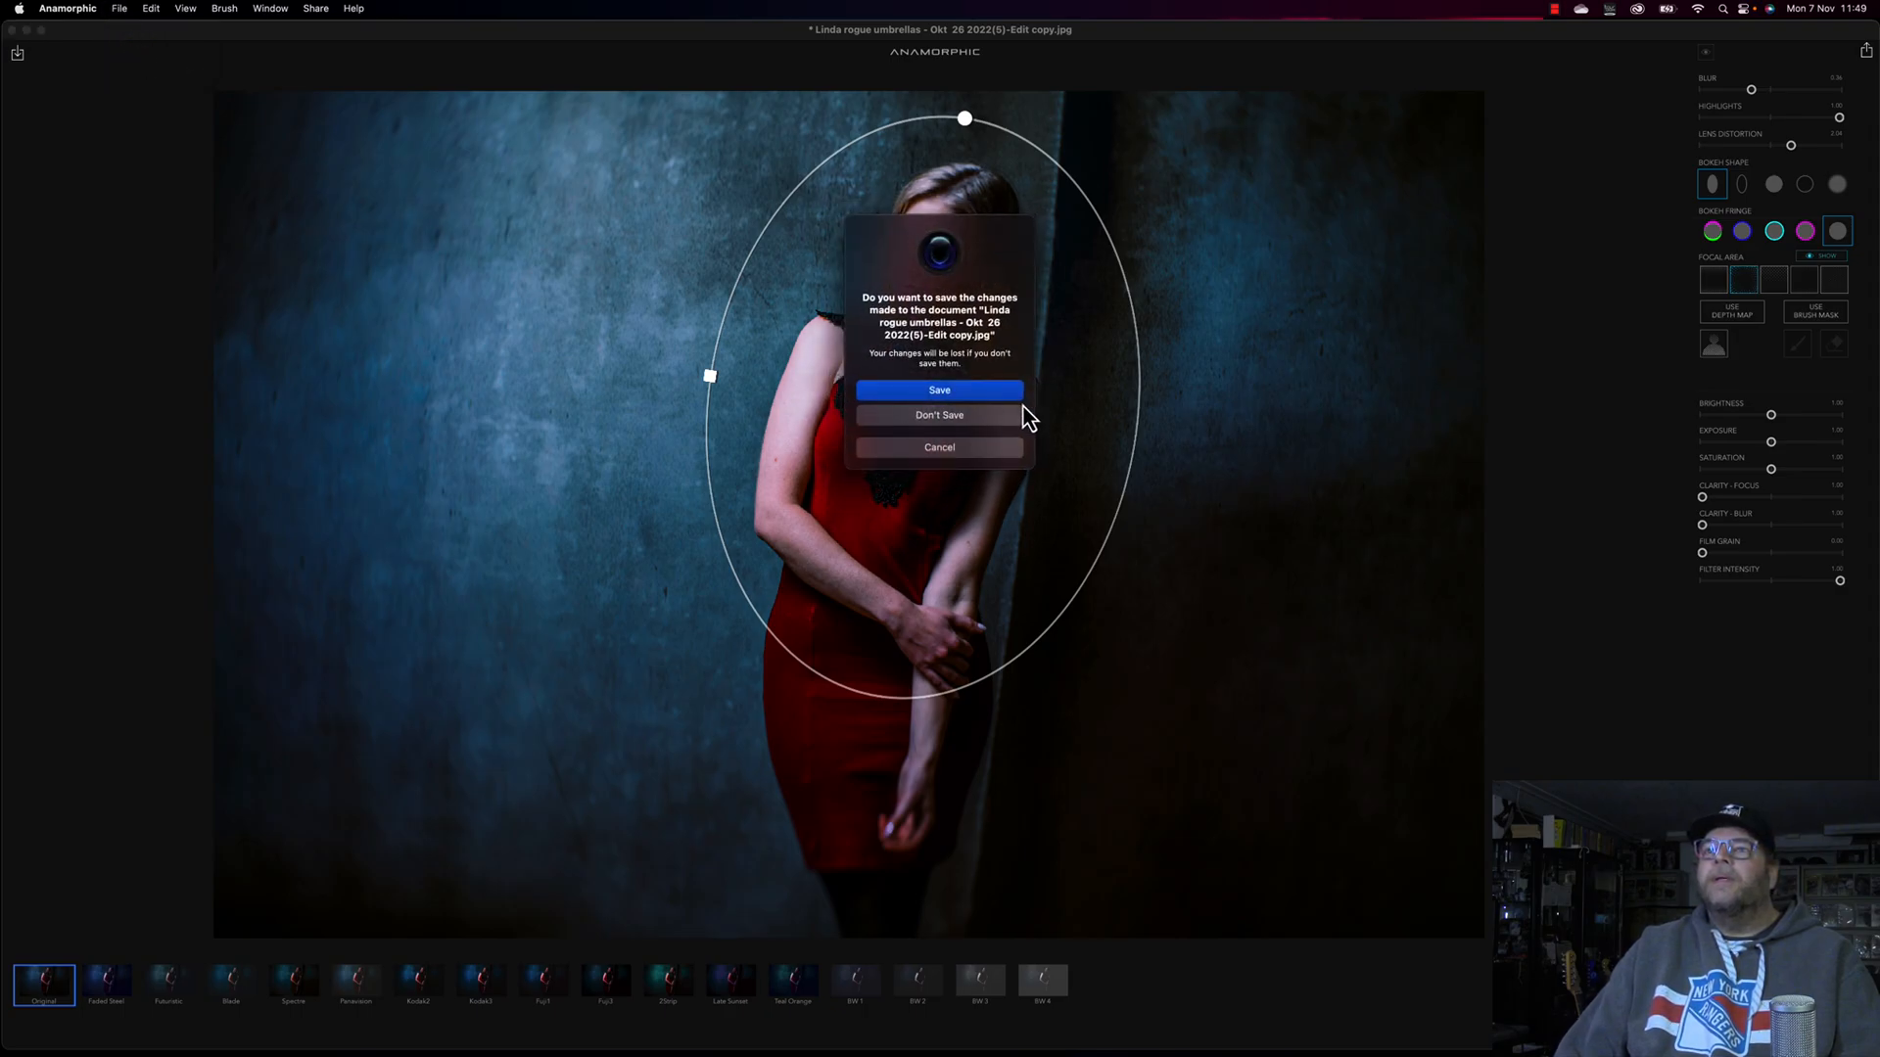
left_click(941, 416)
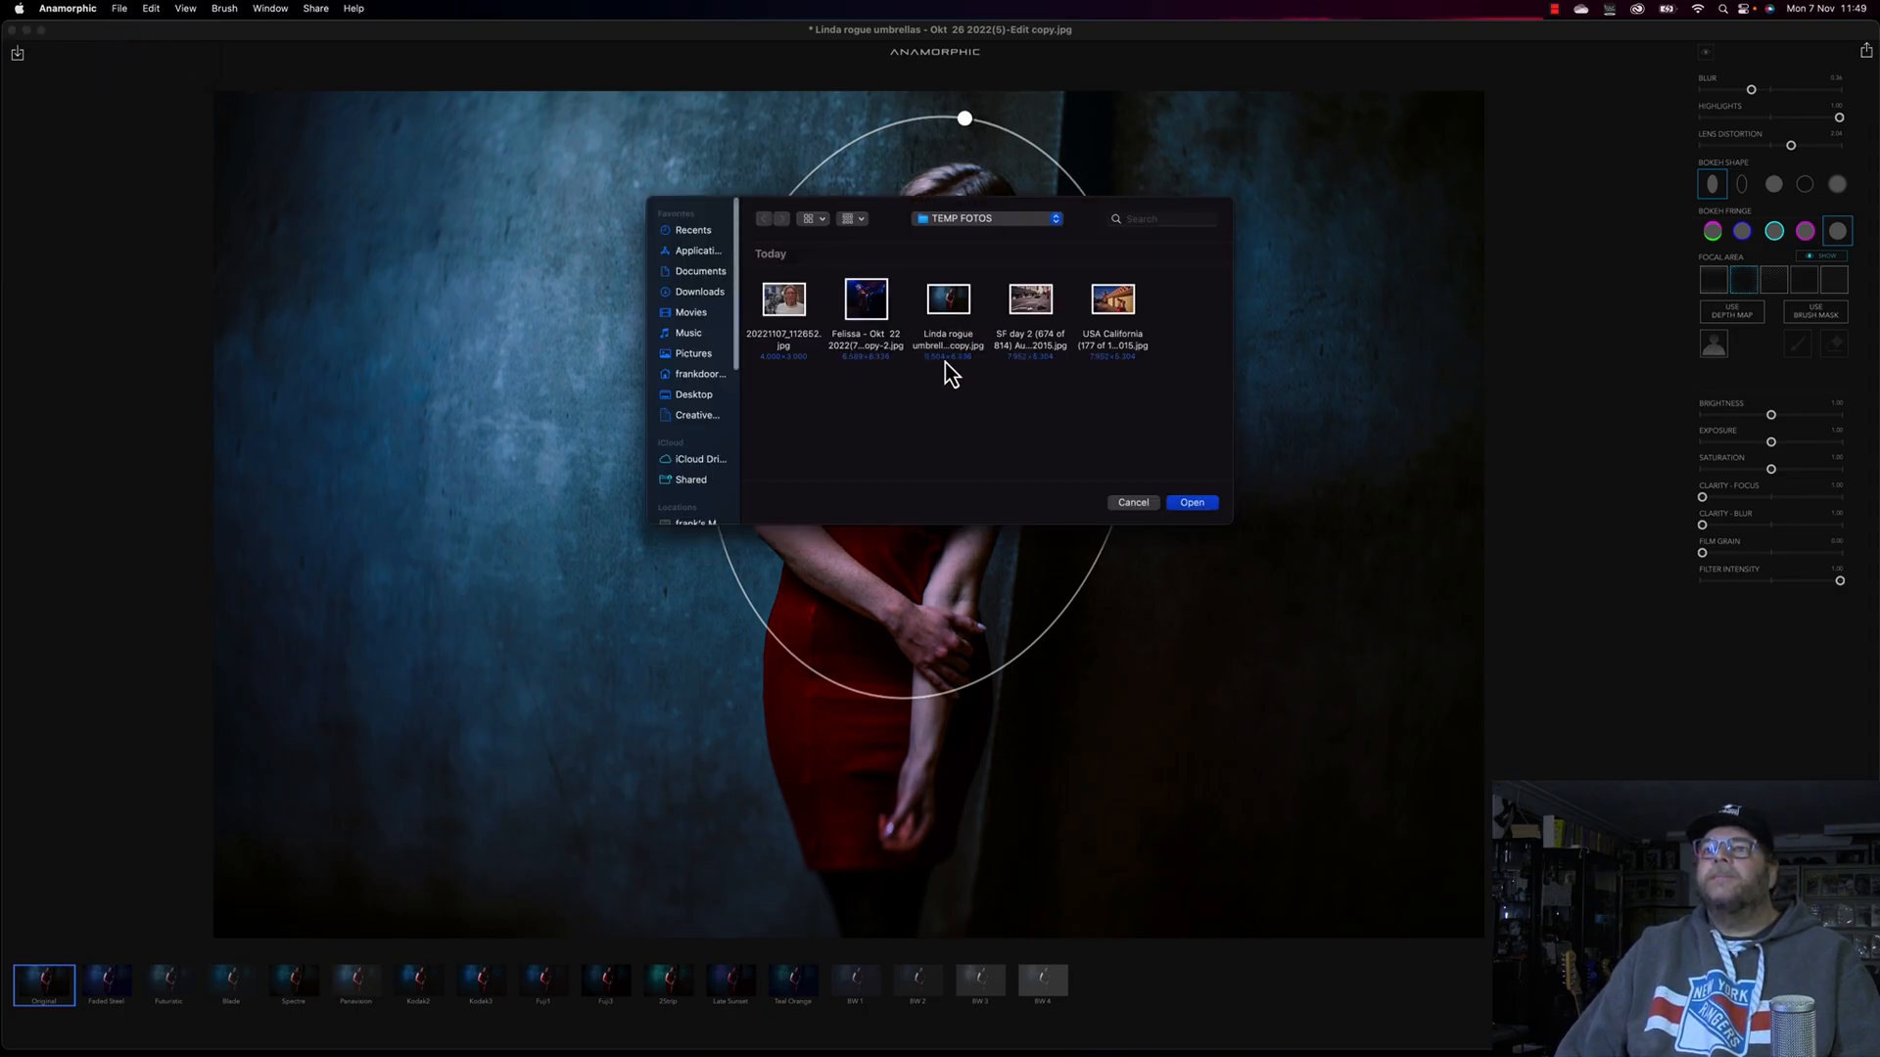
left_click(1033, 304)
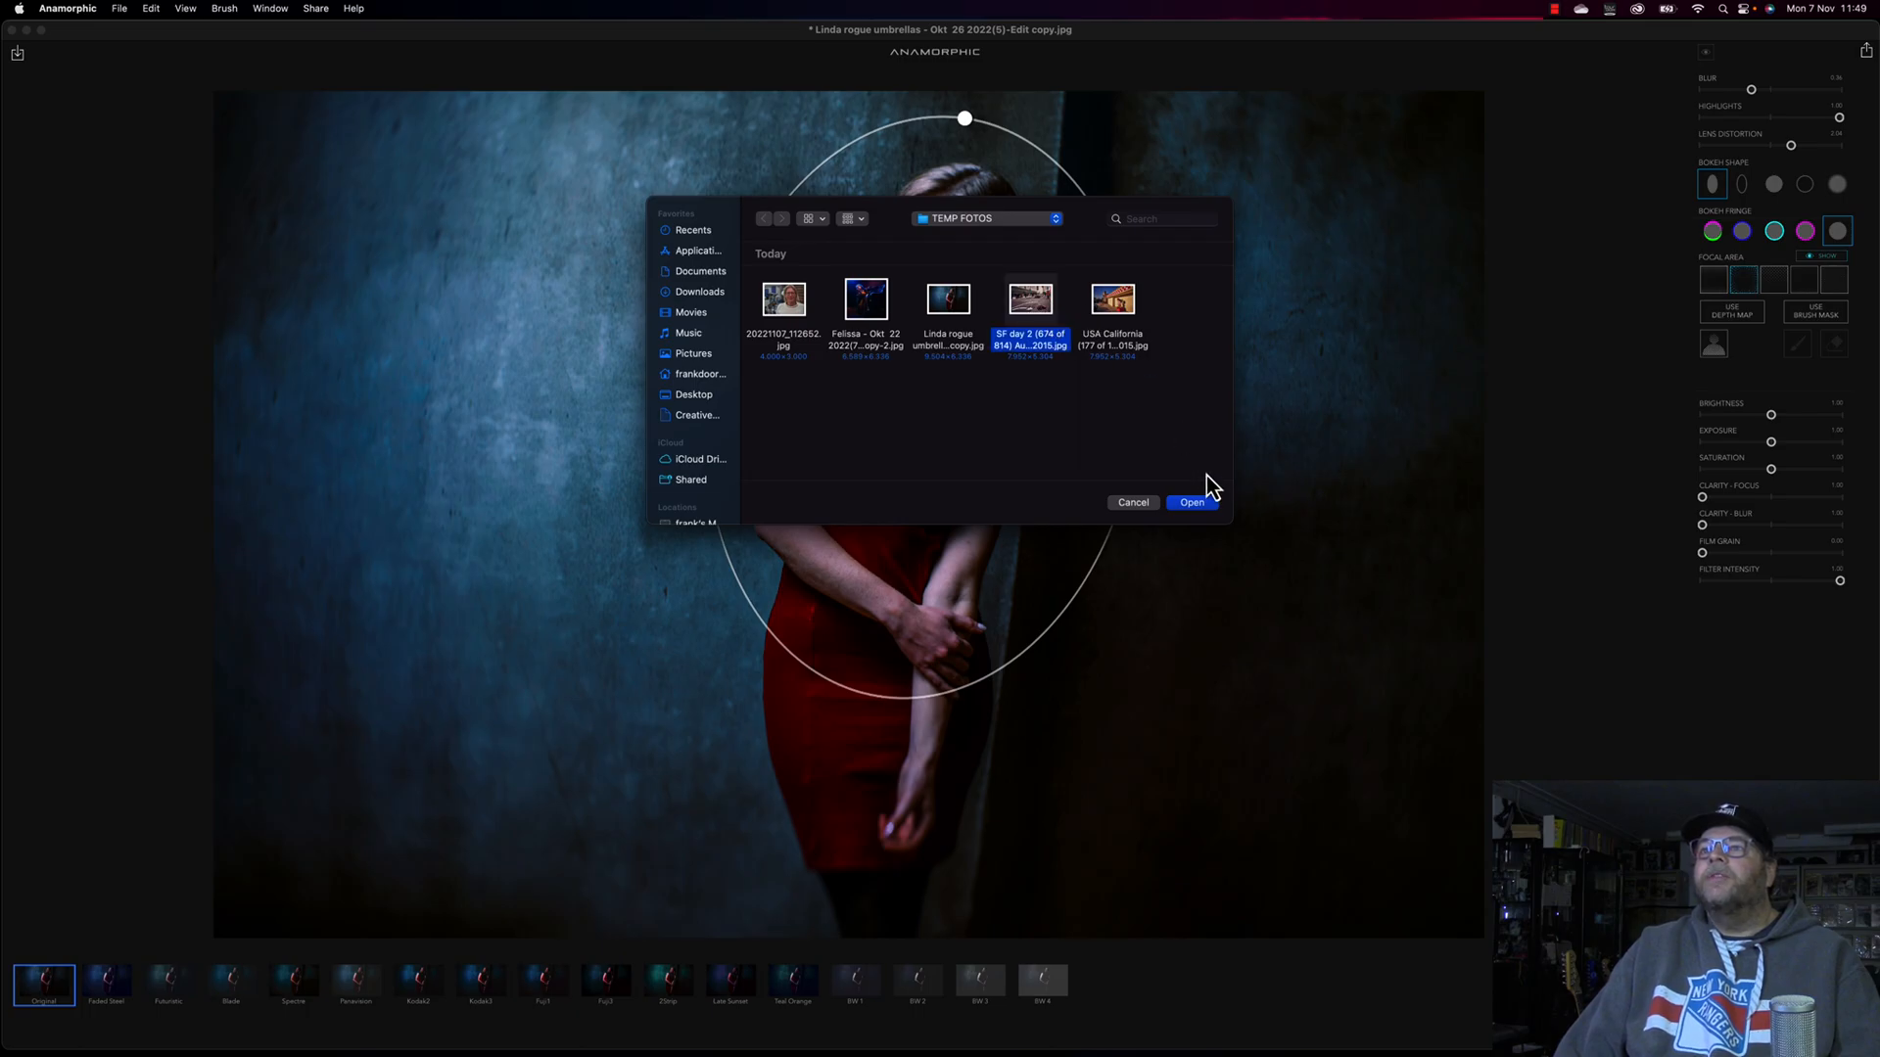
left_click(1195, 505)
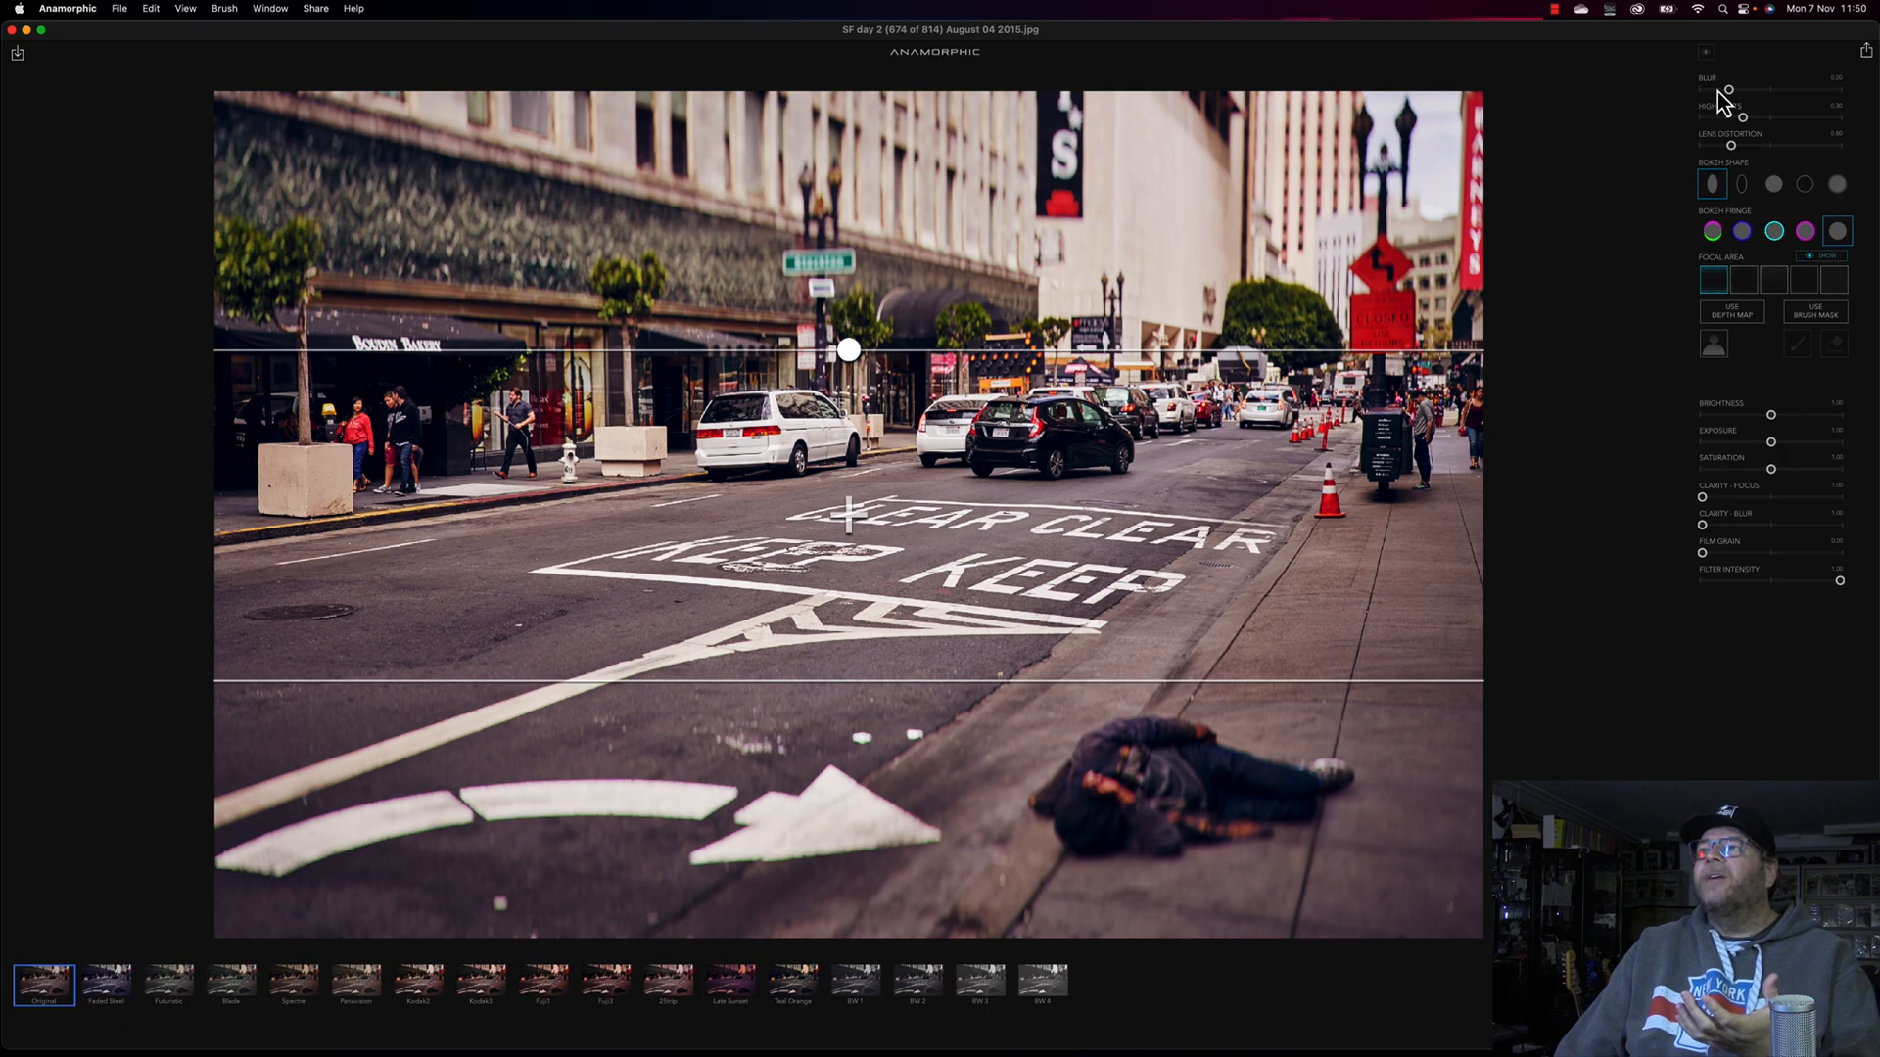
- Narrow and slightly tilt the linear focal band around the man lying on the sidewalk, test it with light blur, and reset blur to 0
left_click_drag(1730, 90, 1686, 98)
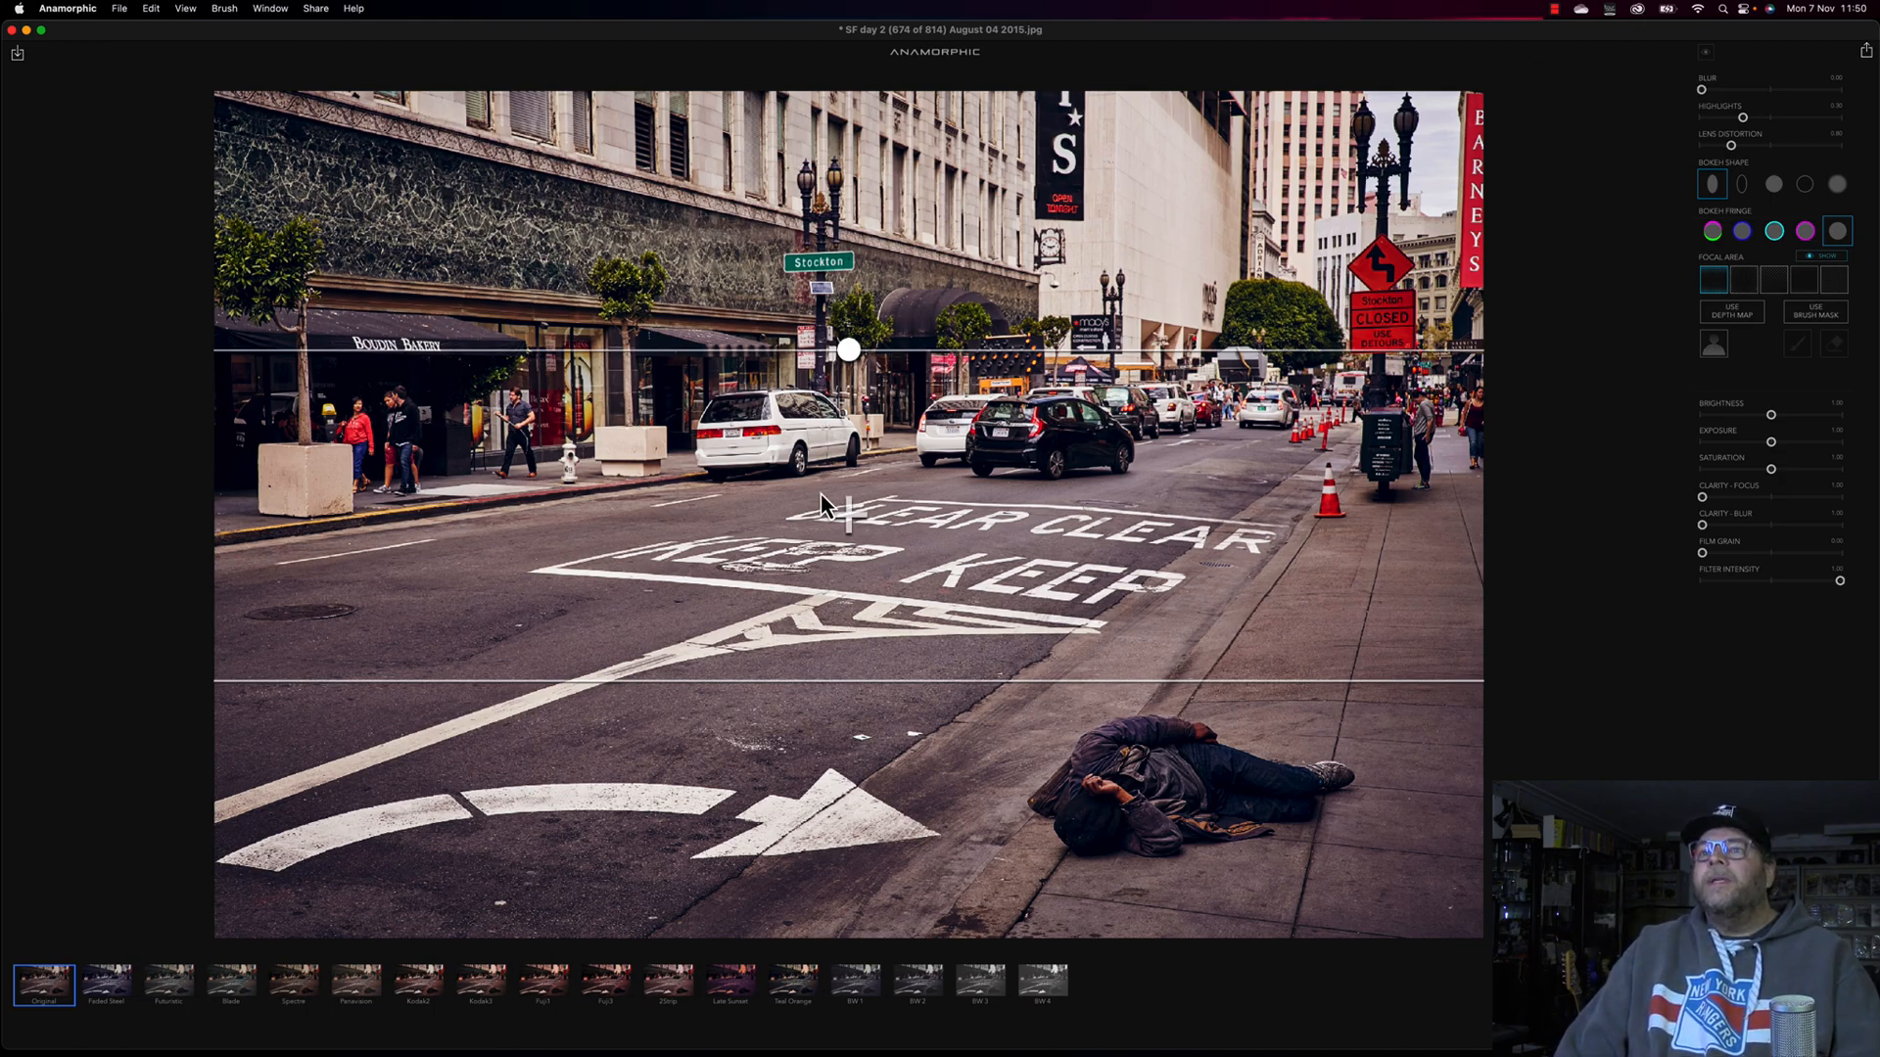
left_click_drag(844, 517, 1116, 813)
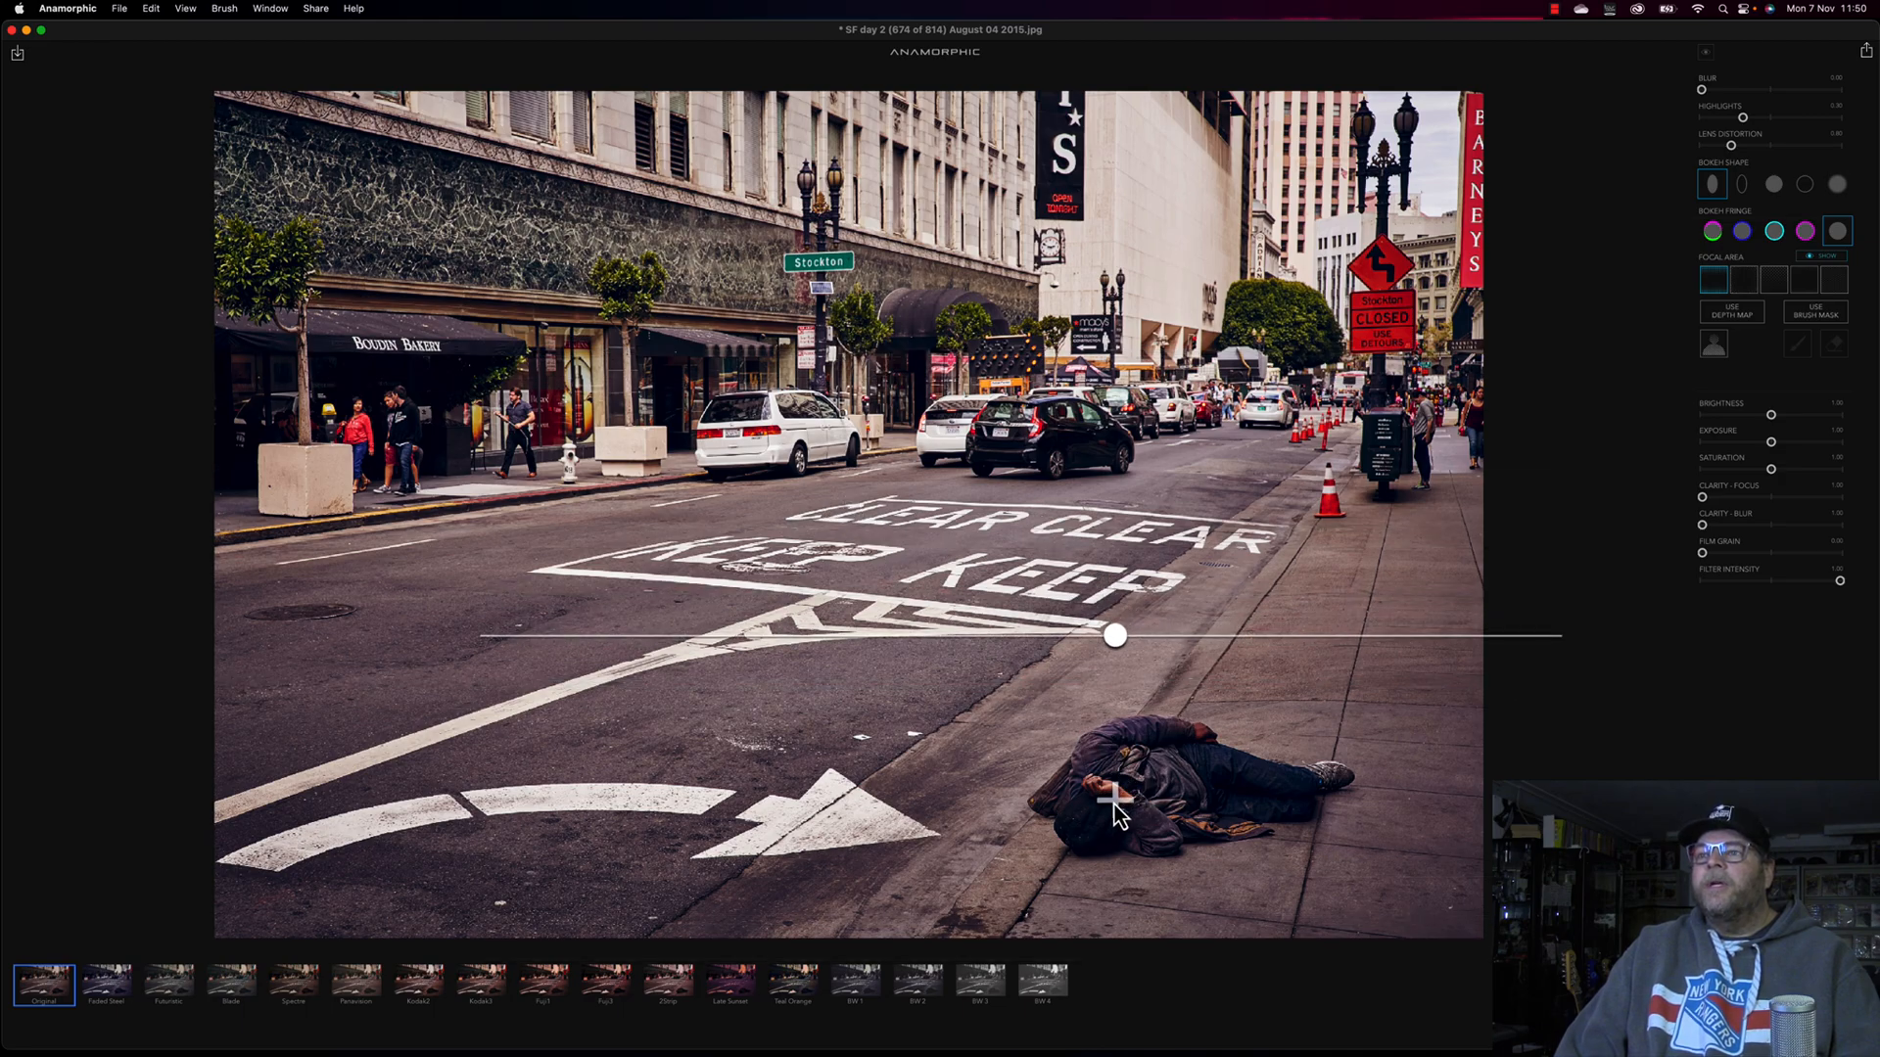
left_click_drag(1115, 637, 1111, 697)
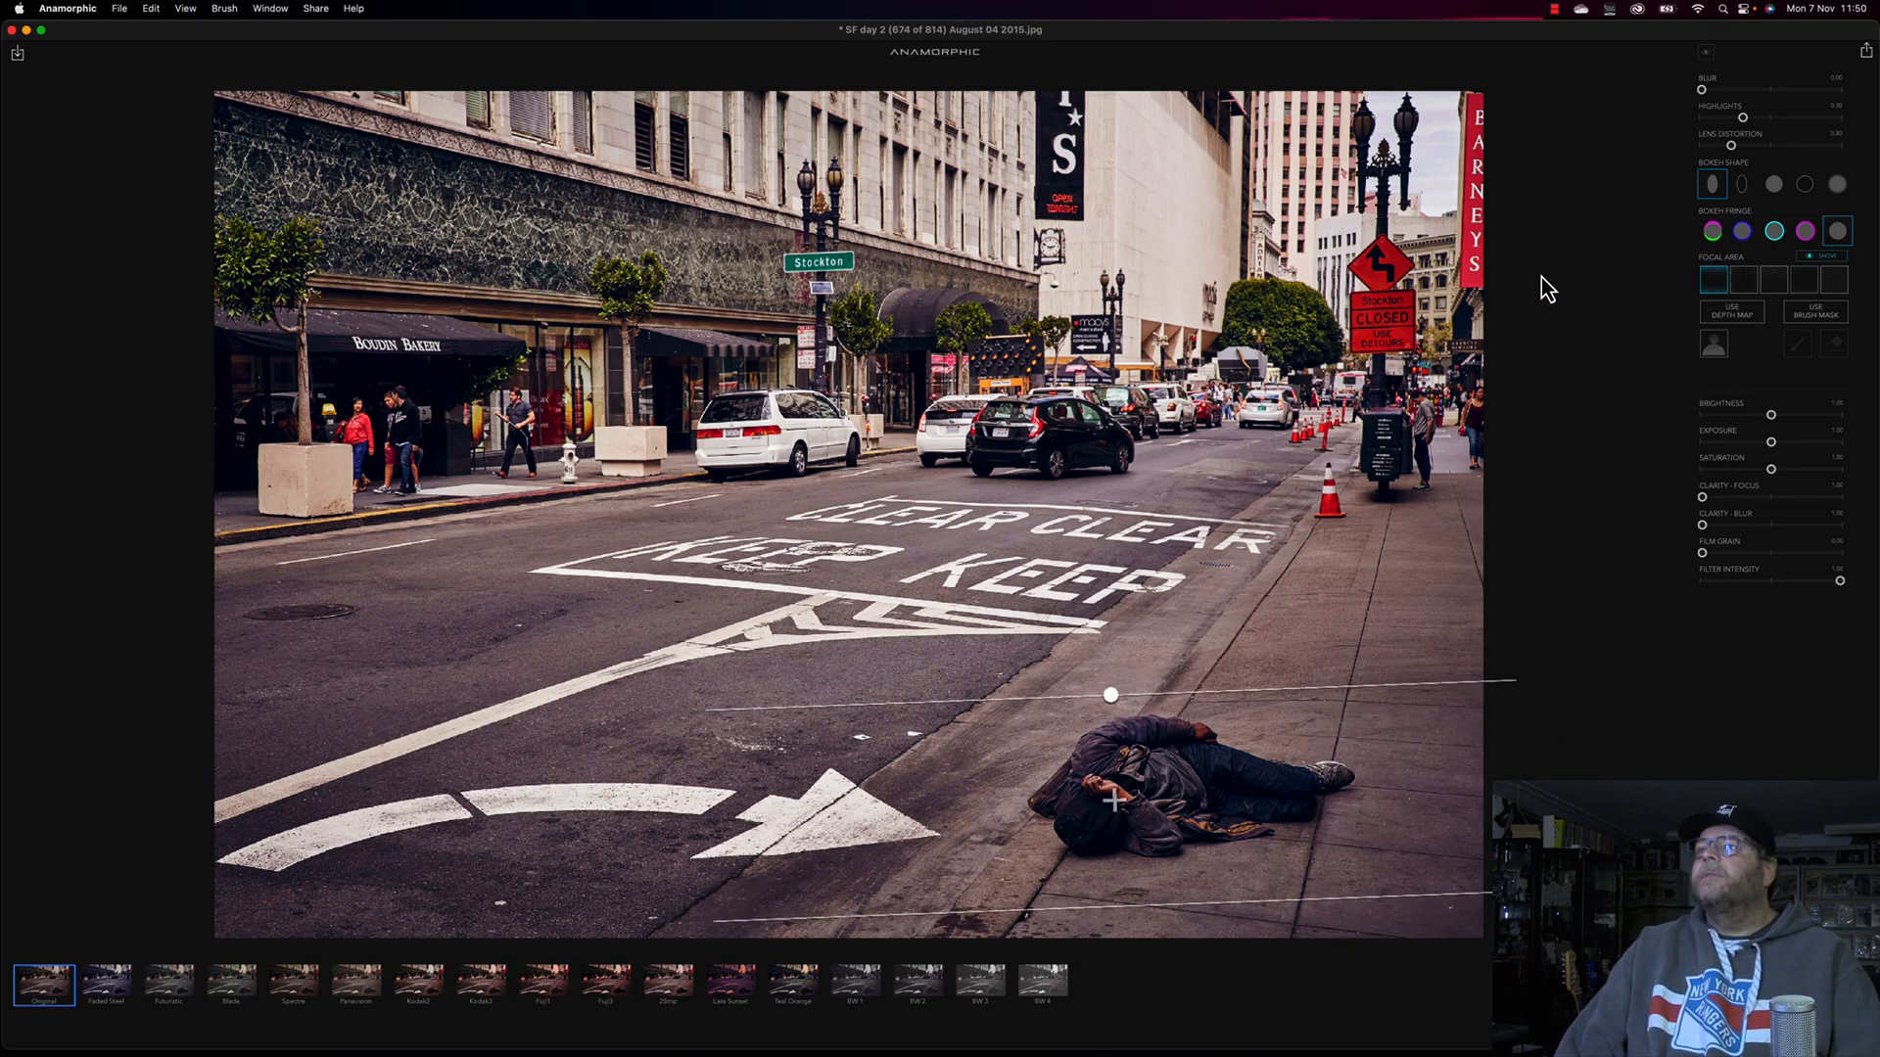
mouse_move(1703, 90)
left_mouse_down()
mouse_move(1756, 88)
mouse_move(1704, 88)
mouse_move(1729, 92)
left_mouse_up()
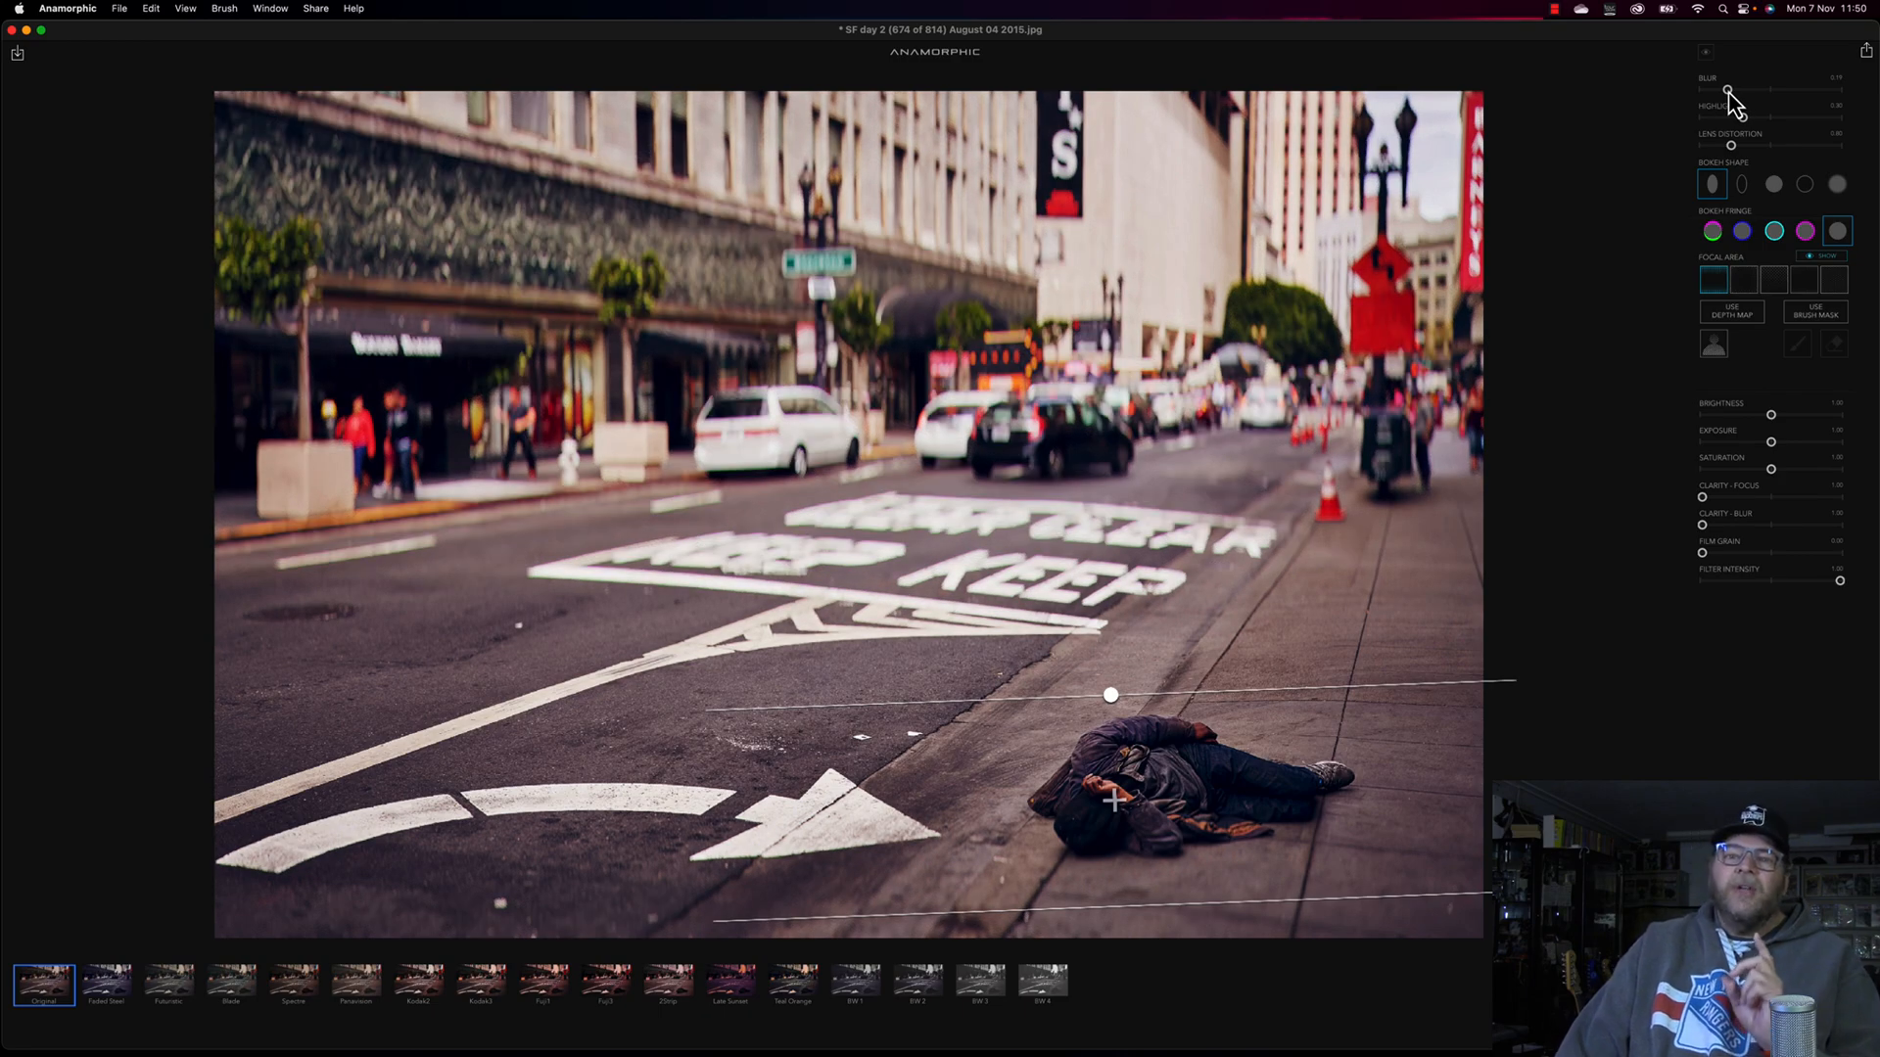
left_click_drag(1729, 92, 1684, 93)
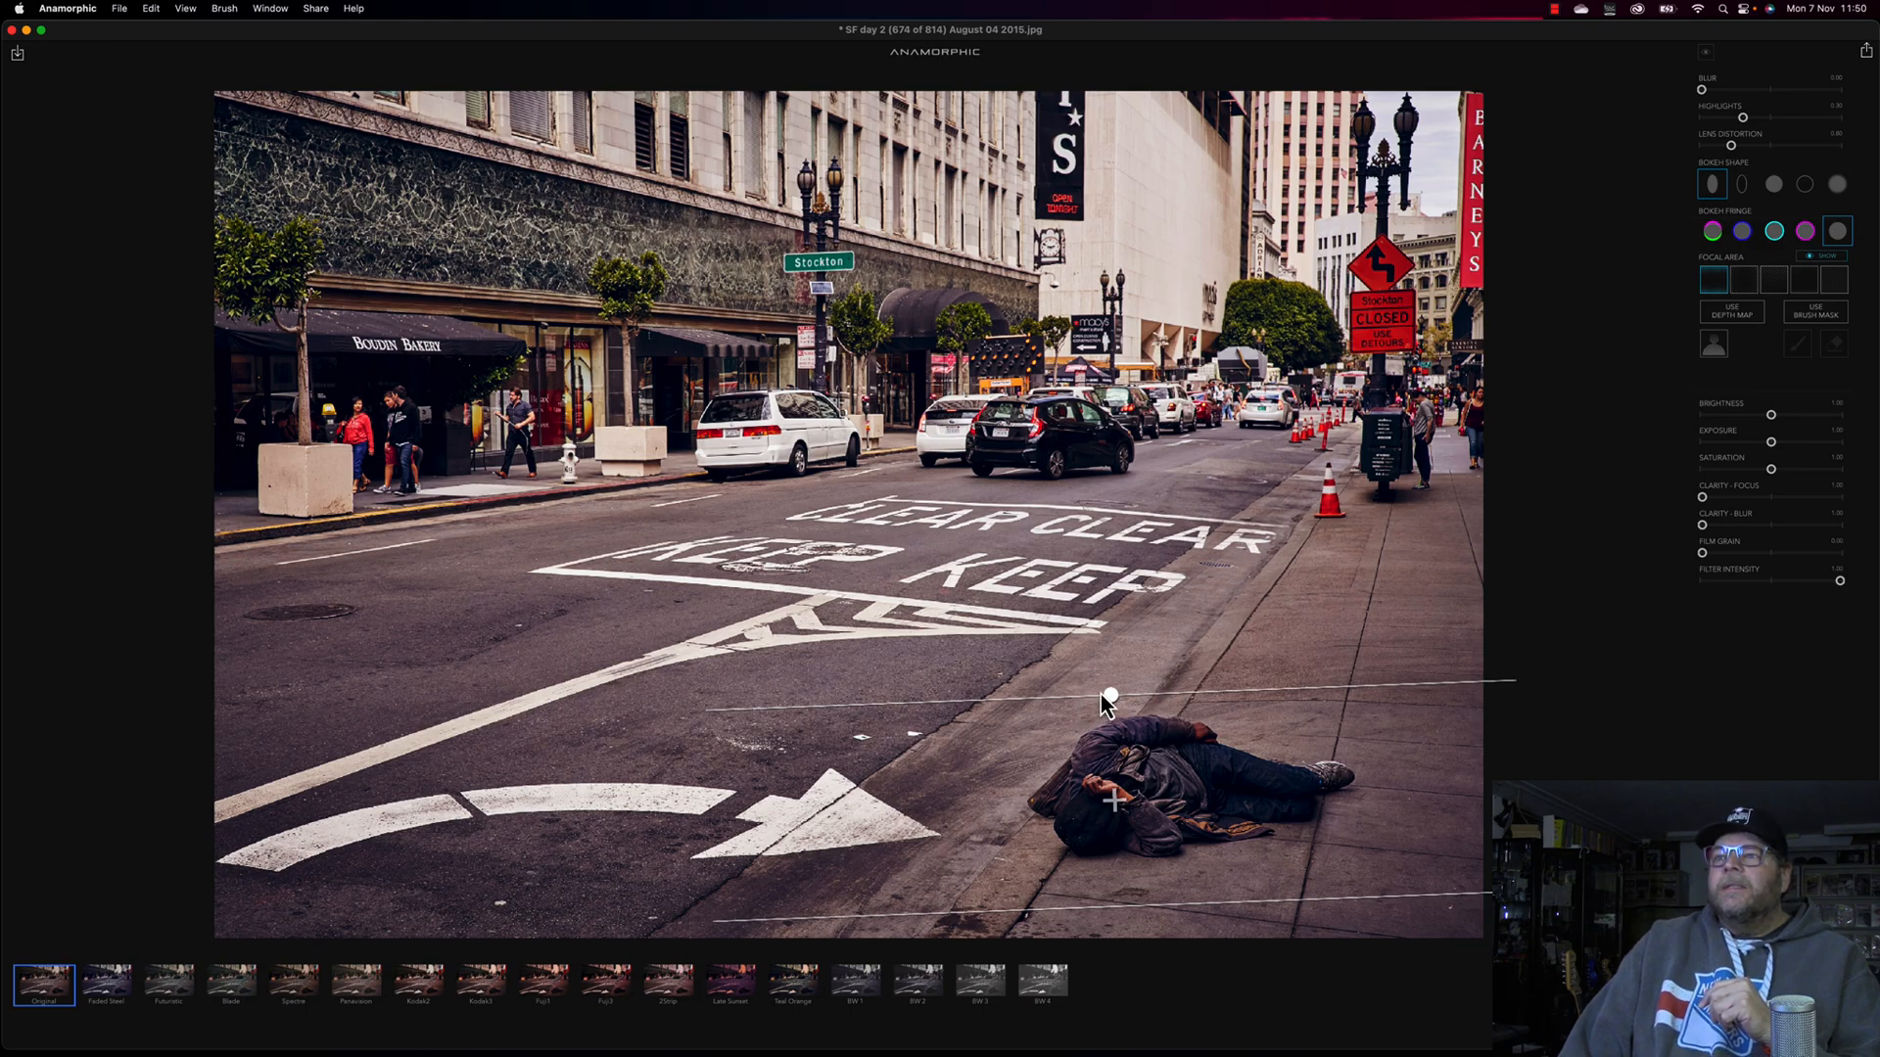
- Shift the focal band's center to the curb beside the man's head, tilt and narrow the band around him, and apply light blur
mouse_move(1110, 697)
left_mouse_down()
mouse_move(1024, 697)
mouse_move(1083, 639)
mouse_move(1125, 649)
mouse_move(1113, 680)
left_mouse_up()
left_click_drag(1113, 800, 978, 805)
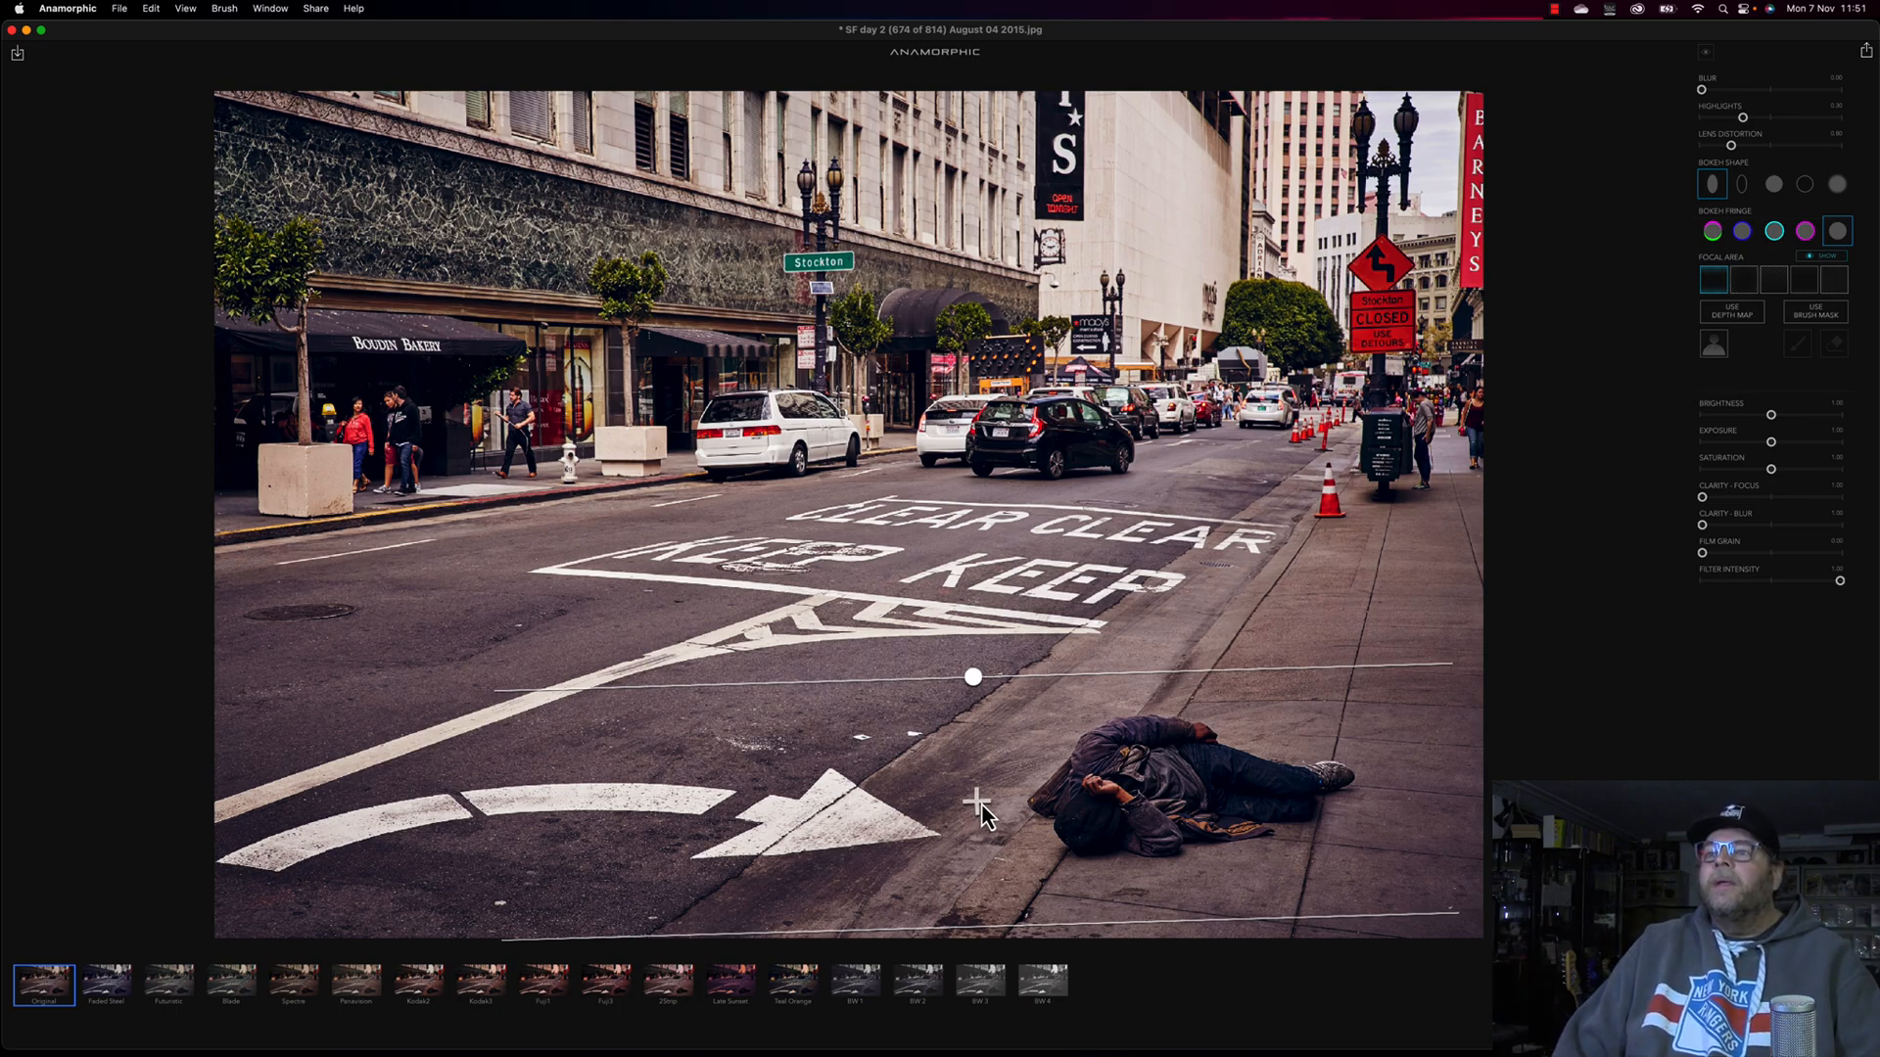
left_click_drag(972, 677, 973, 677)
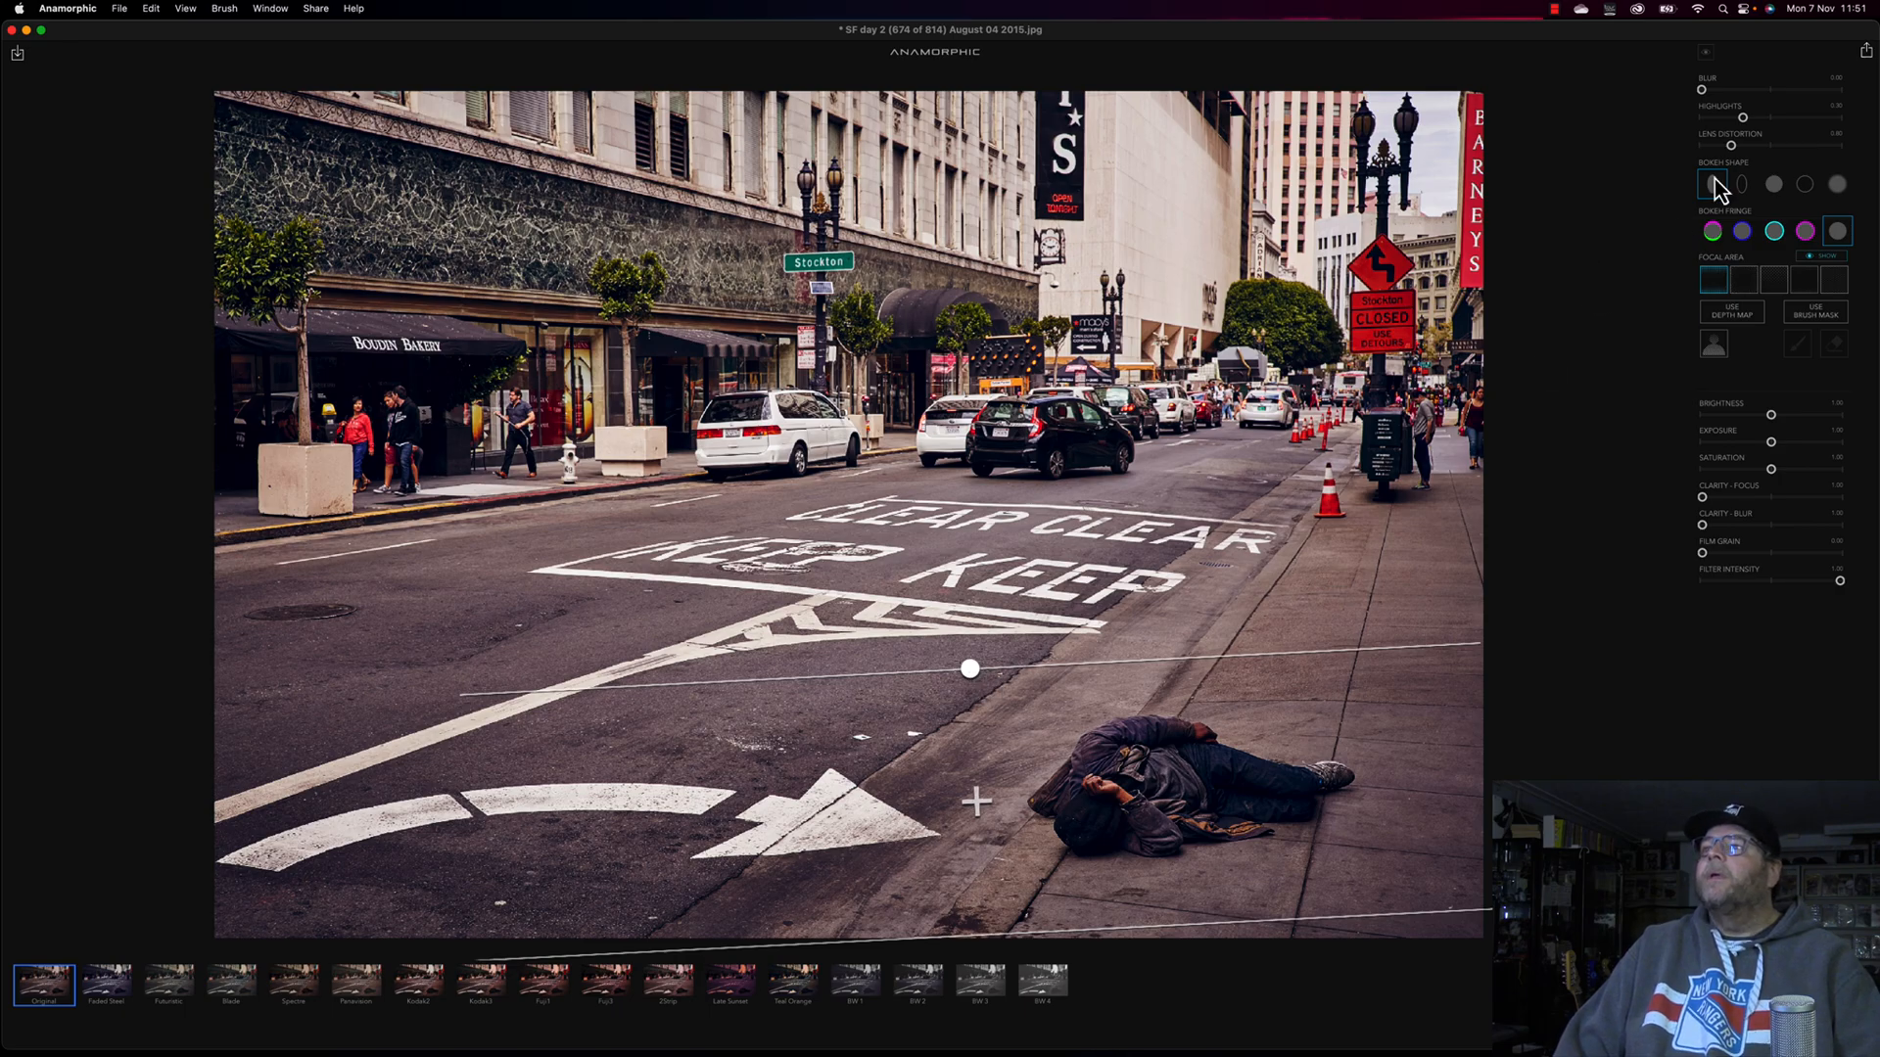
left_click_drag(1702, 90, 1718, 91)
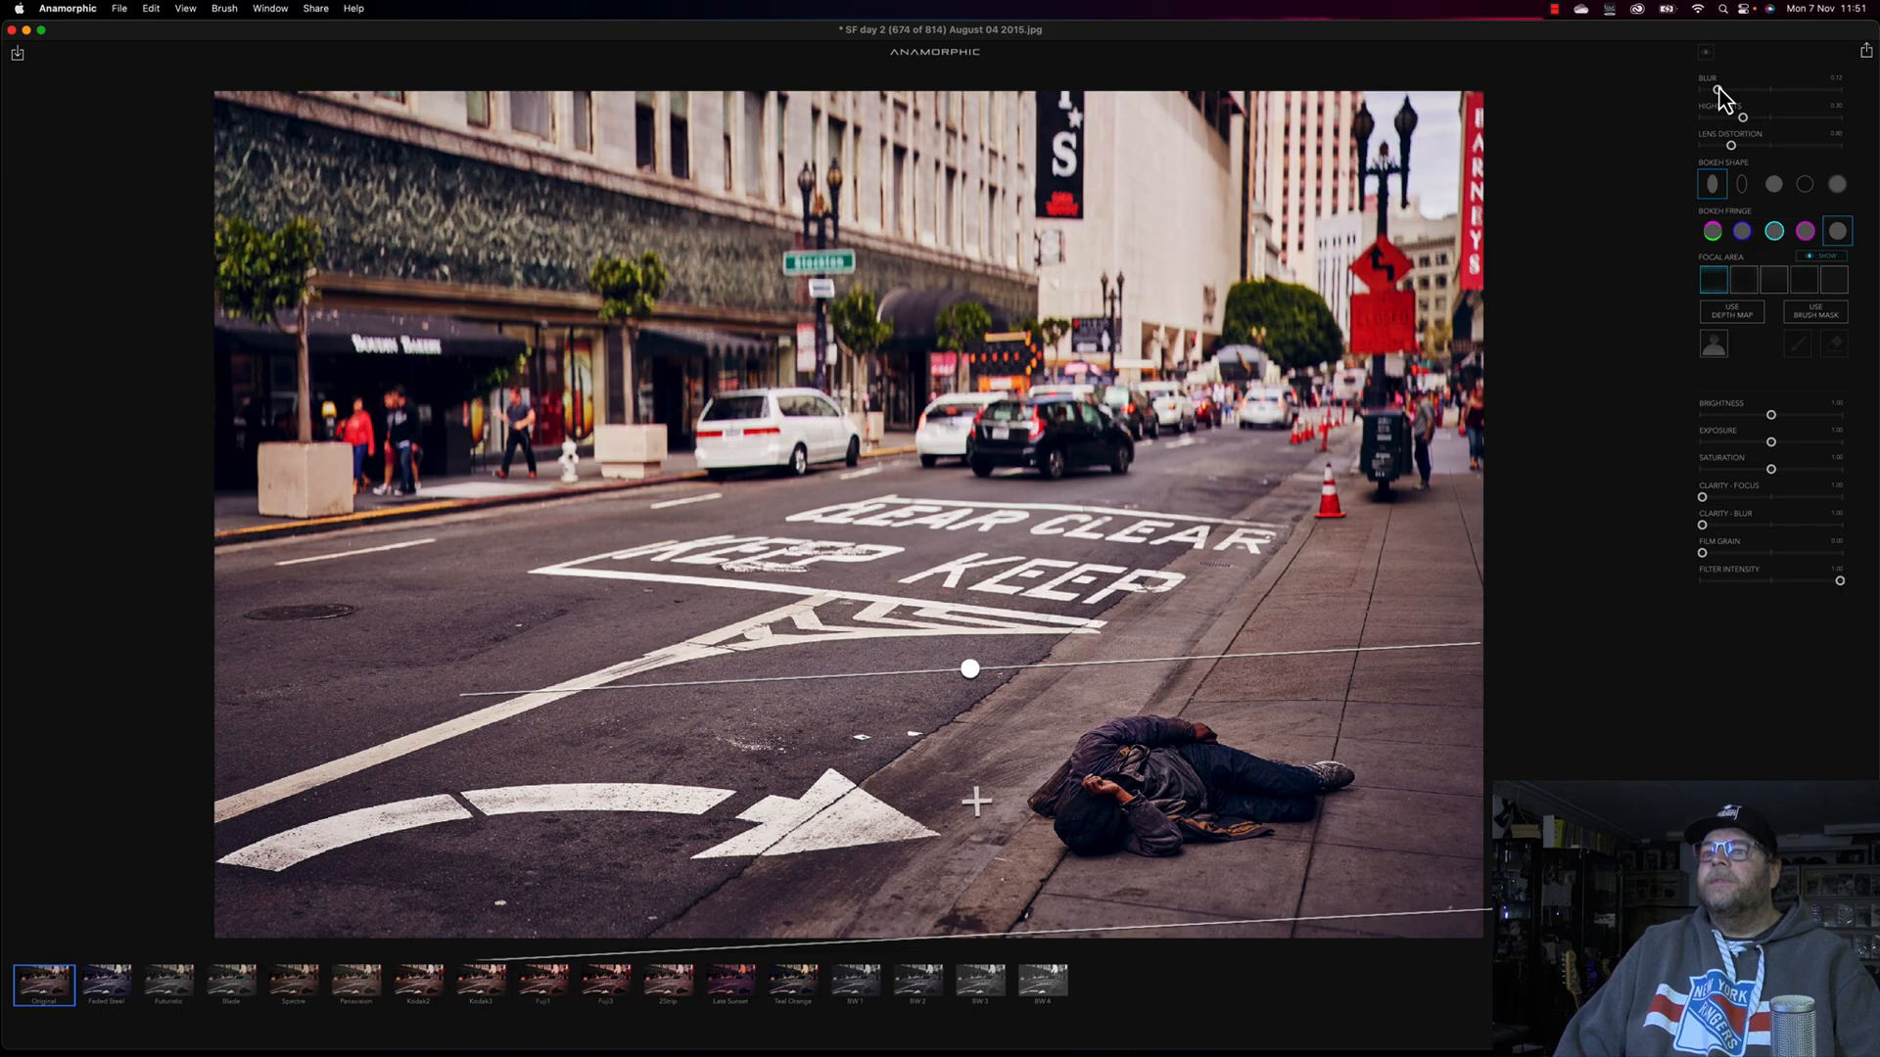
left_click_drag(970, 673, 970, 724)
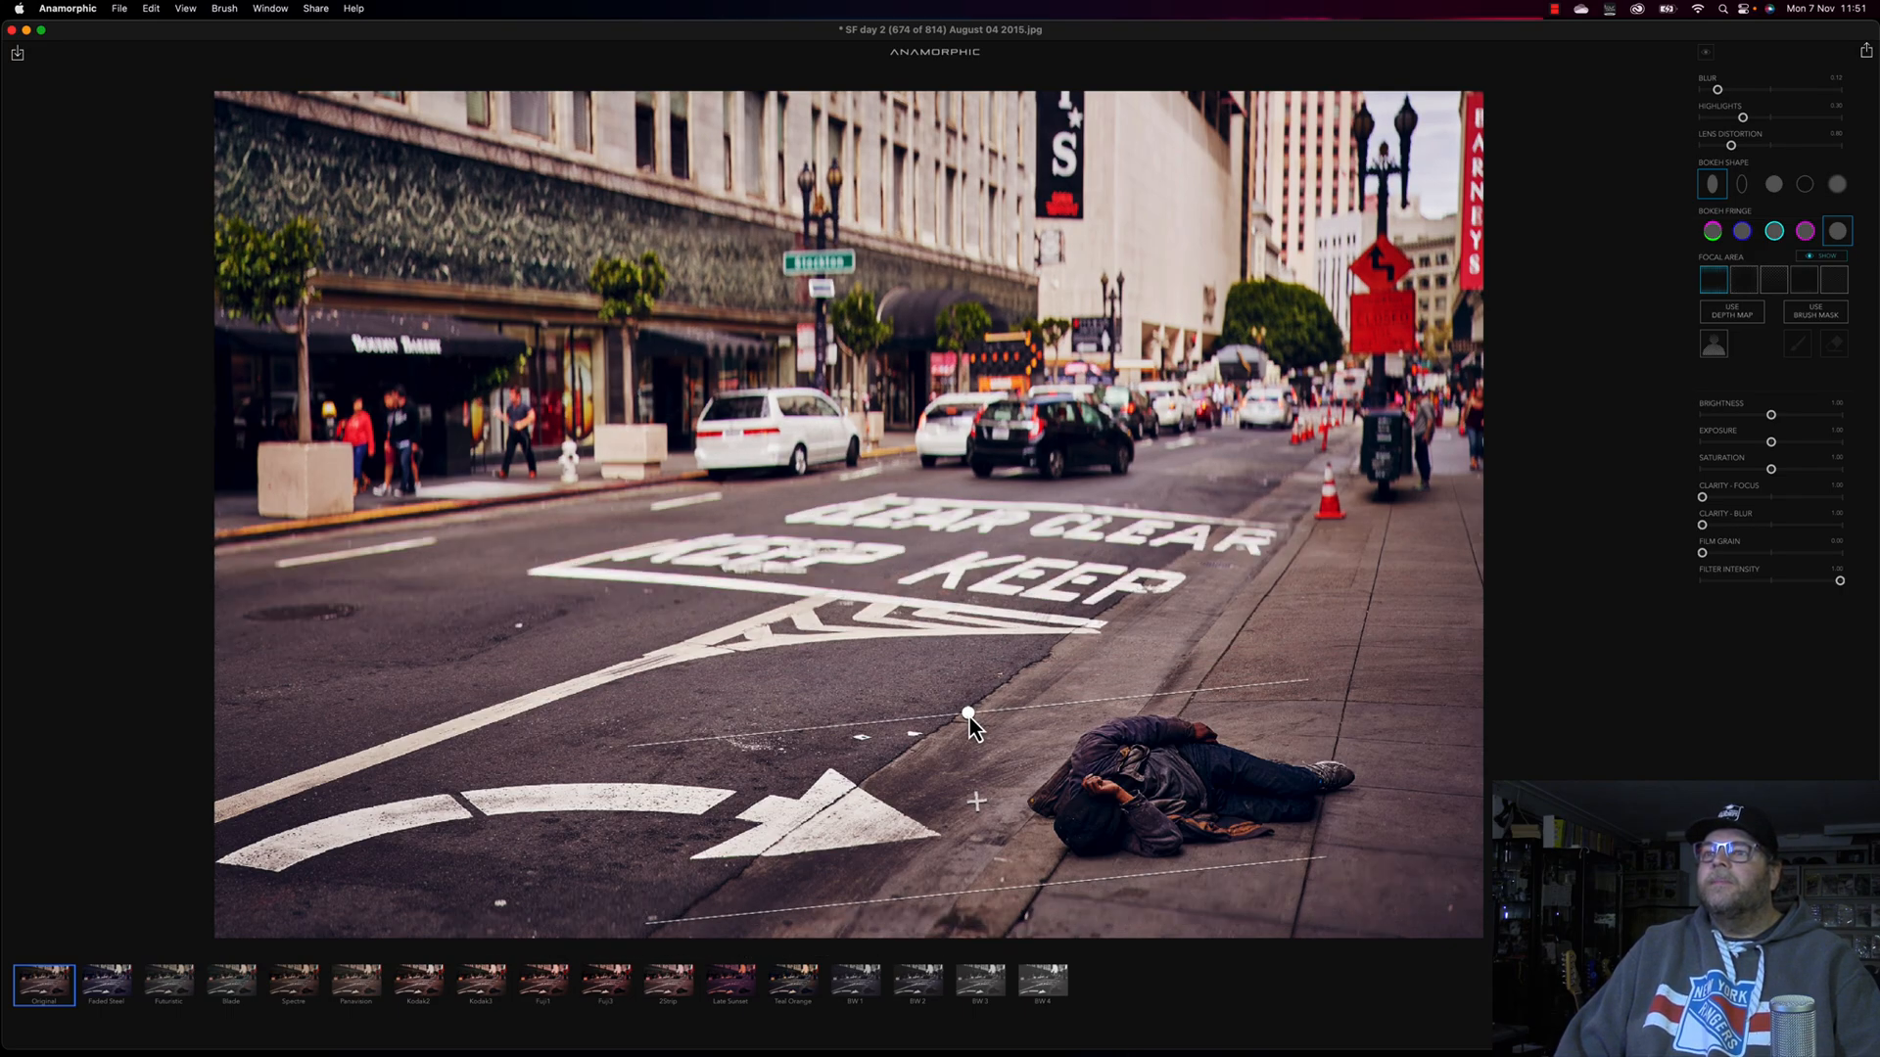
- Try the hollow oval bokeh shape and compare minimum and maximum highlights, leaving the highlights at 0
left_click(1742, 185)
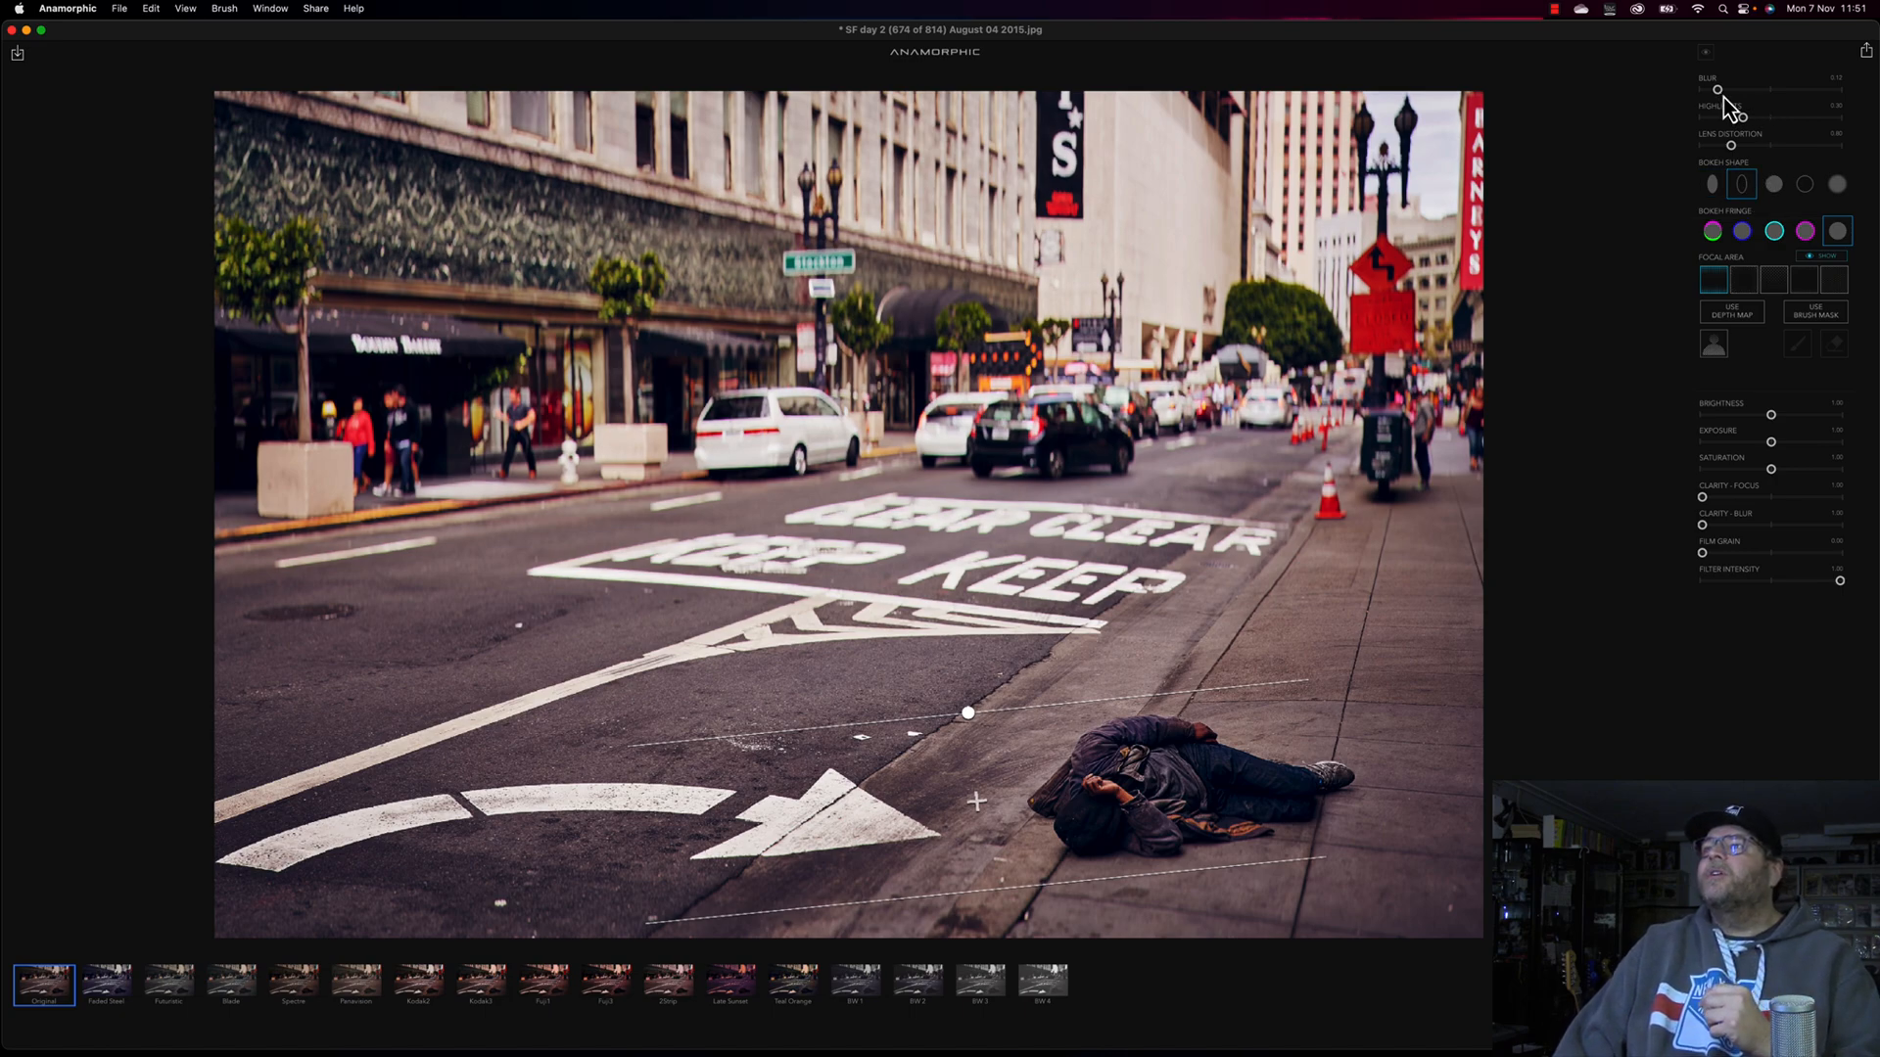
left_click_drag(1743, 118, 1700, 139)
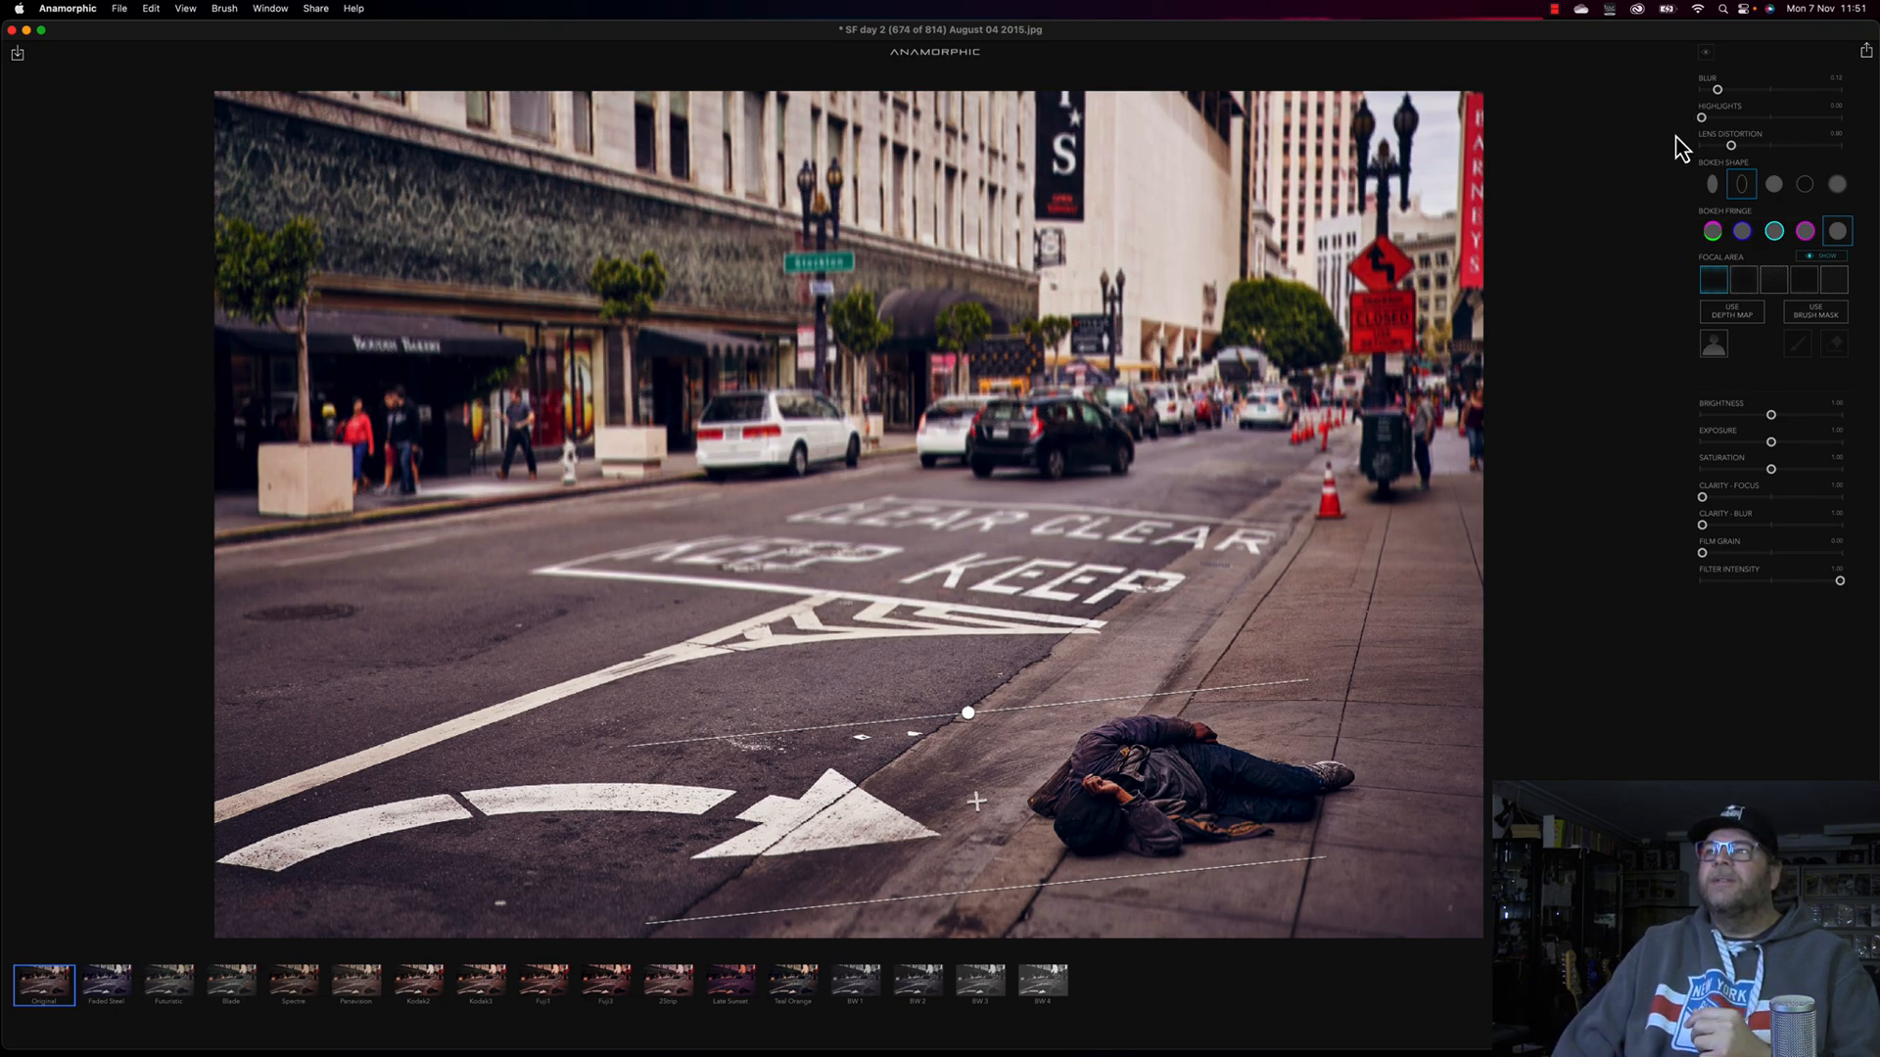
left_click_drag(1702, 117, 1839, 118)
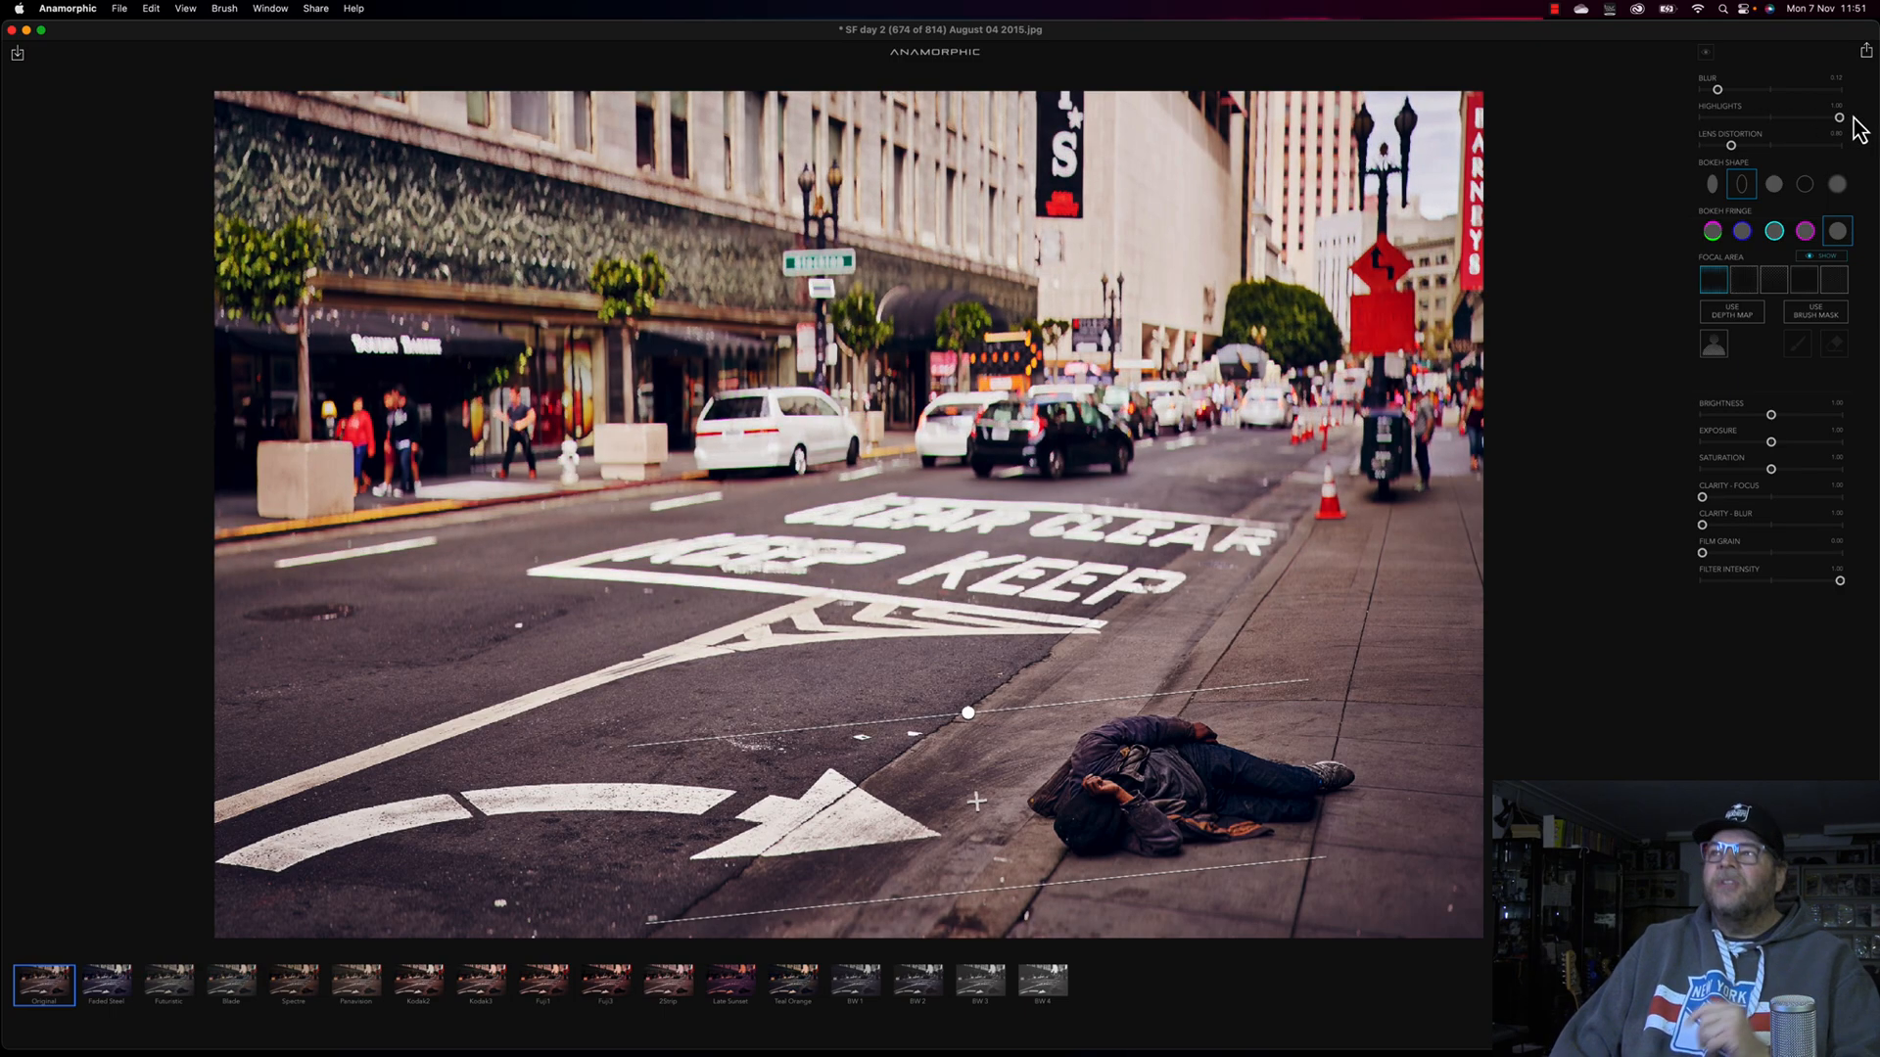
left_click_drag(1839, 117, 1700, 119)
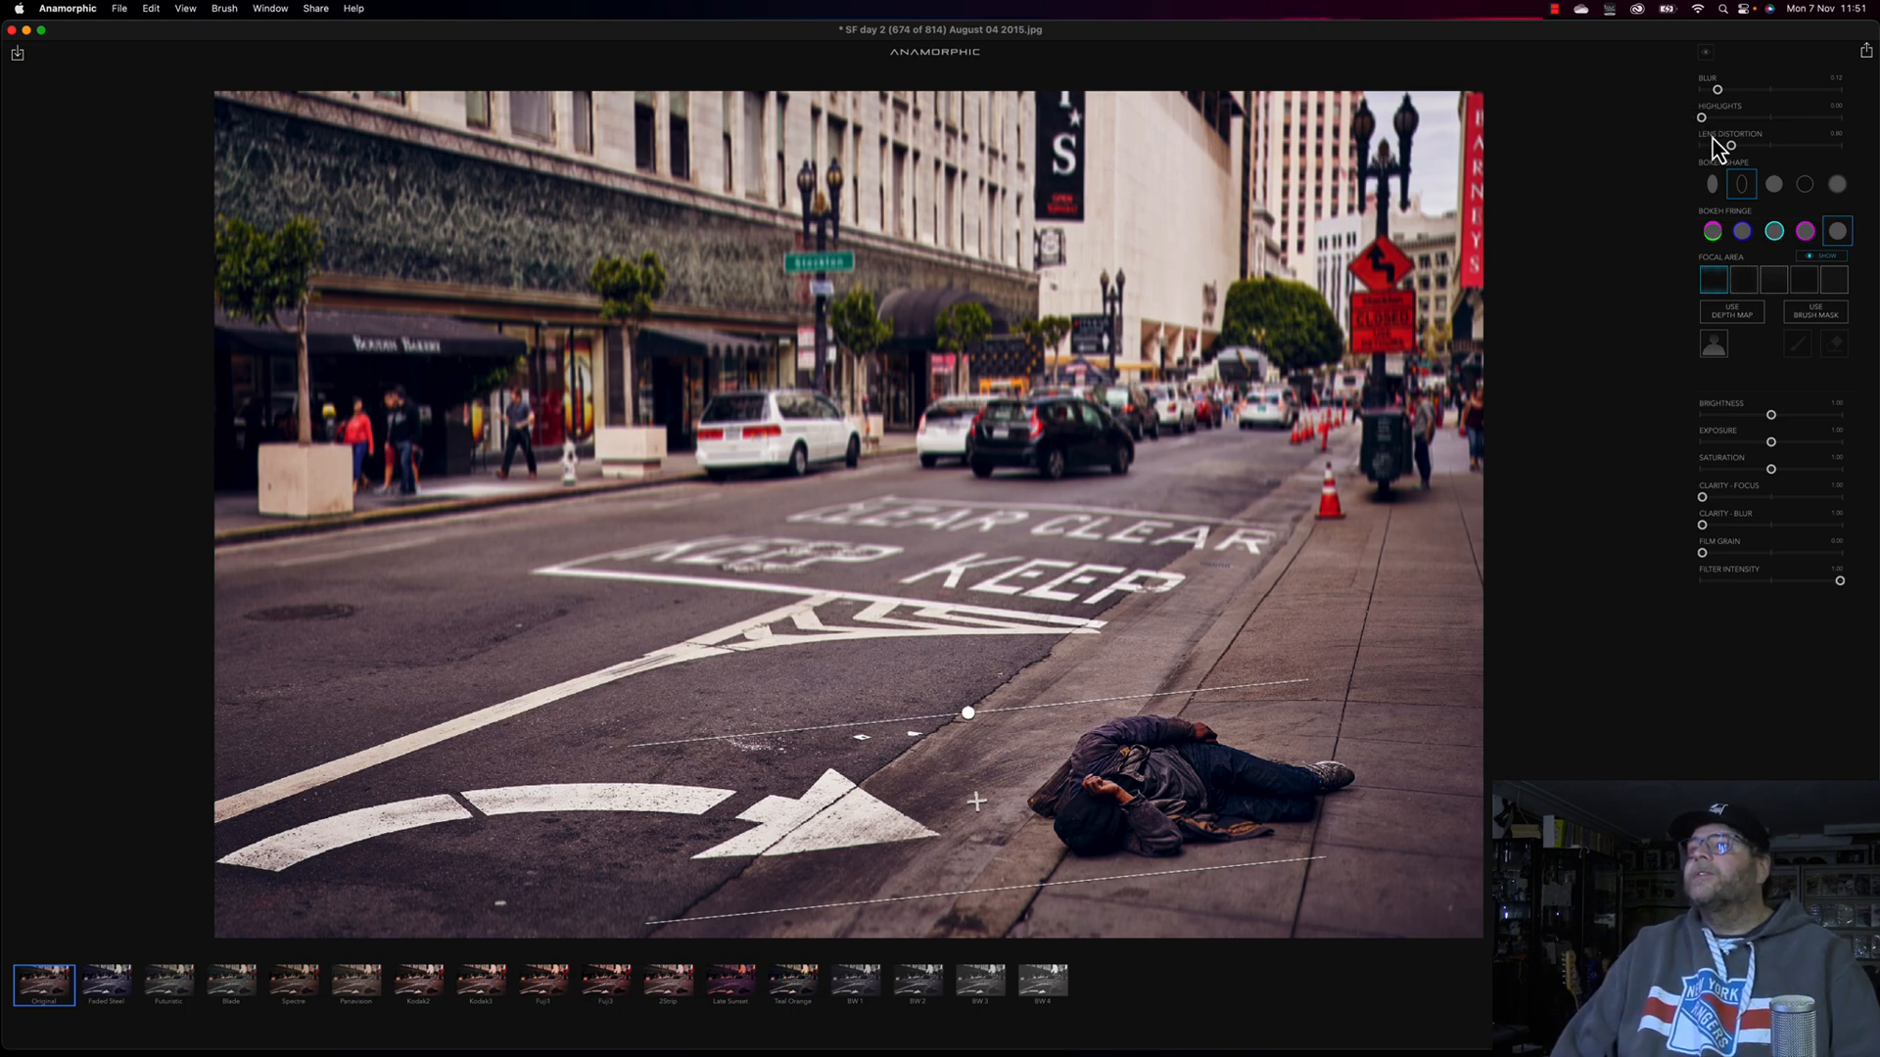
- Compare low and high lens distortion on the street photo and settle on a low-to-moderate amount
mouse_move(1731, 147)
left_mouse_down()
mouse_move(1838, 157)
mouse_move(1707, 160)
left_mouse_up()
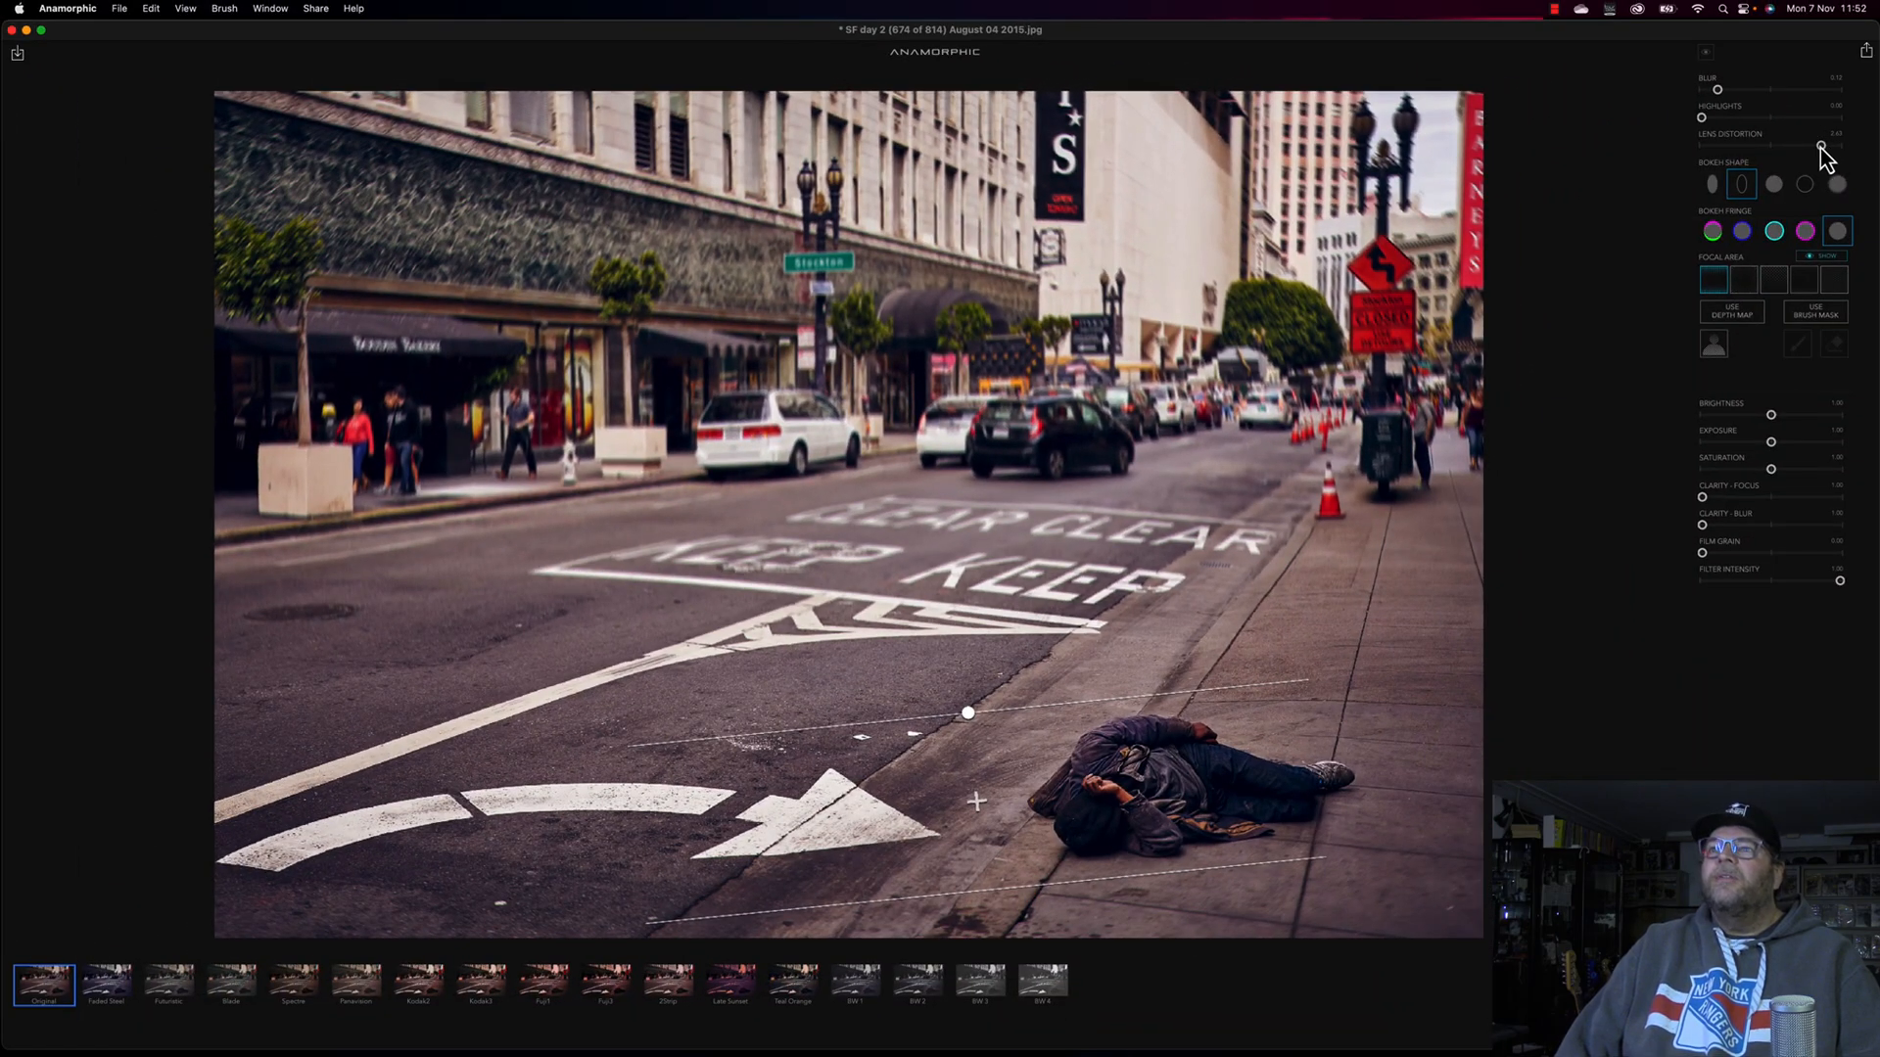
left_click_drag(1821, 145, 1749, 145)
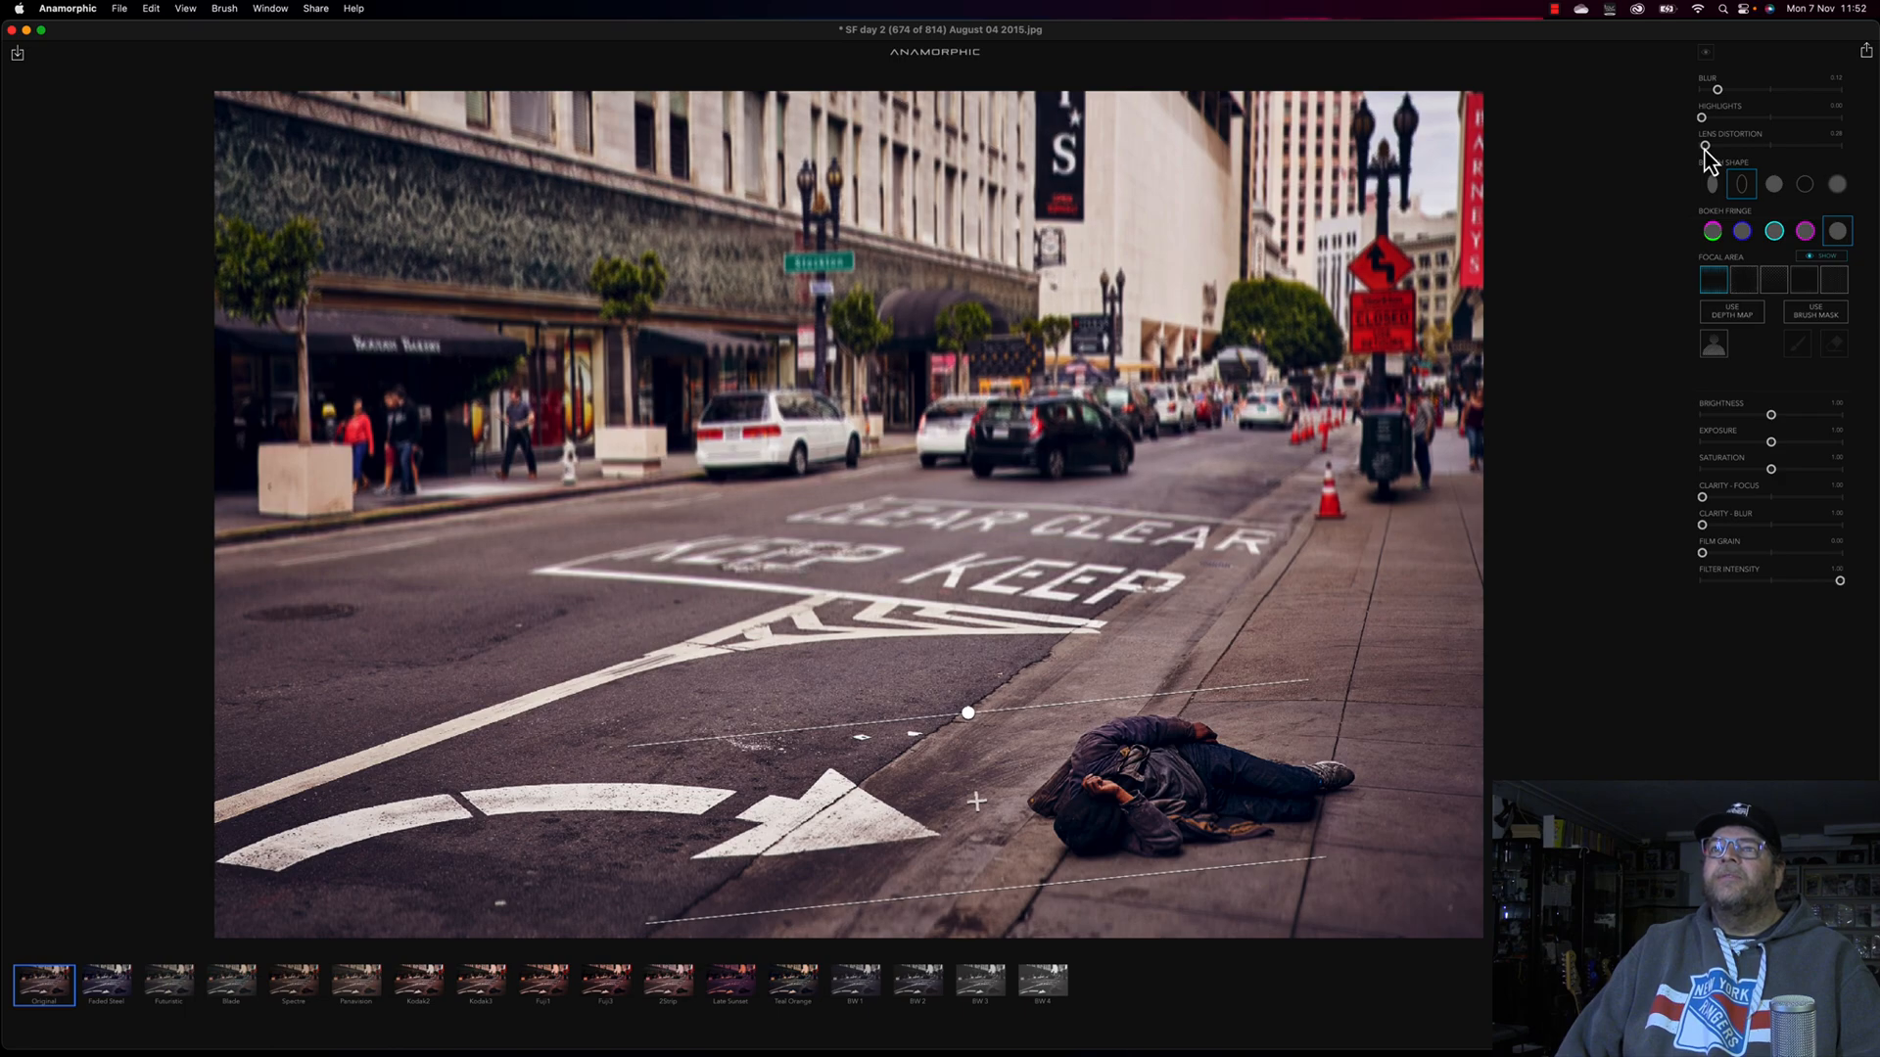
left_click_drag(1720, 147, 1739, 147)
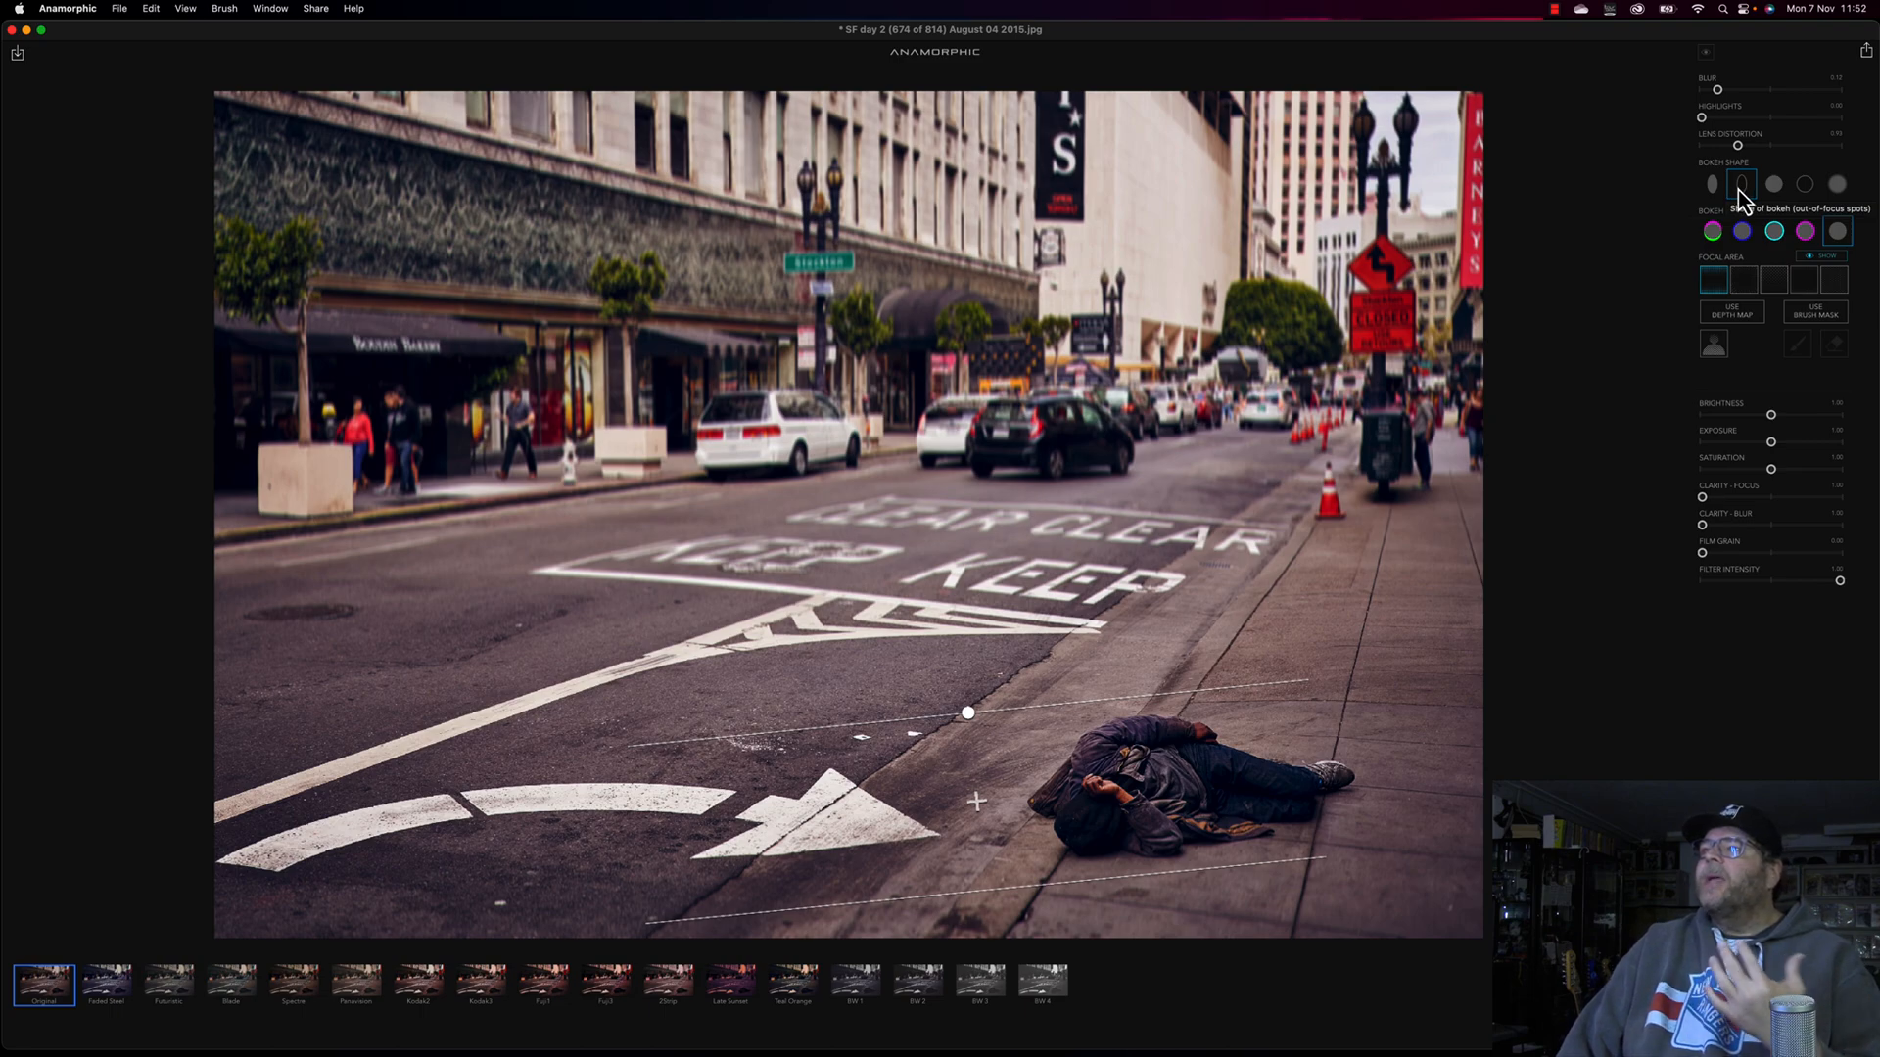
- Compare the filled oval and the three round bokeh shapes with highlights at minimum, ending on the filled oval
left_click(1712, 184)
mouse_move(1703, 120)
left_mouse_down()
mouse_move(1775, 125)
mouse_move(1694, 144)
mouse_move(1805, 127)
mouse_move(1695, 134)
left_mouse_up()
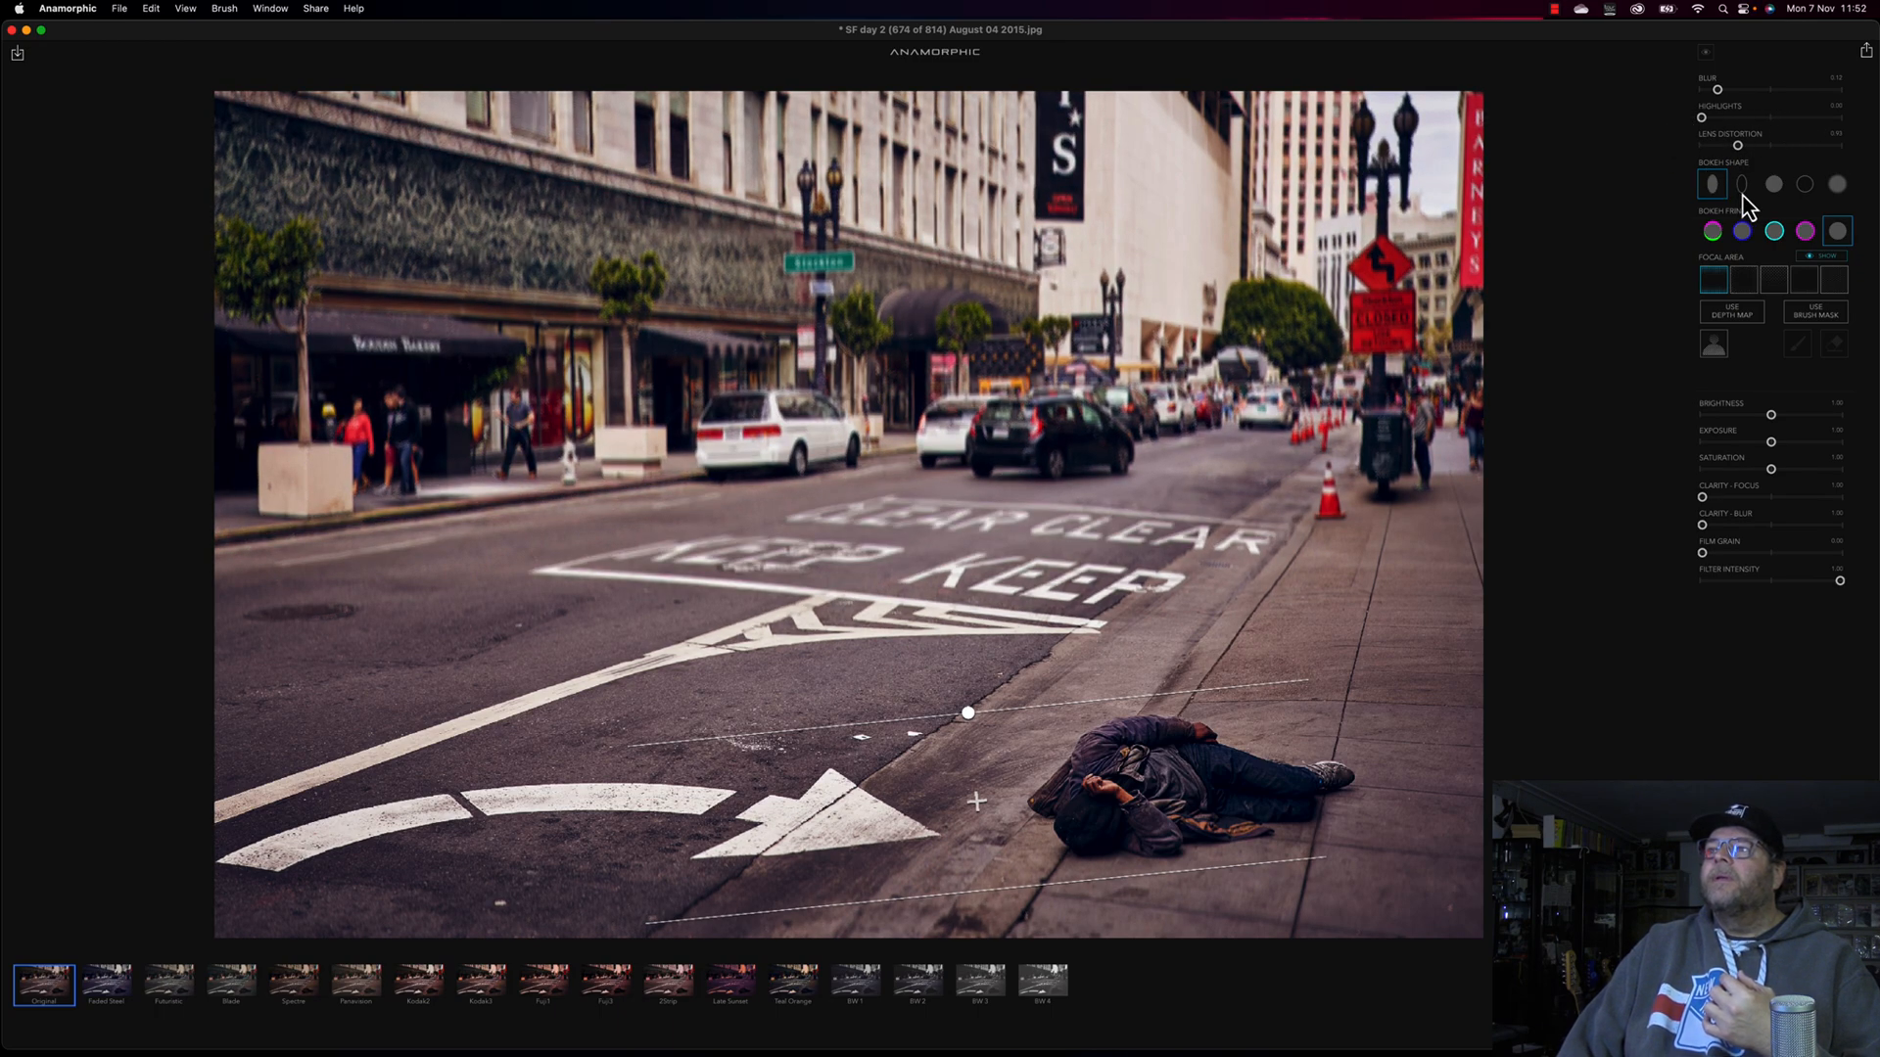
mouse_move(1703, 118)
left_mouse_down()
mouse_move(1742, 125)
mouse_move(1699, 127)
left_mouse_up()
left_click(1772, 185)
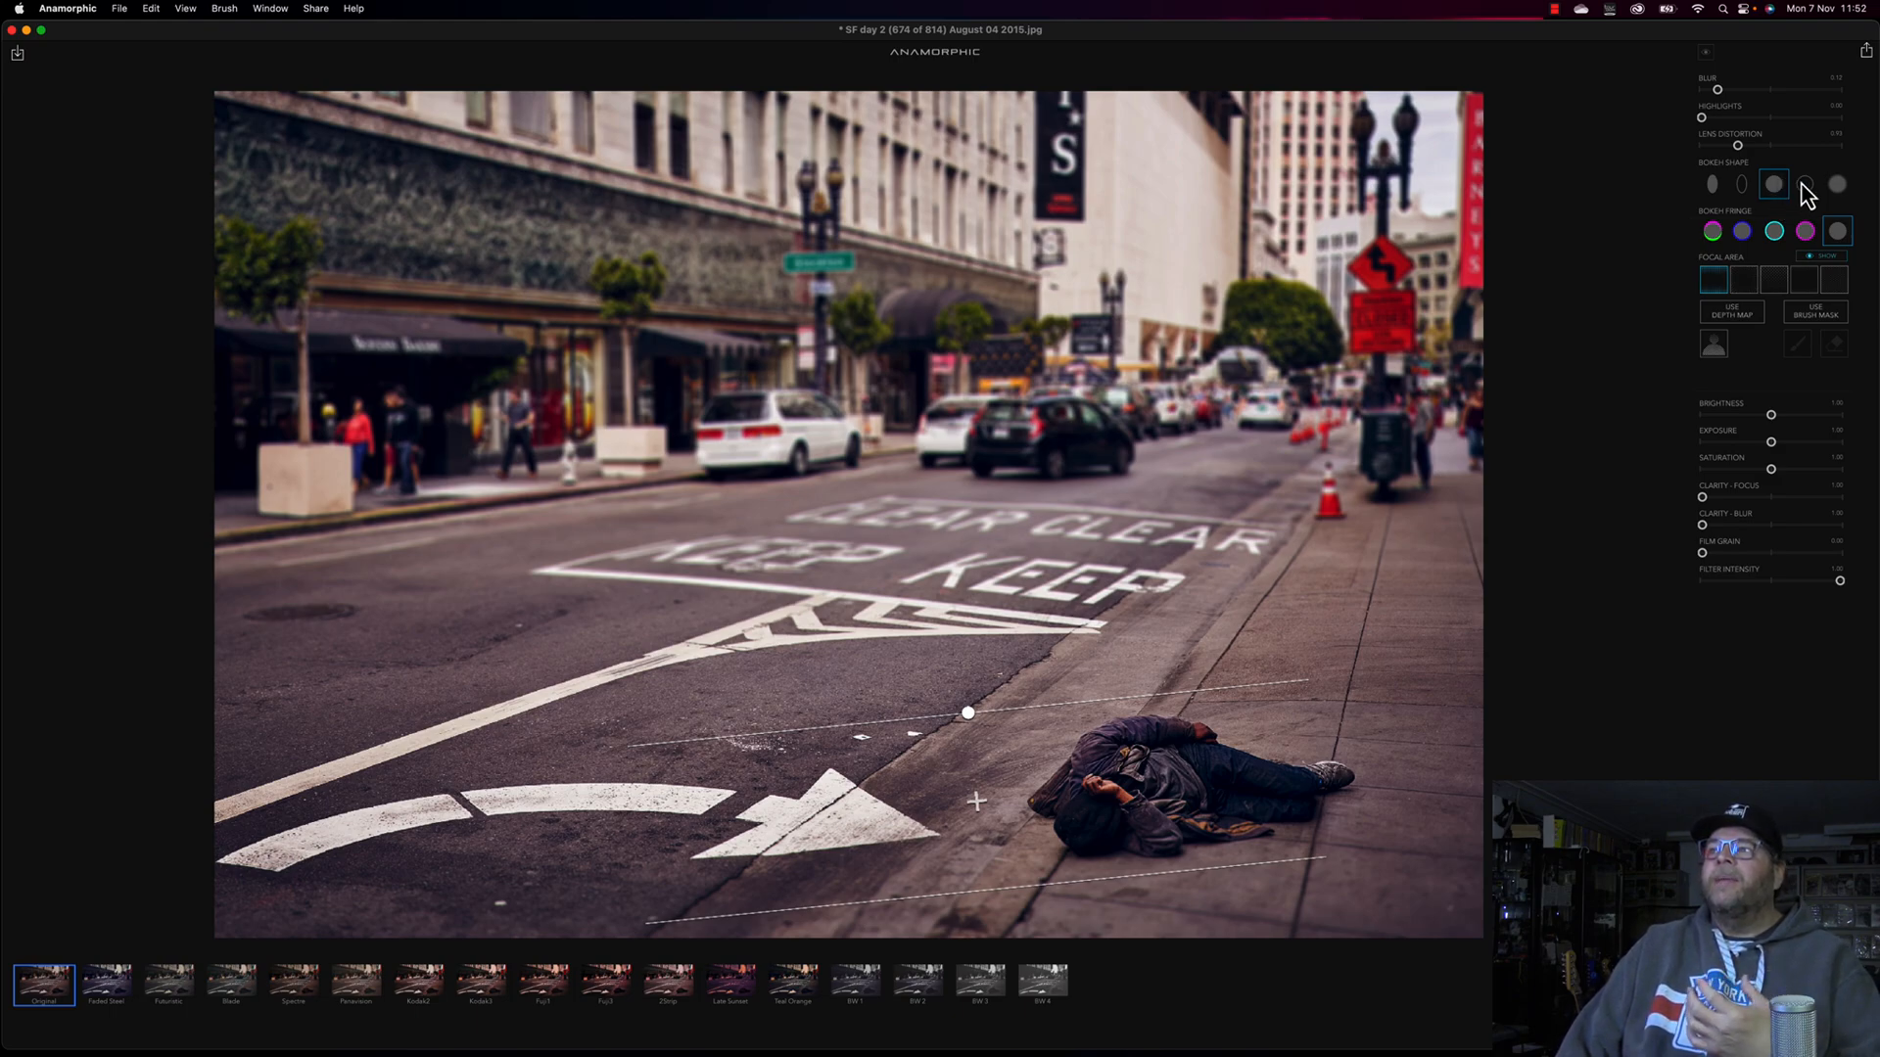
left_click(1804, 185)
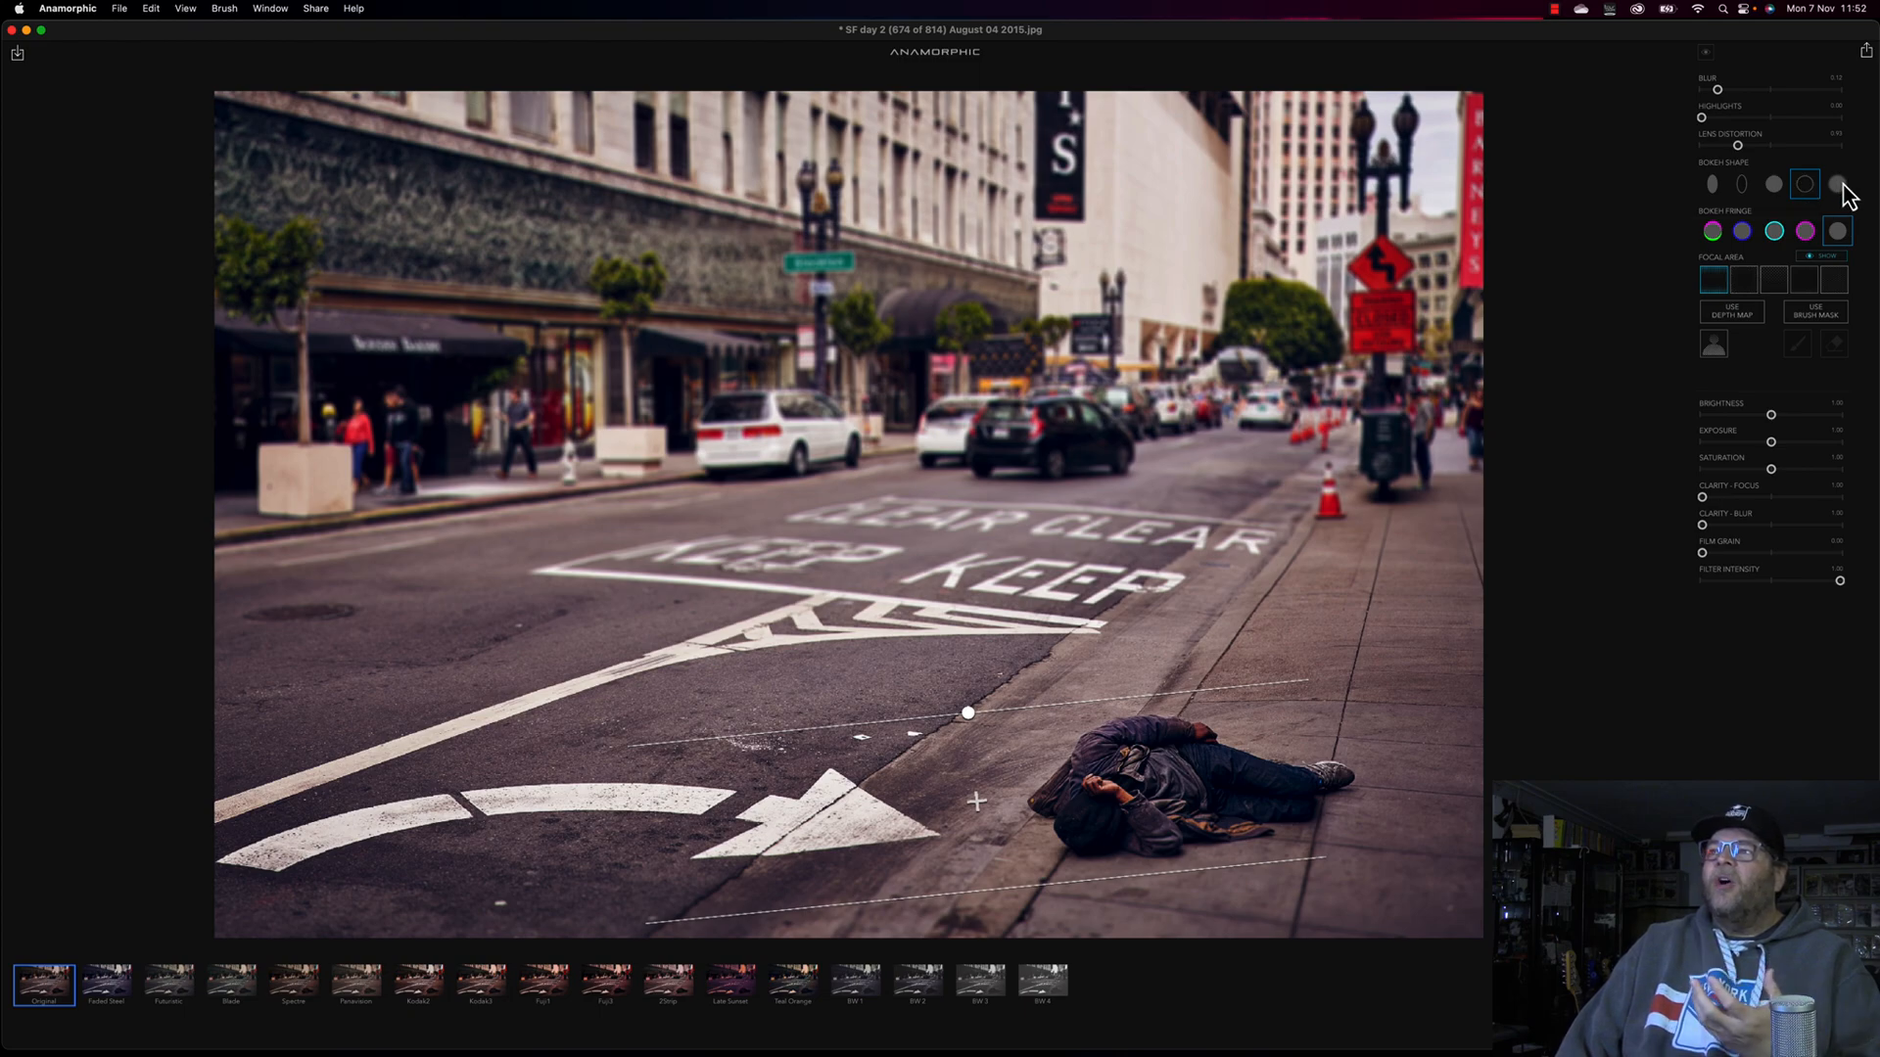
left_click(1839, 185)
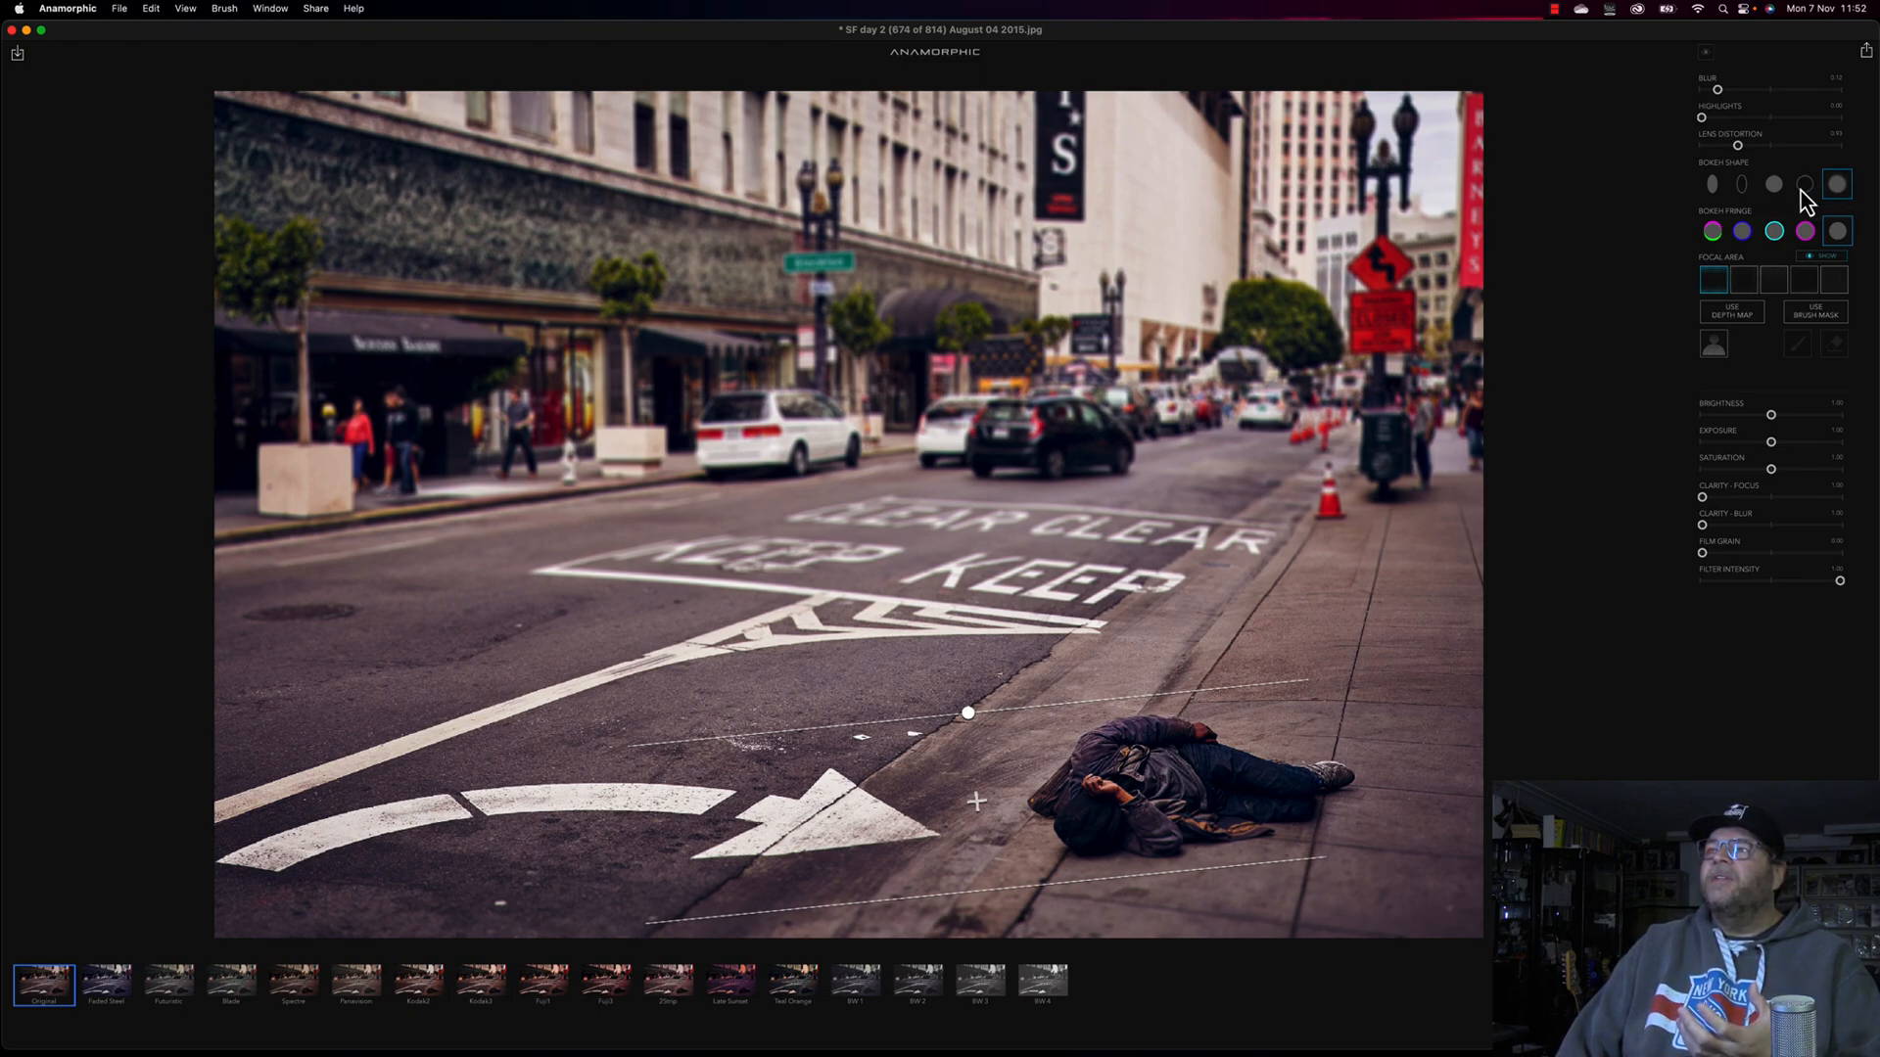
left_click(1747, 190)
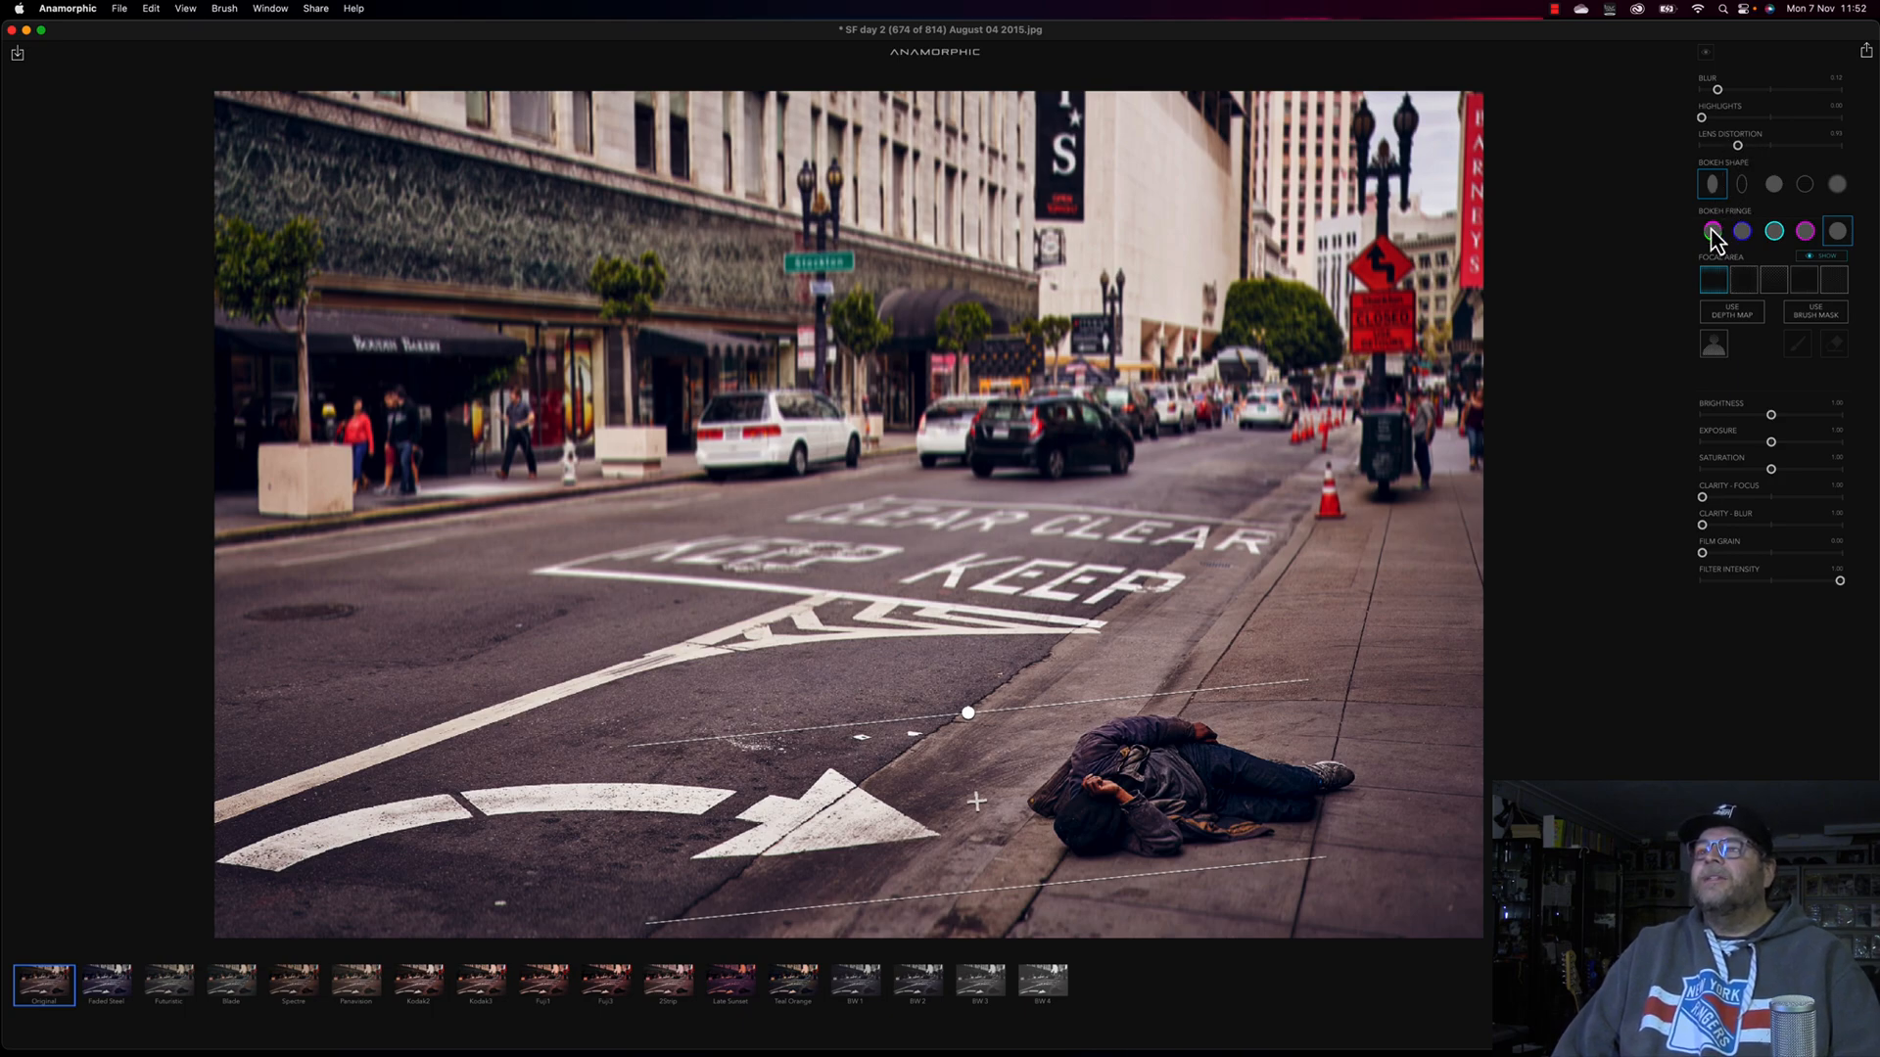
- Switch to the elliptical focal area, flatten and center it on the lying man, and slightly reduce the blur
left_click(1743, 281)
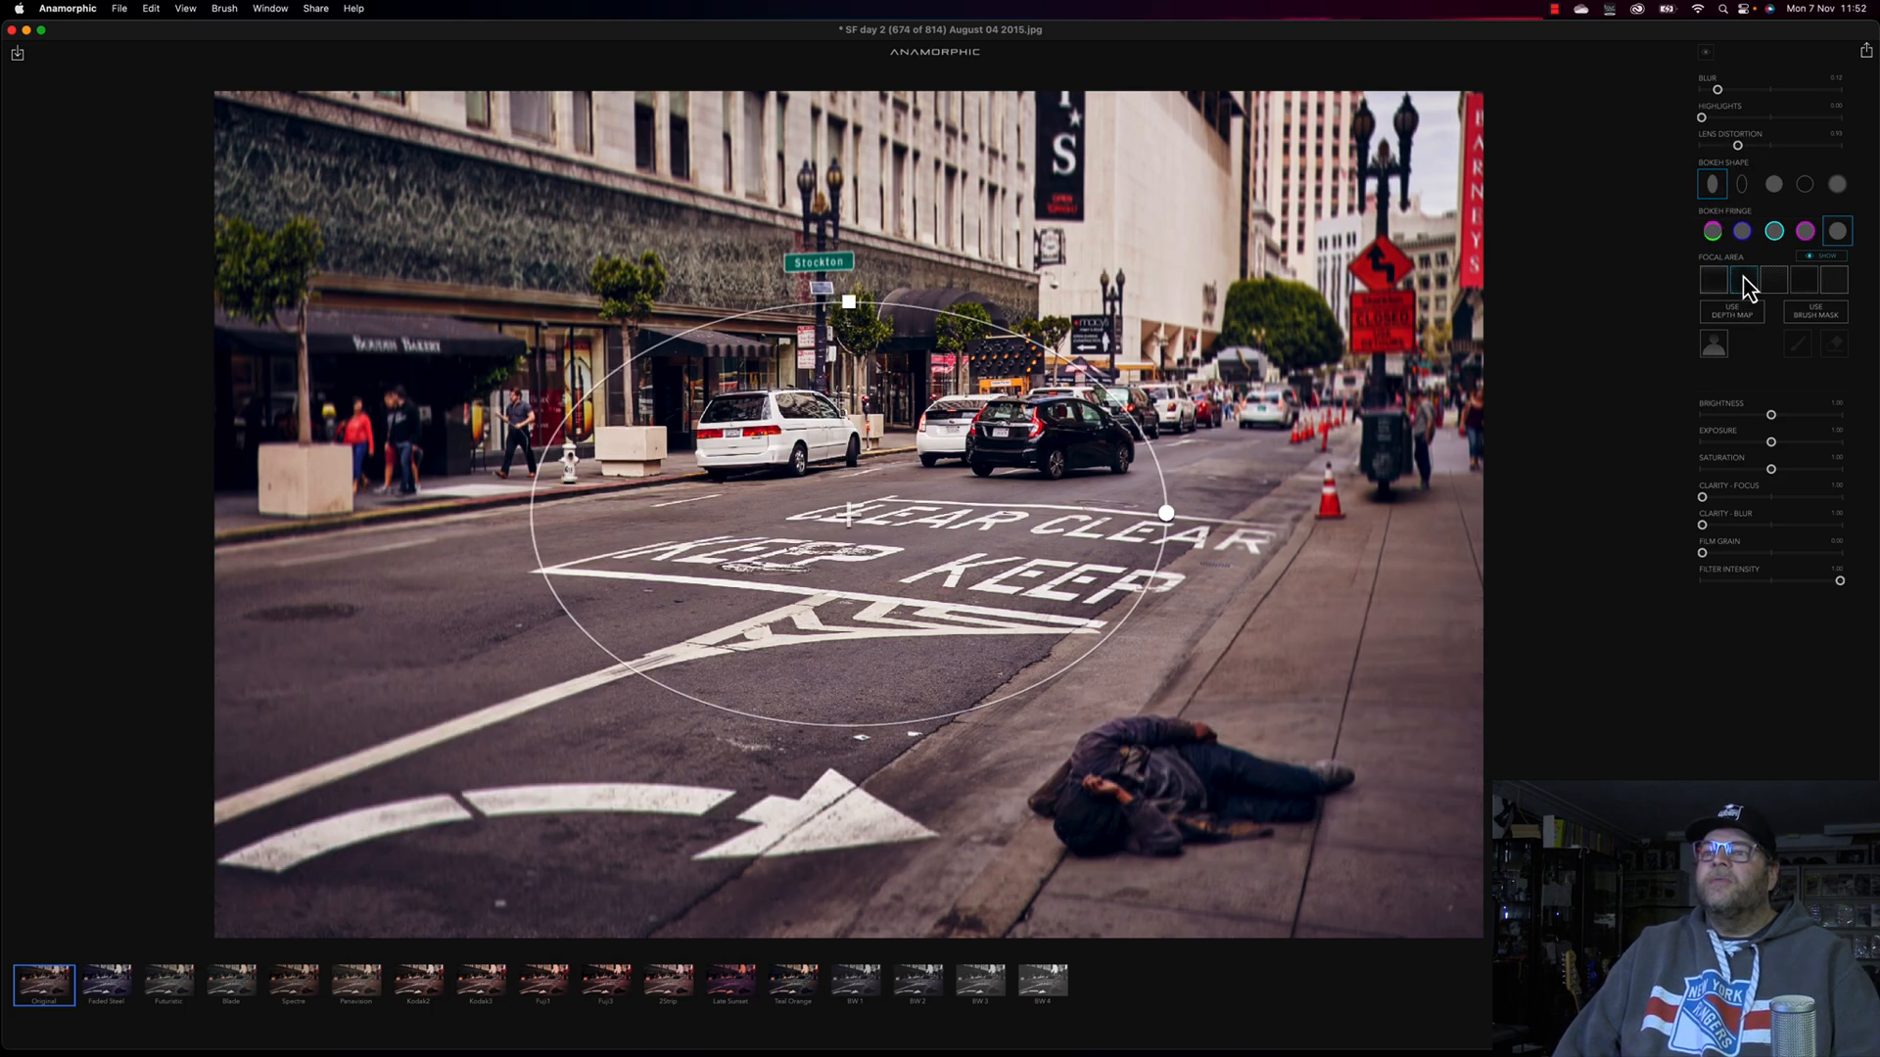
left_click_drag(848, 514, 1167, 782)
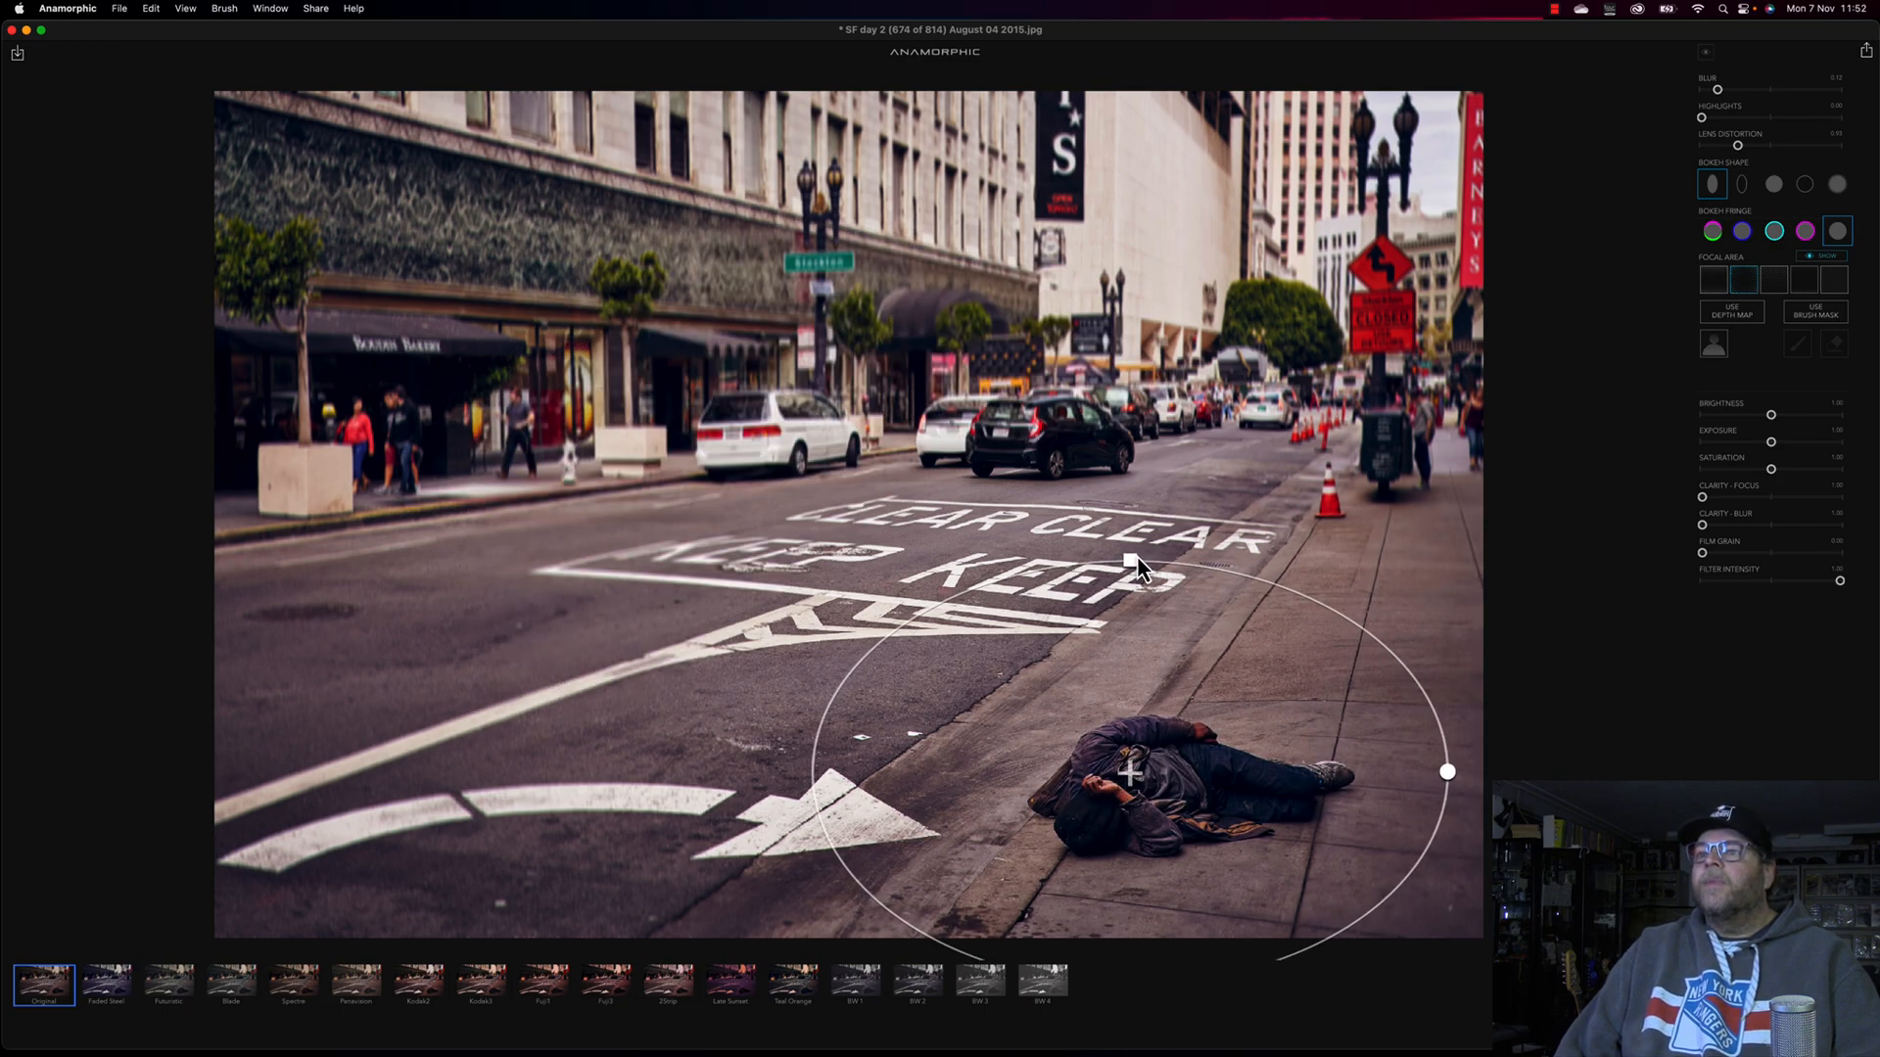
left_click_drag(1128, 562, 1148, 664)
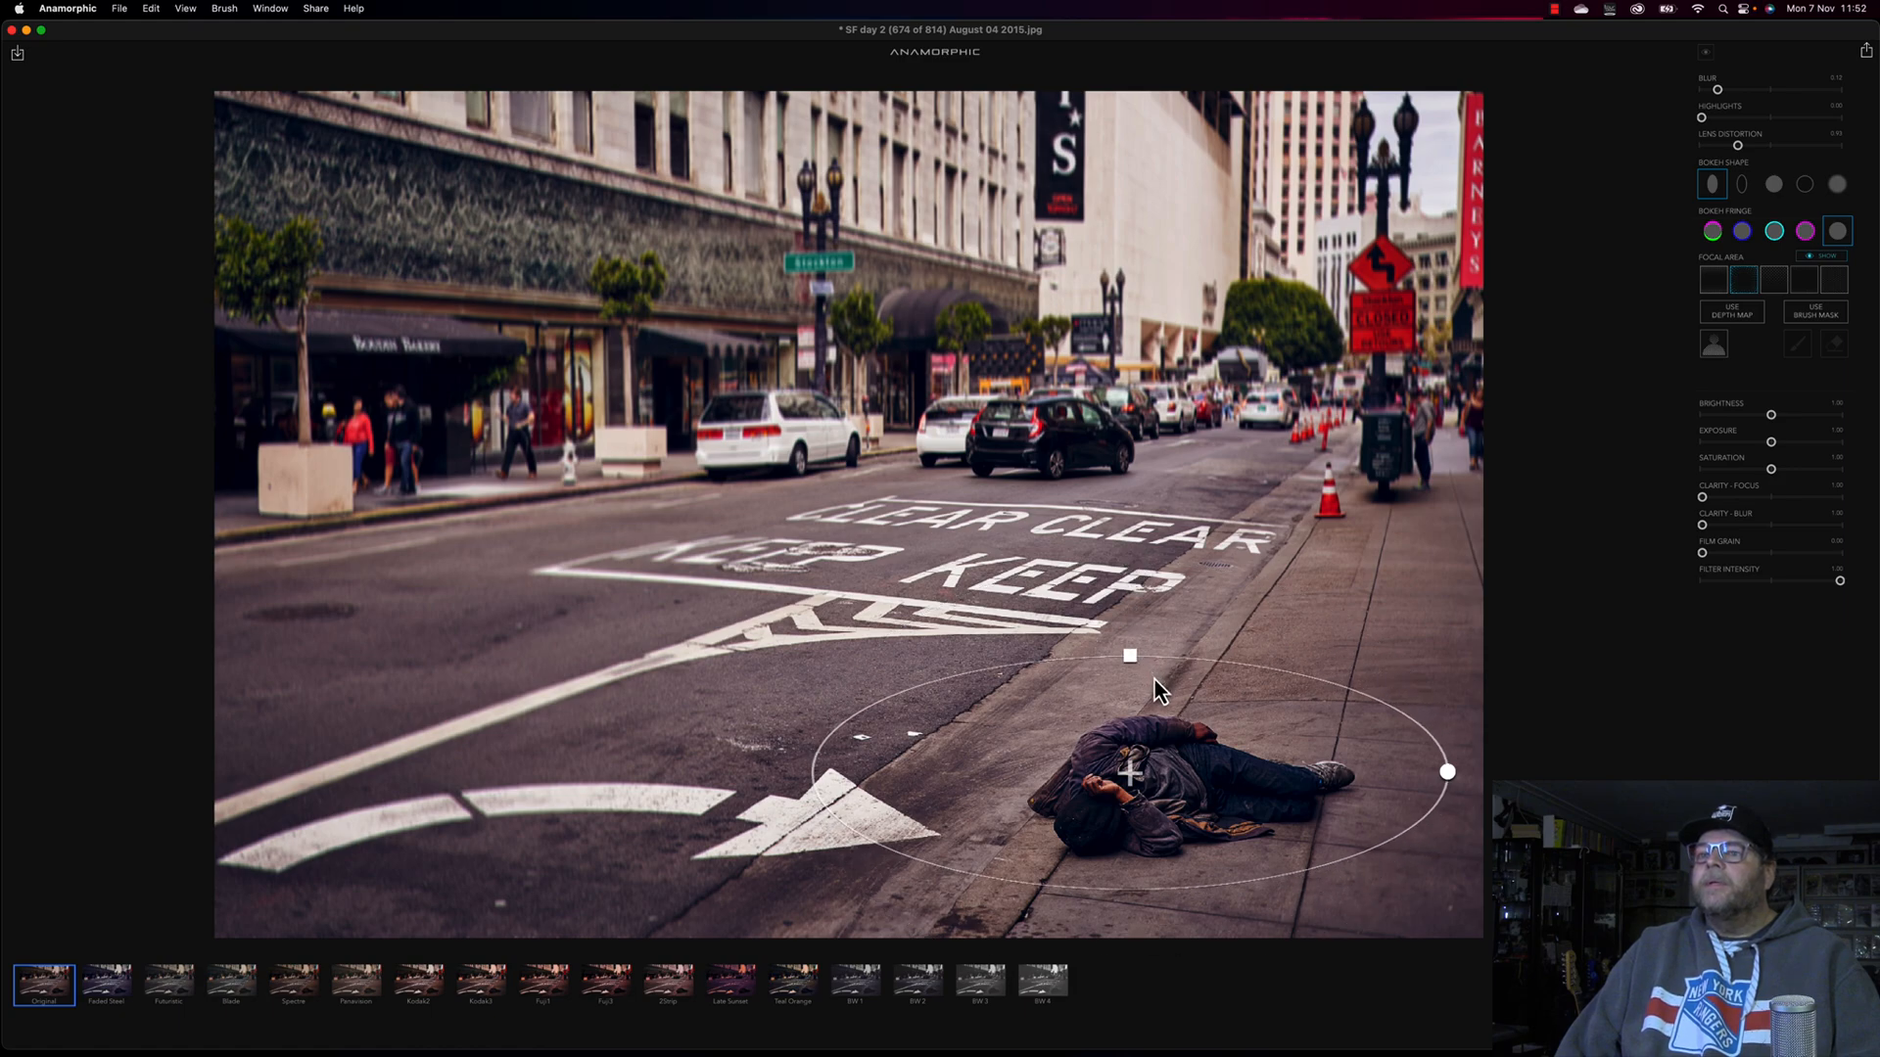
left_click_drag(1159, 760, 1166, 800)
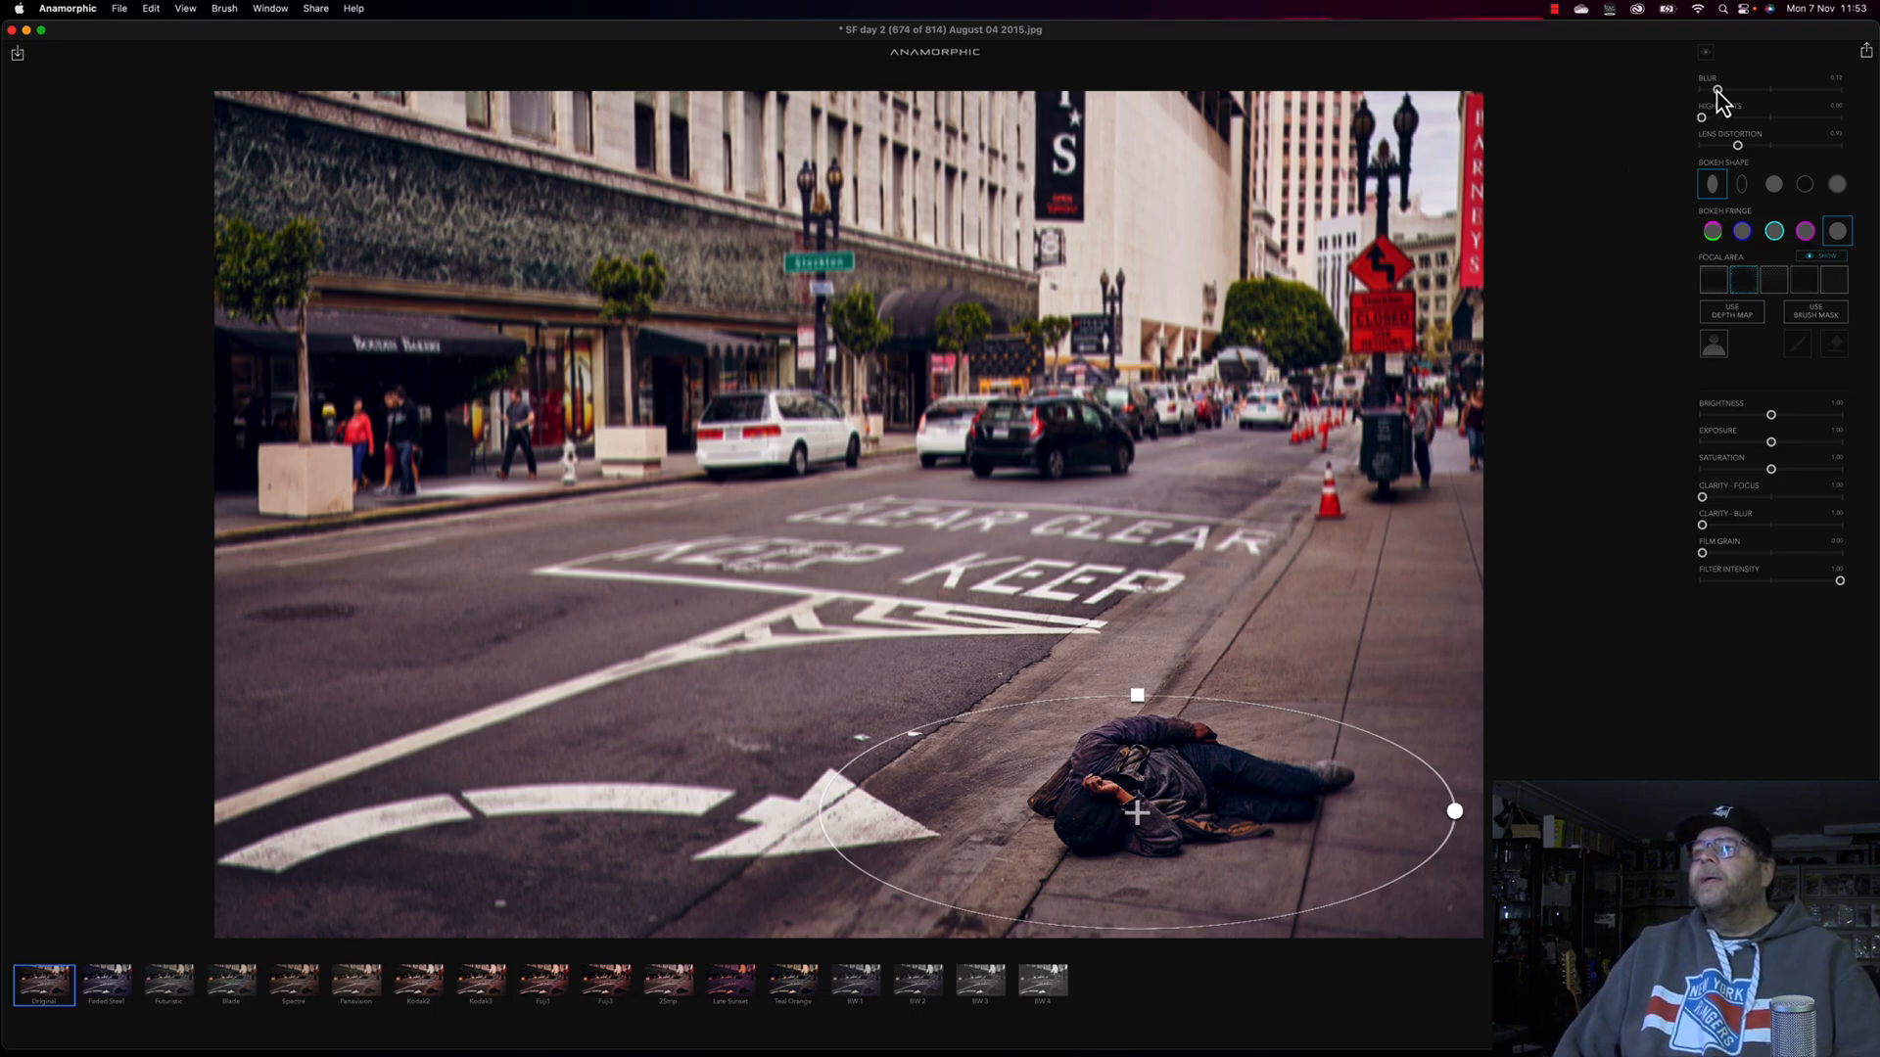
mouse_move(1716, 90)
left_mouse_down()
mouse_move(1733, 92)
mouse_move(1713, 93)
left_mouse_up()
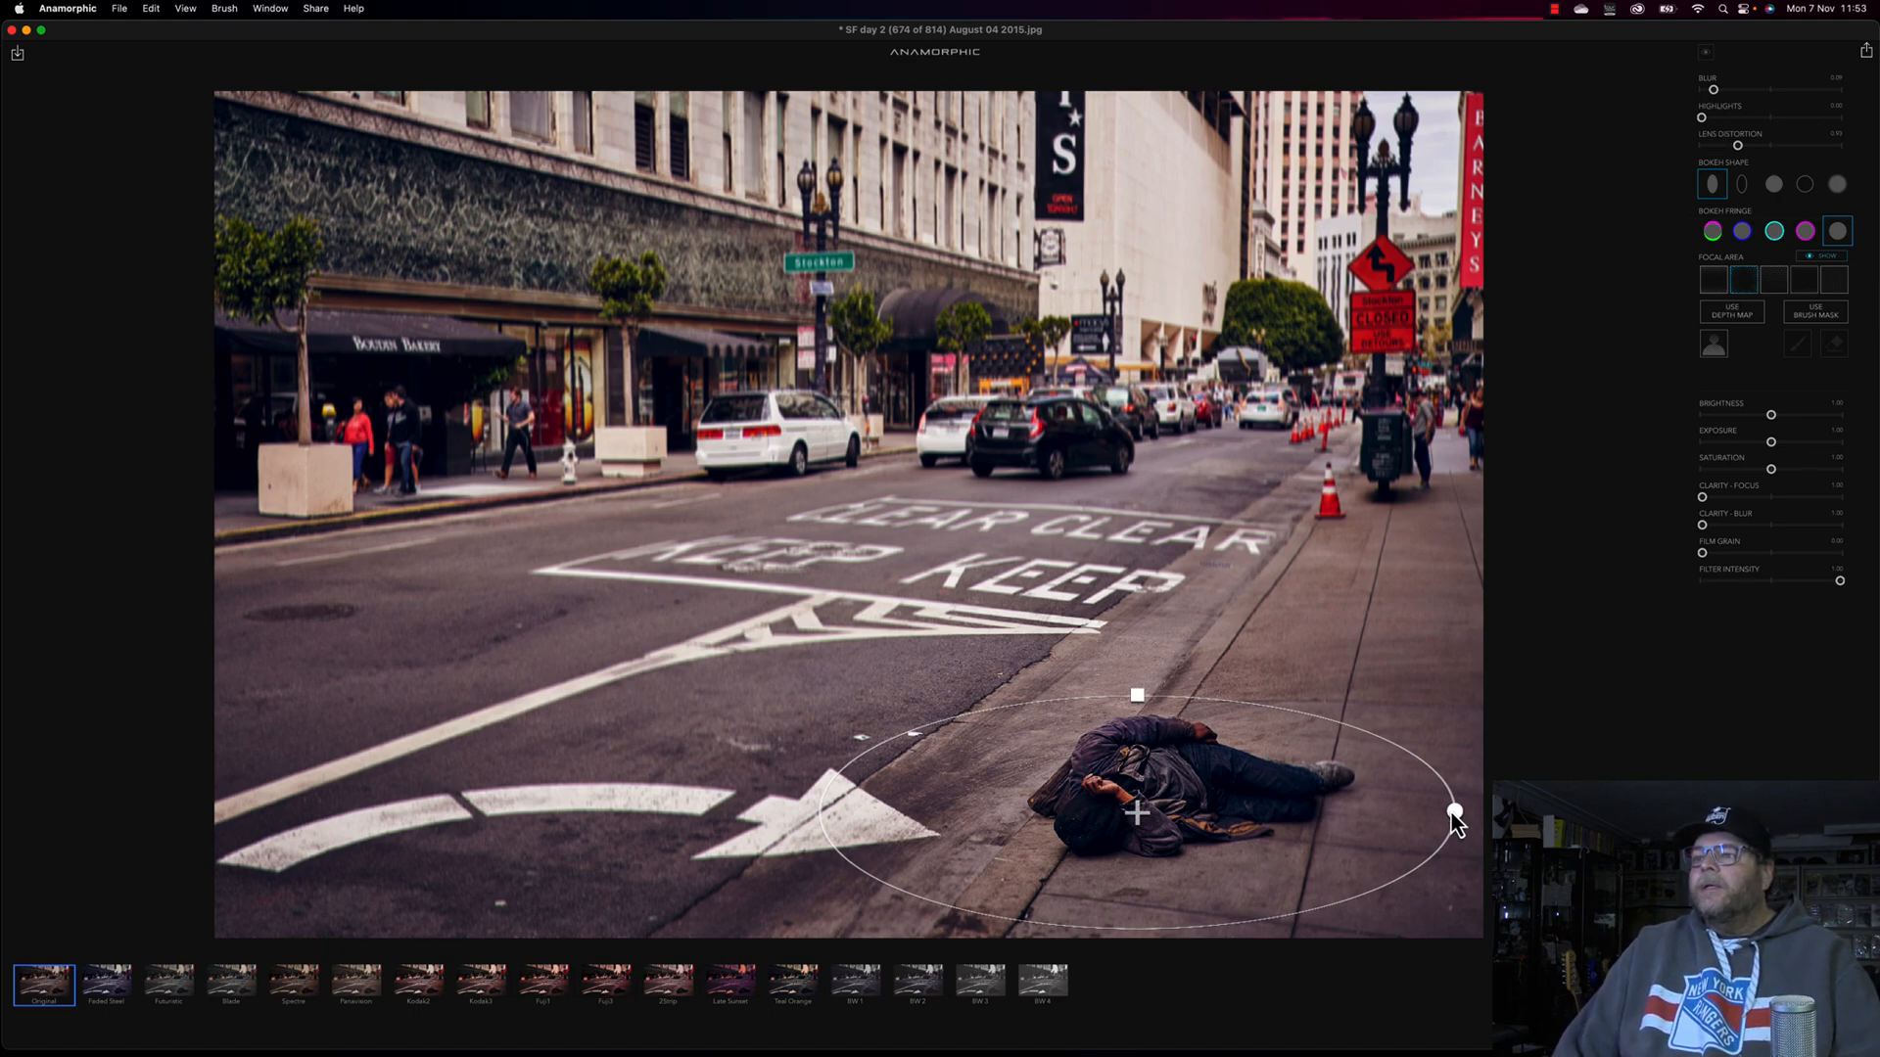
- Enlarge the focal ellipse, try it over the road arrow, flatten it, and recenter it on the man's head
left_click_drag(1455, 813, 1665, 812)
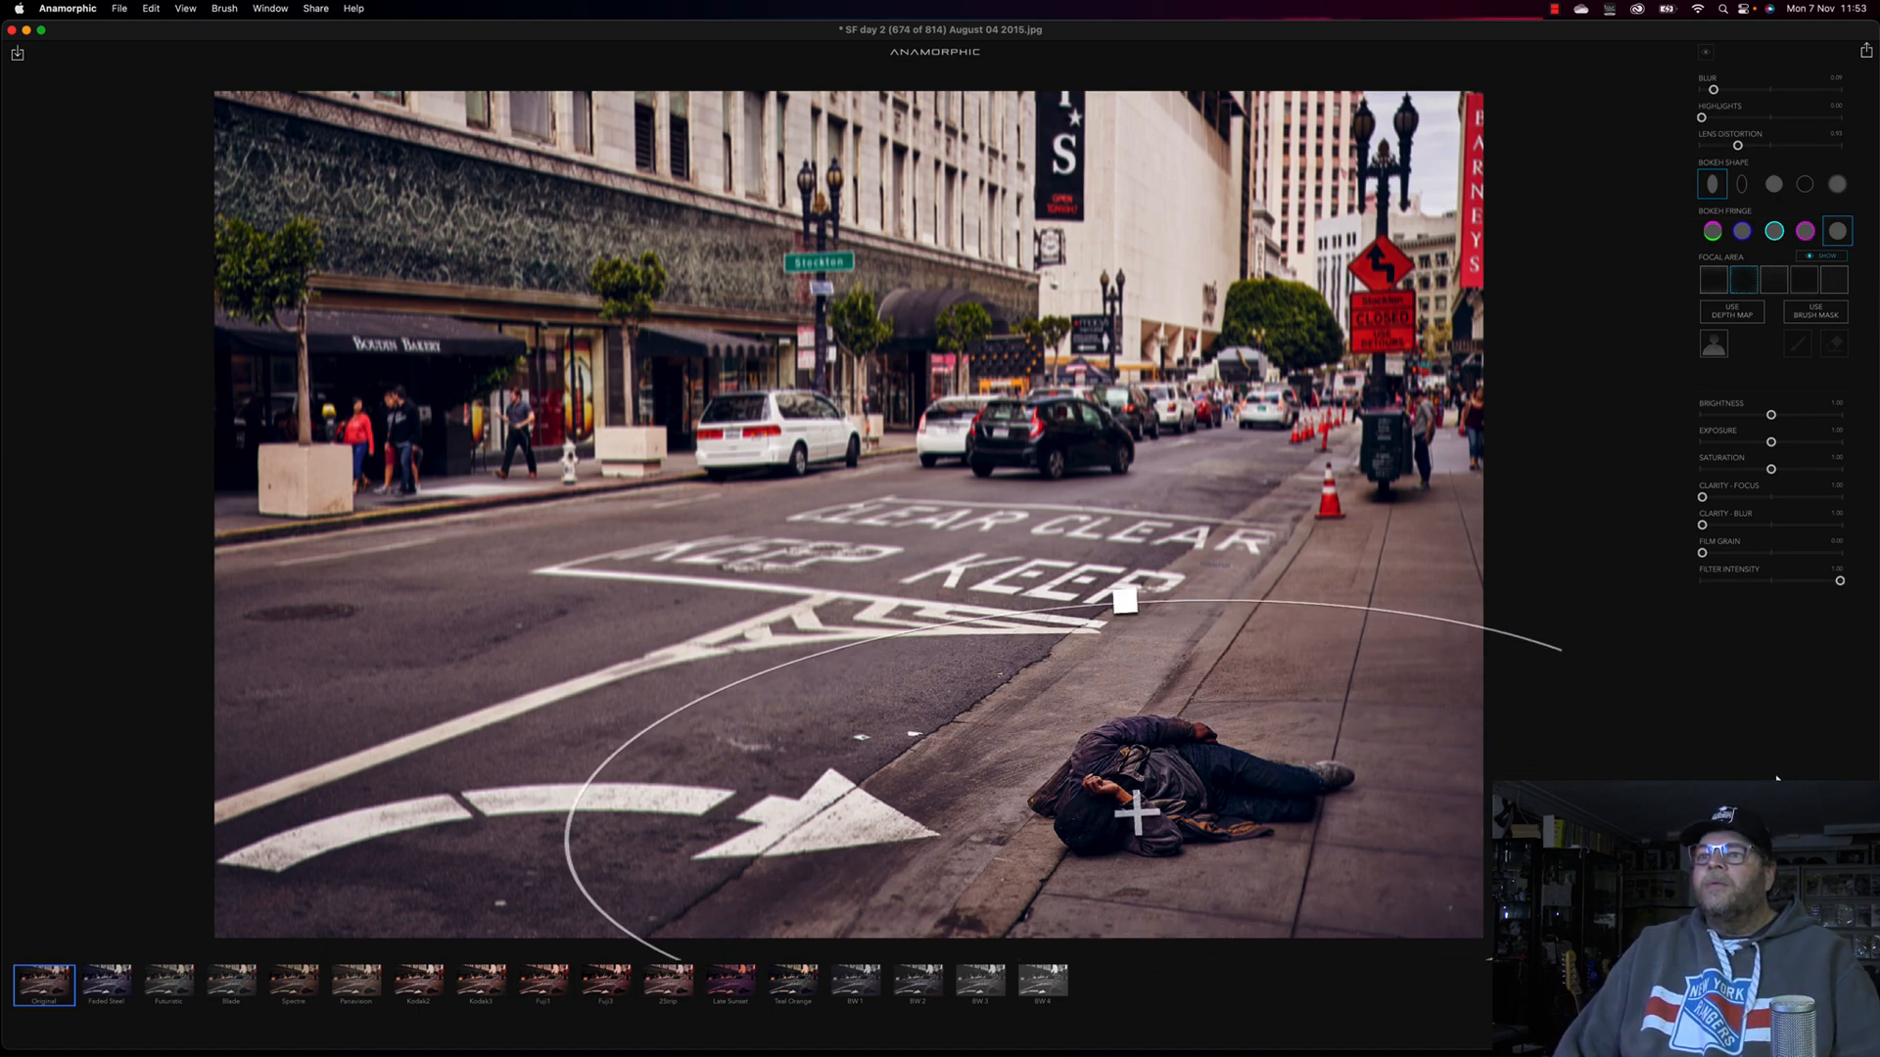
left_click_drag(1135, 812, 785, 814)
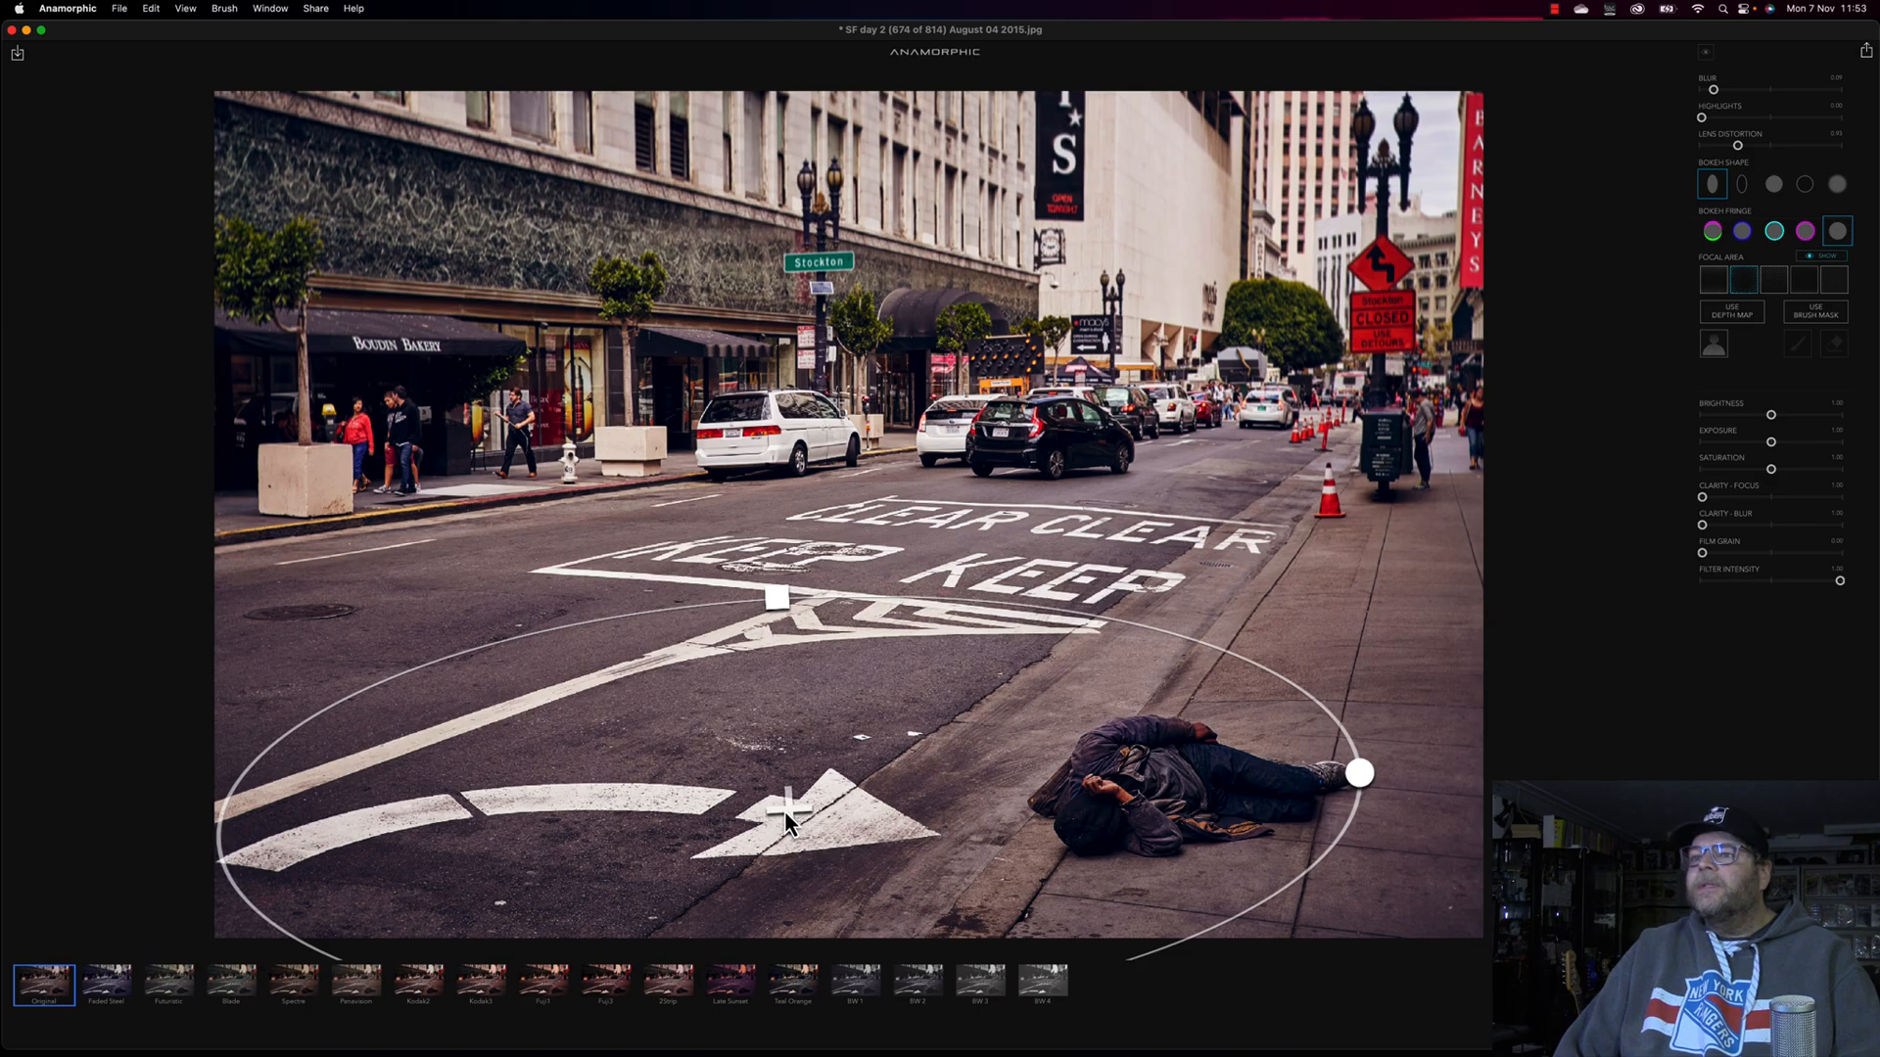
left_click_drag(781, 597, 807, 701)
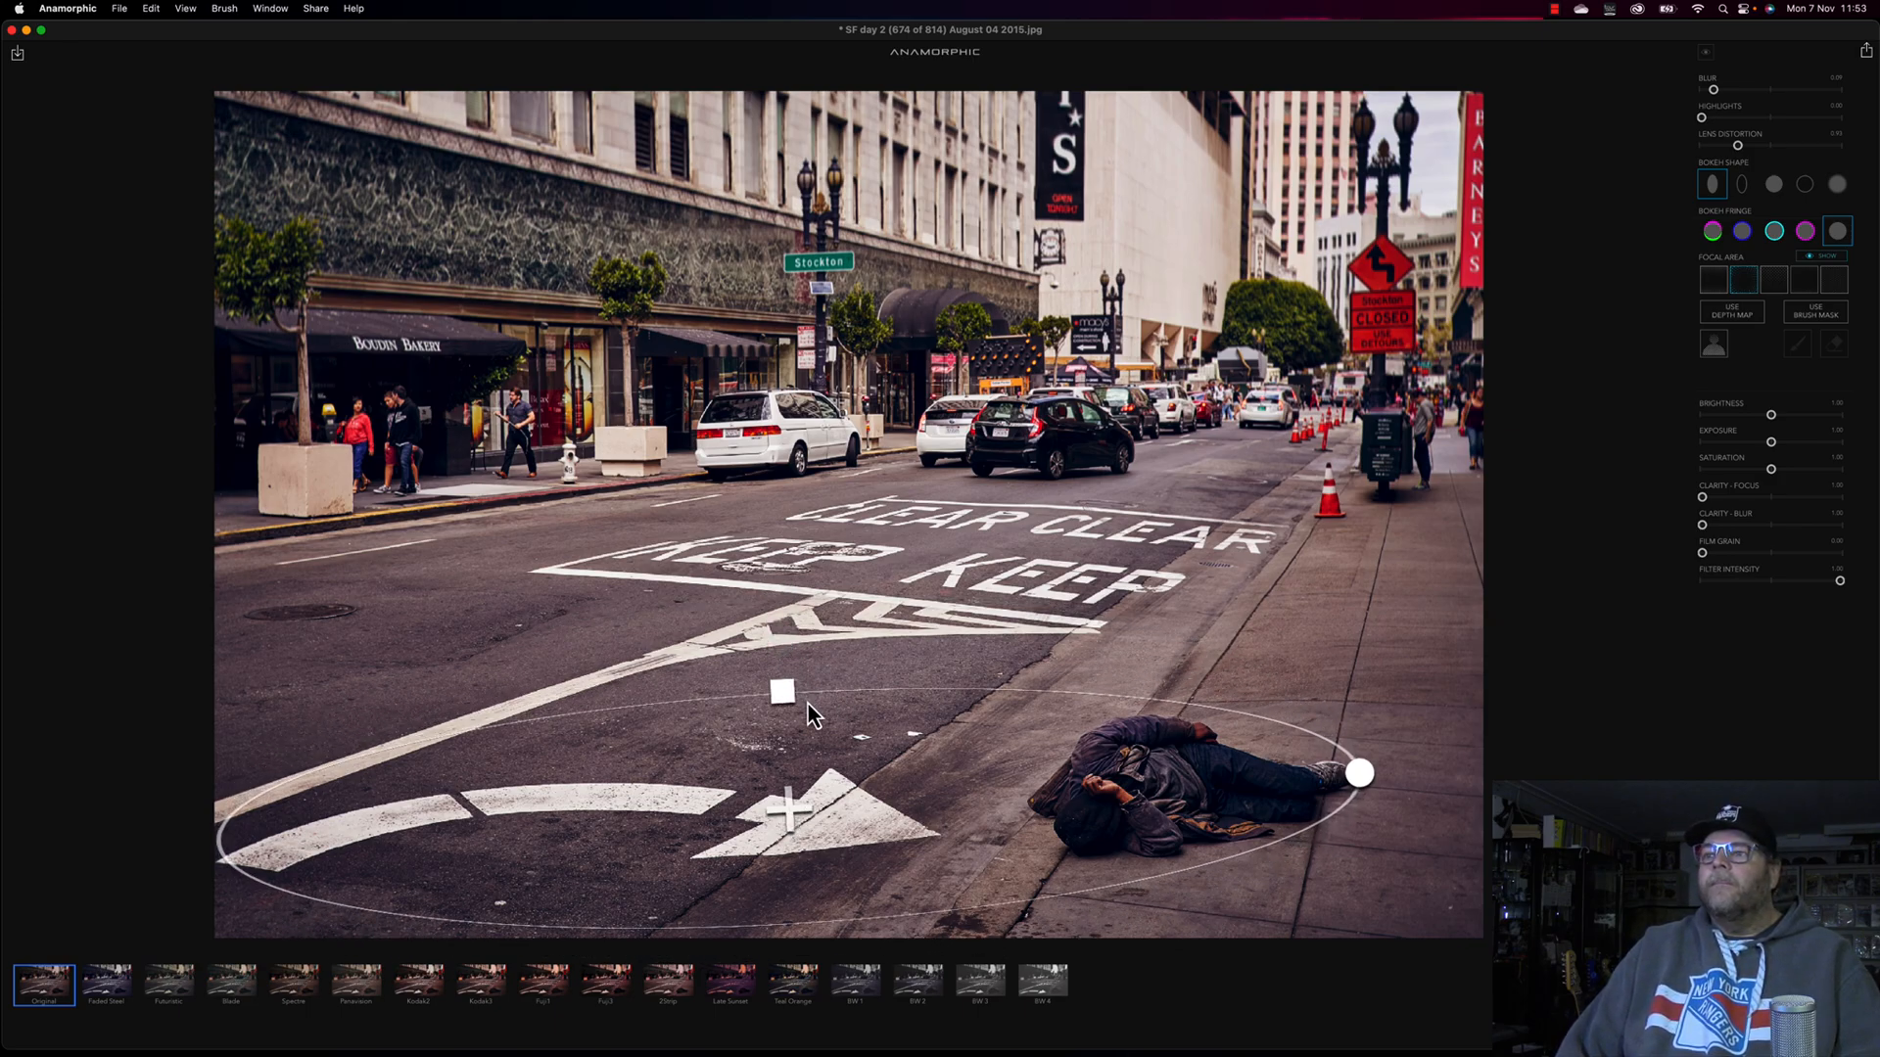
left_click_drag(925, 784, 1229, 783)
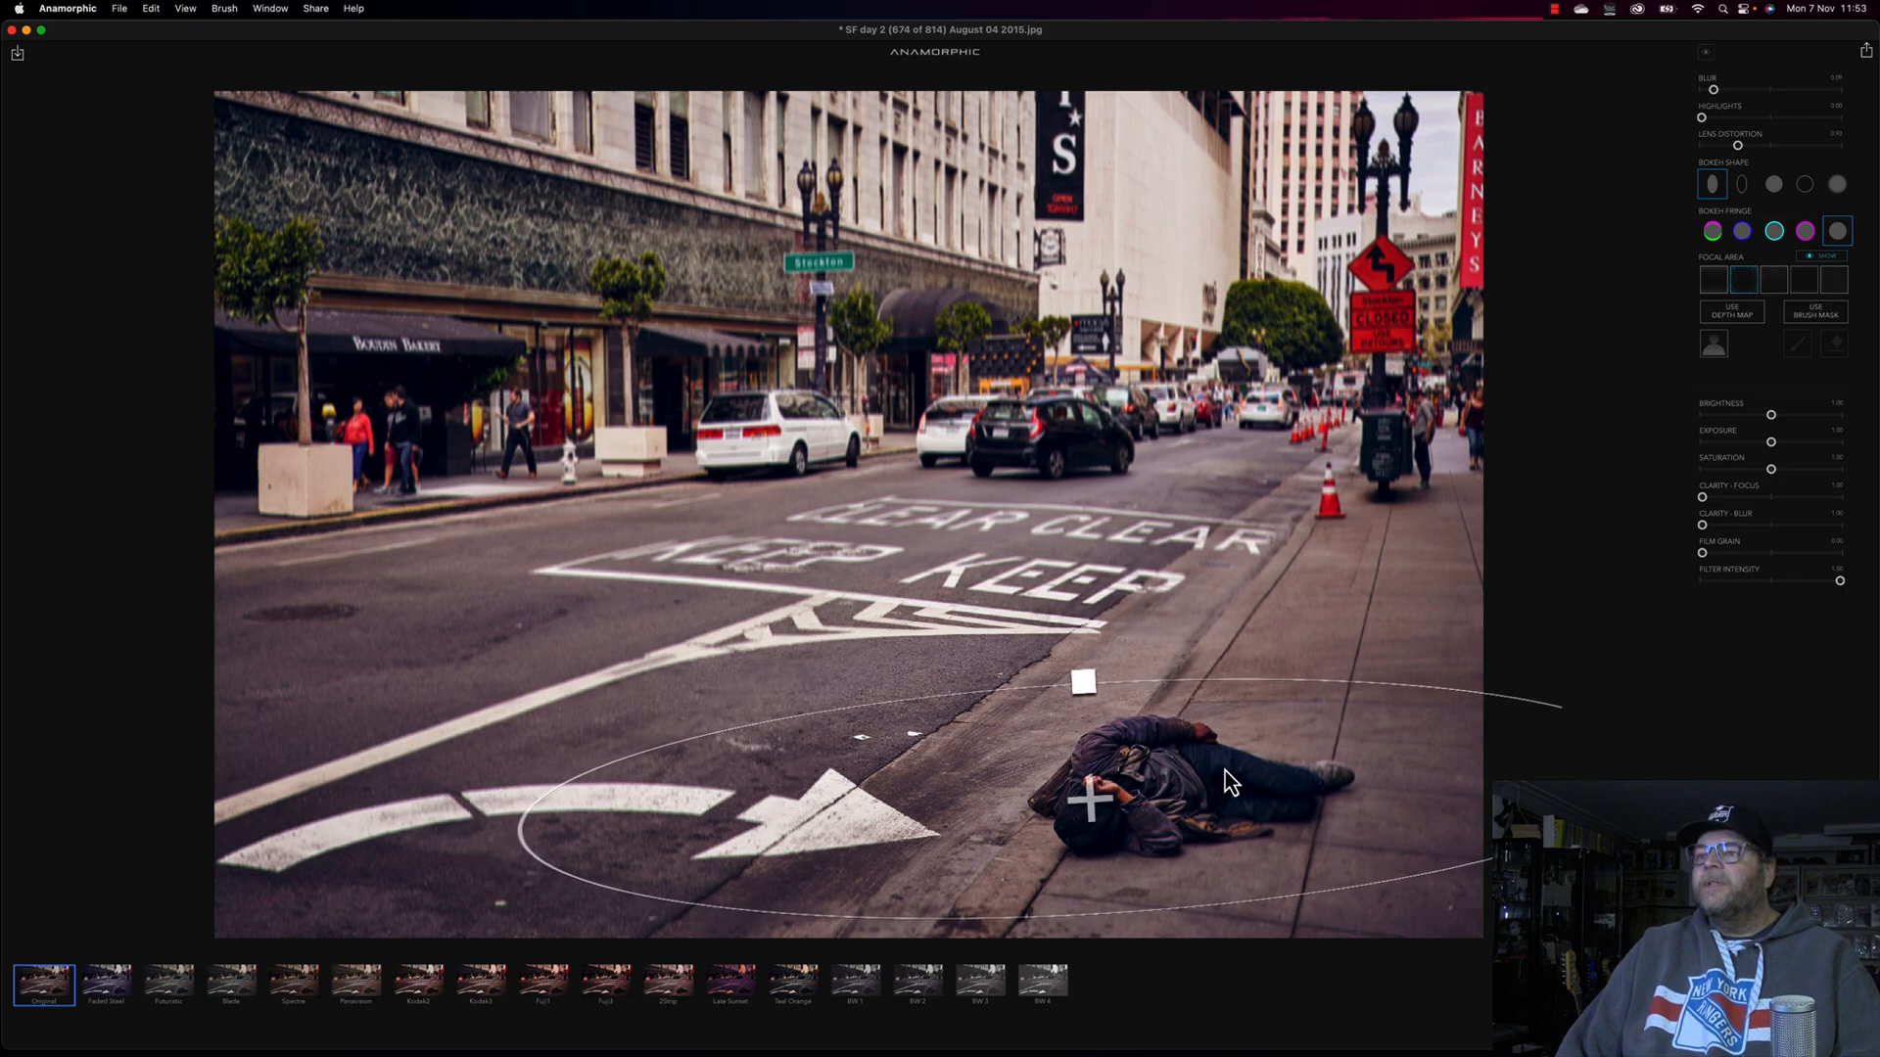
mouse_move(1087, 681)
left_mouse_down()
mouse_move(1077, 649)
mouse_move(1084, 670)
left_mouse_up()
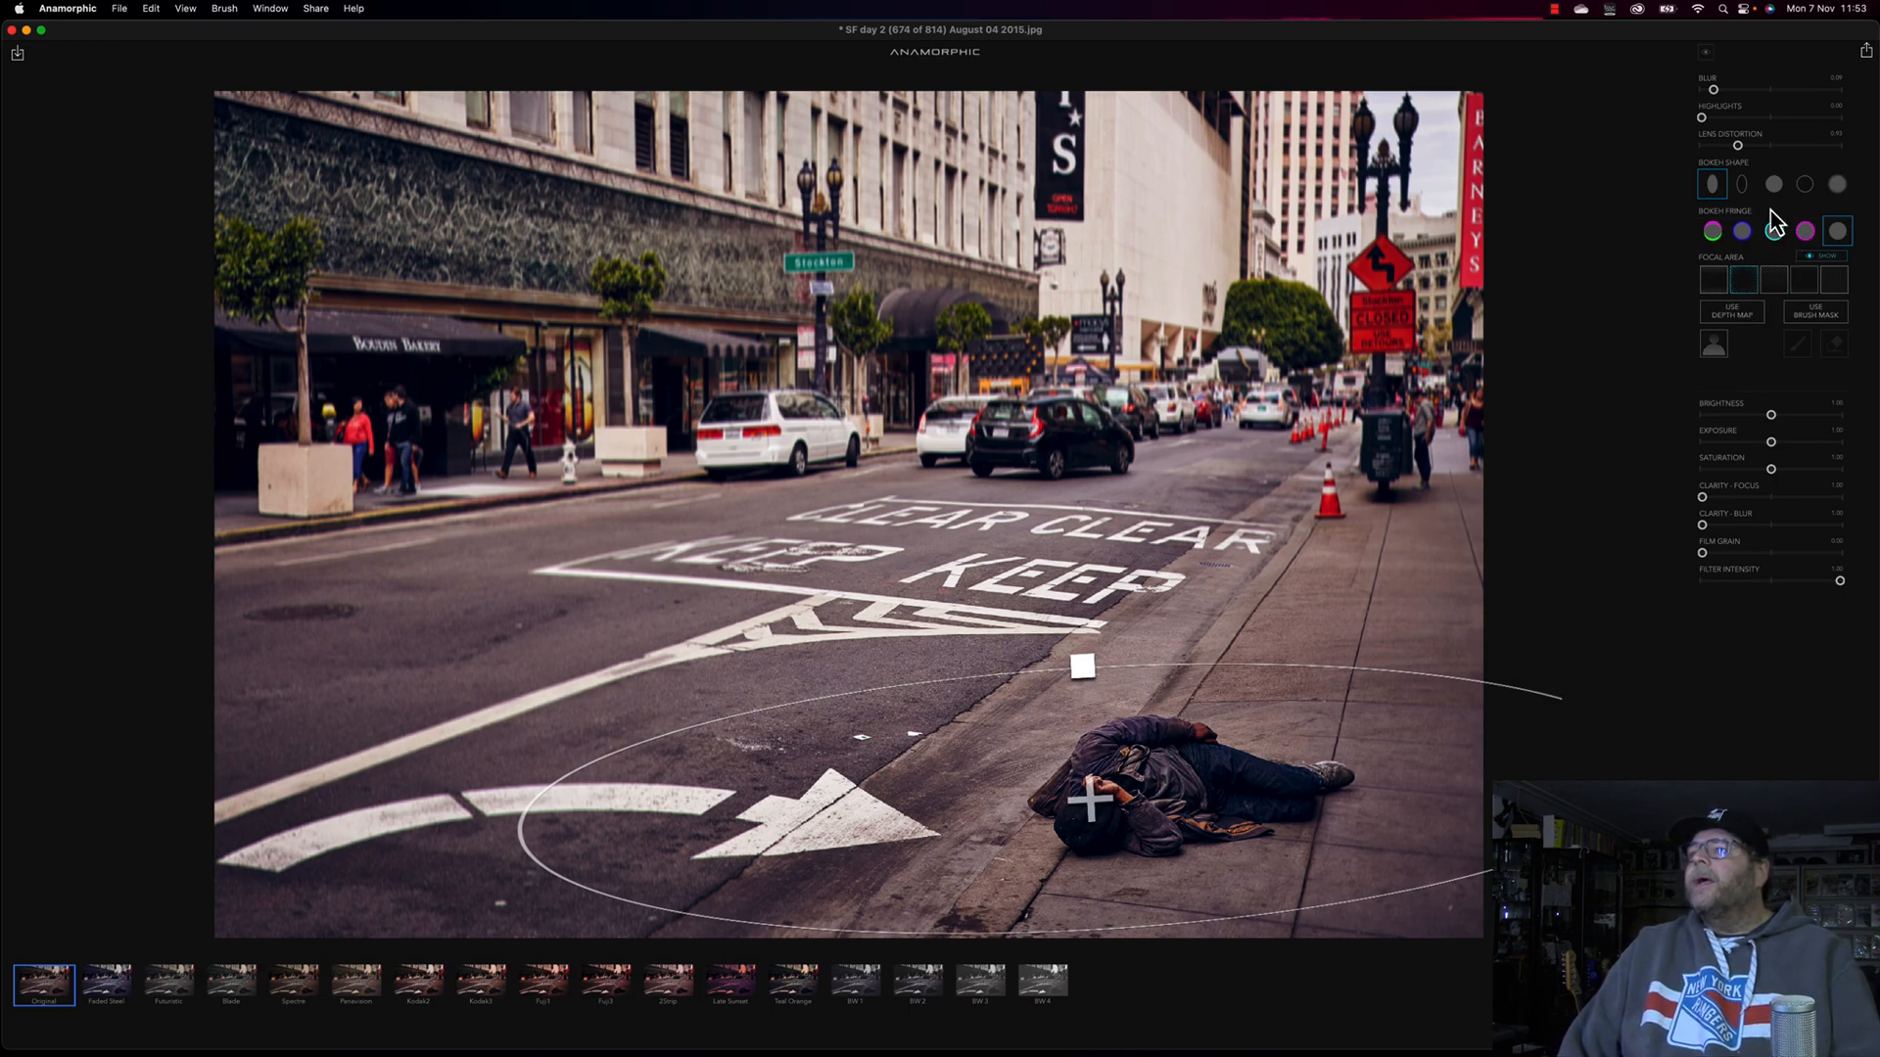
- Compare the oval and round bokeh shapes, settle on the filled round one, and try the blue and magenta-green fringes
left_click(1773, 186)
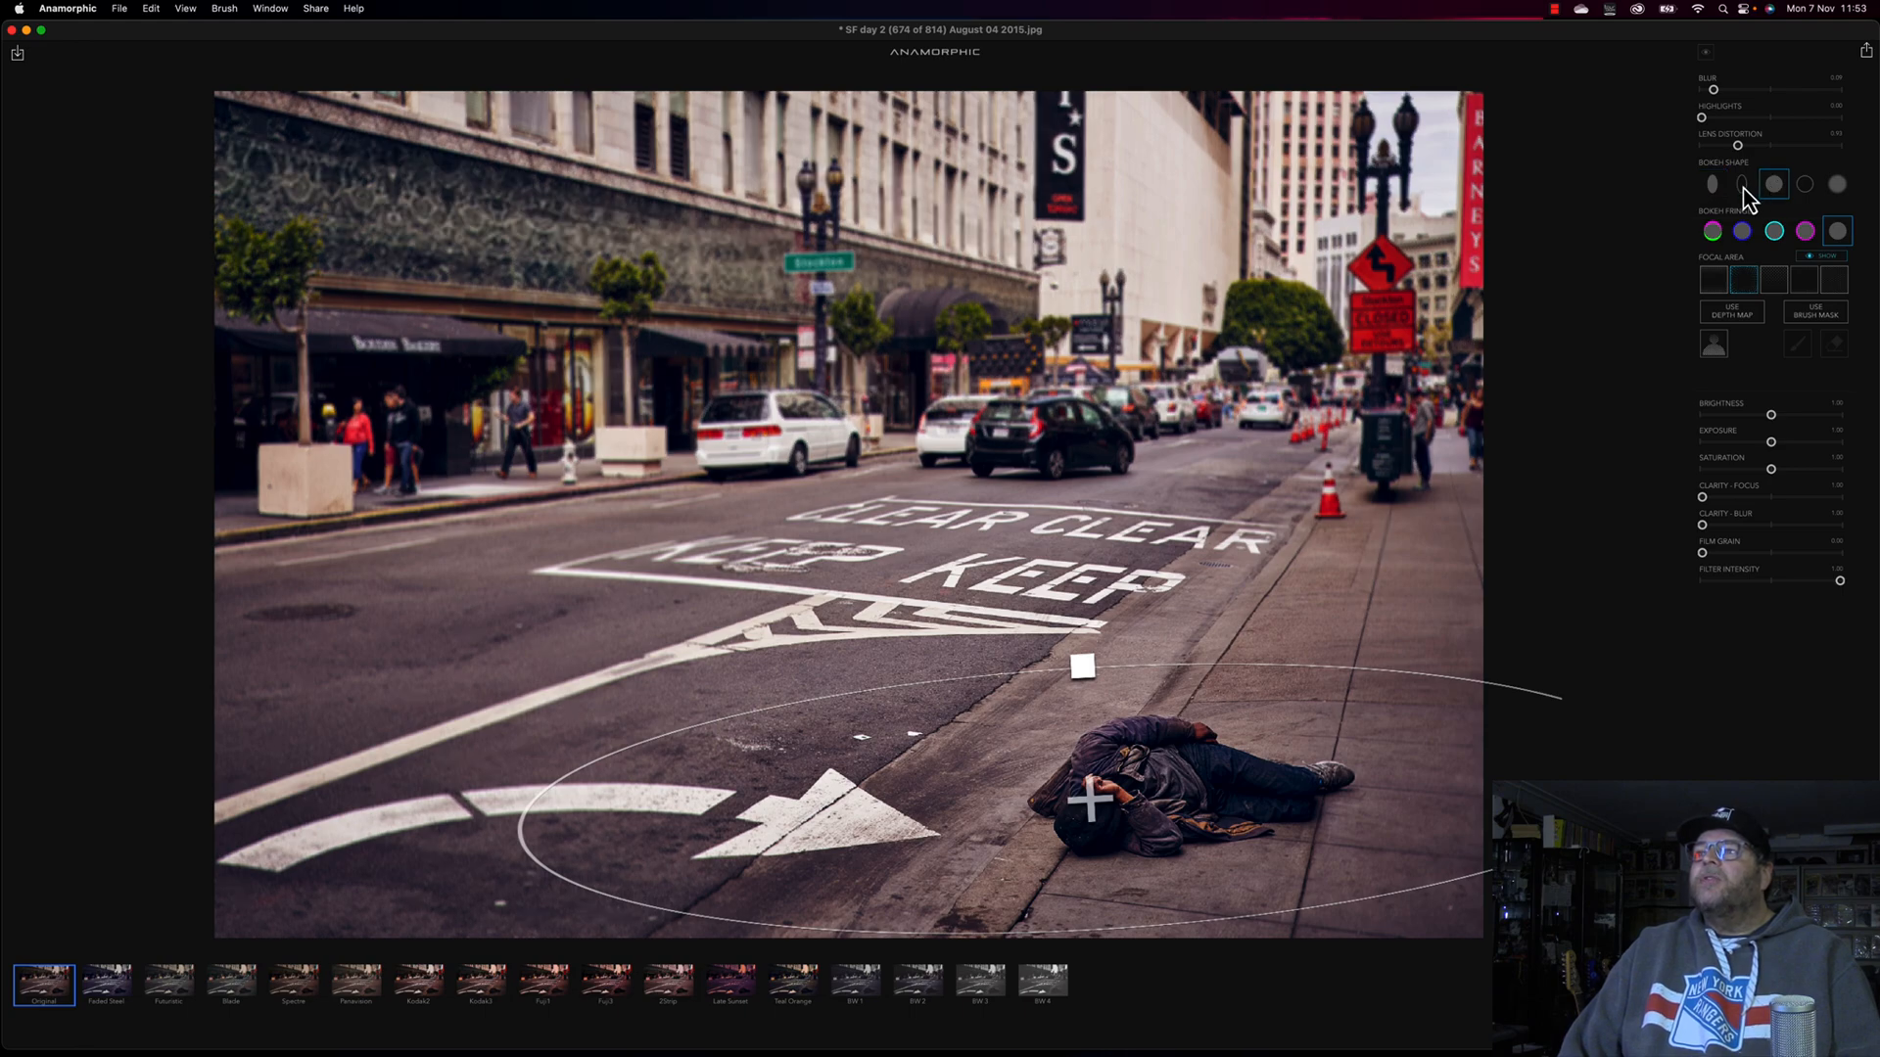
left_click(1744, 188)
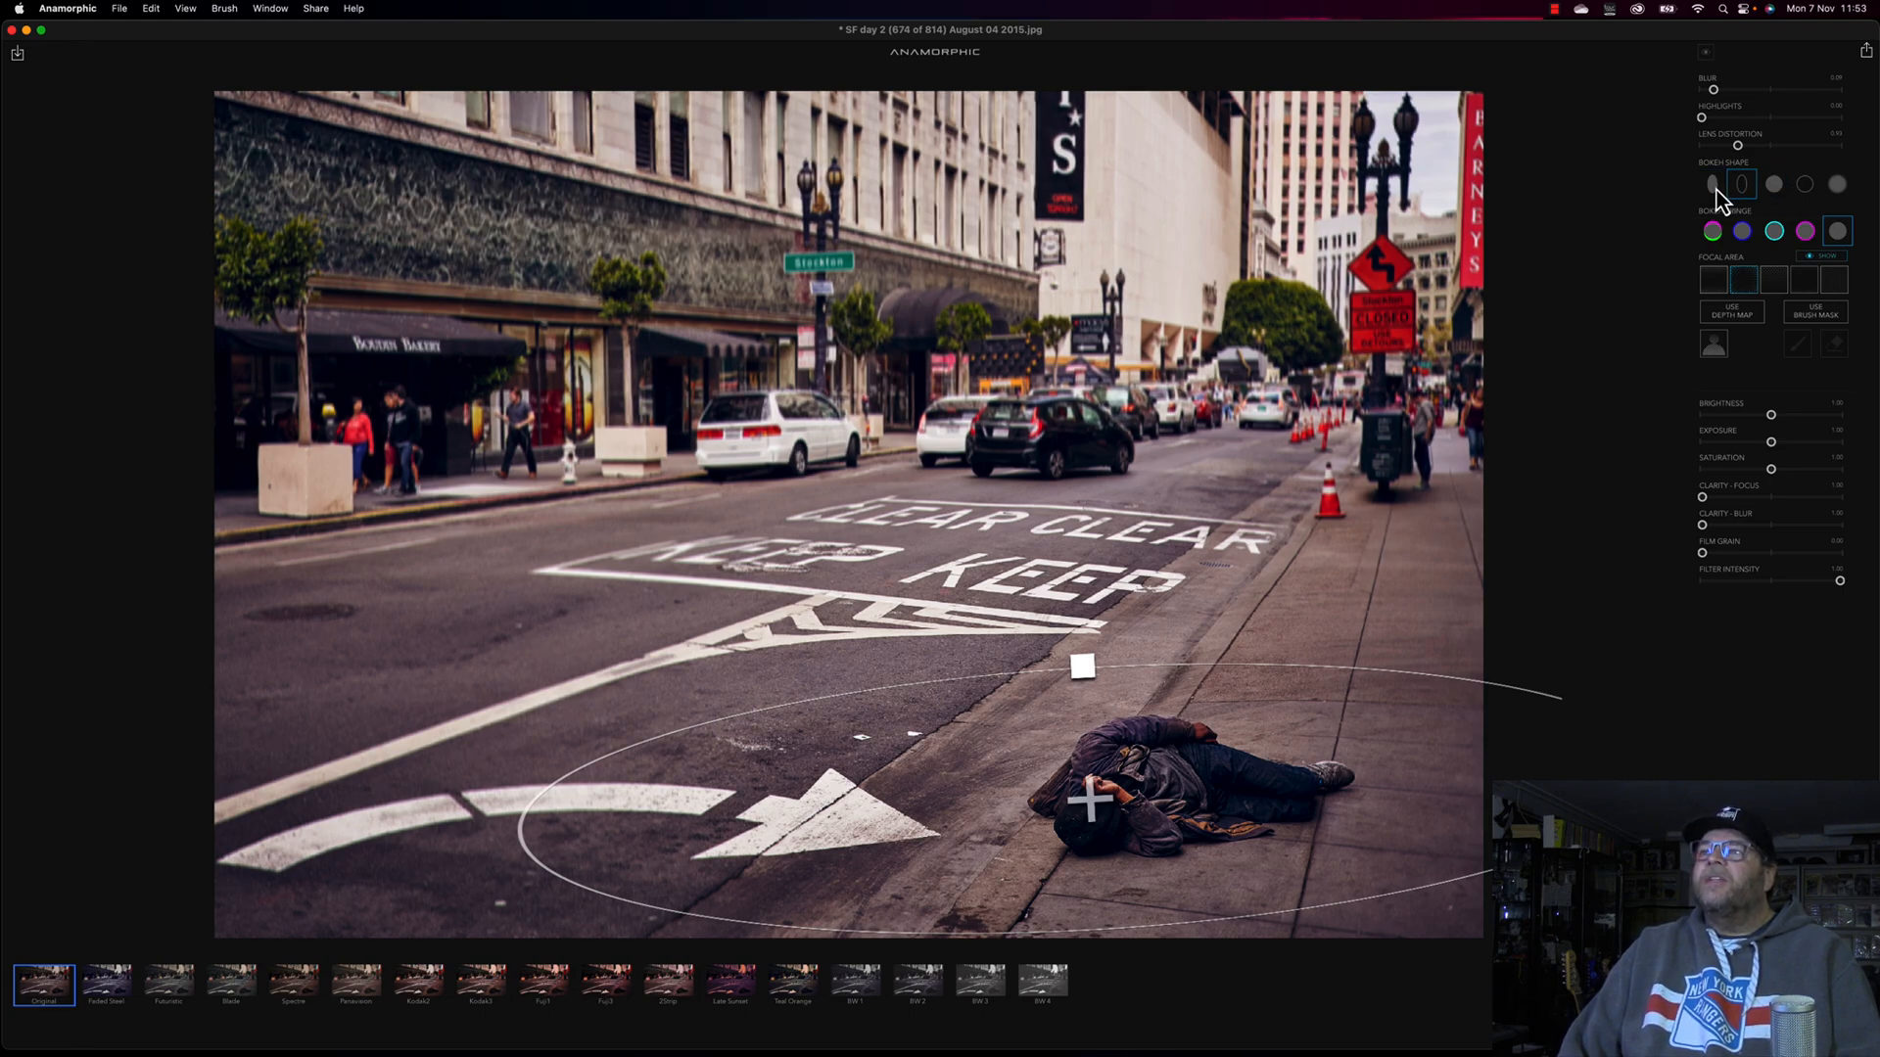
left_click(1716, 190)
left_click(1806, 187)
left_click(1775, 184)
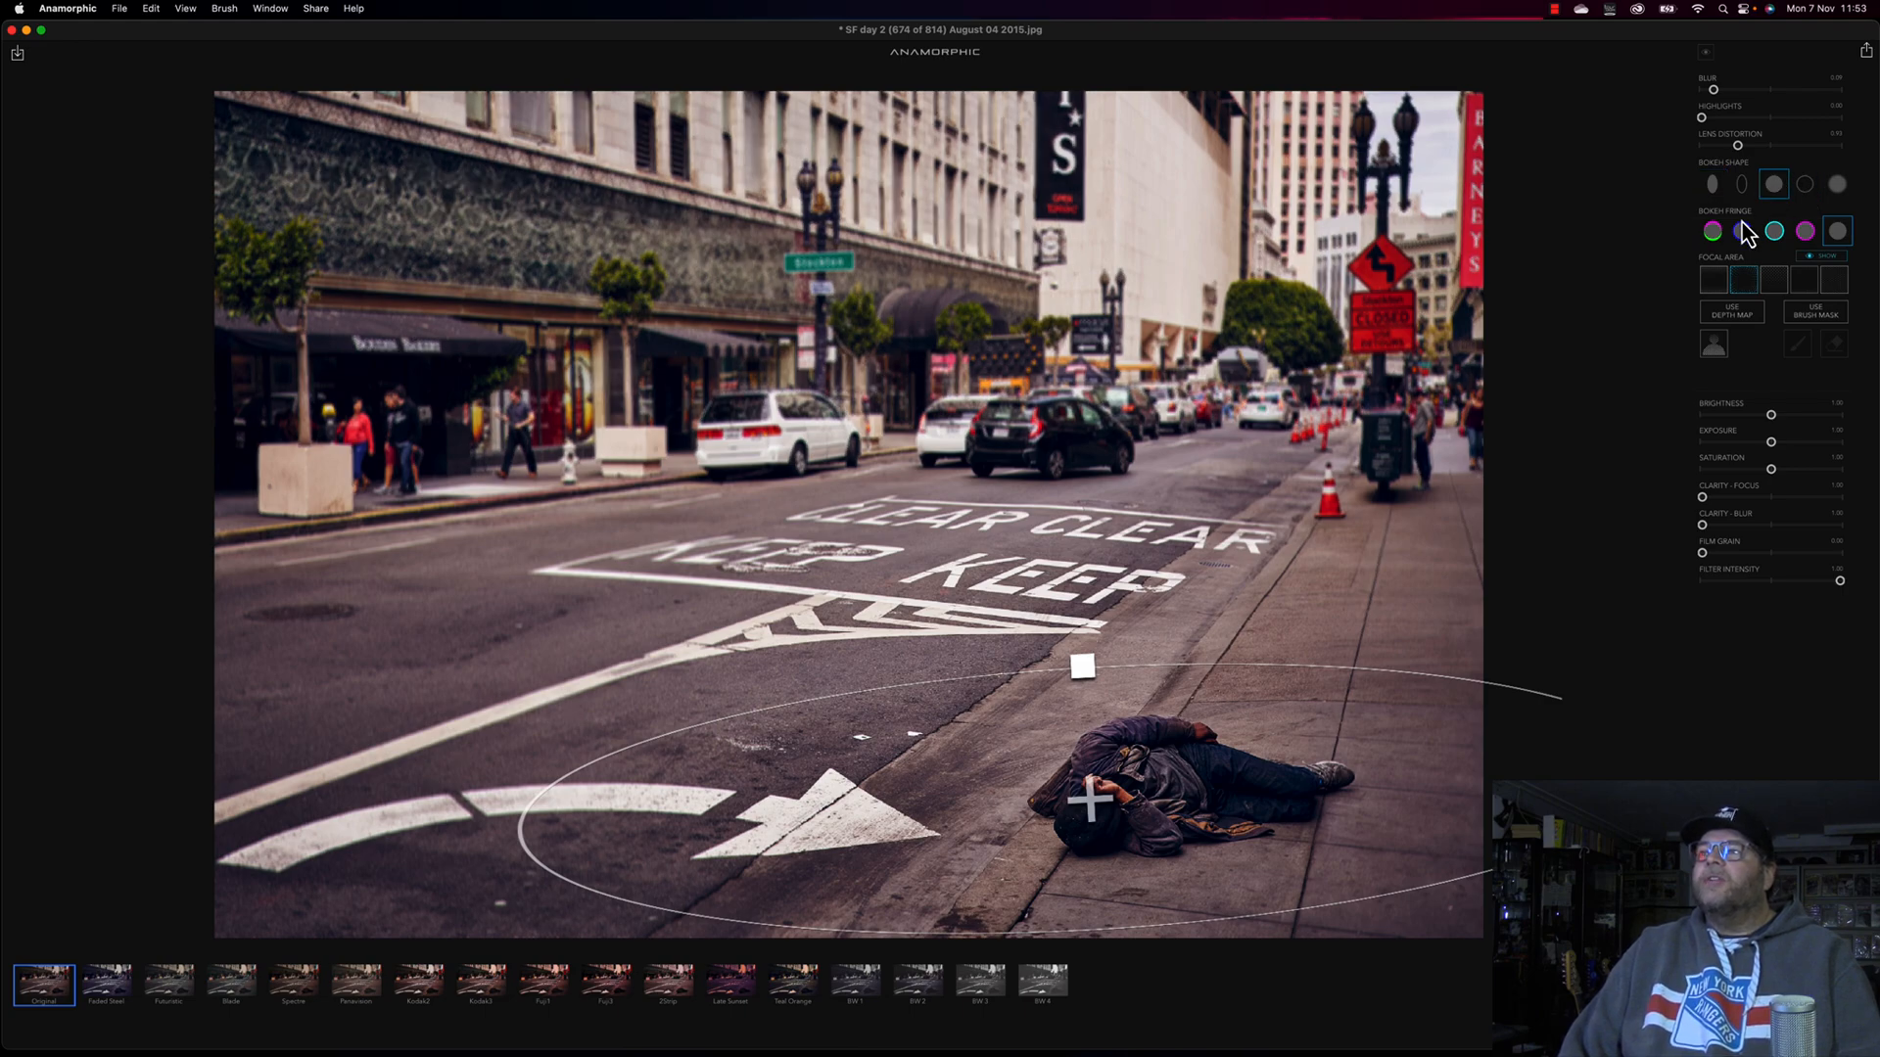
left_click(1741, 235)
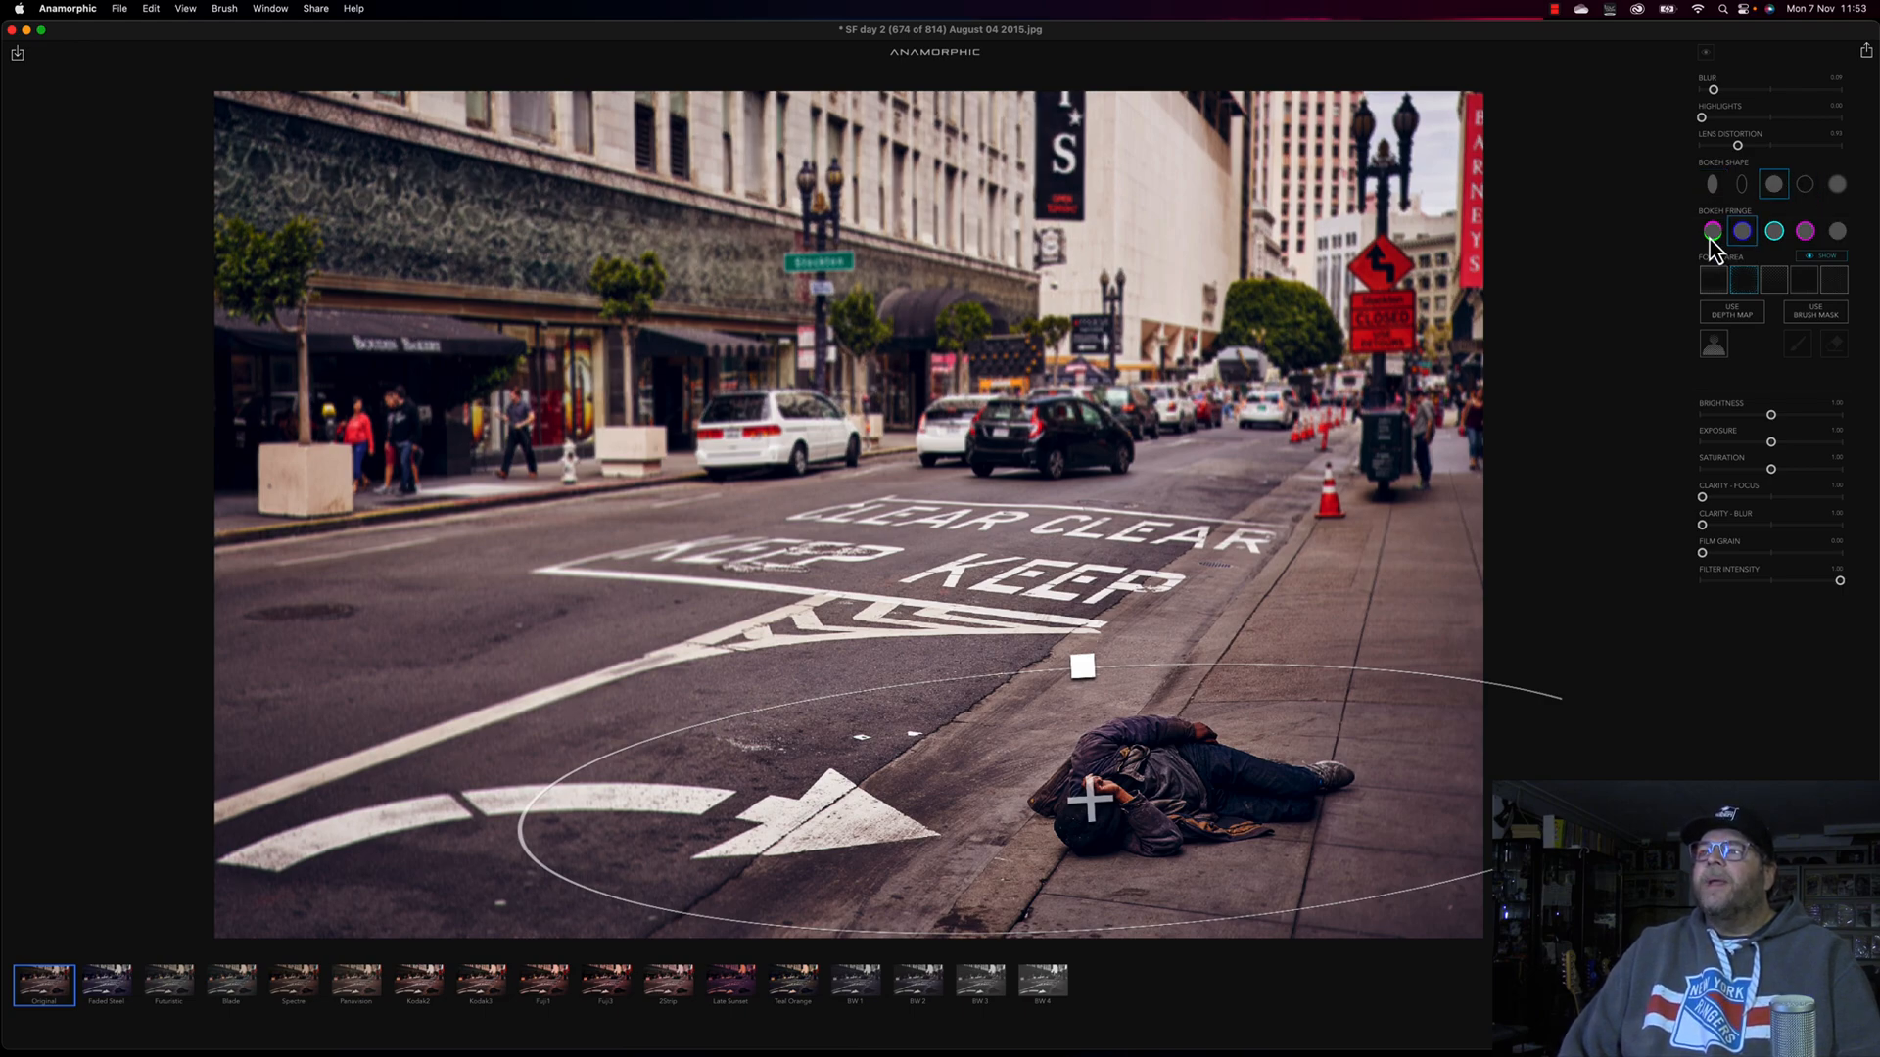
left_click(1712, 233)
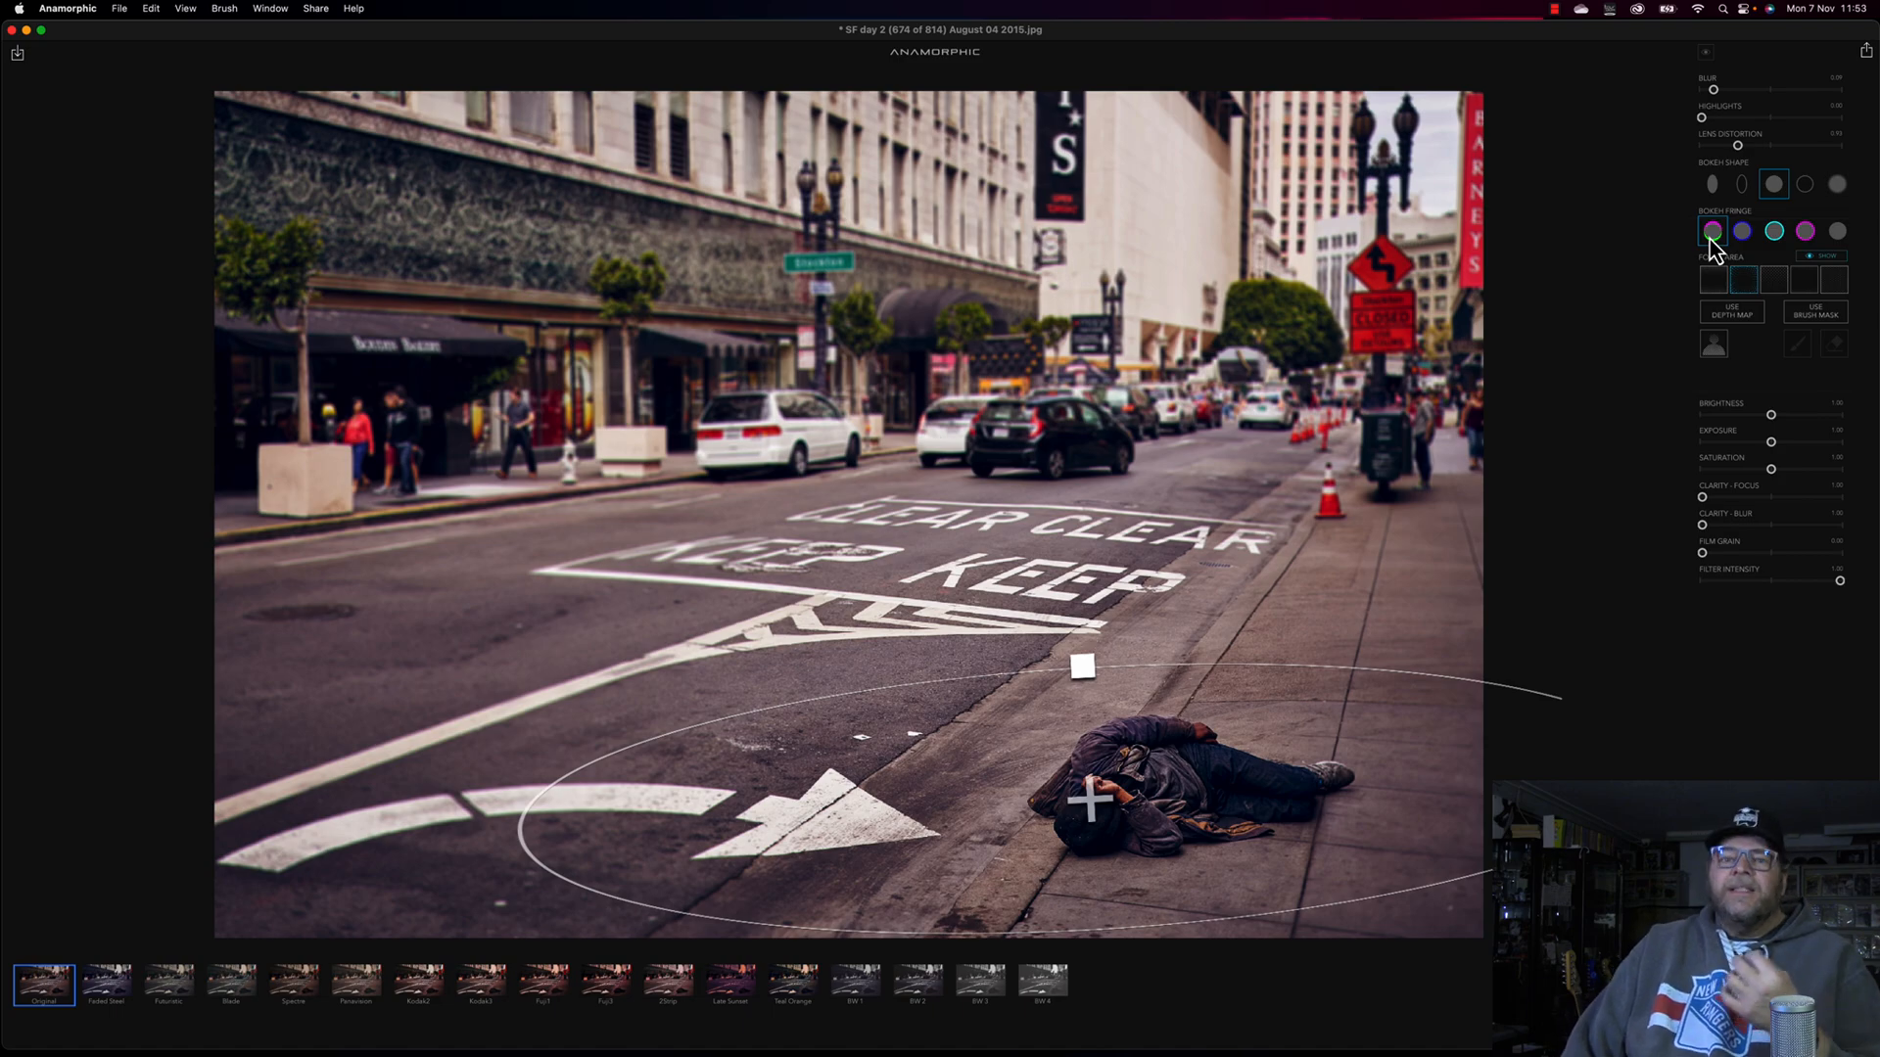
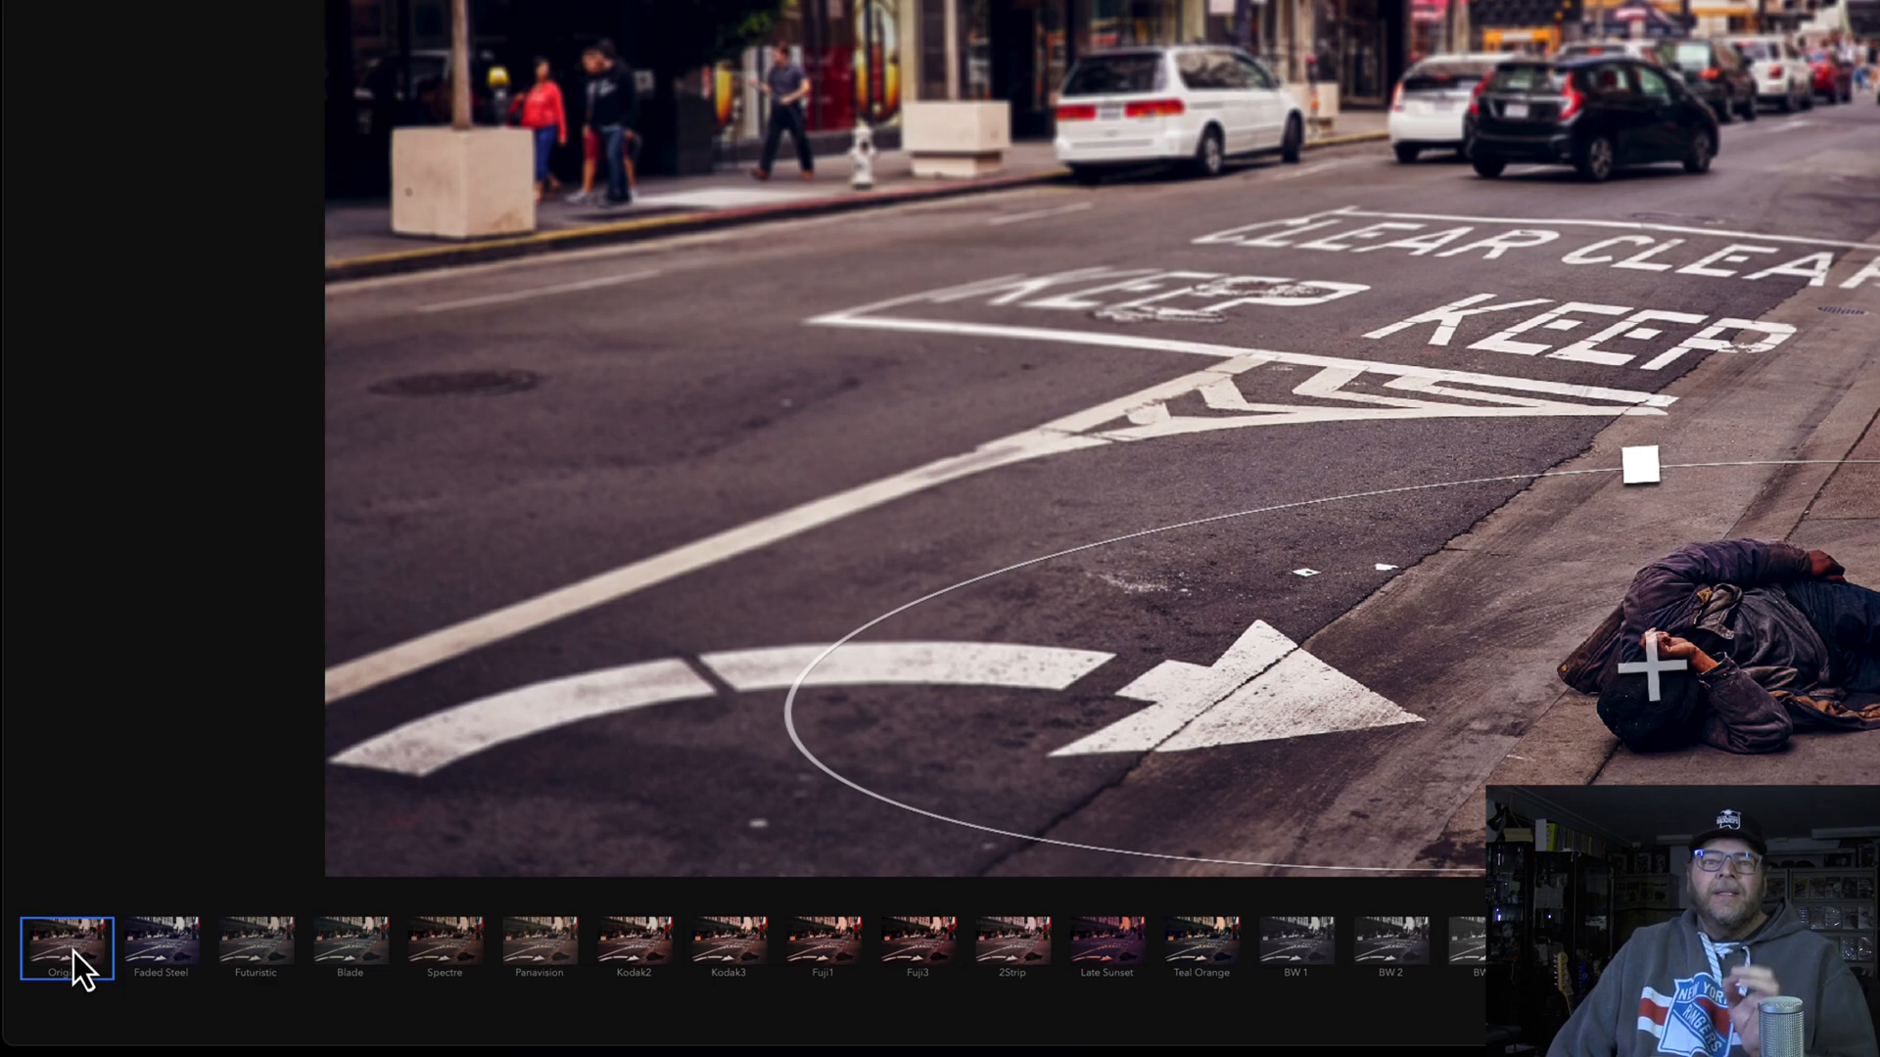
- Compare the color filters from Faded Steel through the Kodak and Fuji looks, settling on Fuji3
left_click(168, 949)
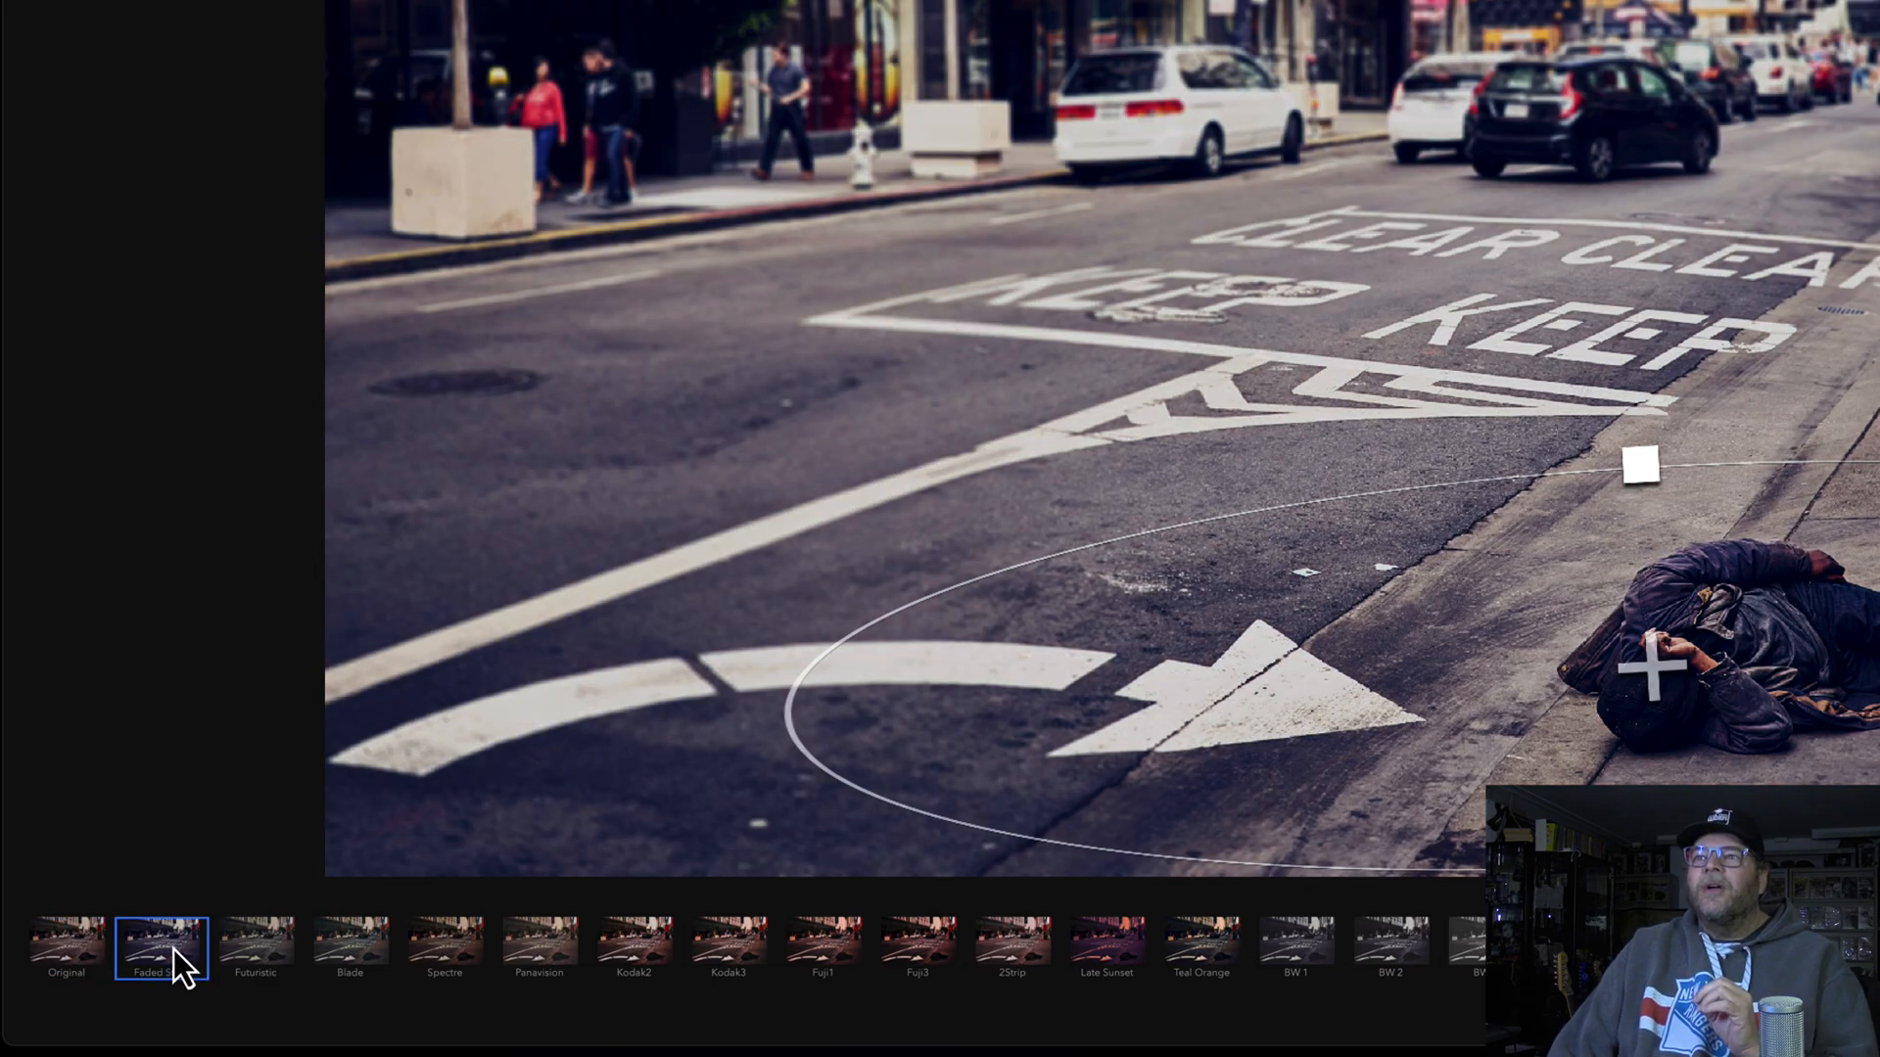
left_click(282, 948)
left_click(338, 949)
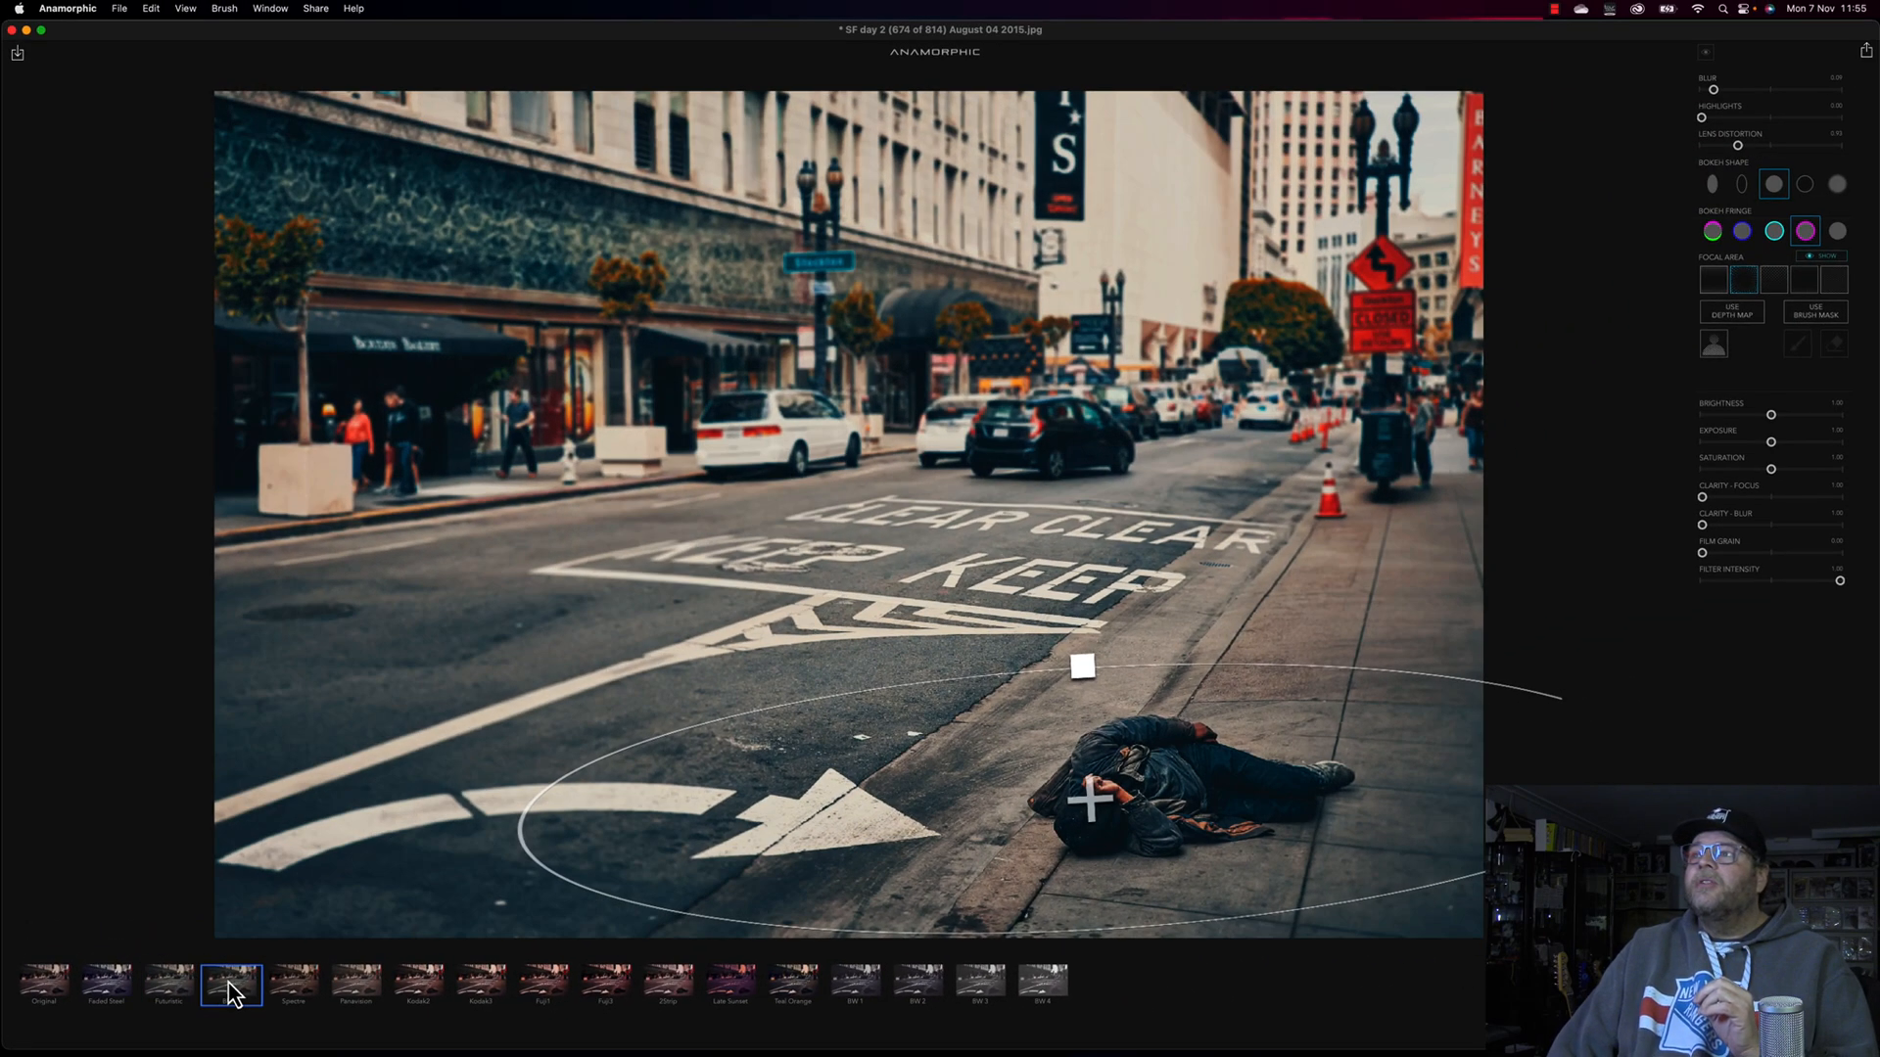
left_click(293, 987)
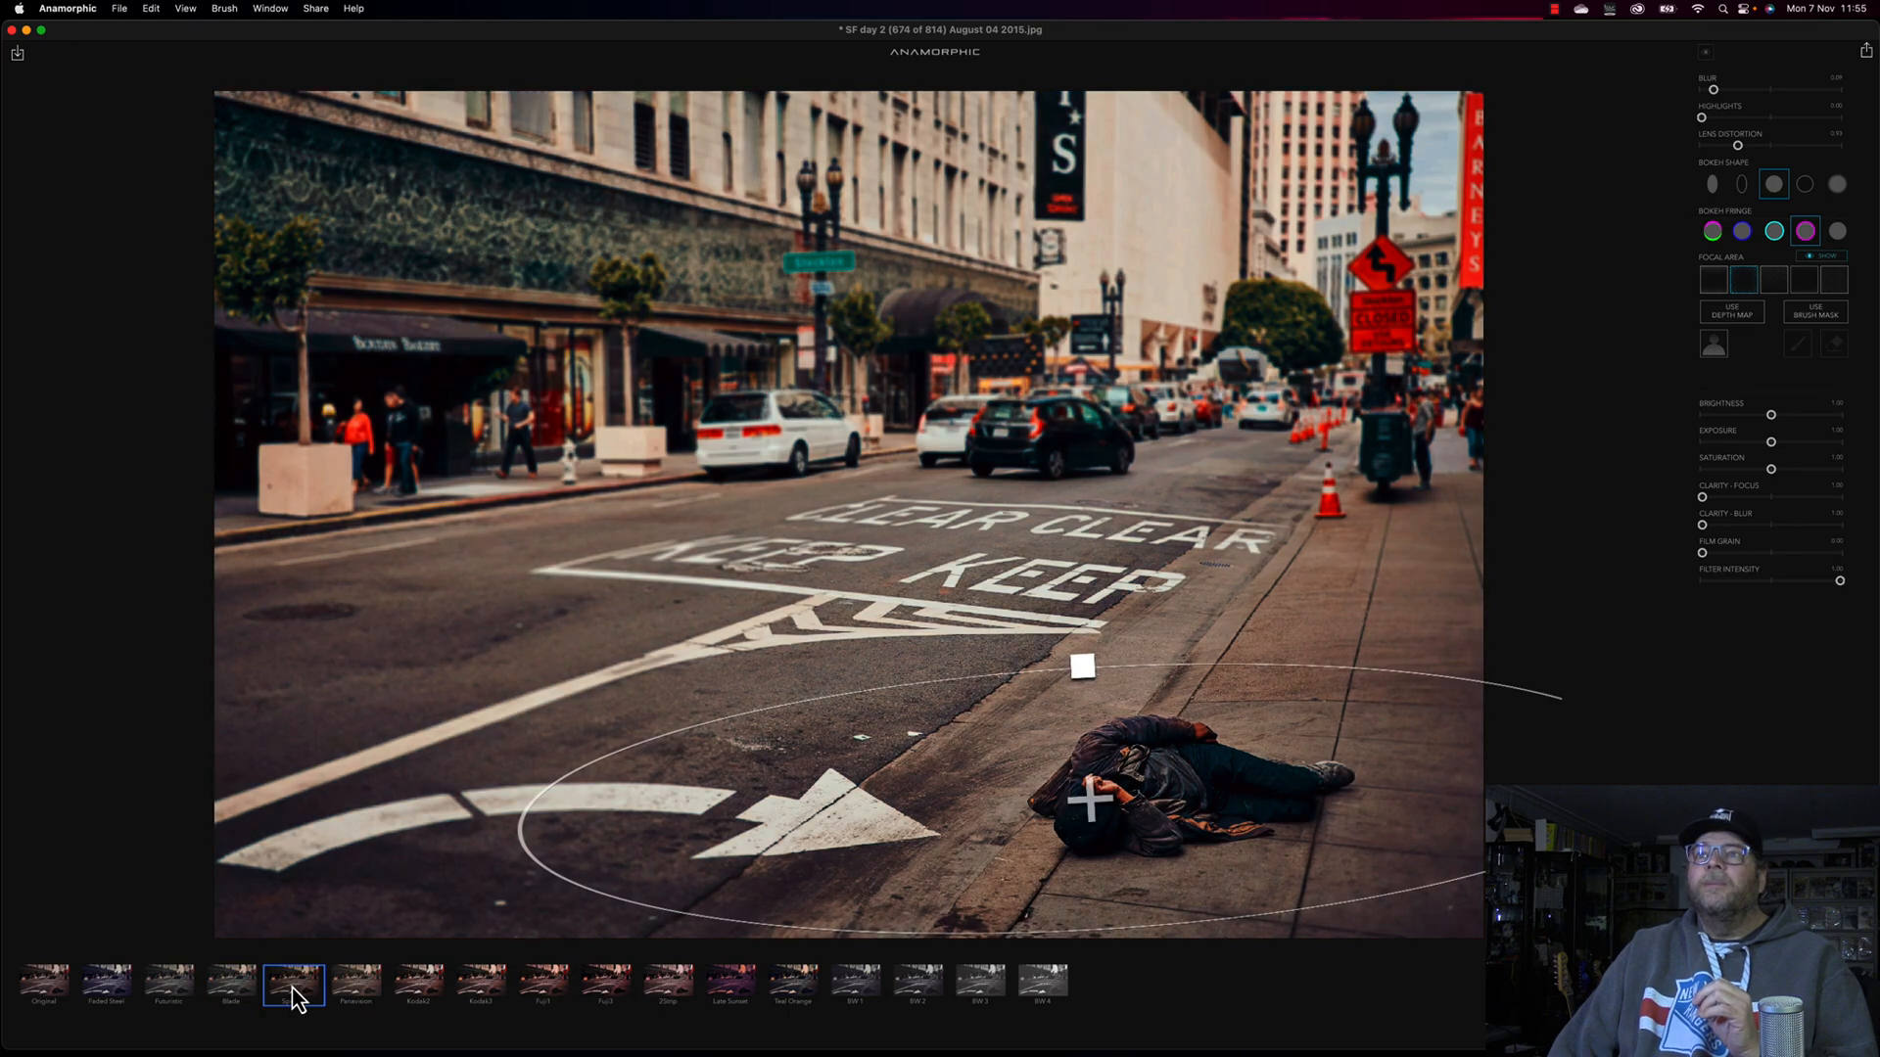
left_click(358, 990)
left_click(435, 989)
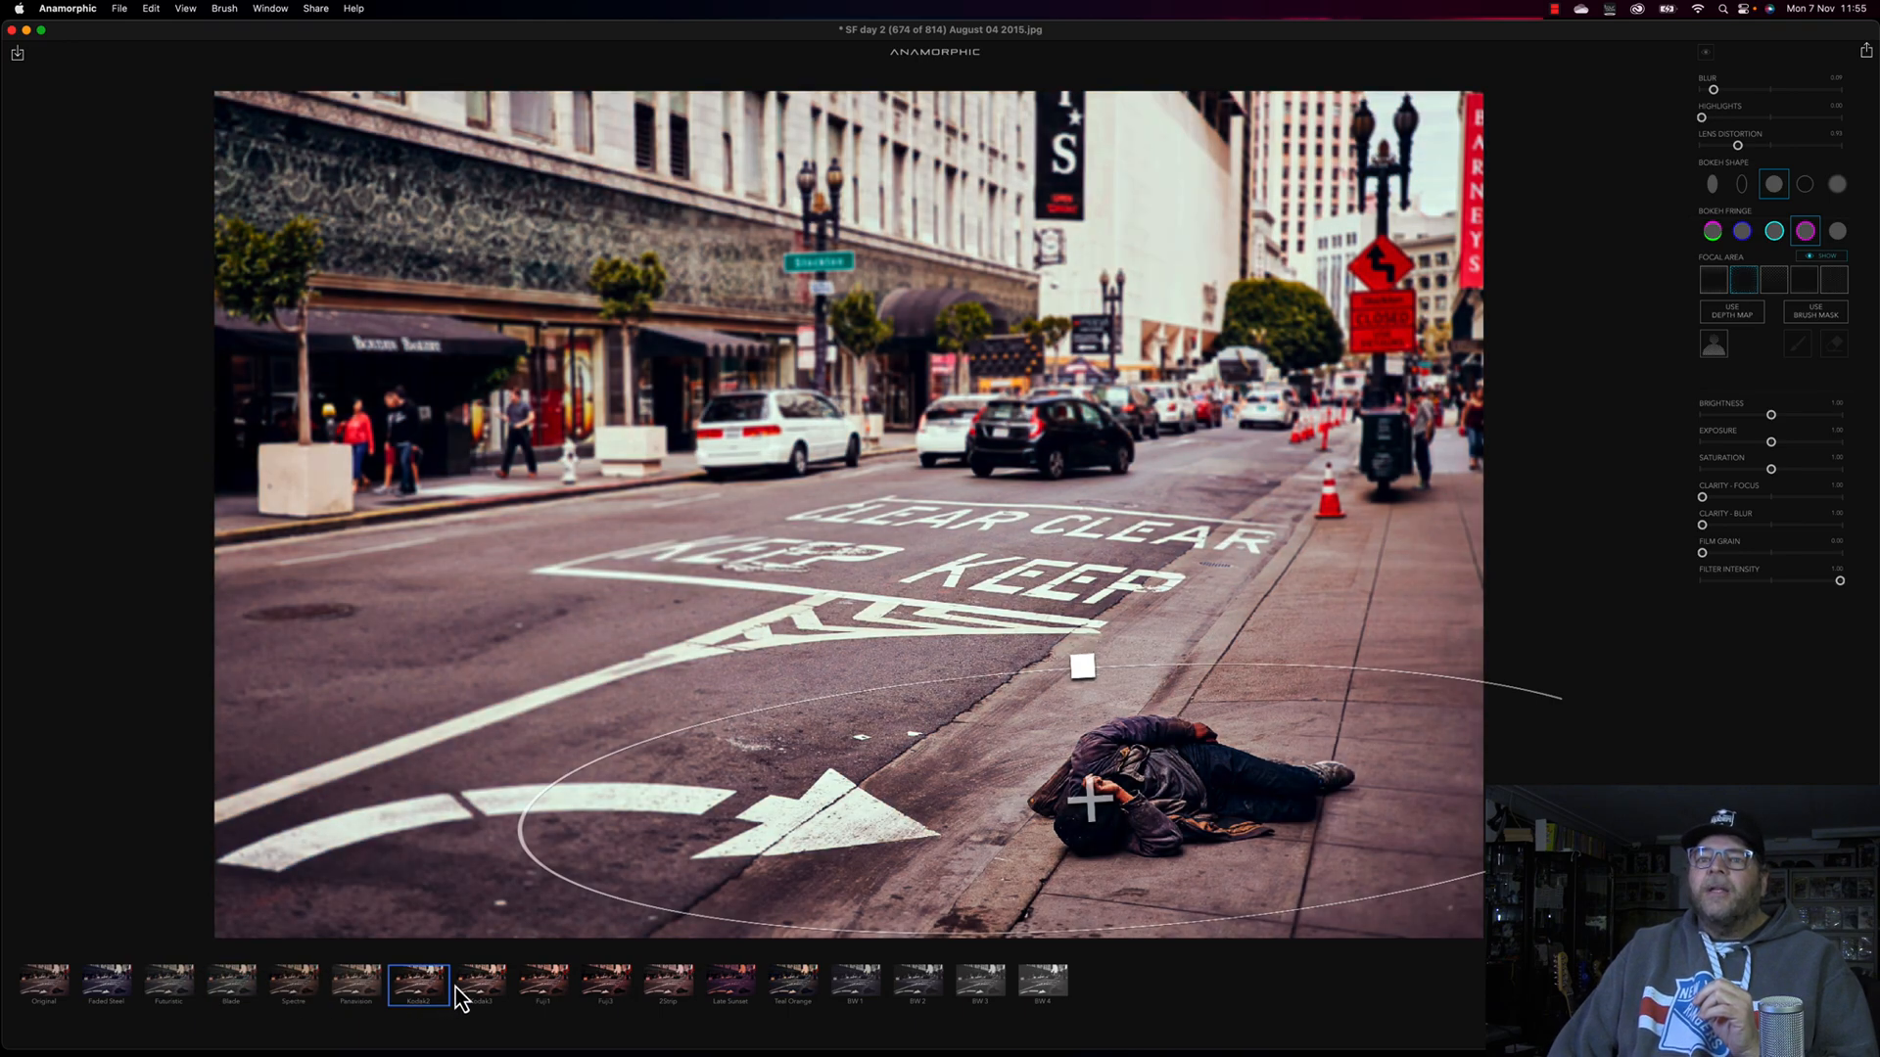
left_click(485, 987)
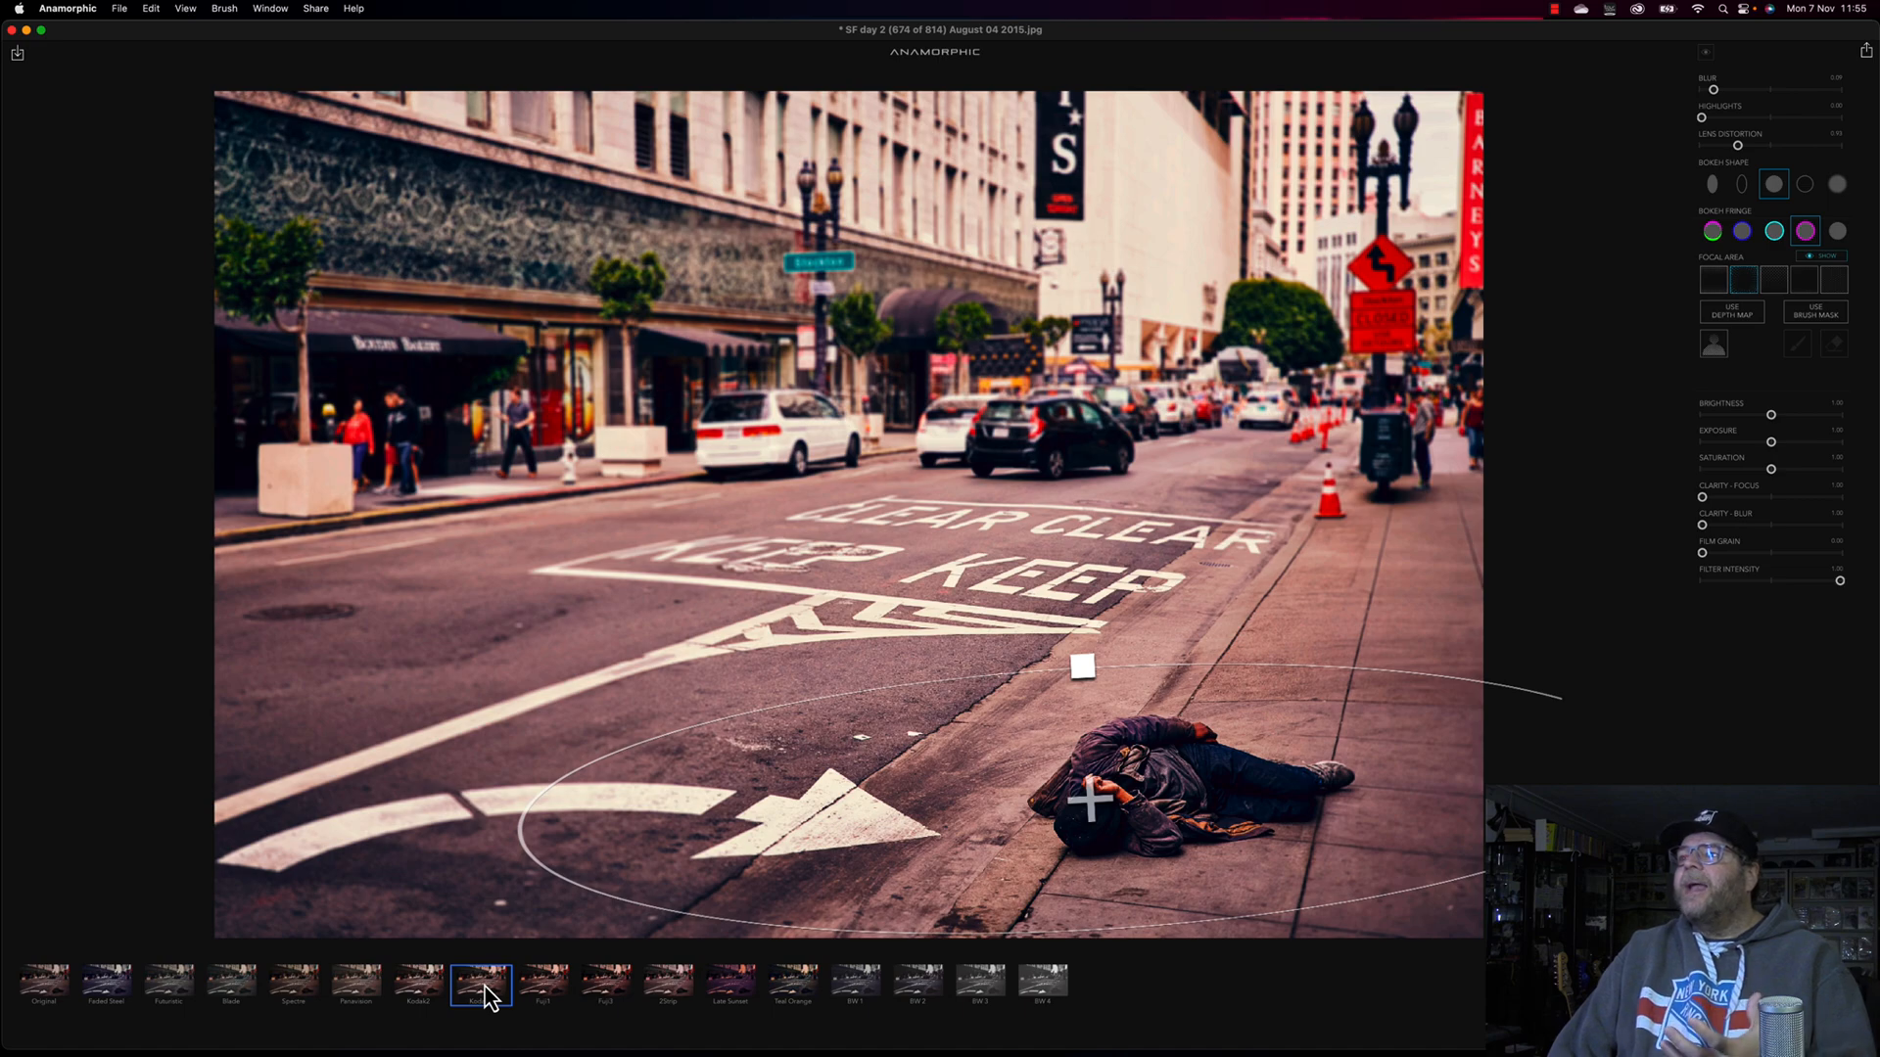
left_click(545, 991)
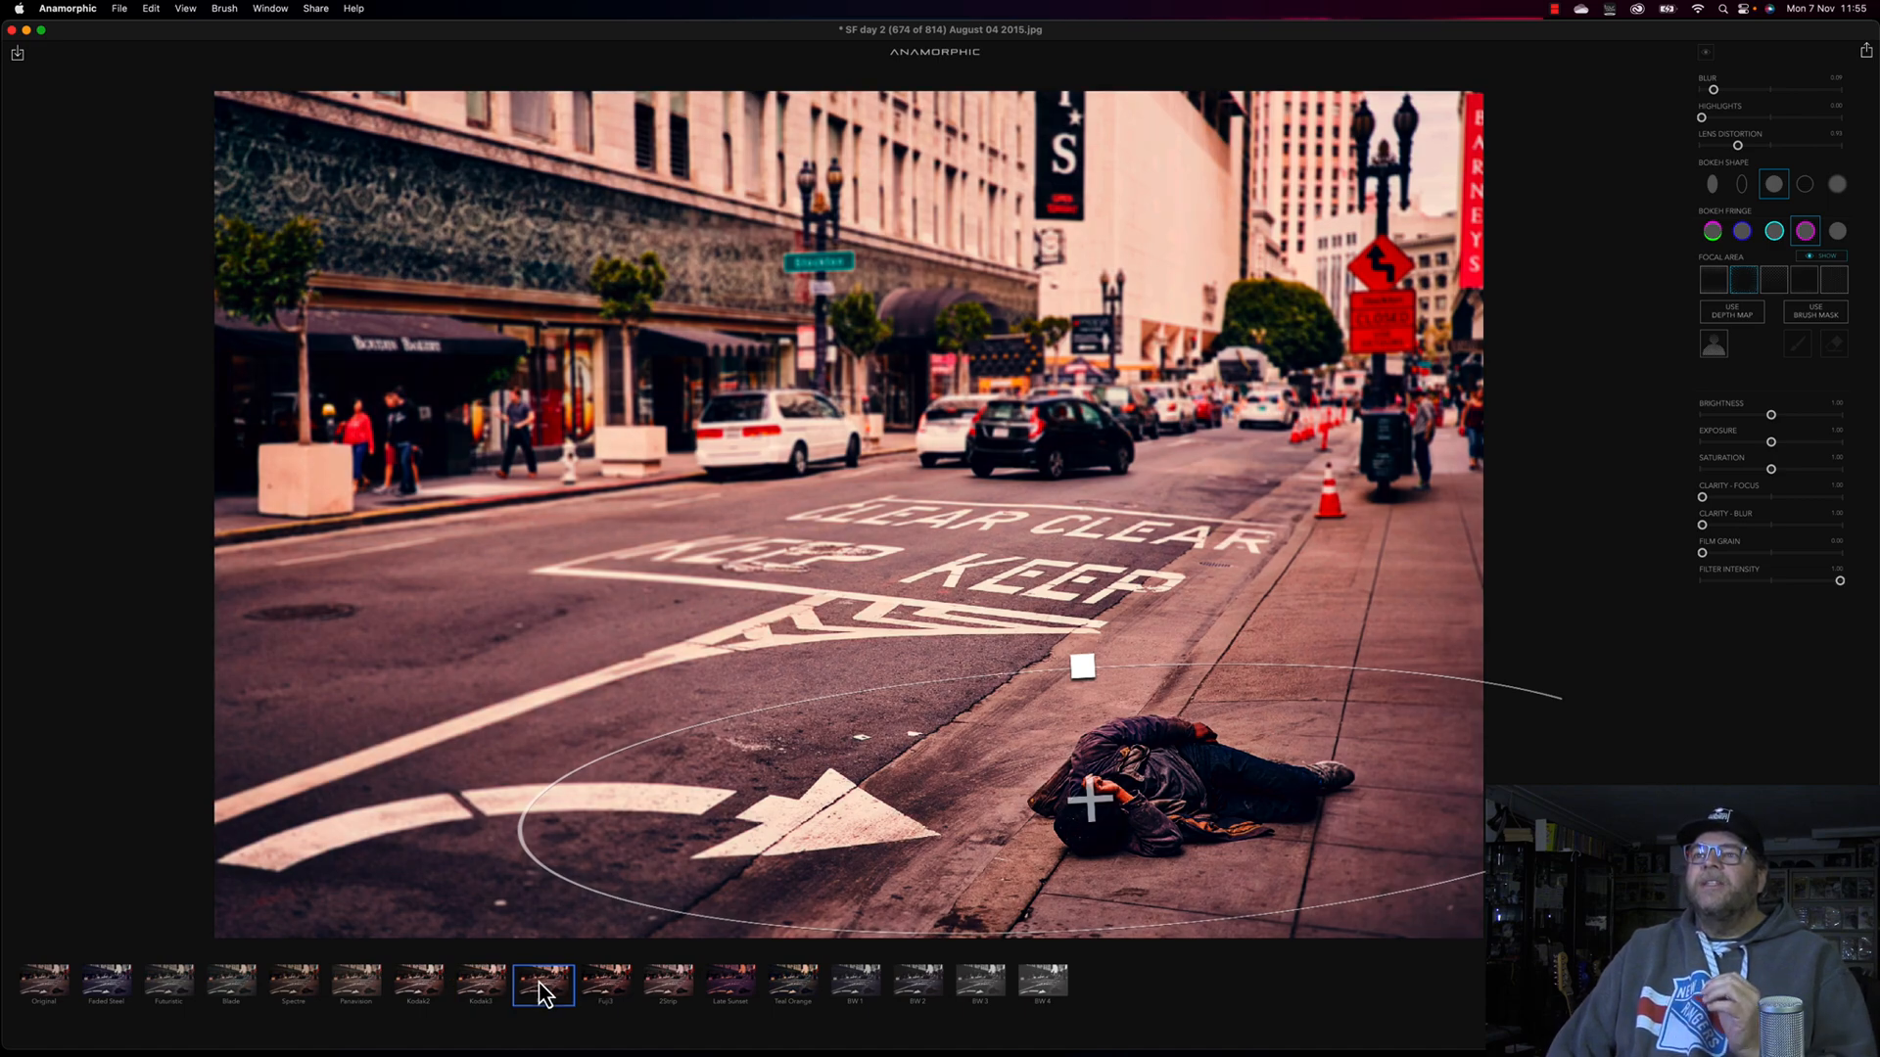
left_click(612, 989)
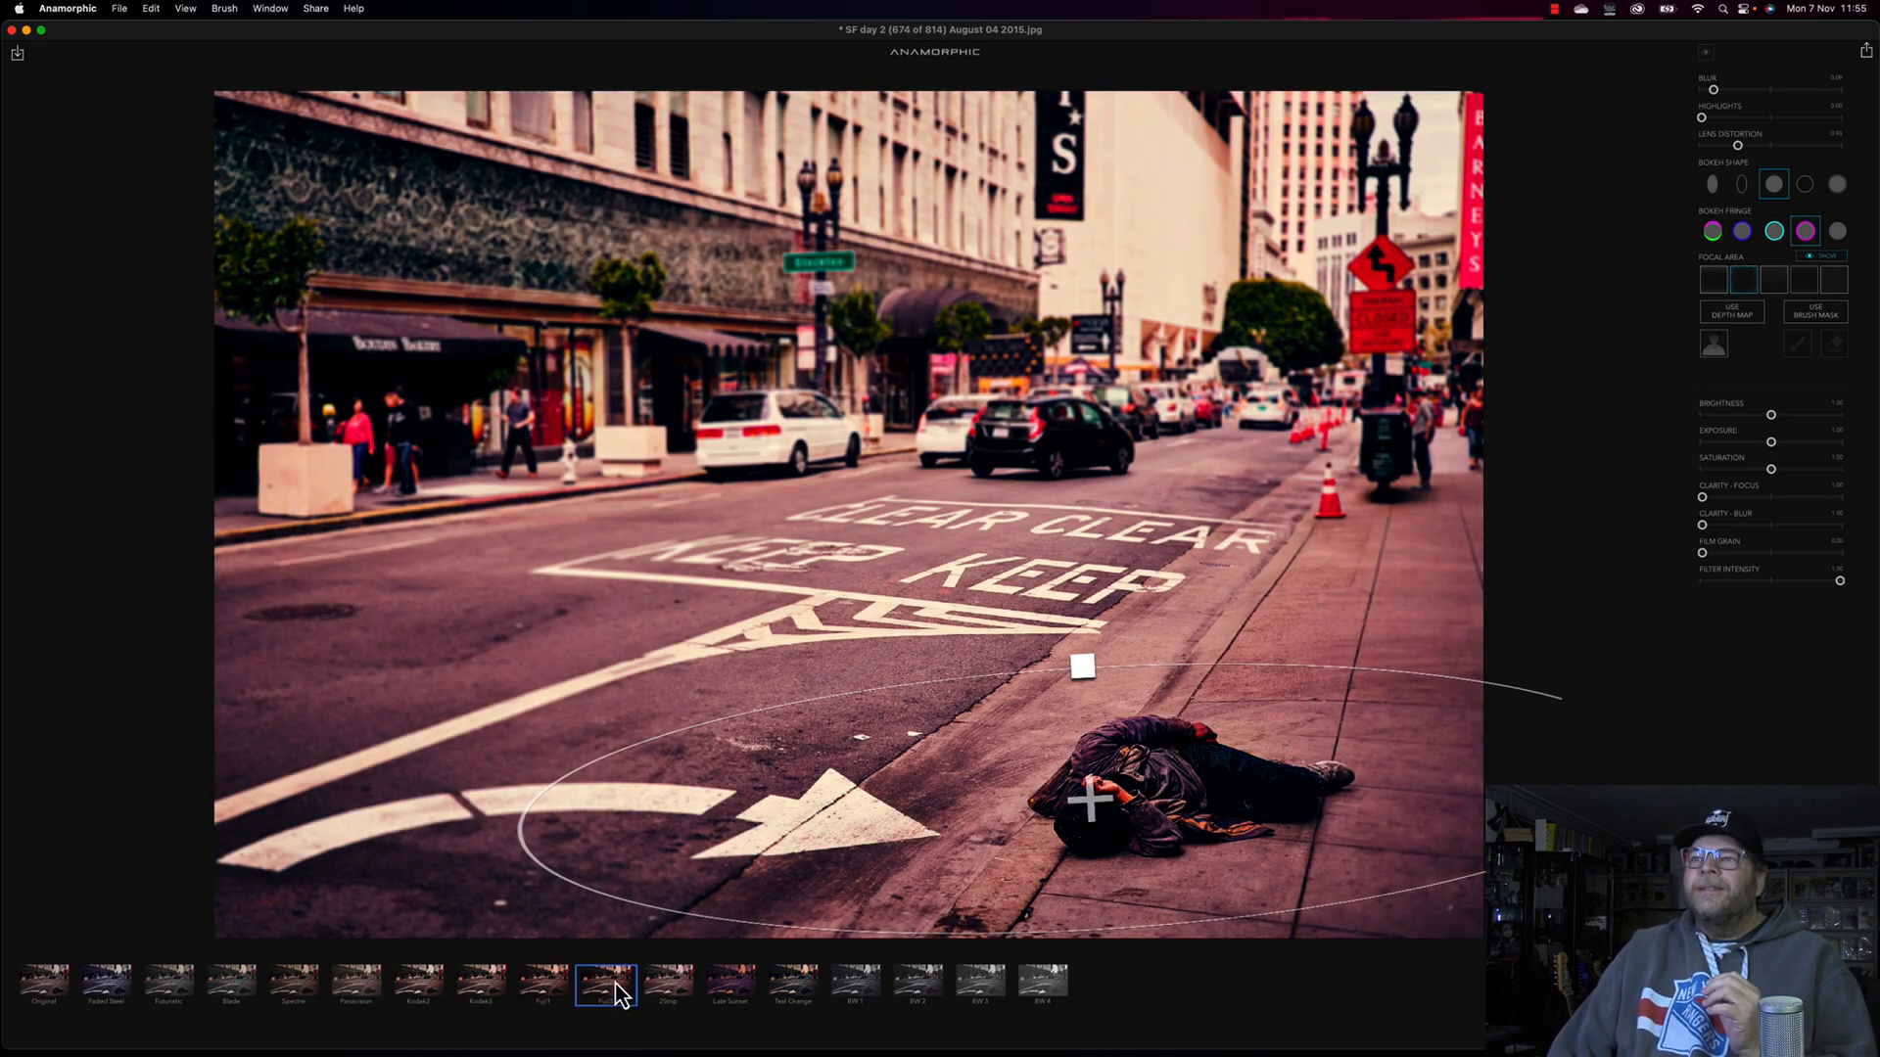
left_click(678, 977)
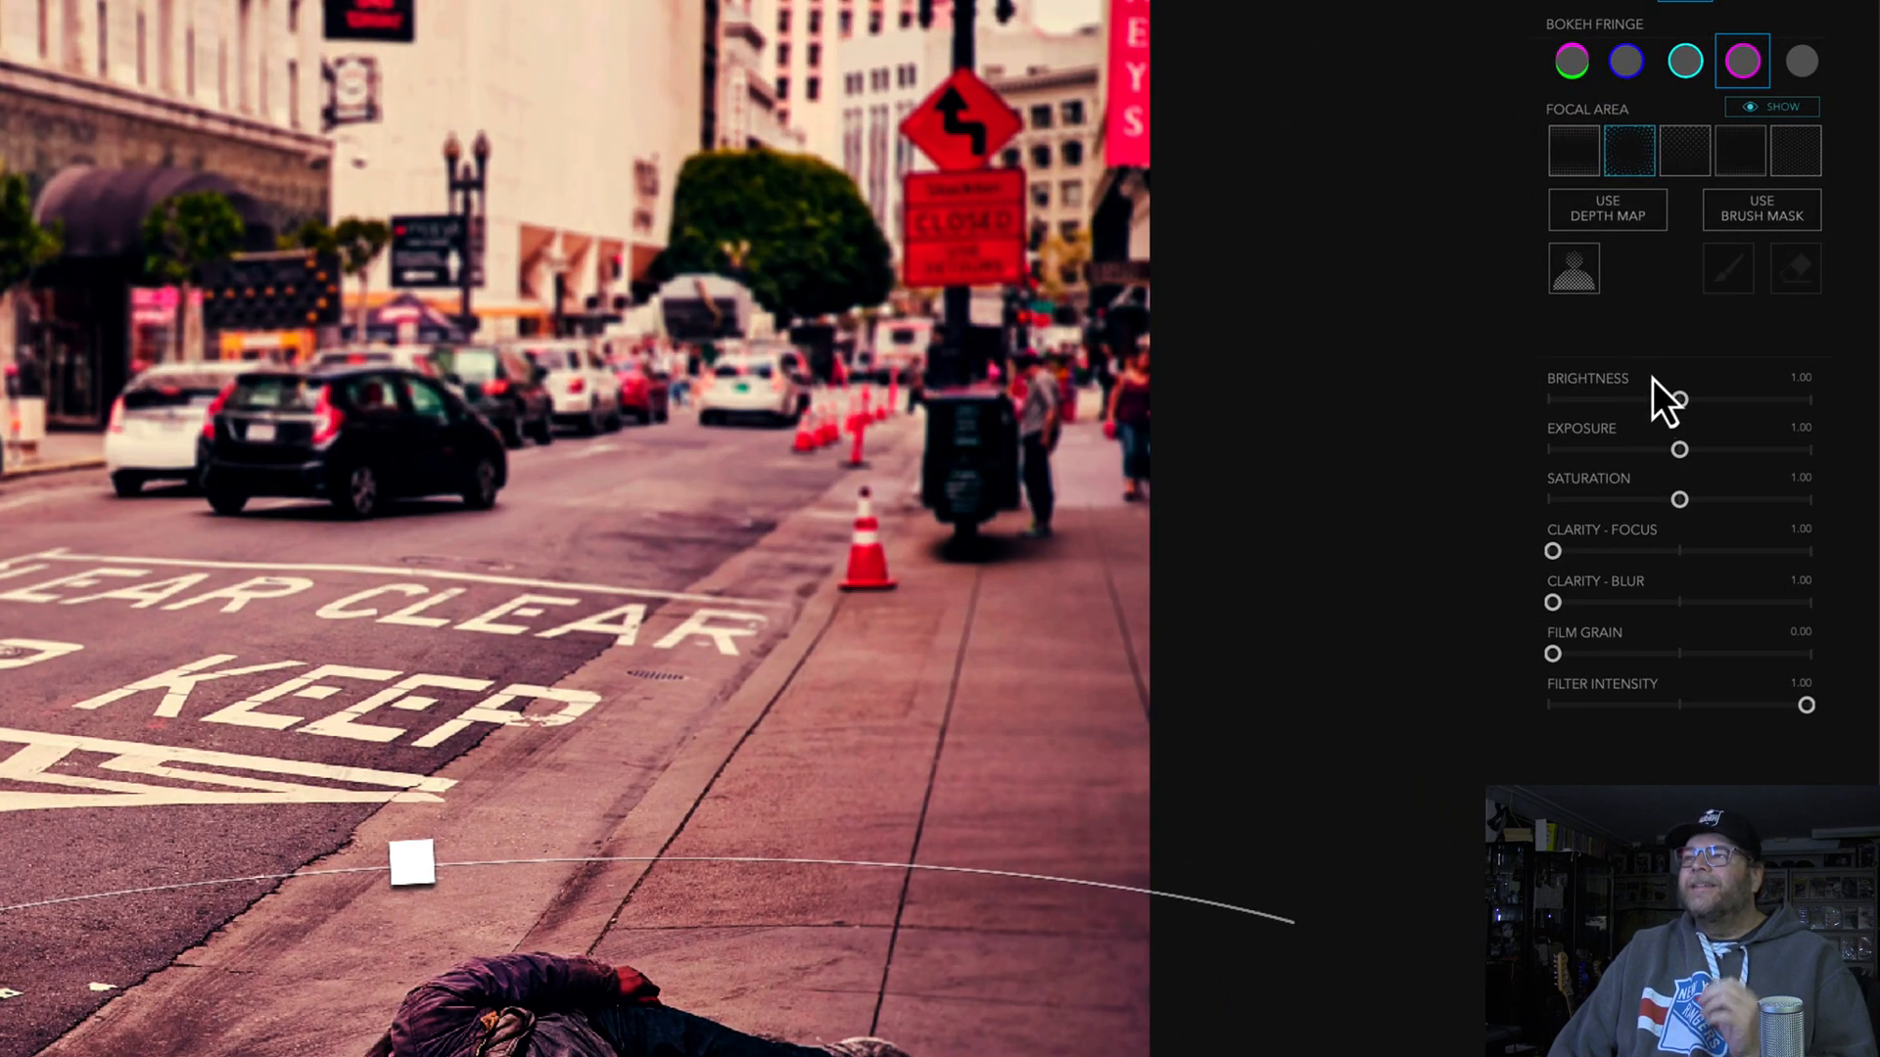
- Slightly lower the street photo's brightness, exposure, saturation and filter intensity
left_click_drag(1679, 400, 1701, 499)
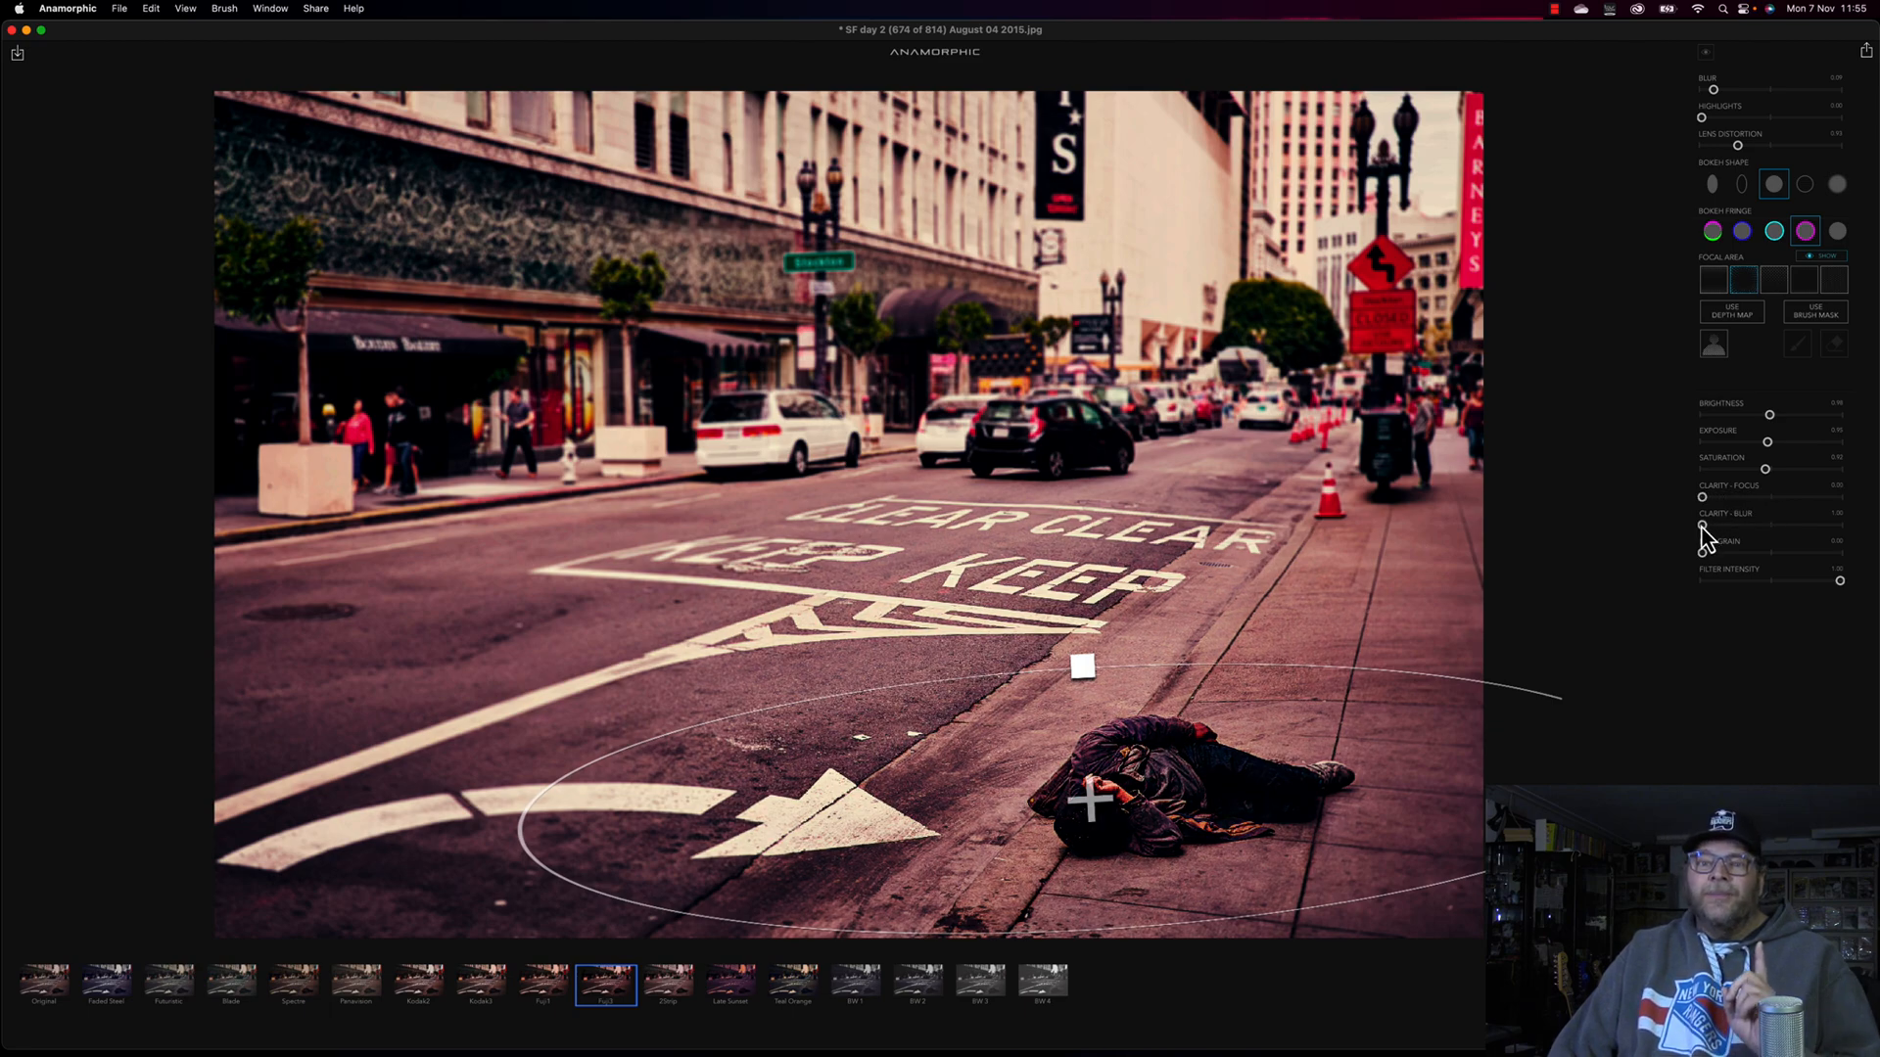
left_click_drag(1704, 535, 1684, 568)
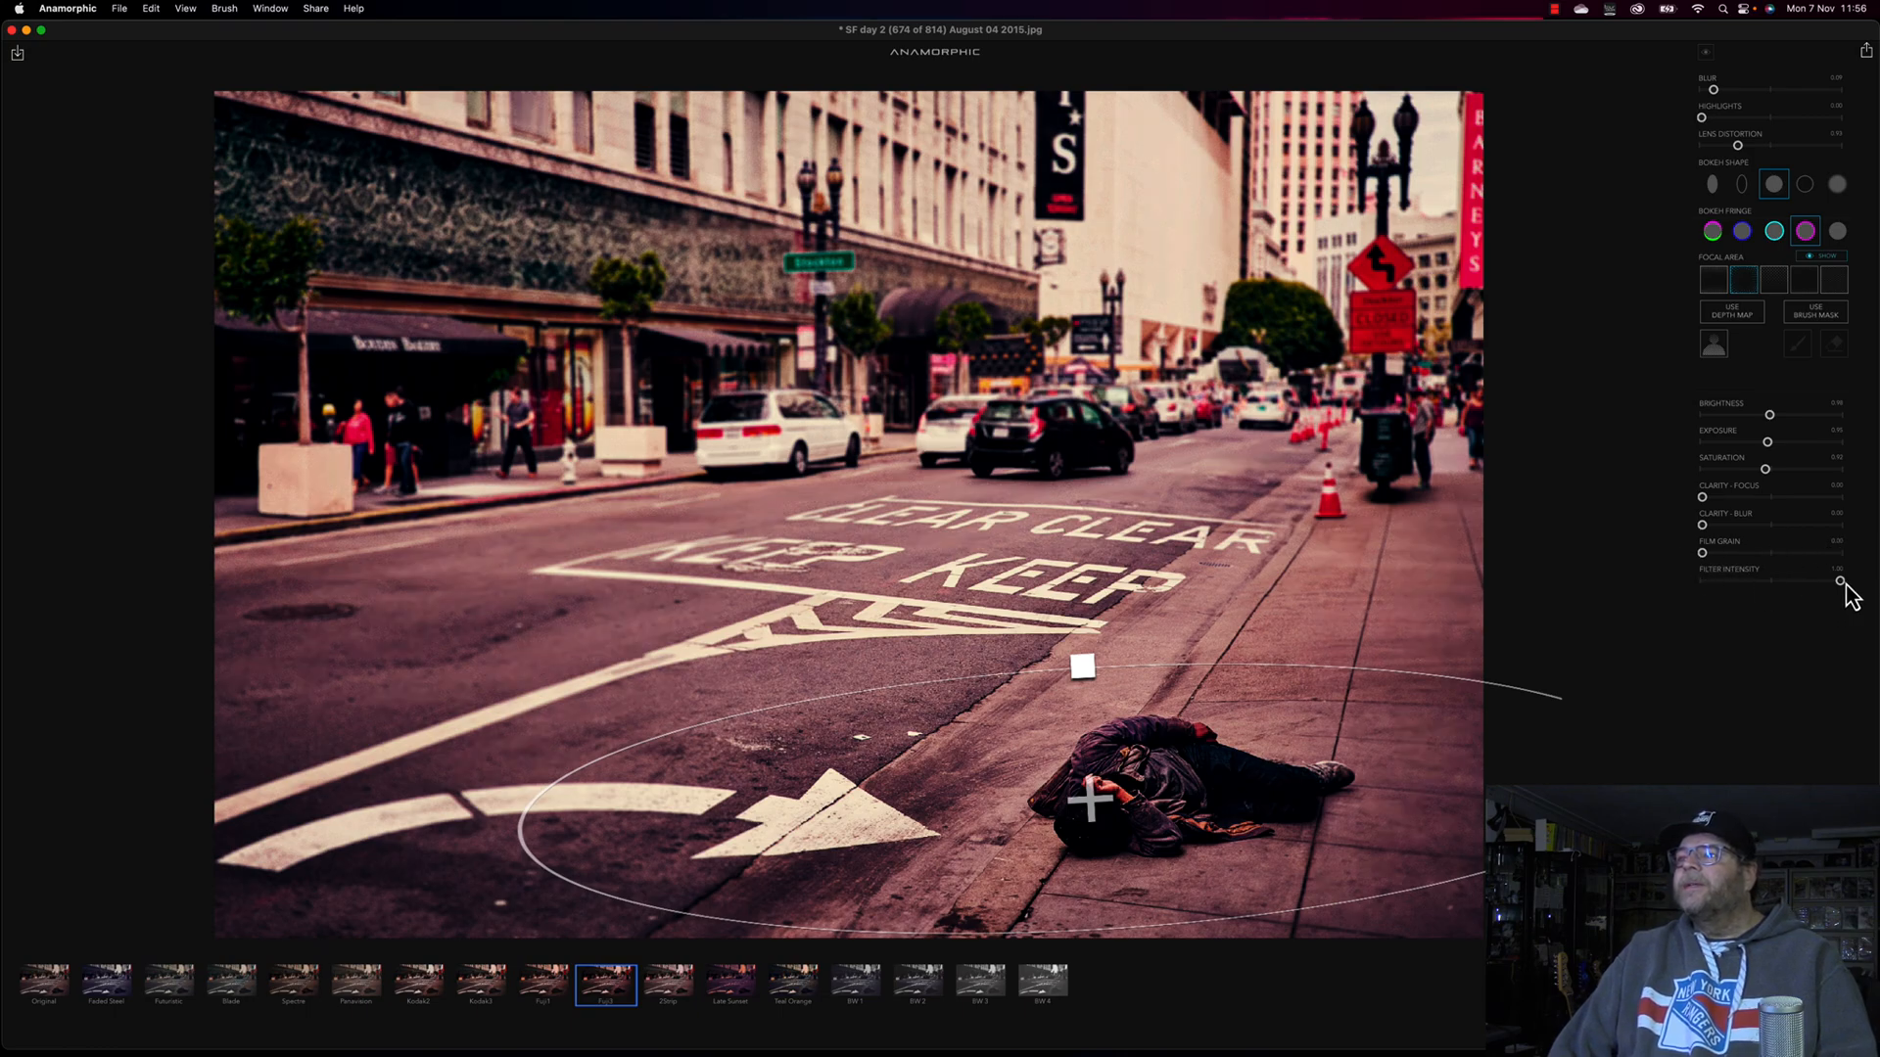
mouse_move(1841, 583)
left_mouse_down()
mouse_move(1649, 613)
mouse_move(1842, 593)
left_mouse_up()
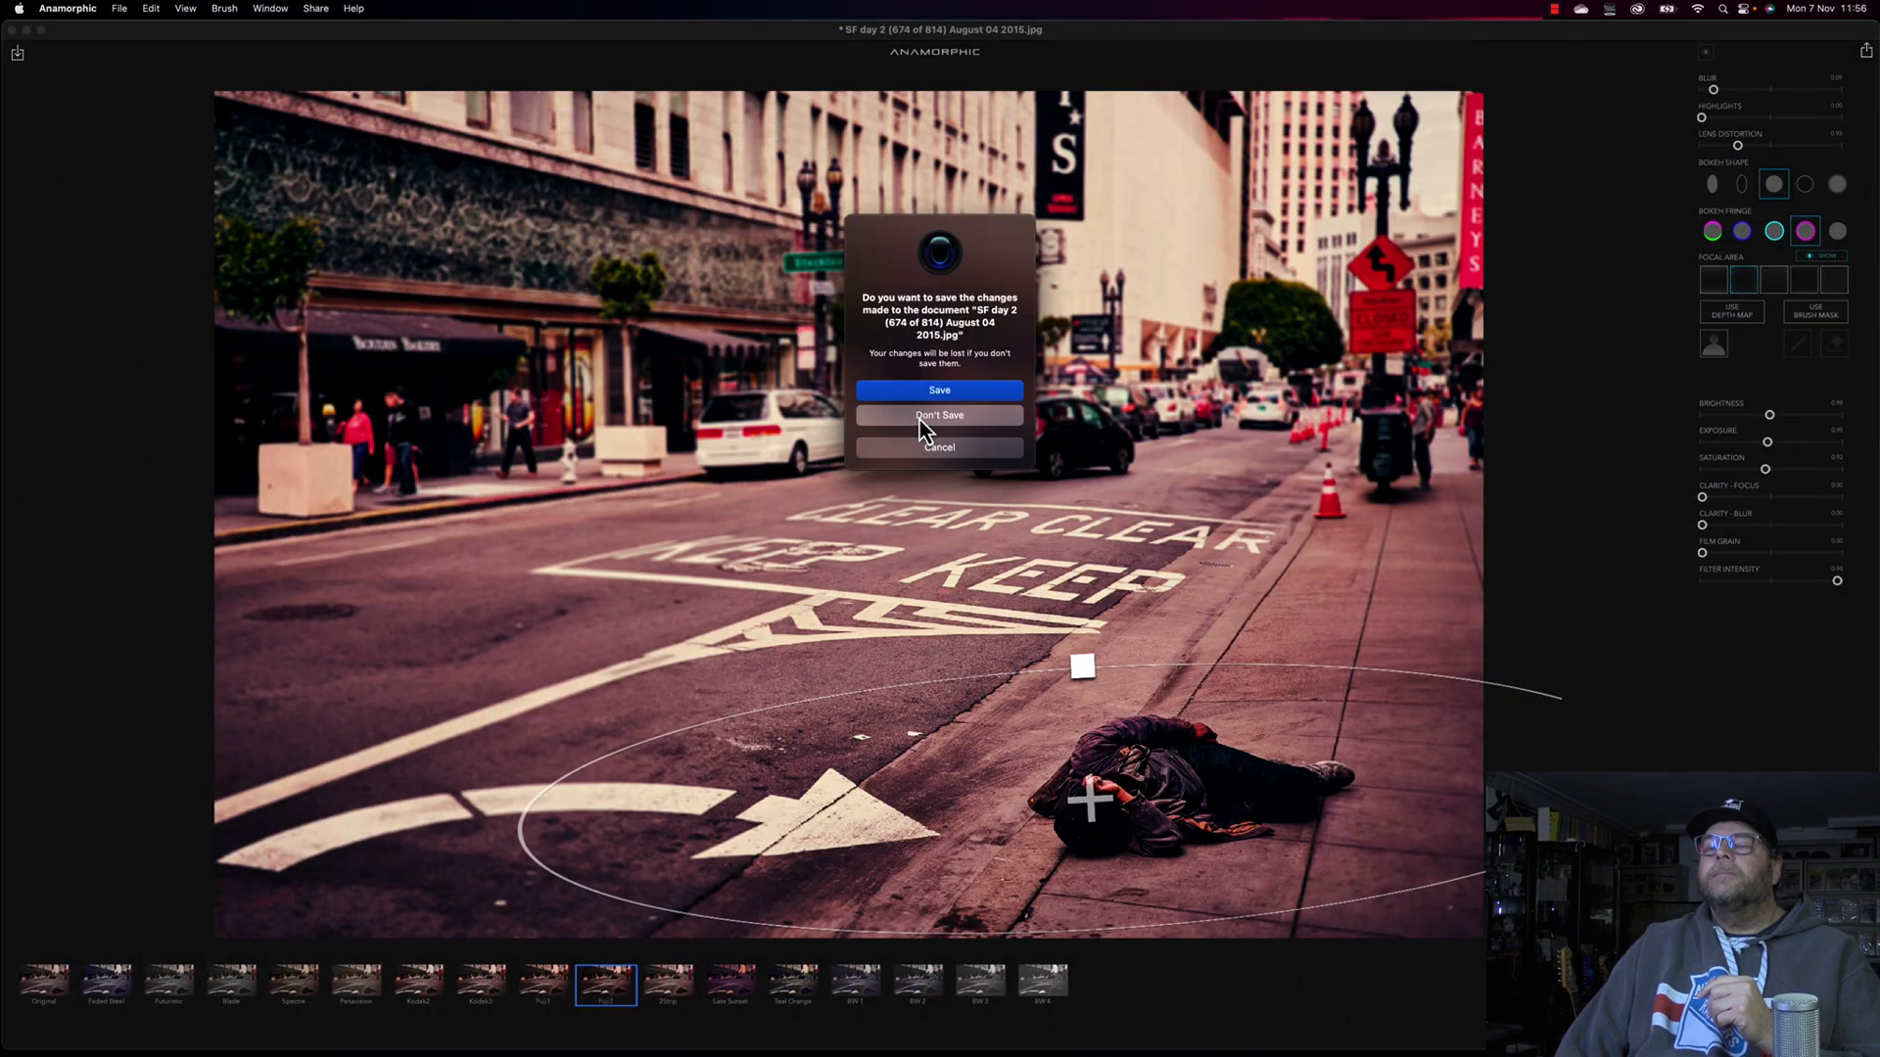
- Discard the street photo's changes and open the USA California (177 of 192) photo from TEMP FOTOS
left_click(920, 416)
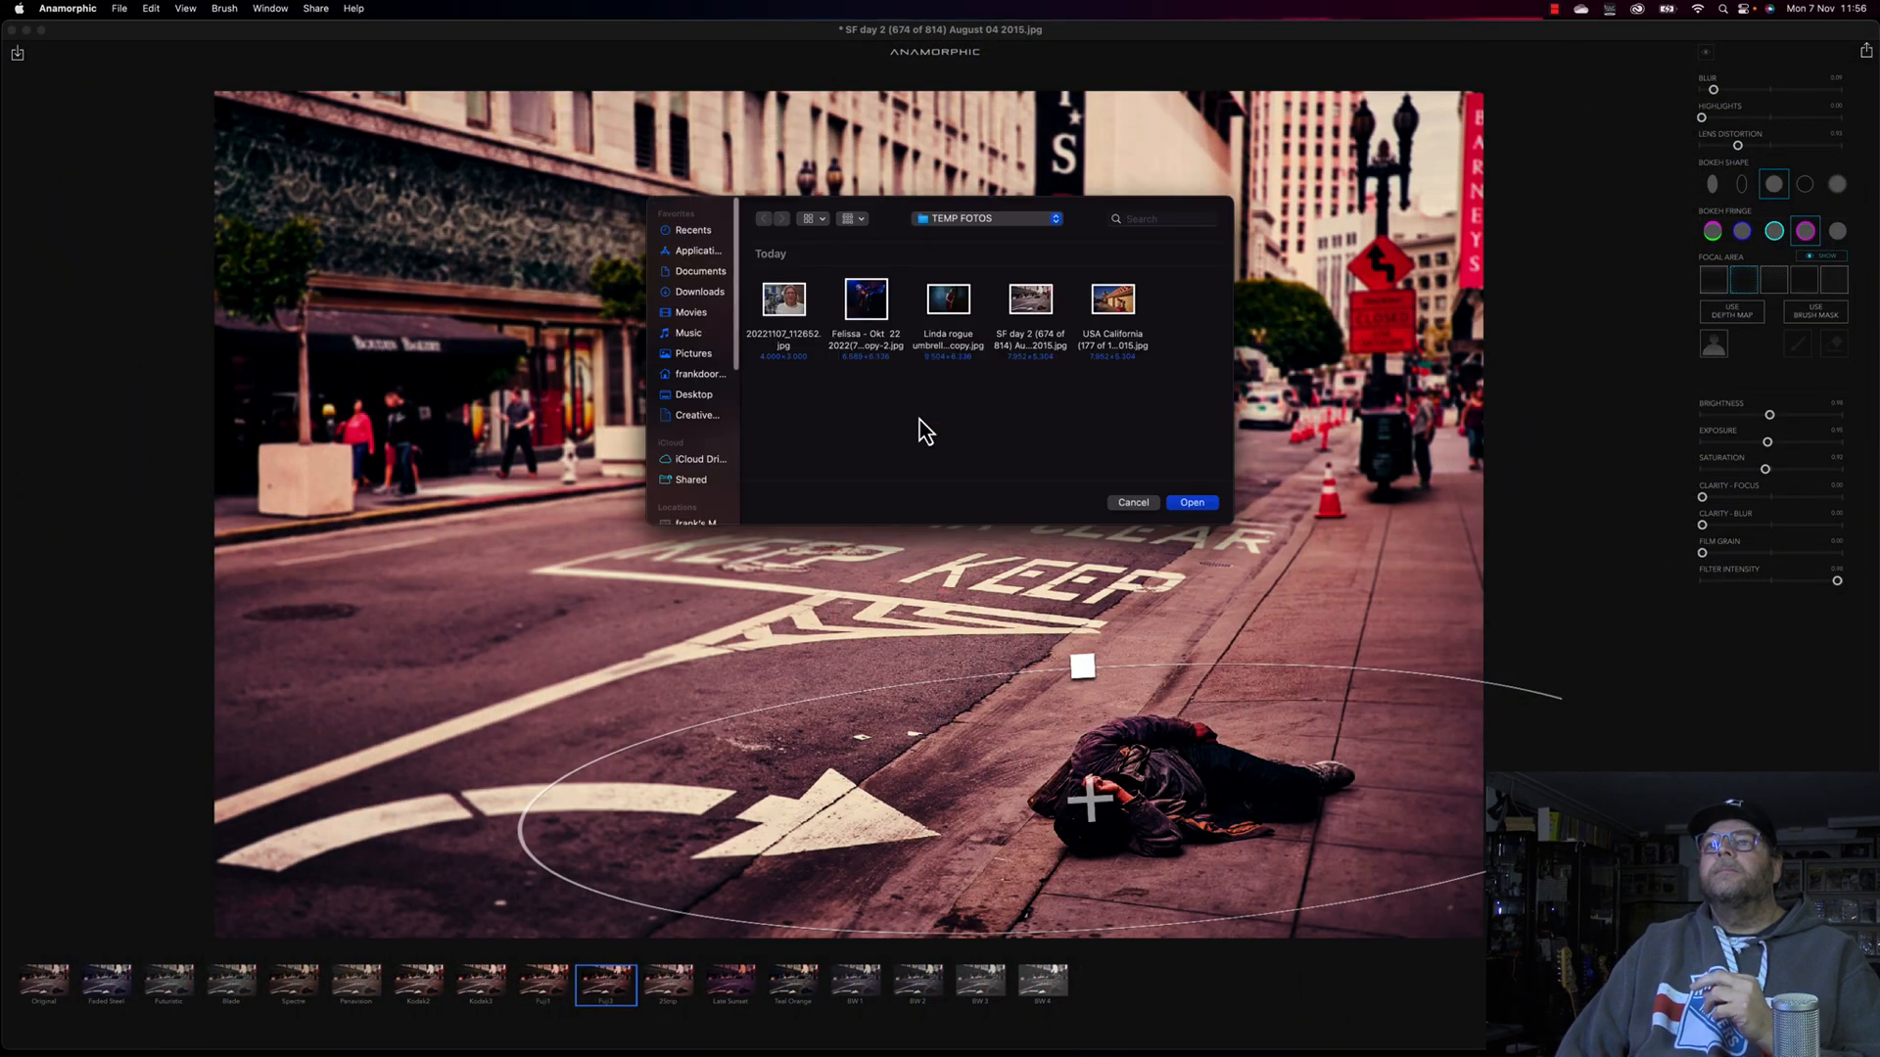
left_click(1195, 504)
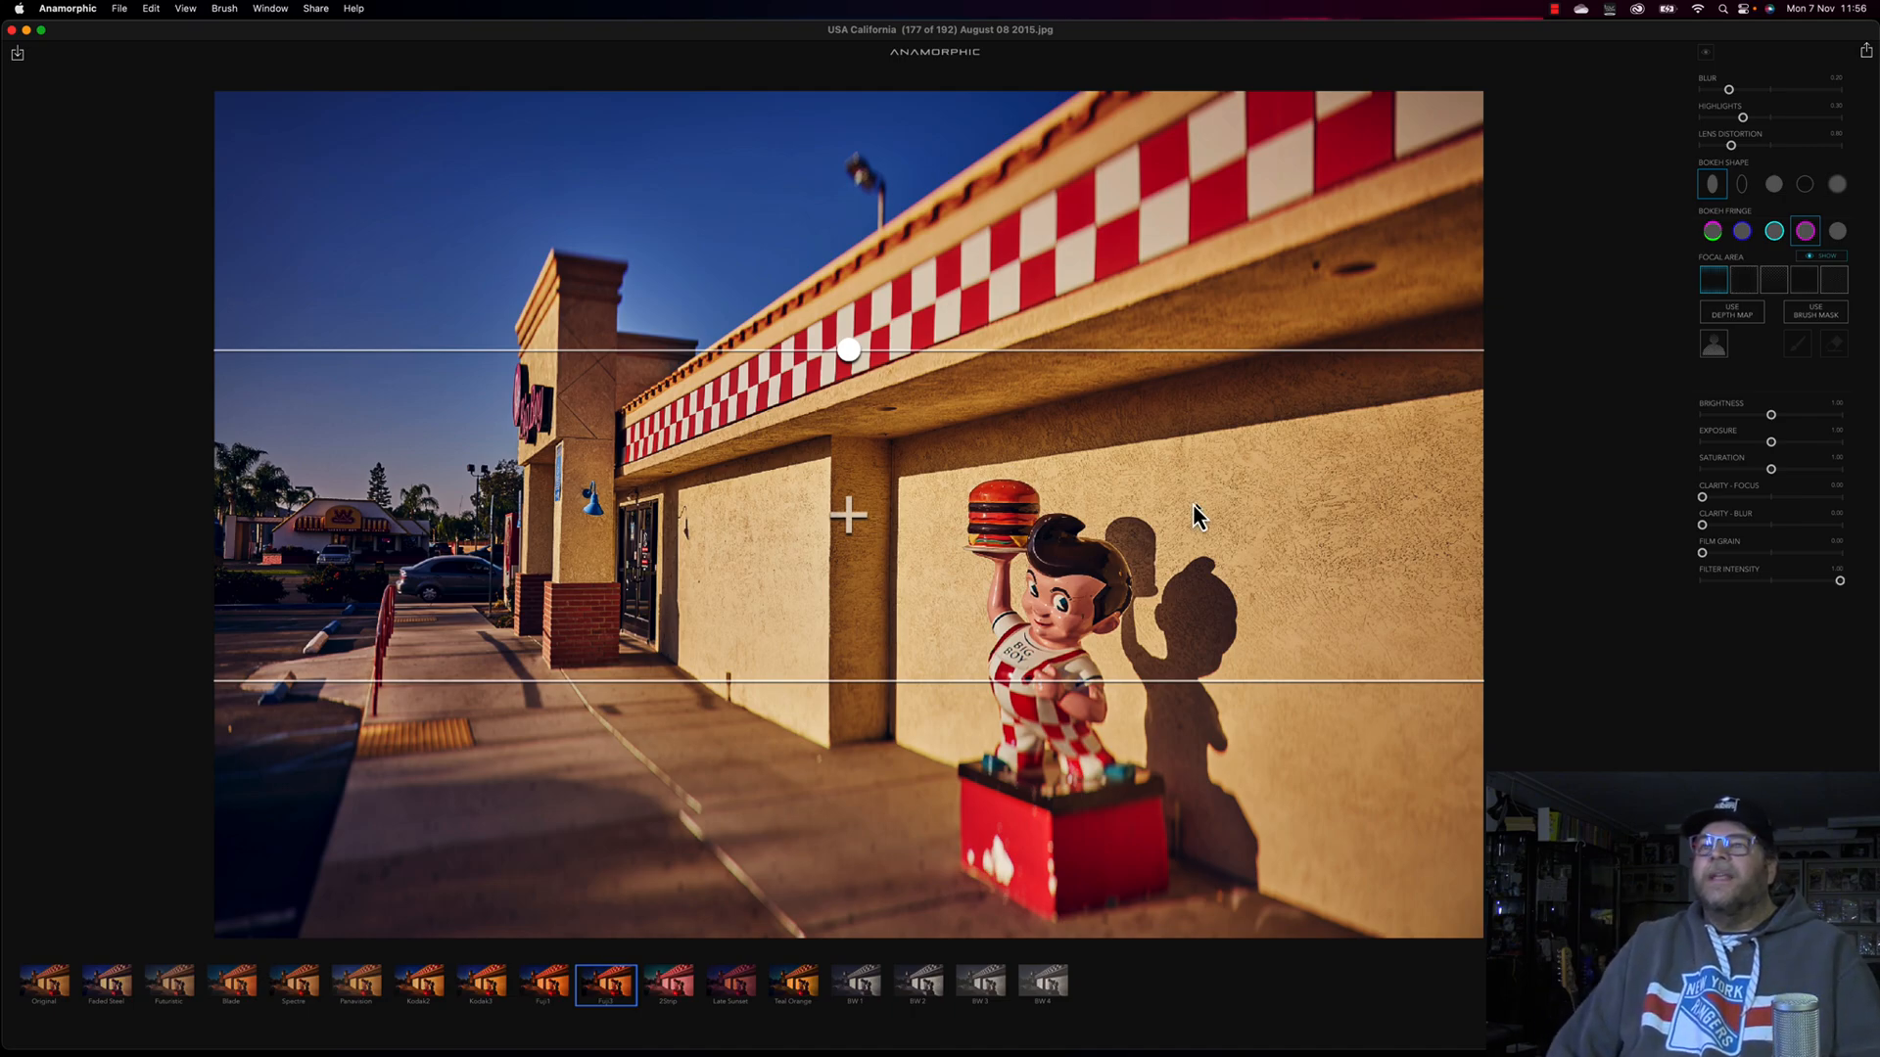
- Tilt the linear focal band nearly vertical and narrow it around the Big Boy statue
mouse_move(850, 350)
left_mouse_down()
mouse_move(893, 452)
mouse_move(1024, 455)
mouse_move(1105, 517)
mouse_move(1059, 554)
mouse_move(935, 527)
mouse_move(886, 544)
mouse_move(1052, 622)
mouse_move(1155, 612)
mouse_move(1126, 586)
mouse_move(1166, 603)
mouse_move(1131, 603)
mouse_move(1195, 600)
mouse_move(1047, 595)
mouse_move(1175, 611)
mouse_move(1136, 607)
left_mouse_up()
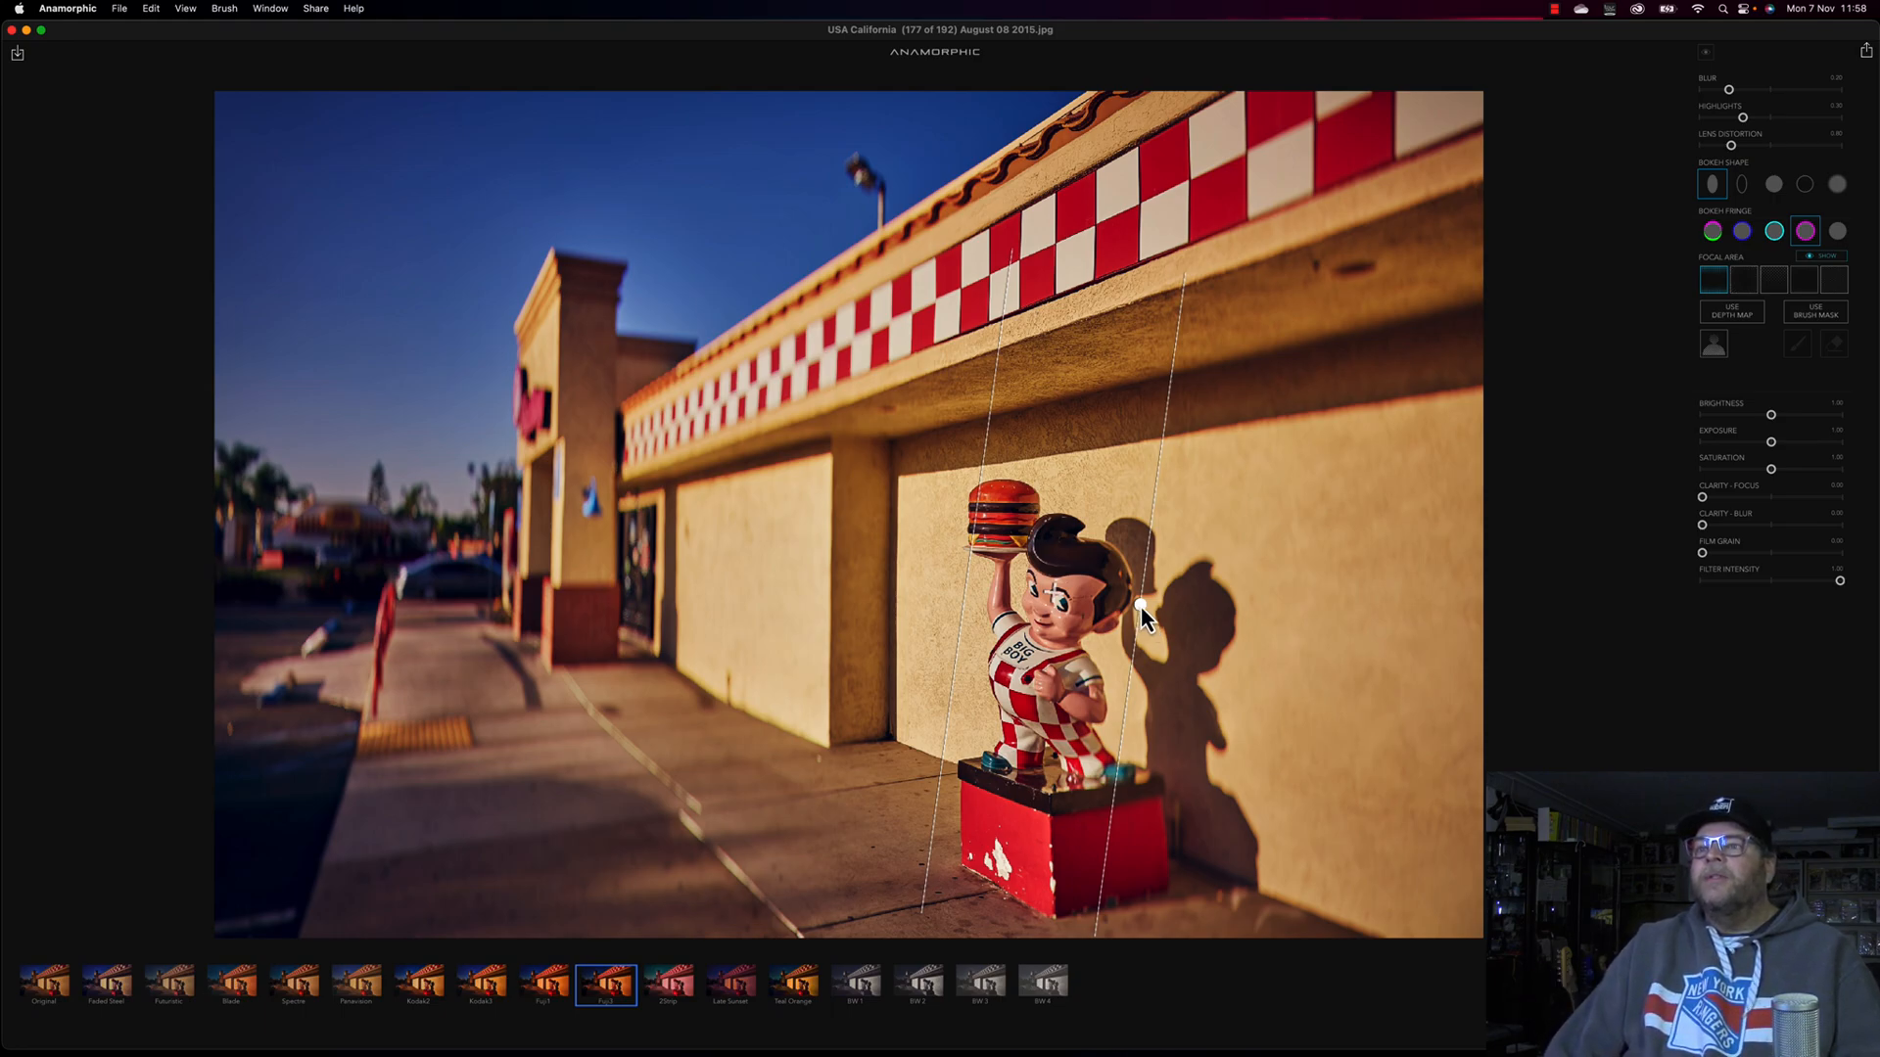
mouse_move(1142, 607)
left_mouse_down()
mouse_move(1195, 613)
mouse_move(1136, 609)
left_mouse_up()
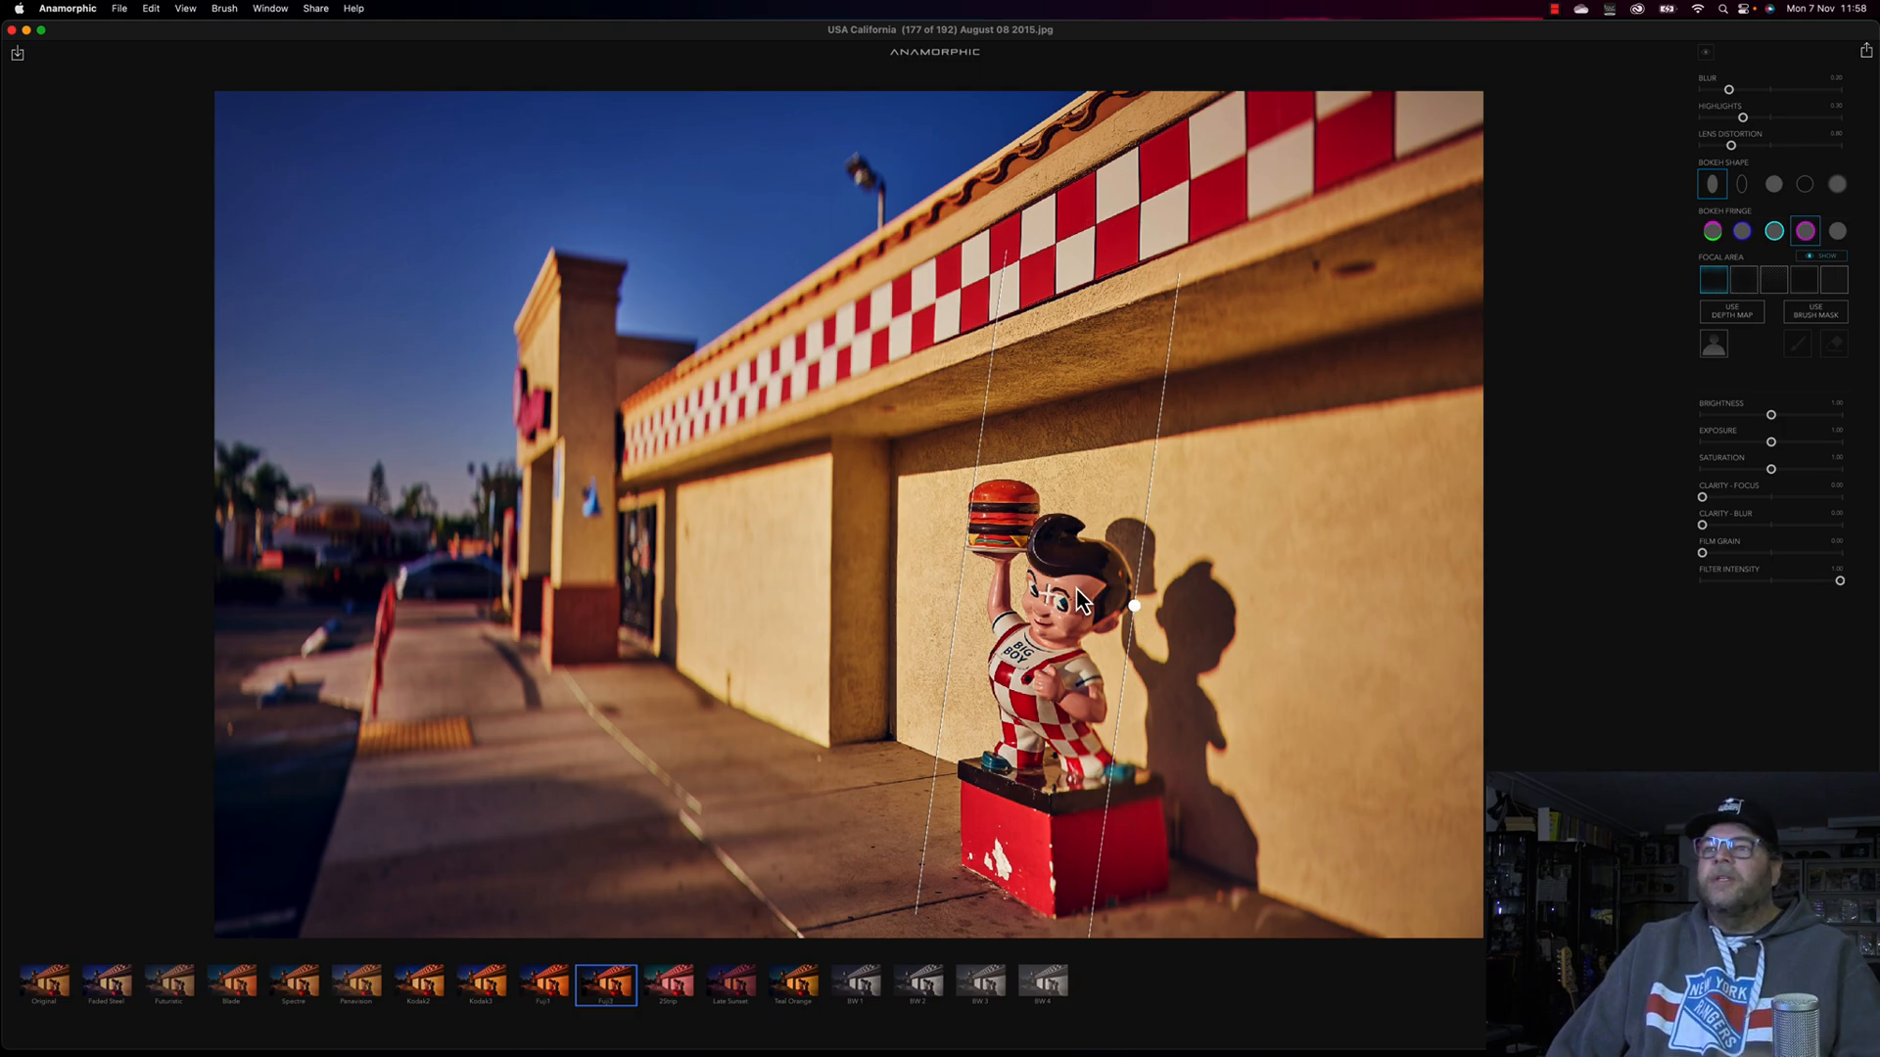
left_click_drag(1047, 593, 1129, 607)
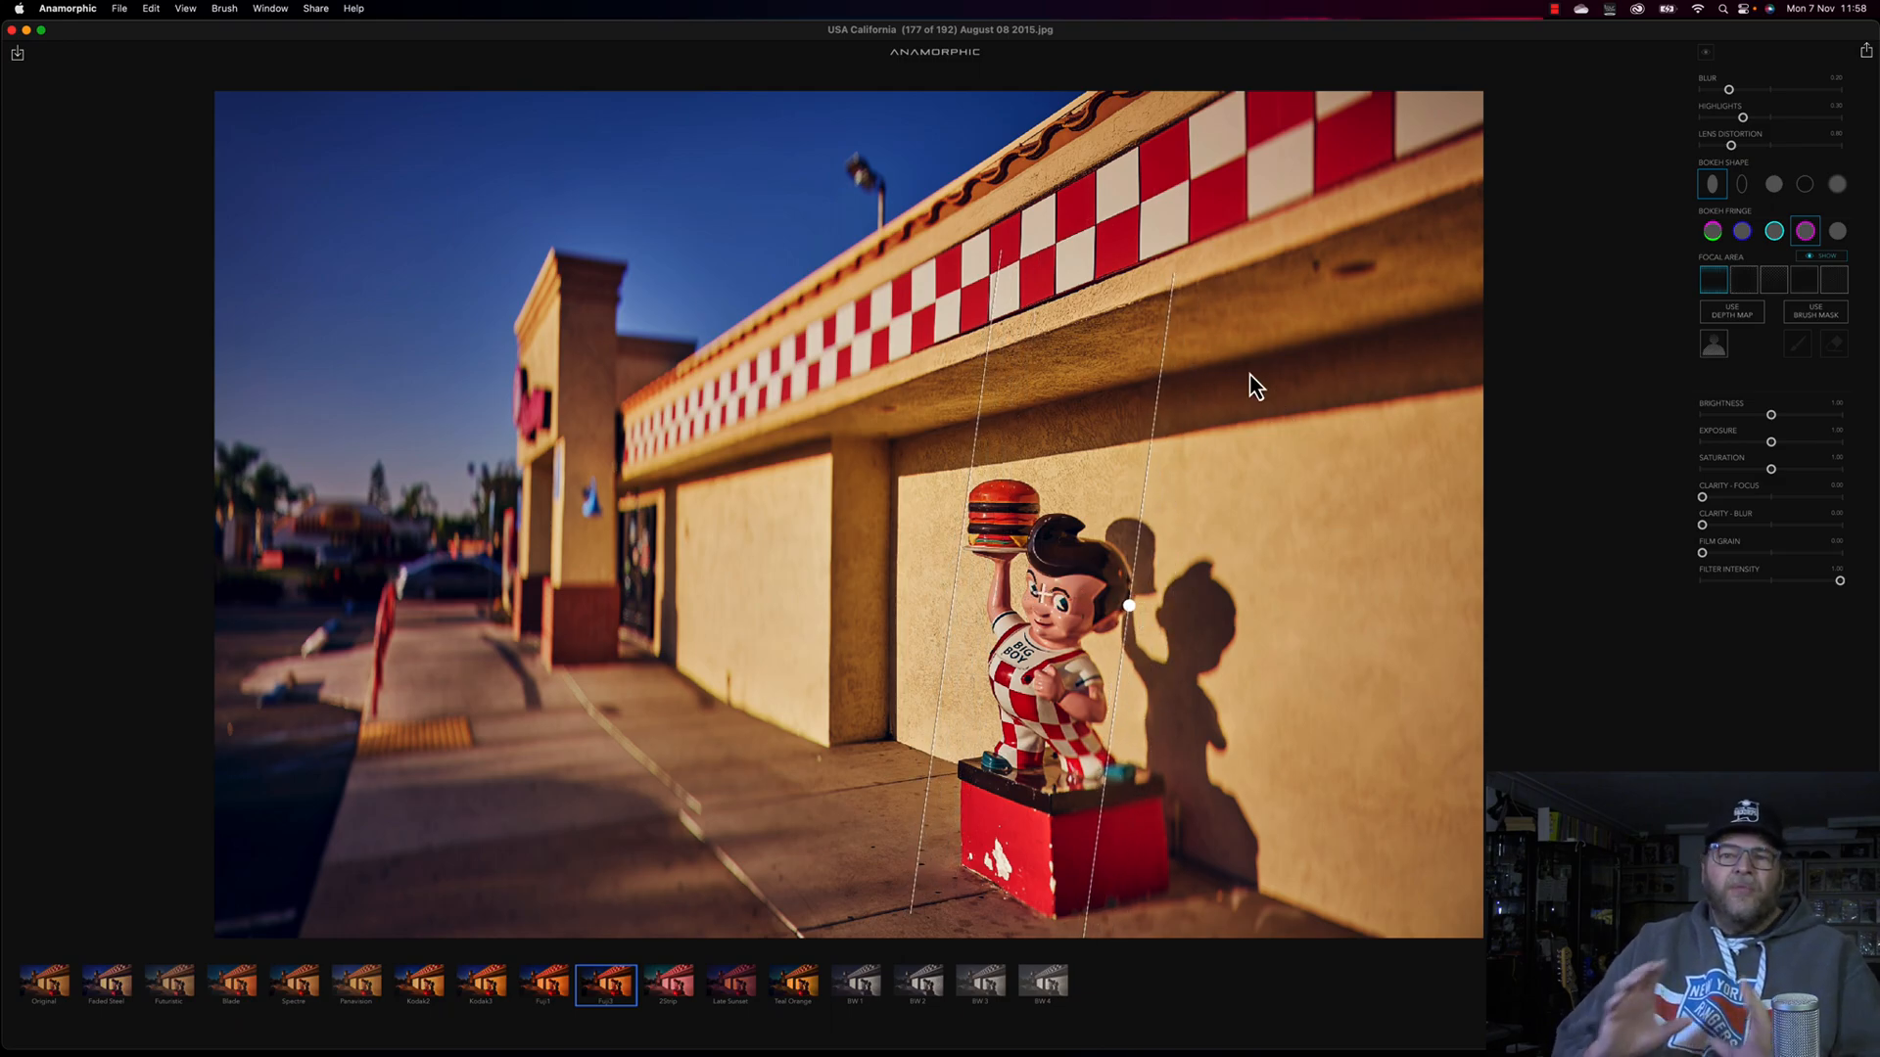
- Switch to the elliptical focal area, center it on the Big Boy statue, and rotate it upright to enclose the figure
left_click(1742, 282)
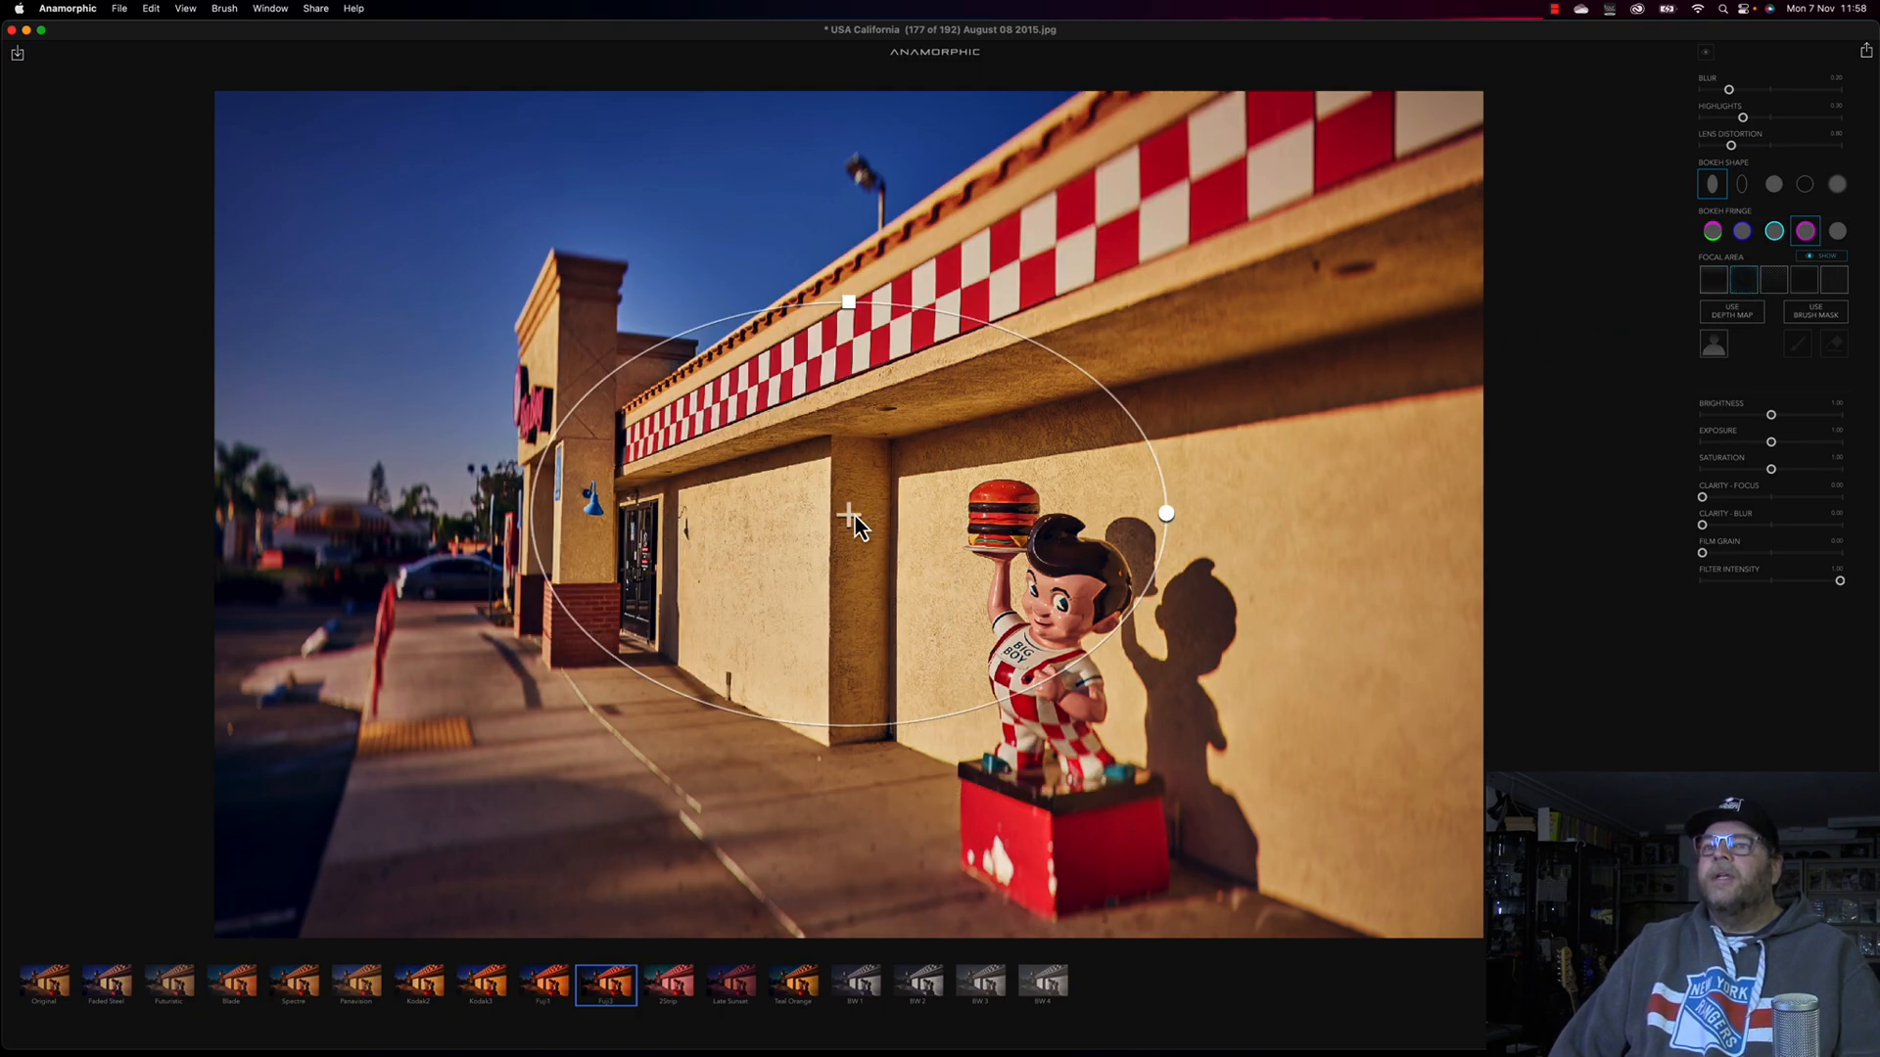
left_click_drag(854, 515, 1045, 658)
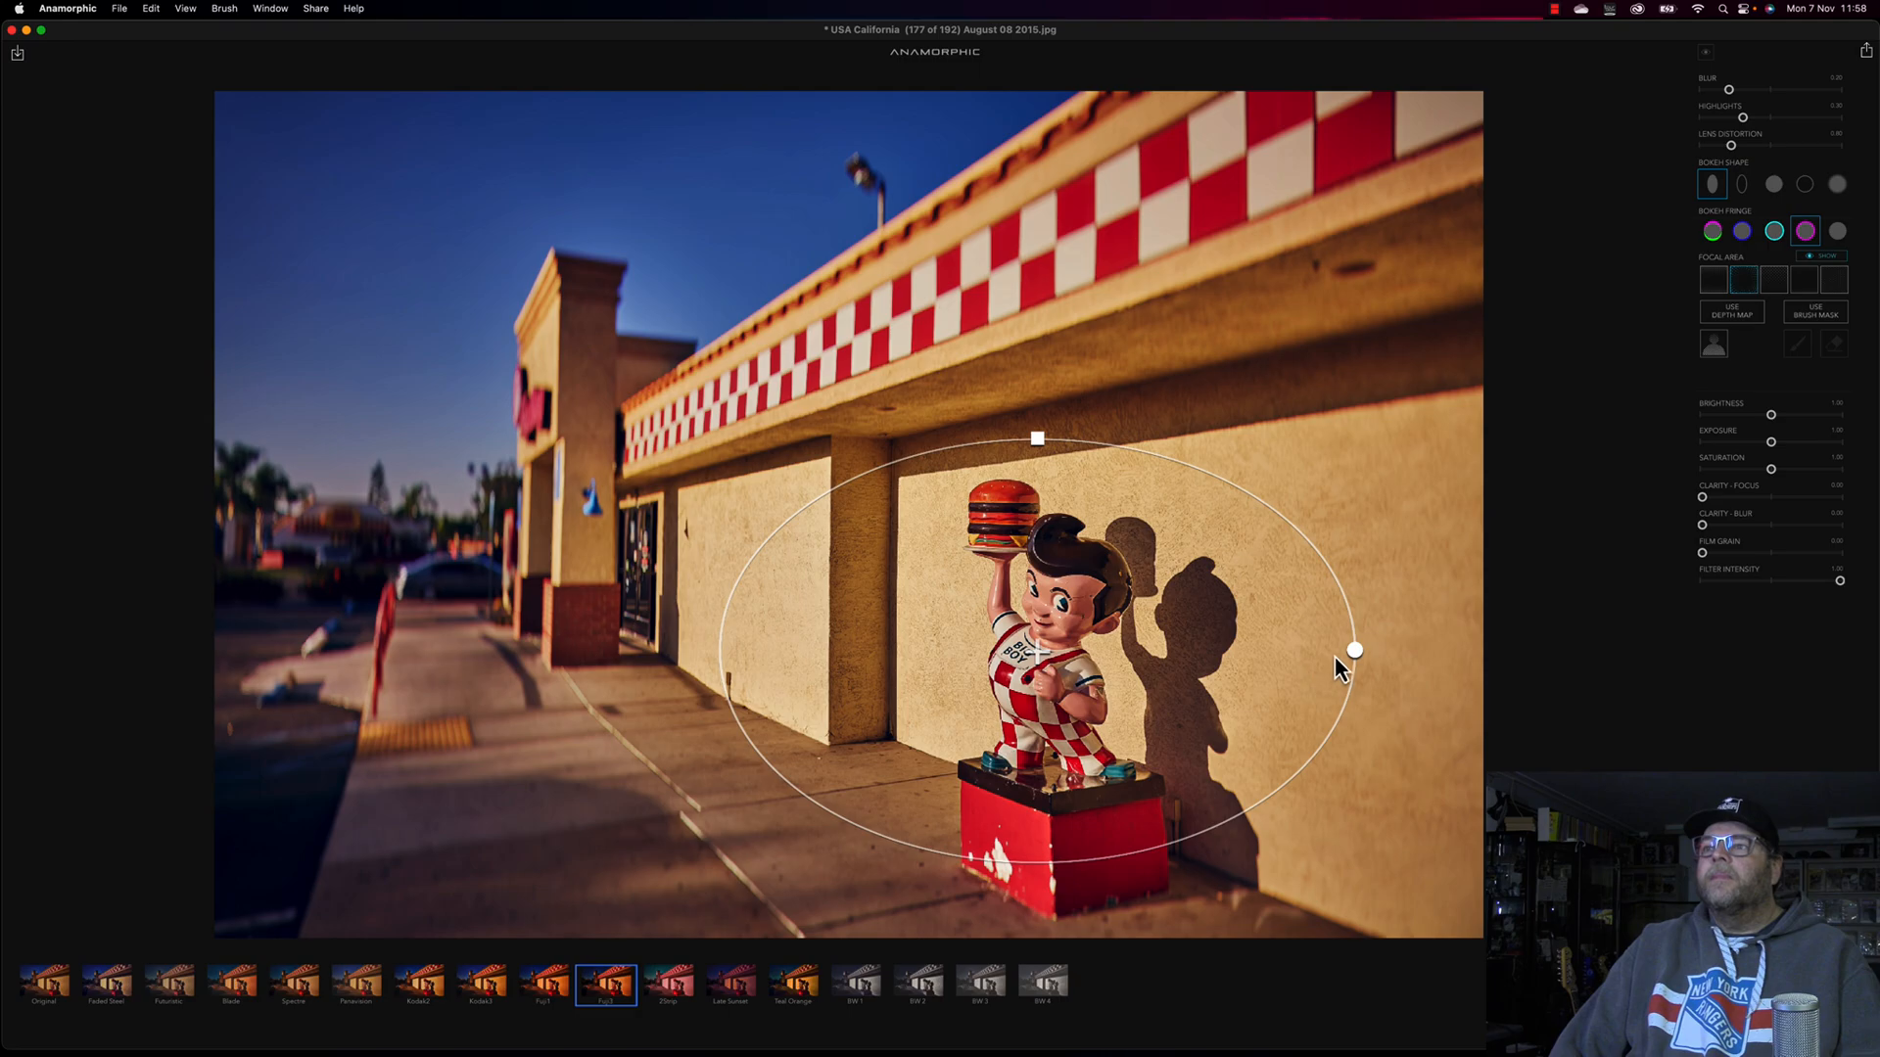
left_click_drag(1356, 651, 1055, 948)
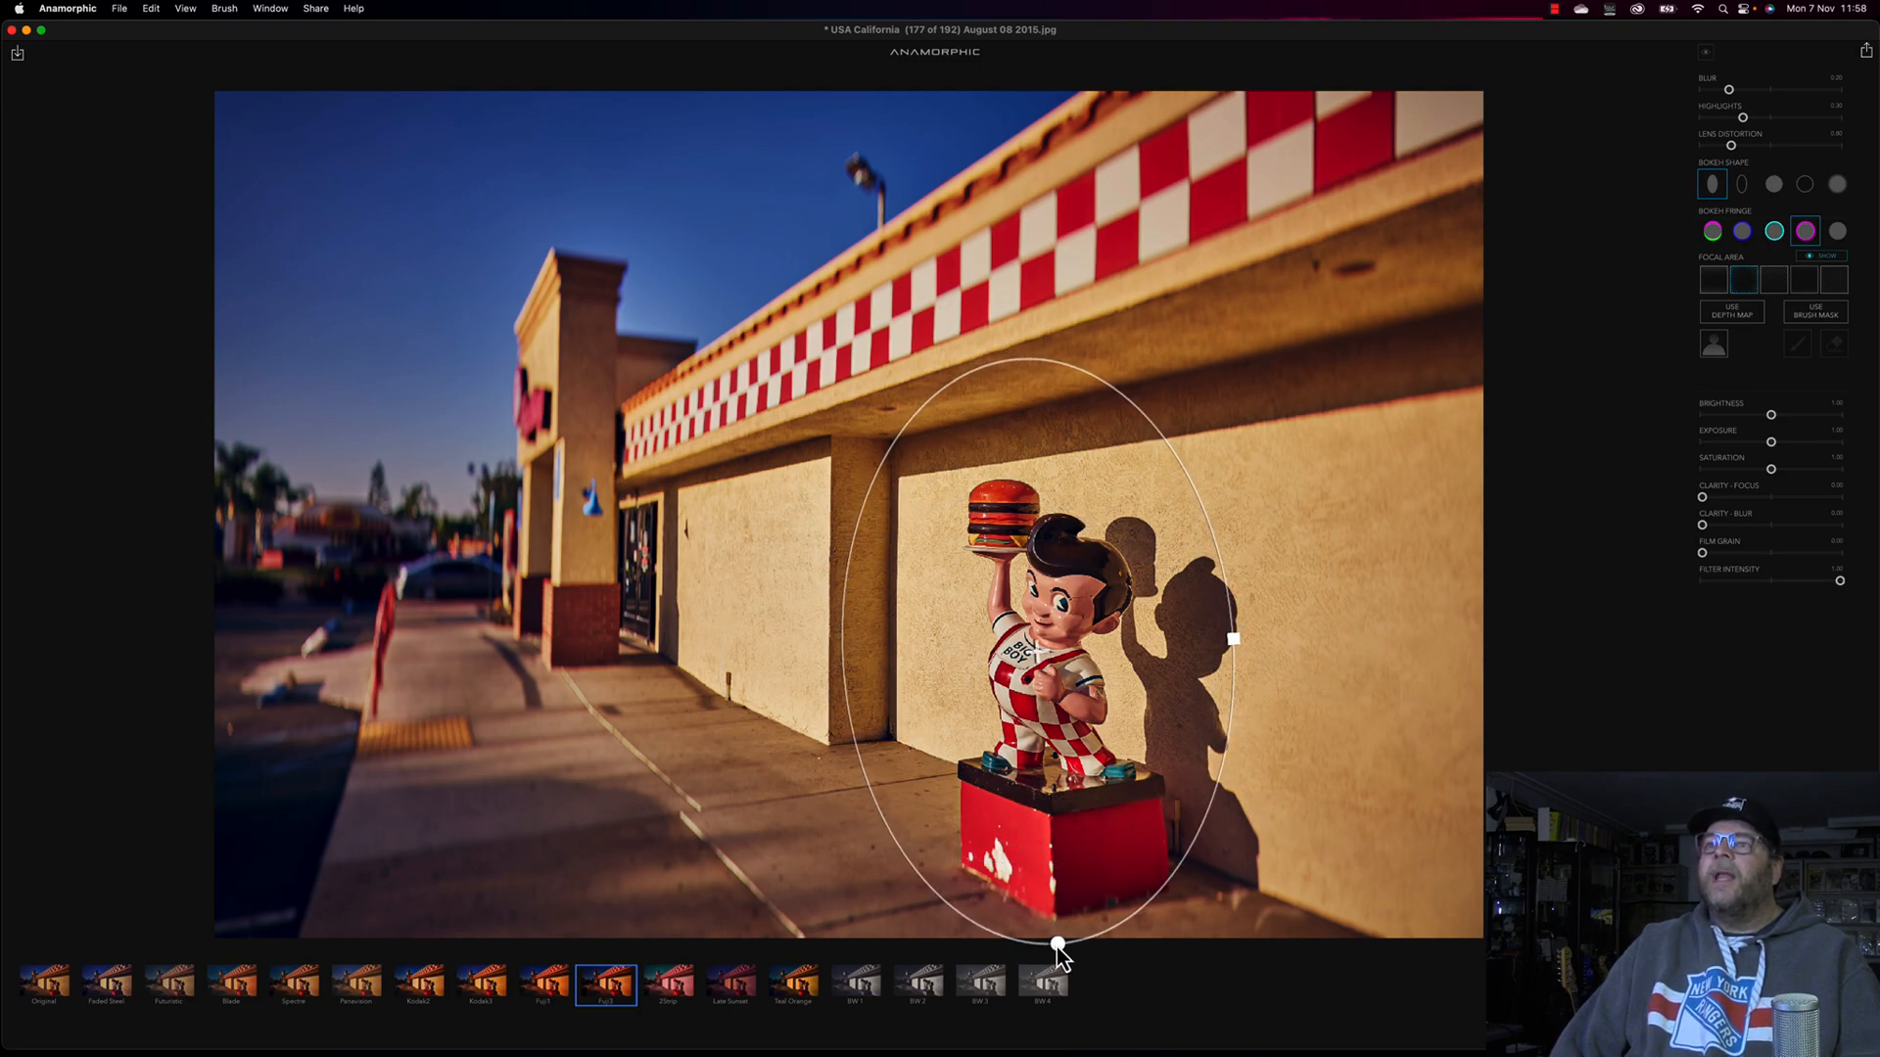
- Switch to the linear focal area, tilt the band nearly vertical, and move it over the Big Boy statue
left_click(1712, 285)
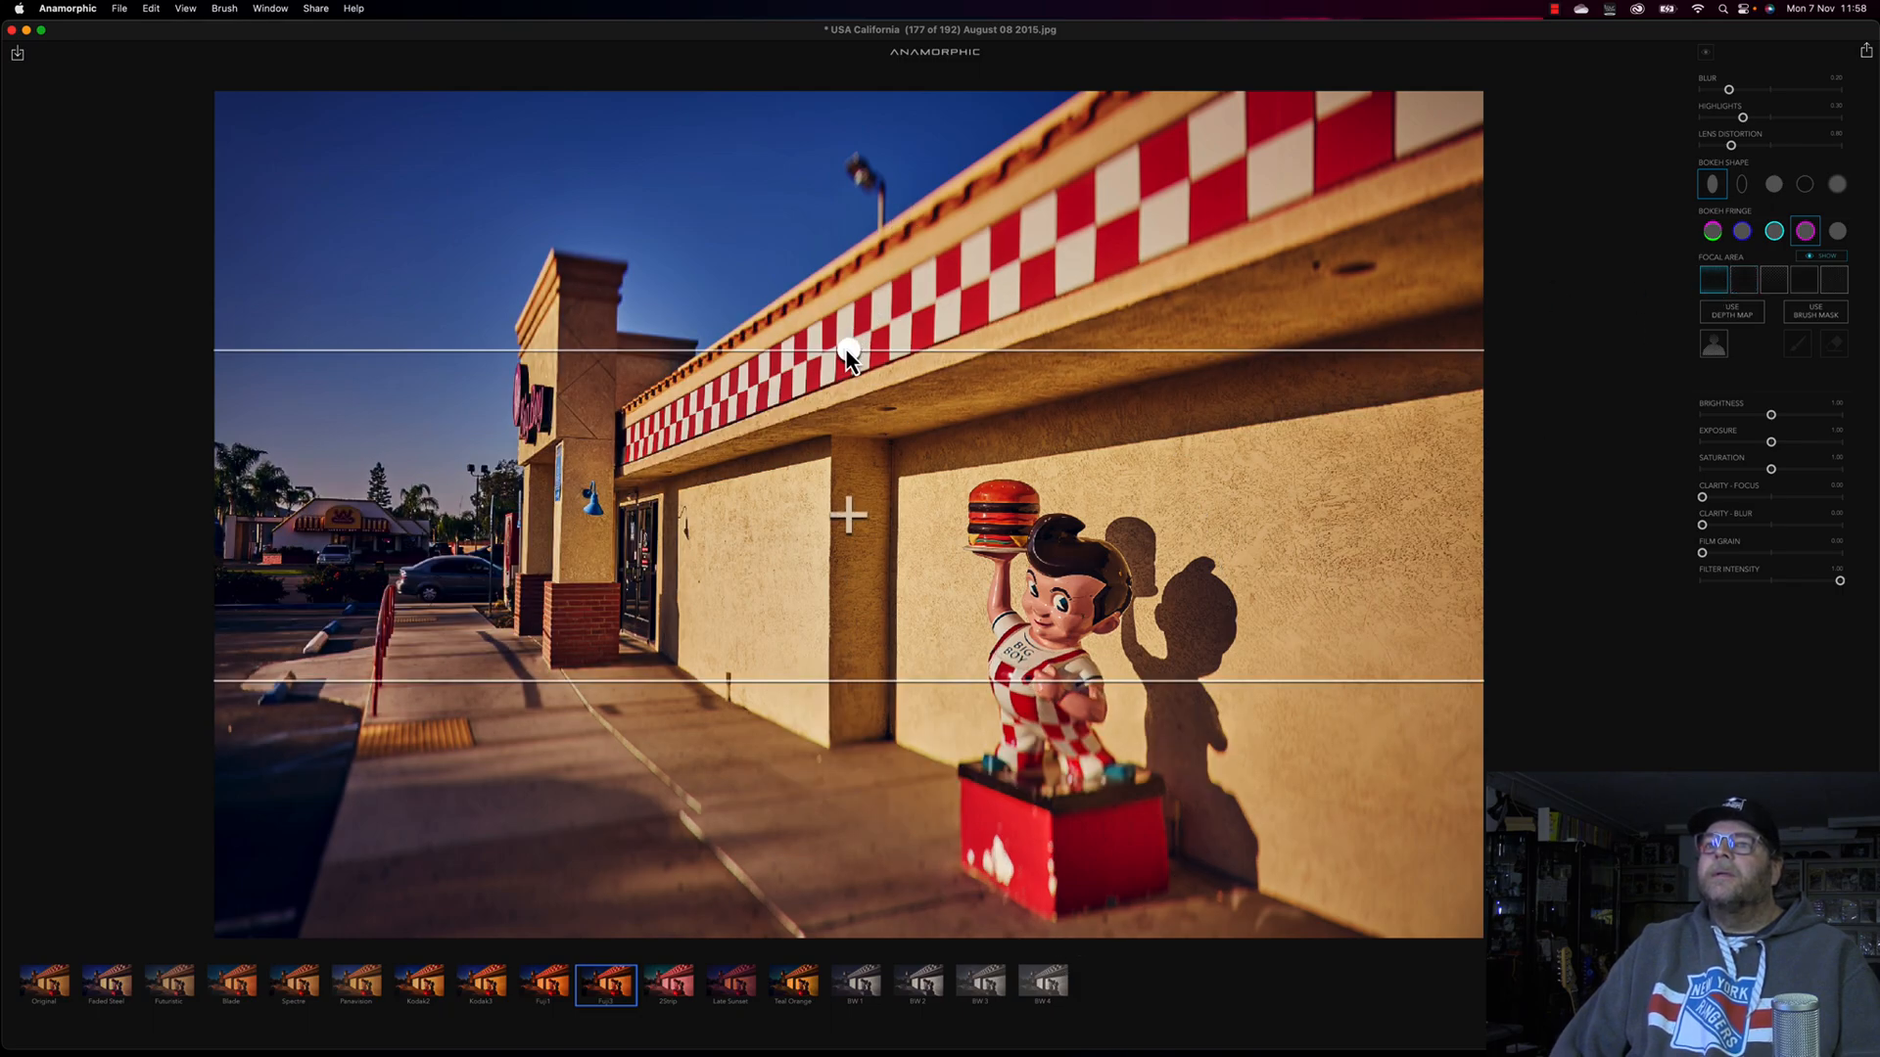
left_click_drag(867, 350, 999, 520)
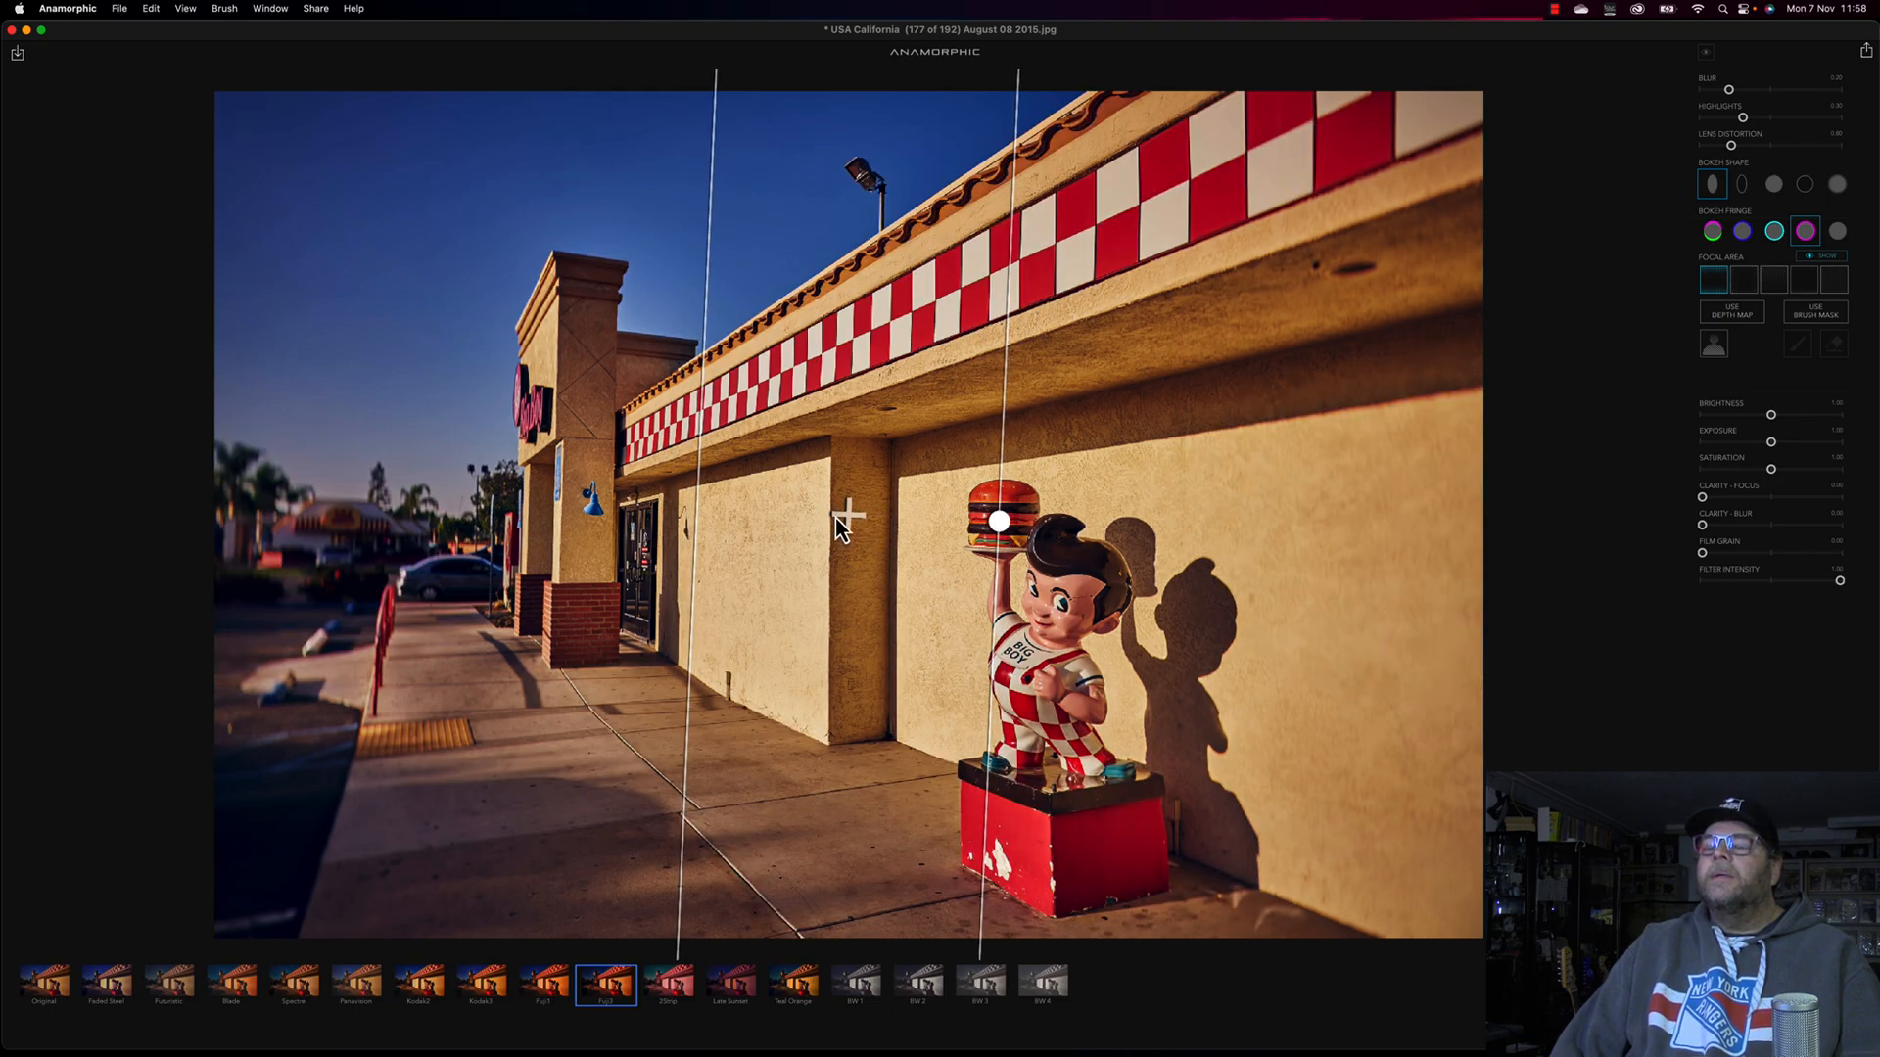
left_click_drag(844, 514, 1060, 588)
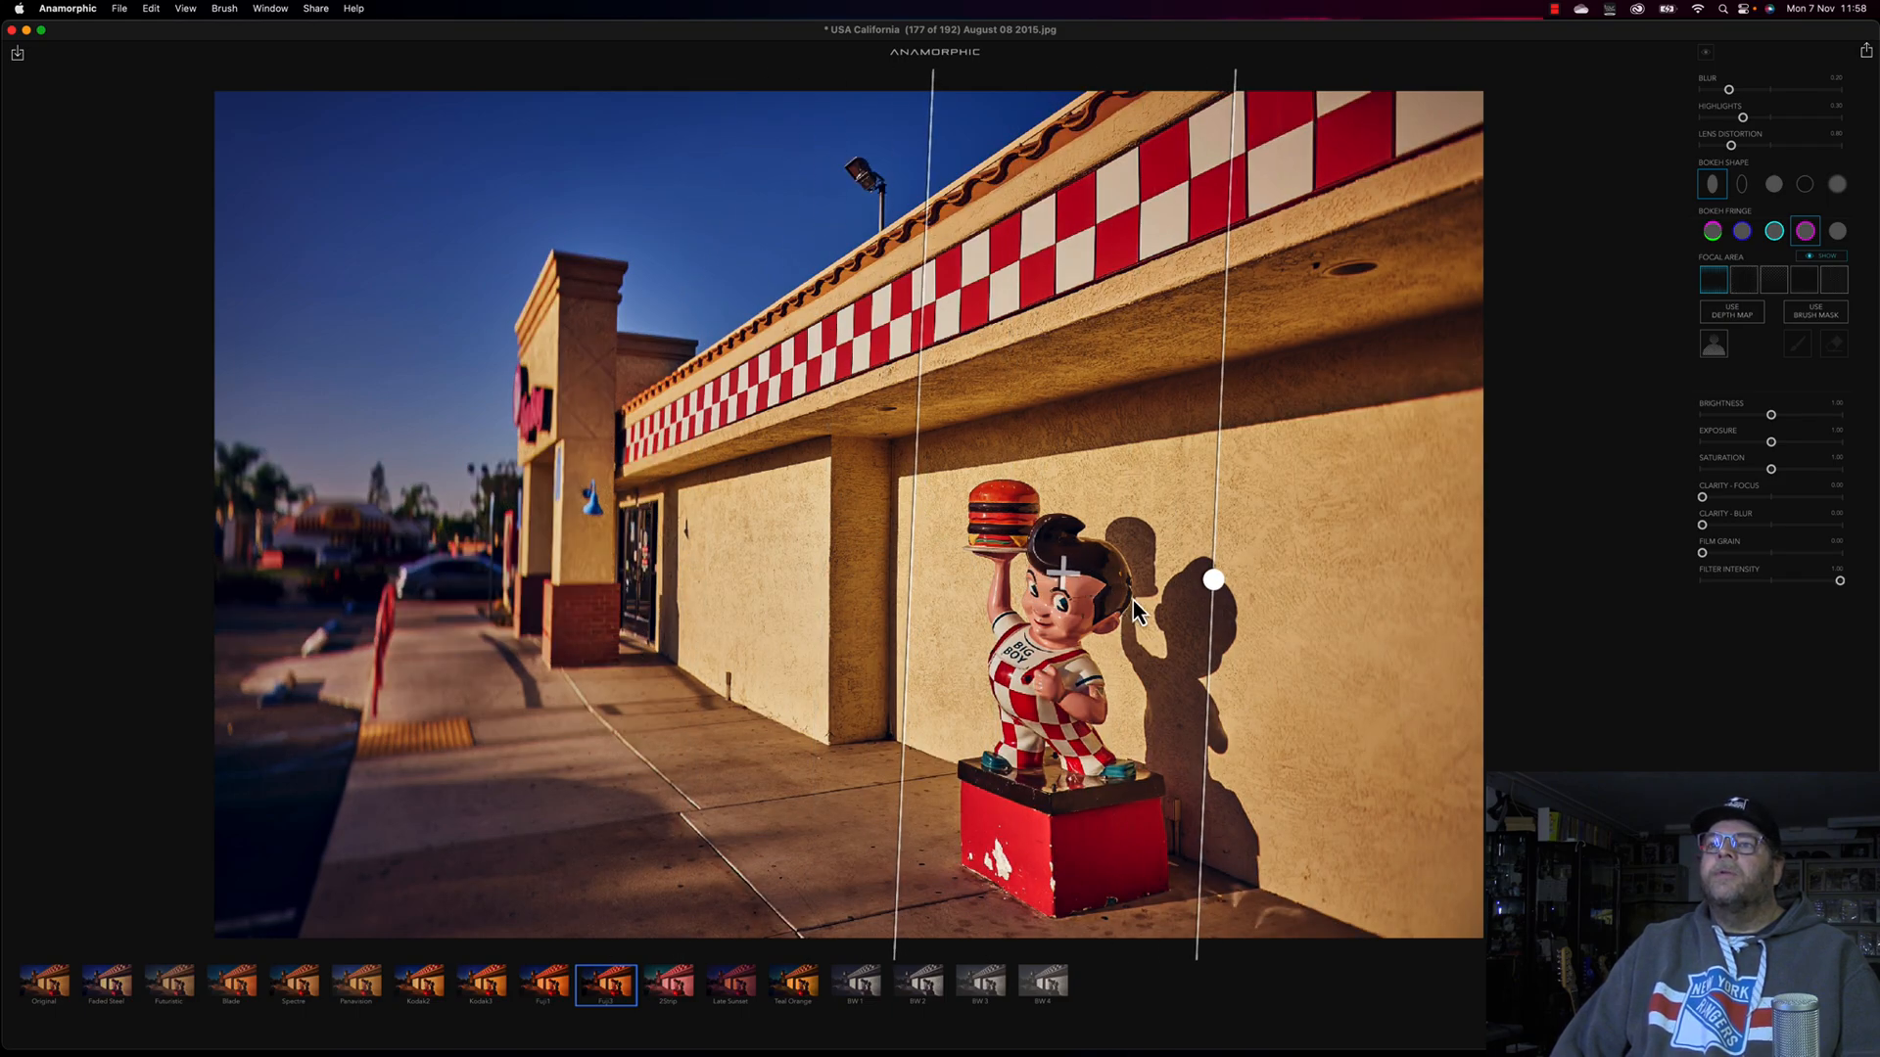
left_click_drag(1210, 584, 1251, 587)
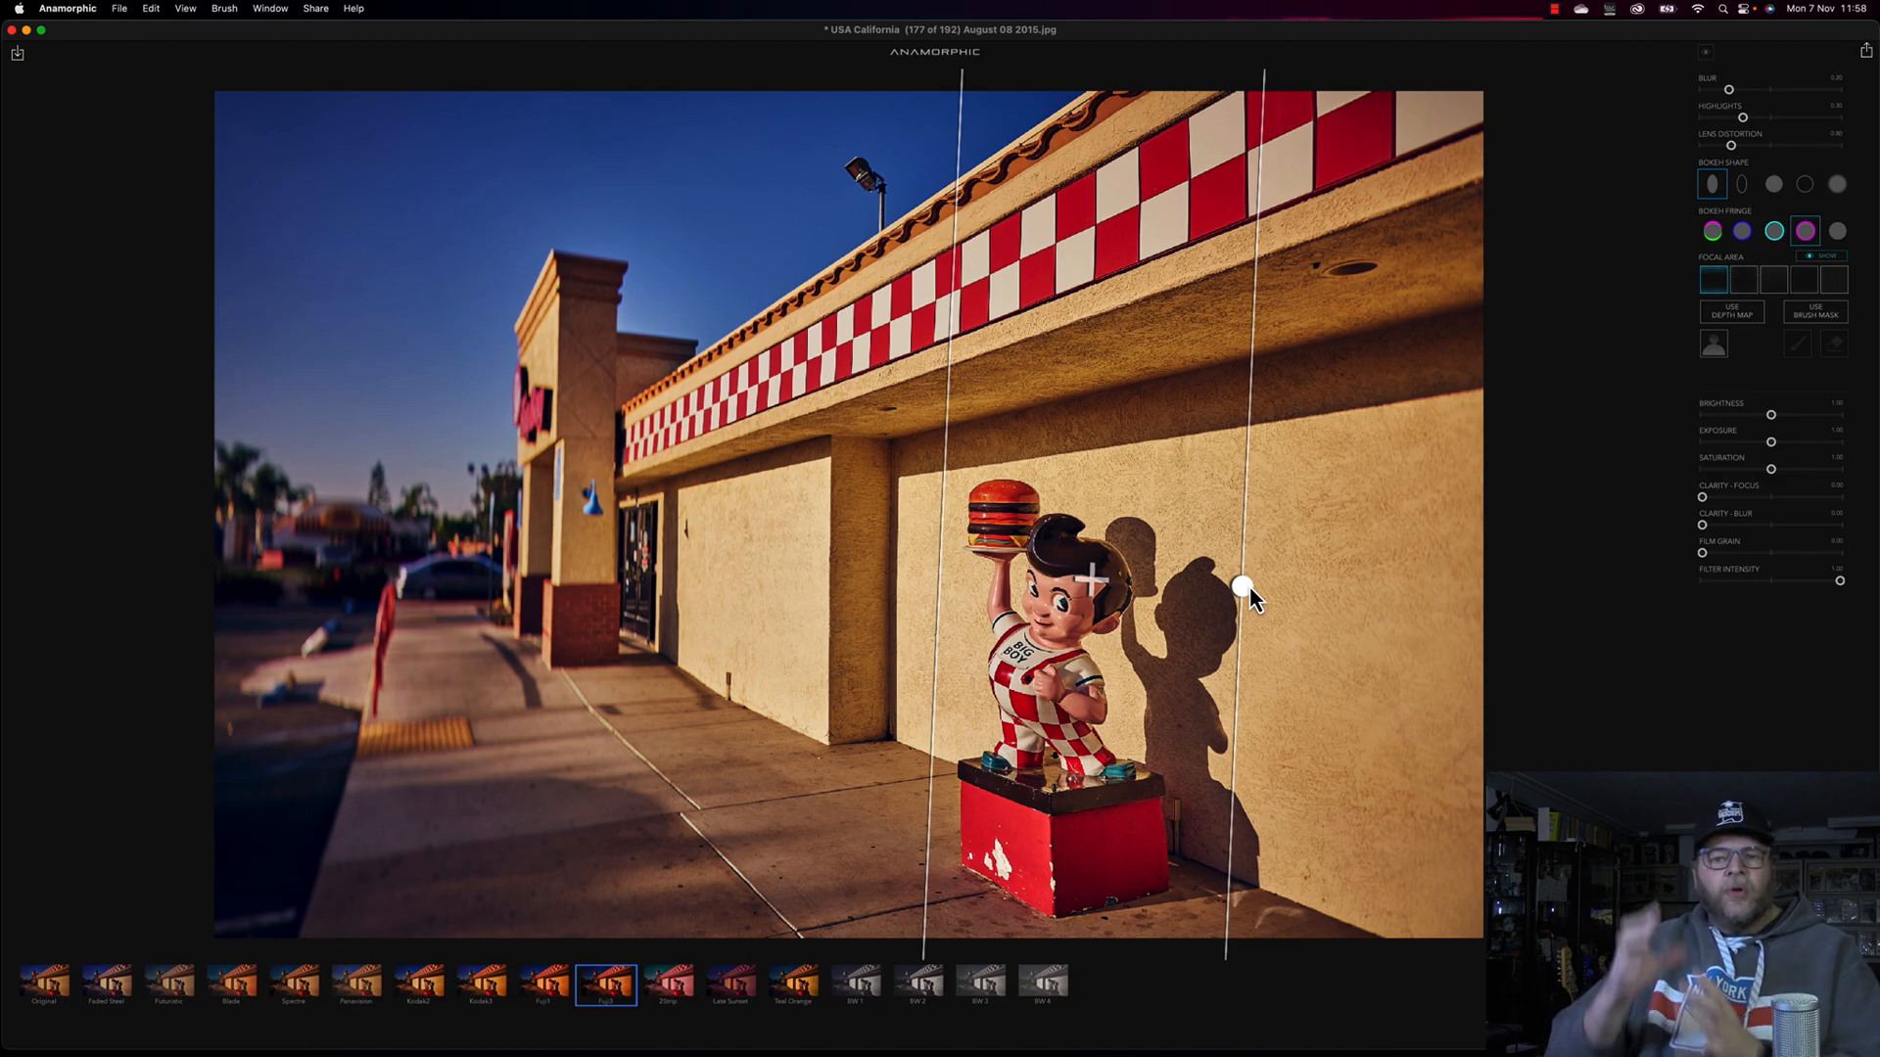
- Reset the linear focal area, tilt its band nearly vertical, narrow it, and center it on the Big Boy statue
left_click(1749, 282)
left_click(1718, 284)
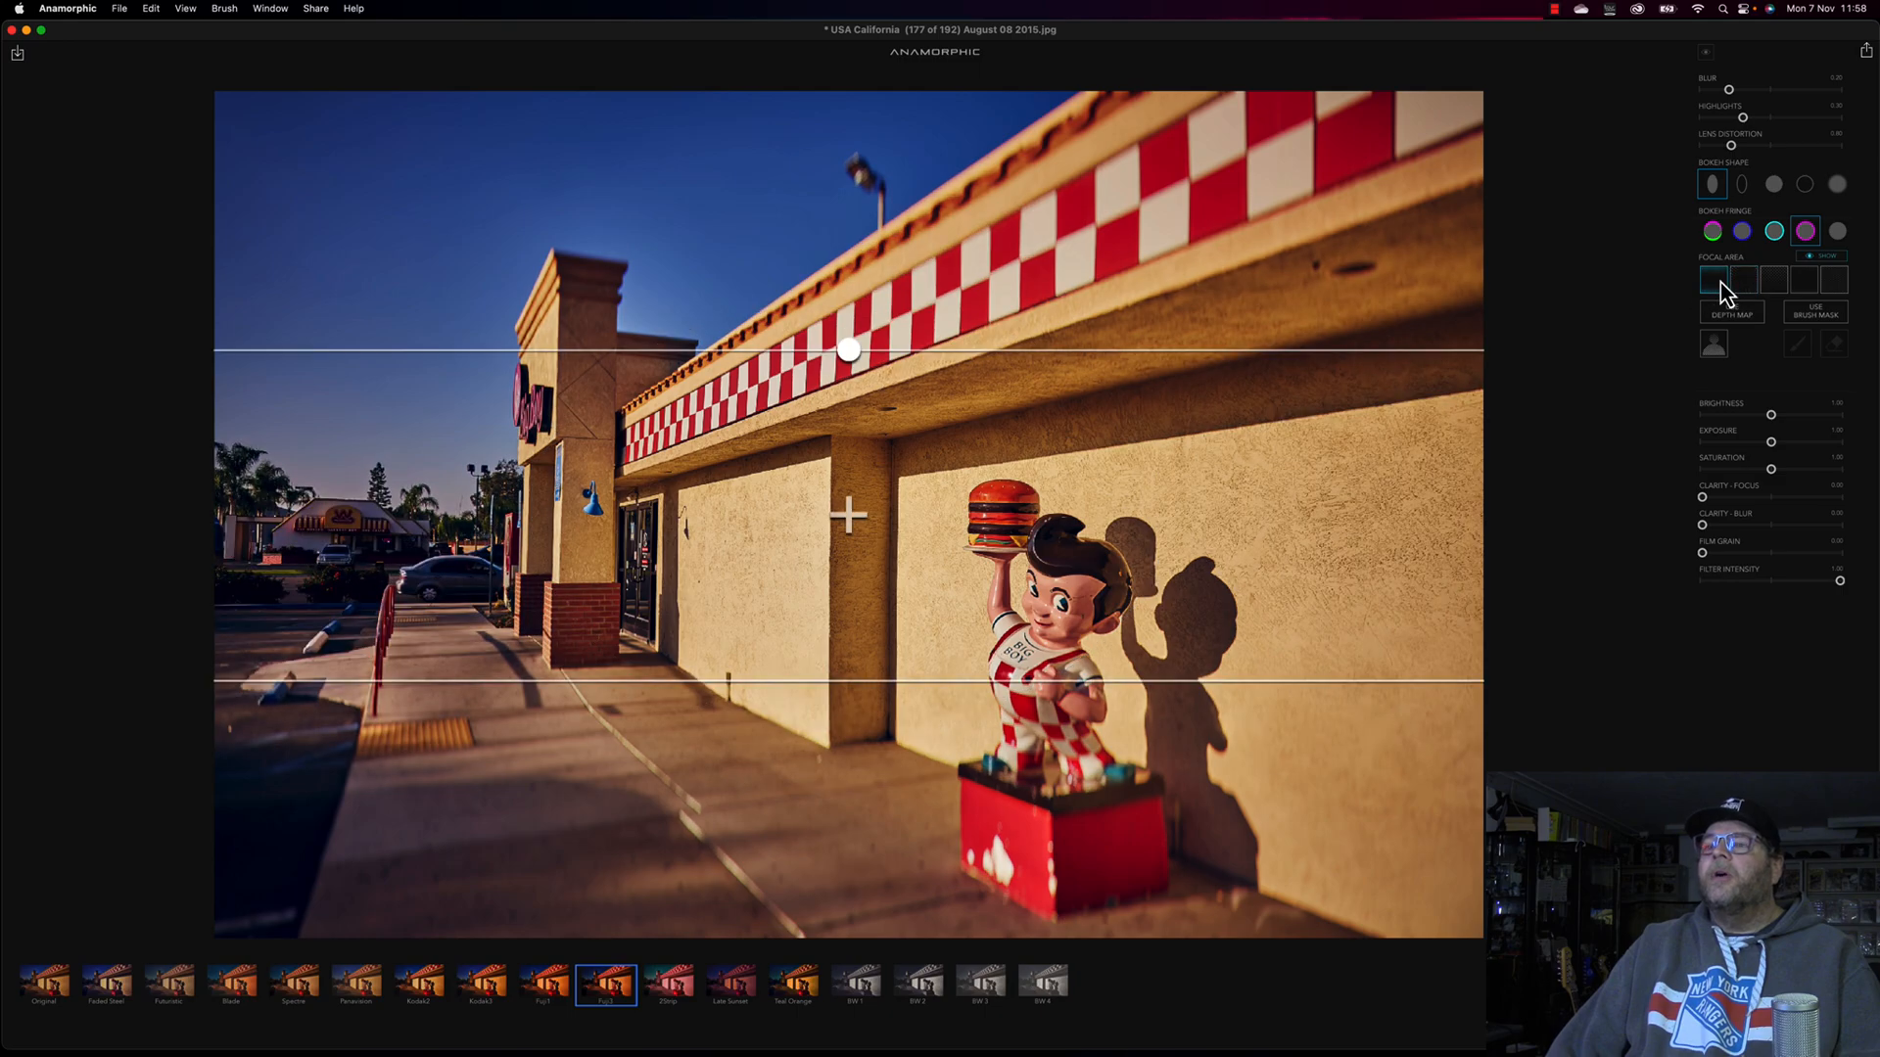
left_click_drag(853, 358, 969, 523)
left_click_drag(849, 519, 1048, 644)
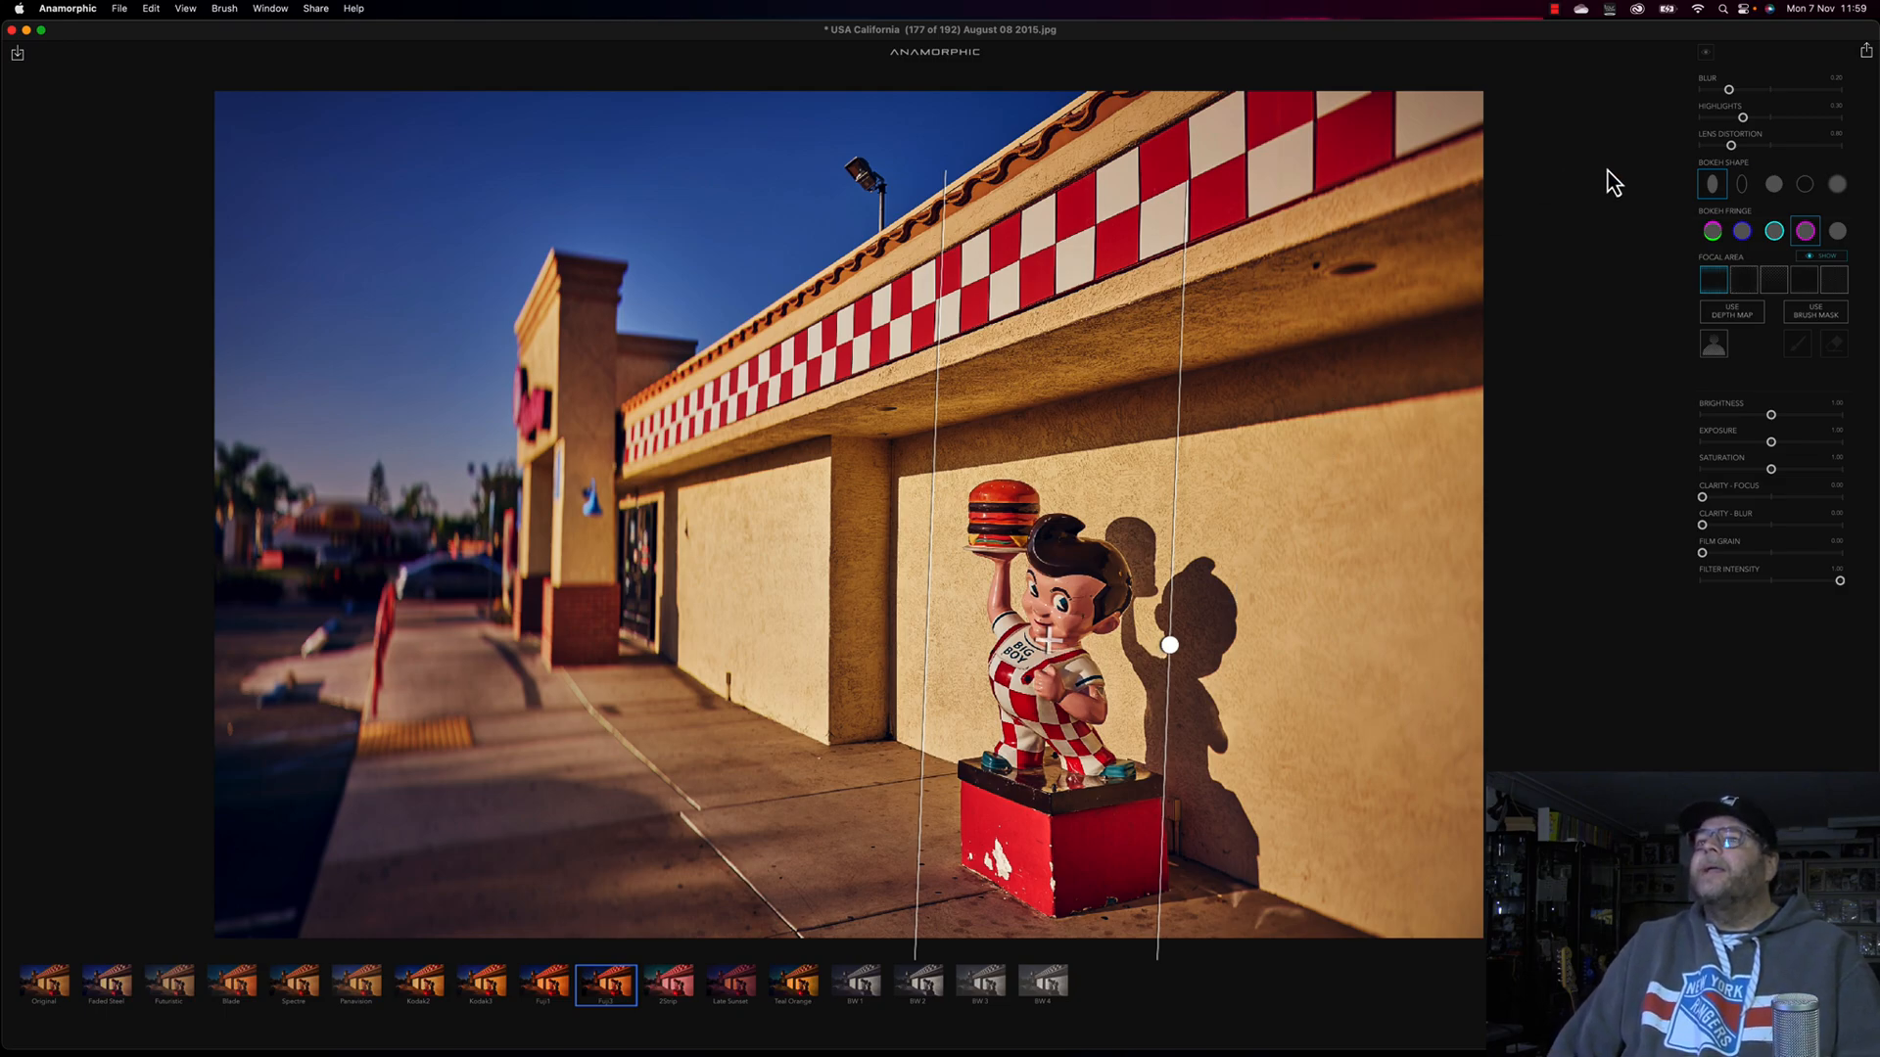
- Raise the blur to about the middle of its range and compare the filled and outlined oval bokeh shapes
left_click_drag(1730, 90, 1773, 90)
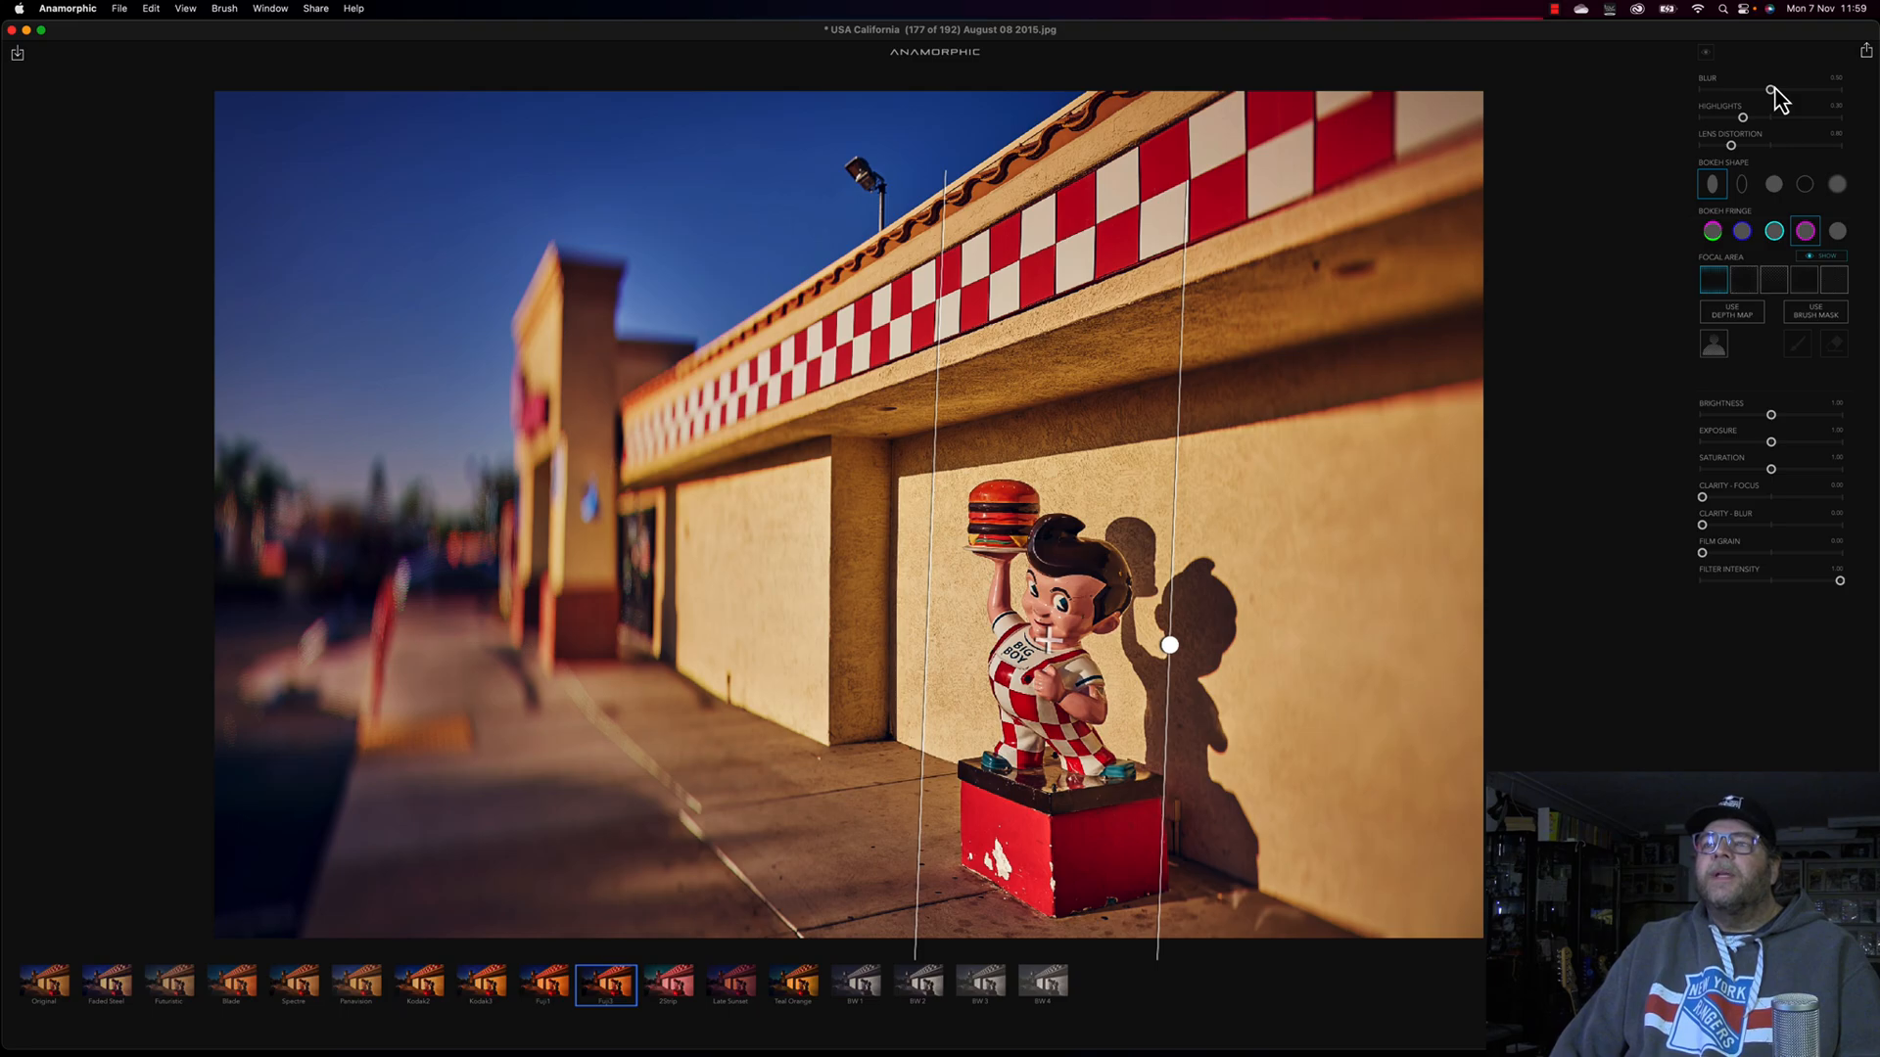
left_click(1741, 186)
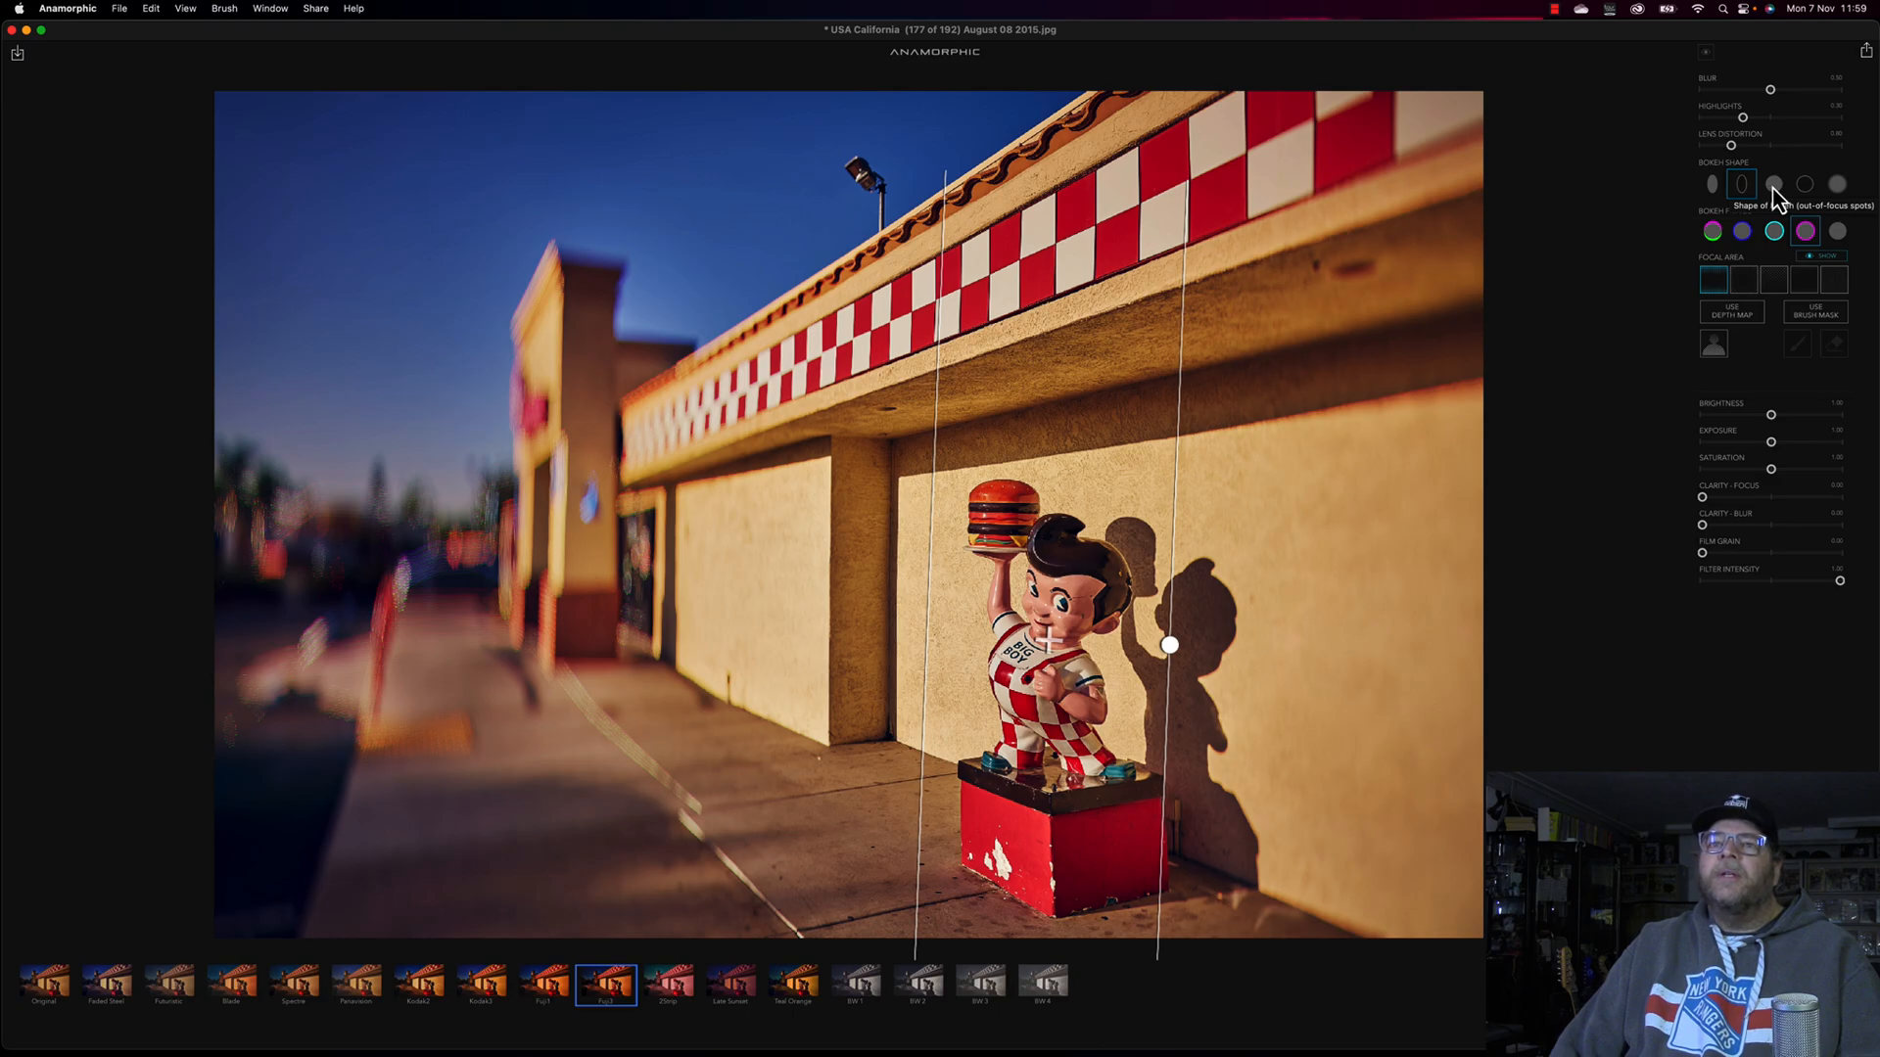
left_click_drag(1770, 90, 1766, 90)
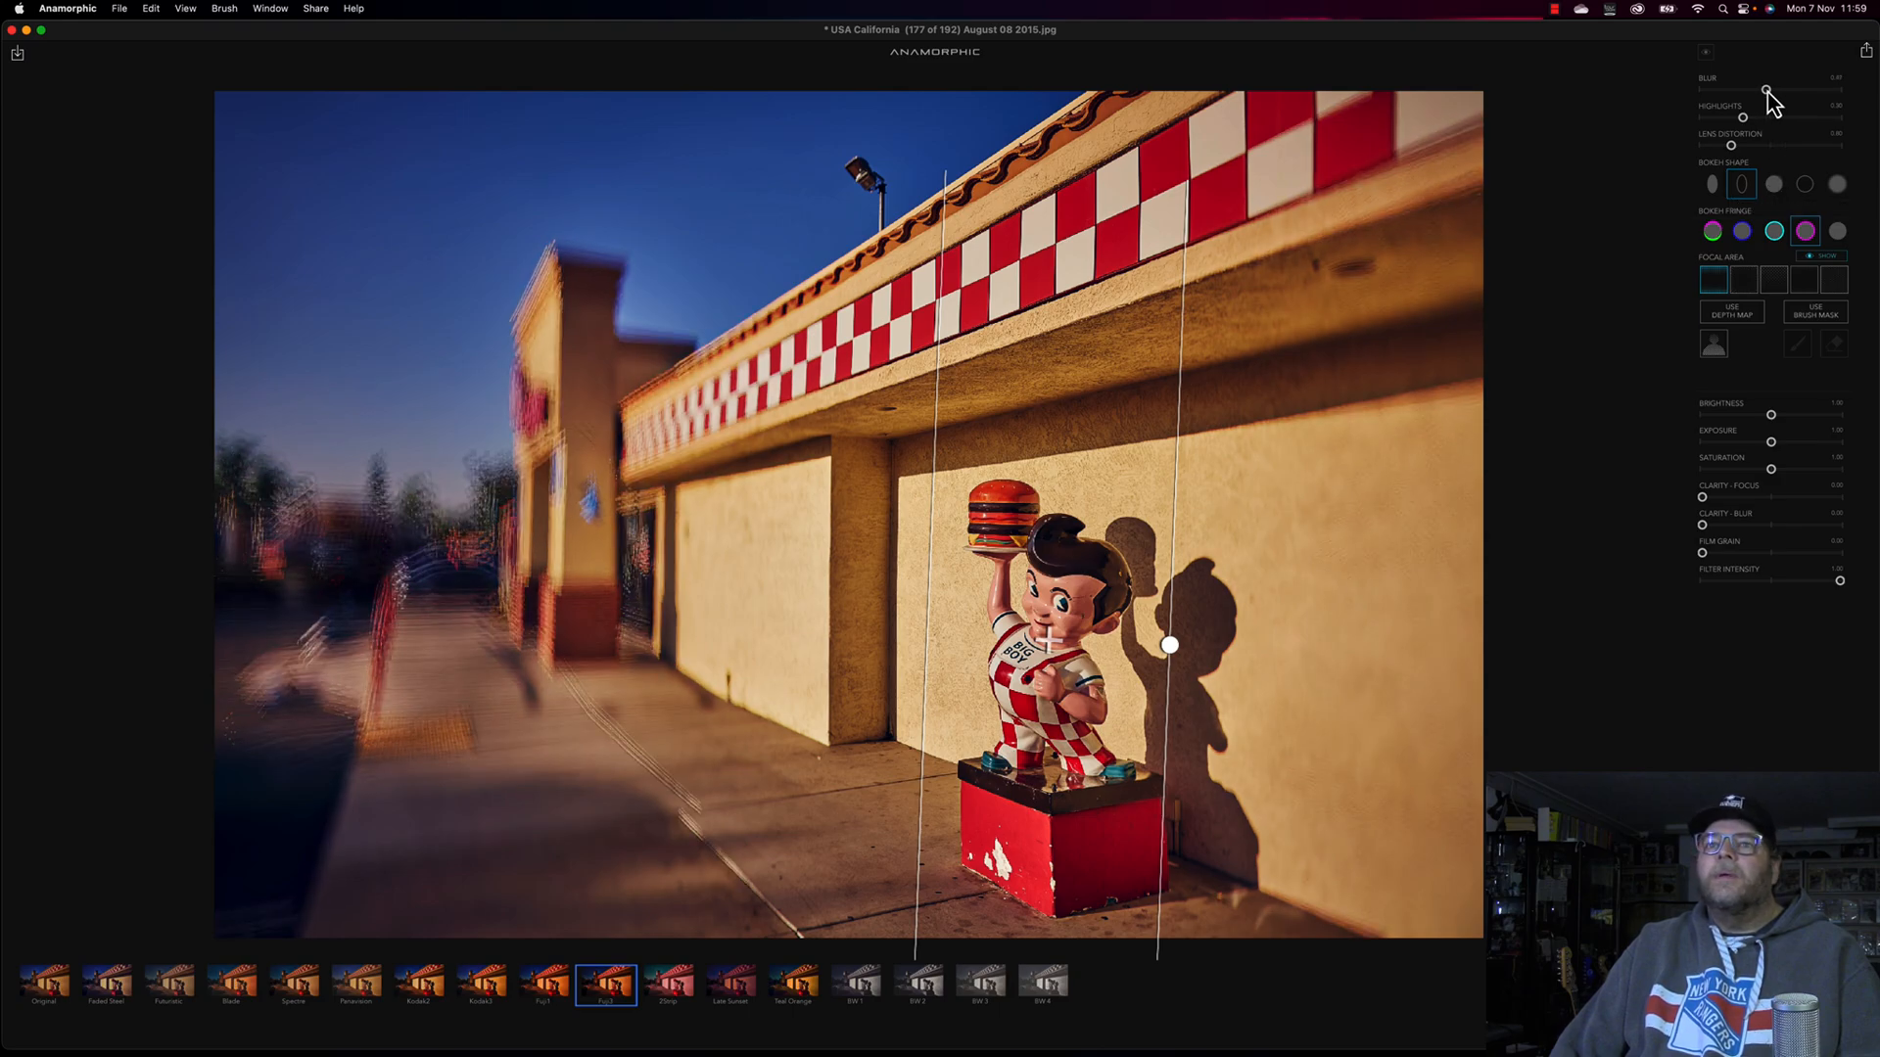
left_click(1714, 188)
left_click(1740, 186)
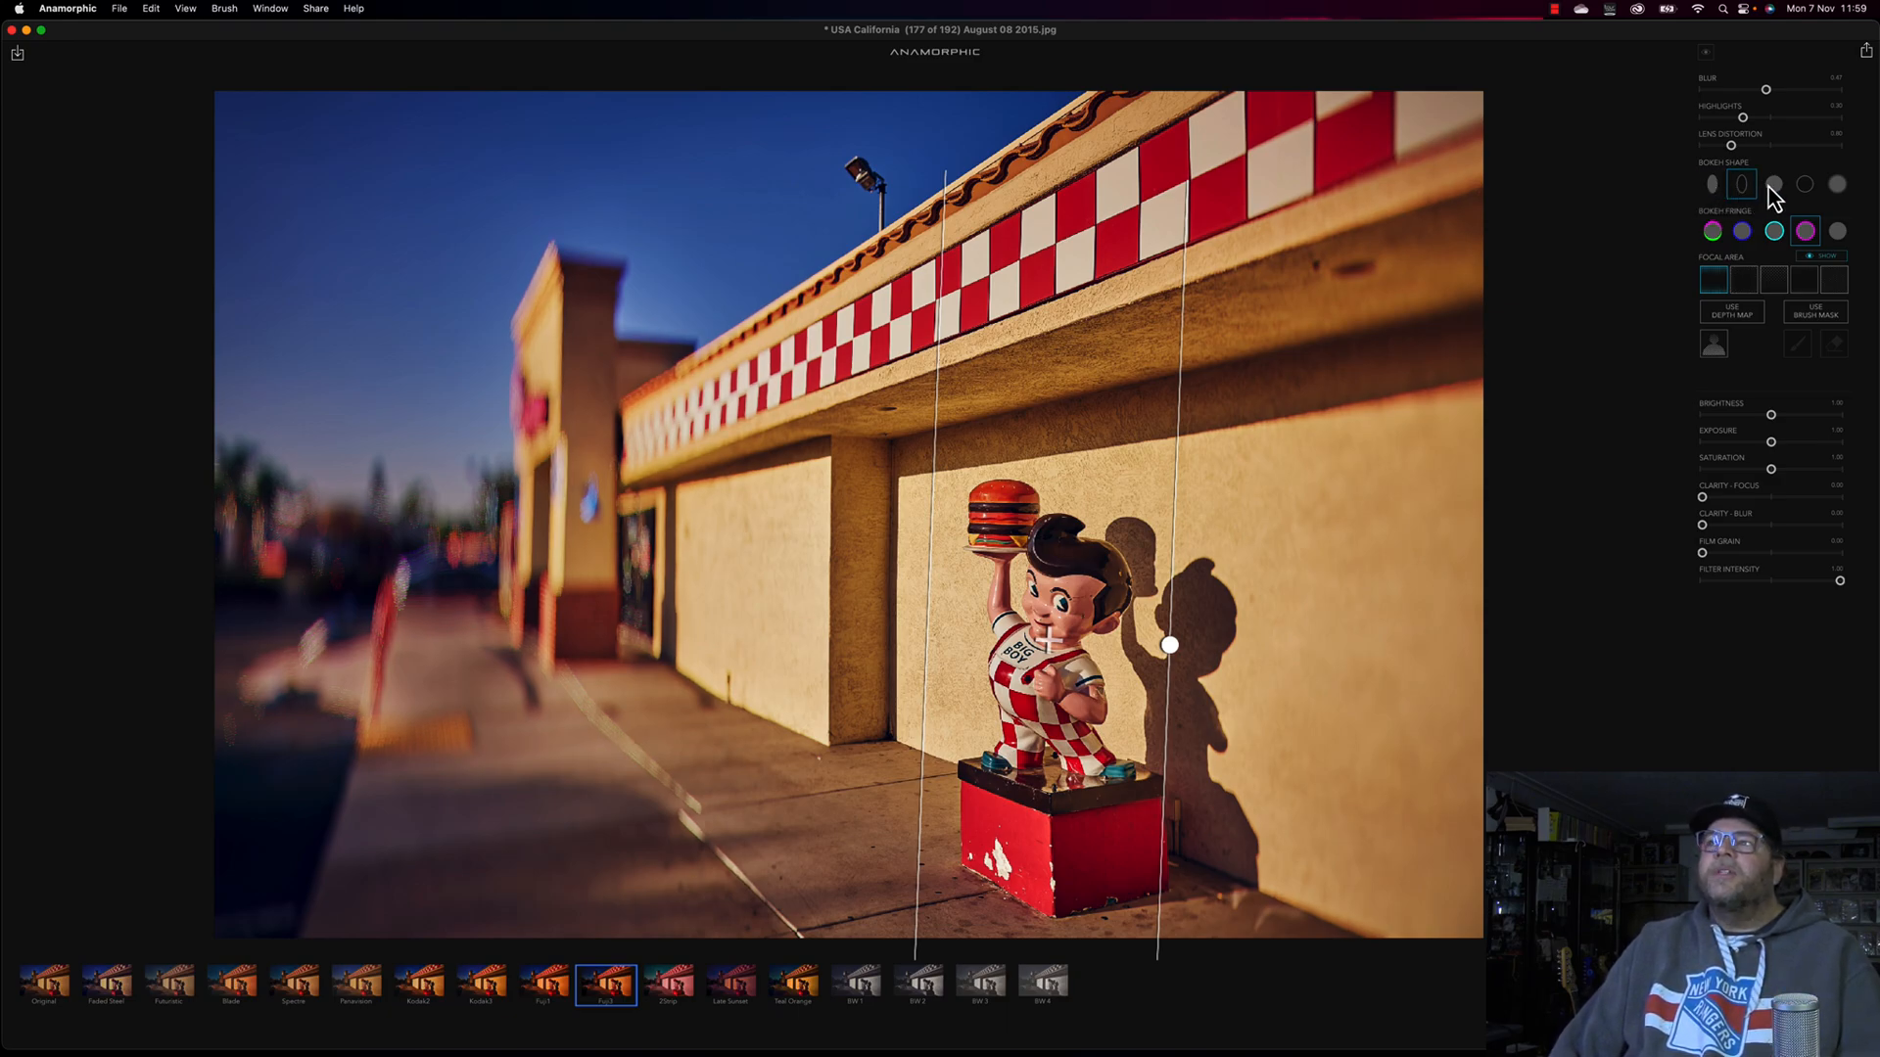
- Compare the circular bokeh shapes at reduced blur, return to the filled oval, and lower the blur further
left_click(1774, 185)
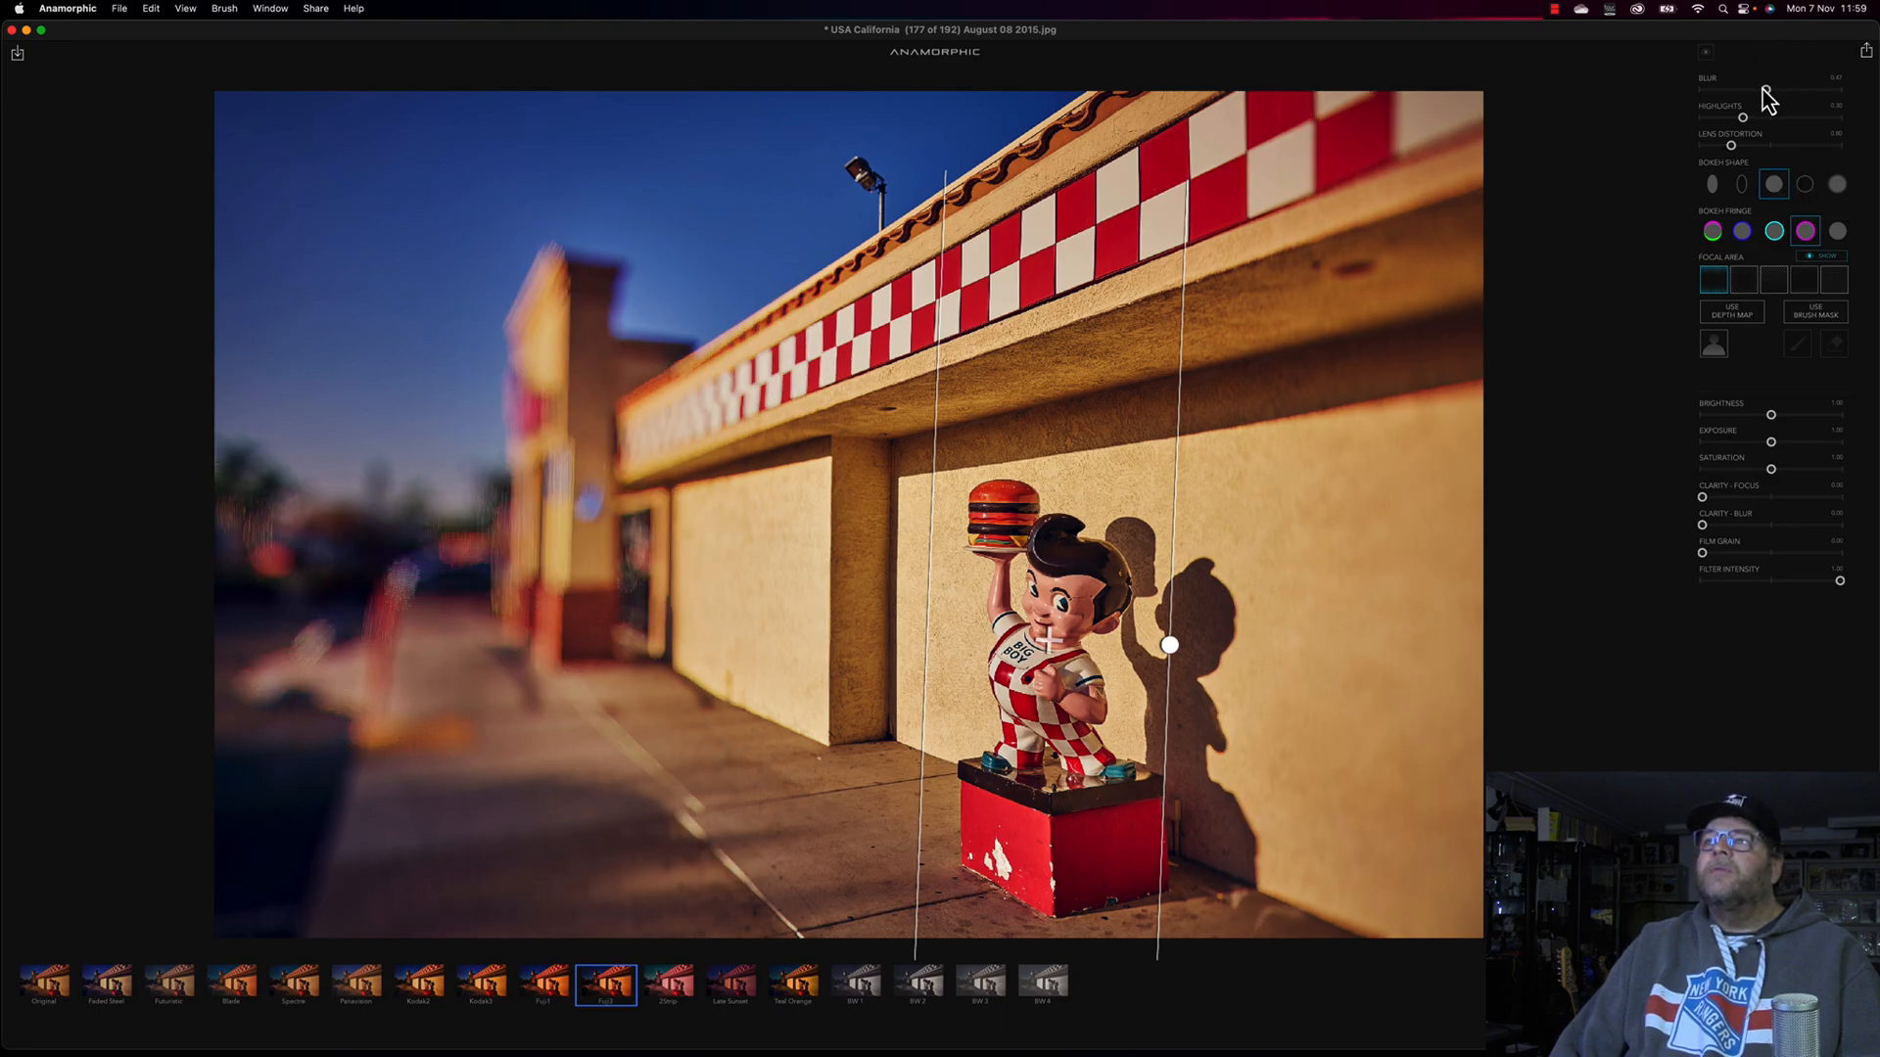
left_click_drag(1762, 89, 1736, 90)
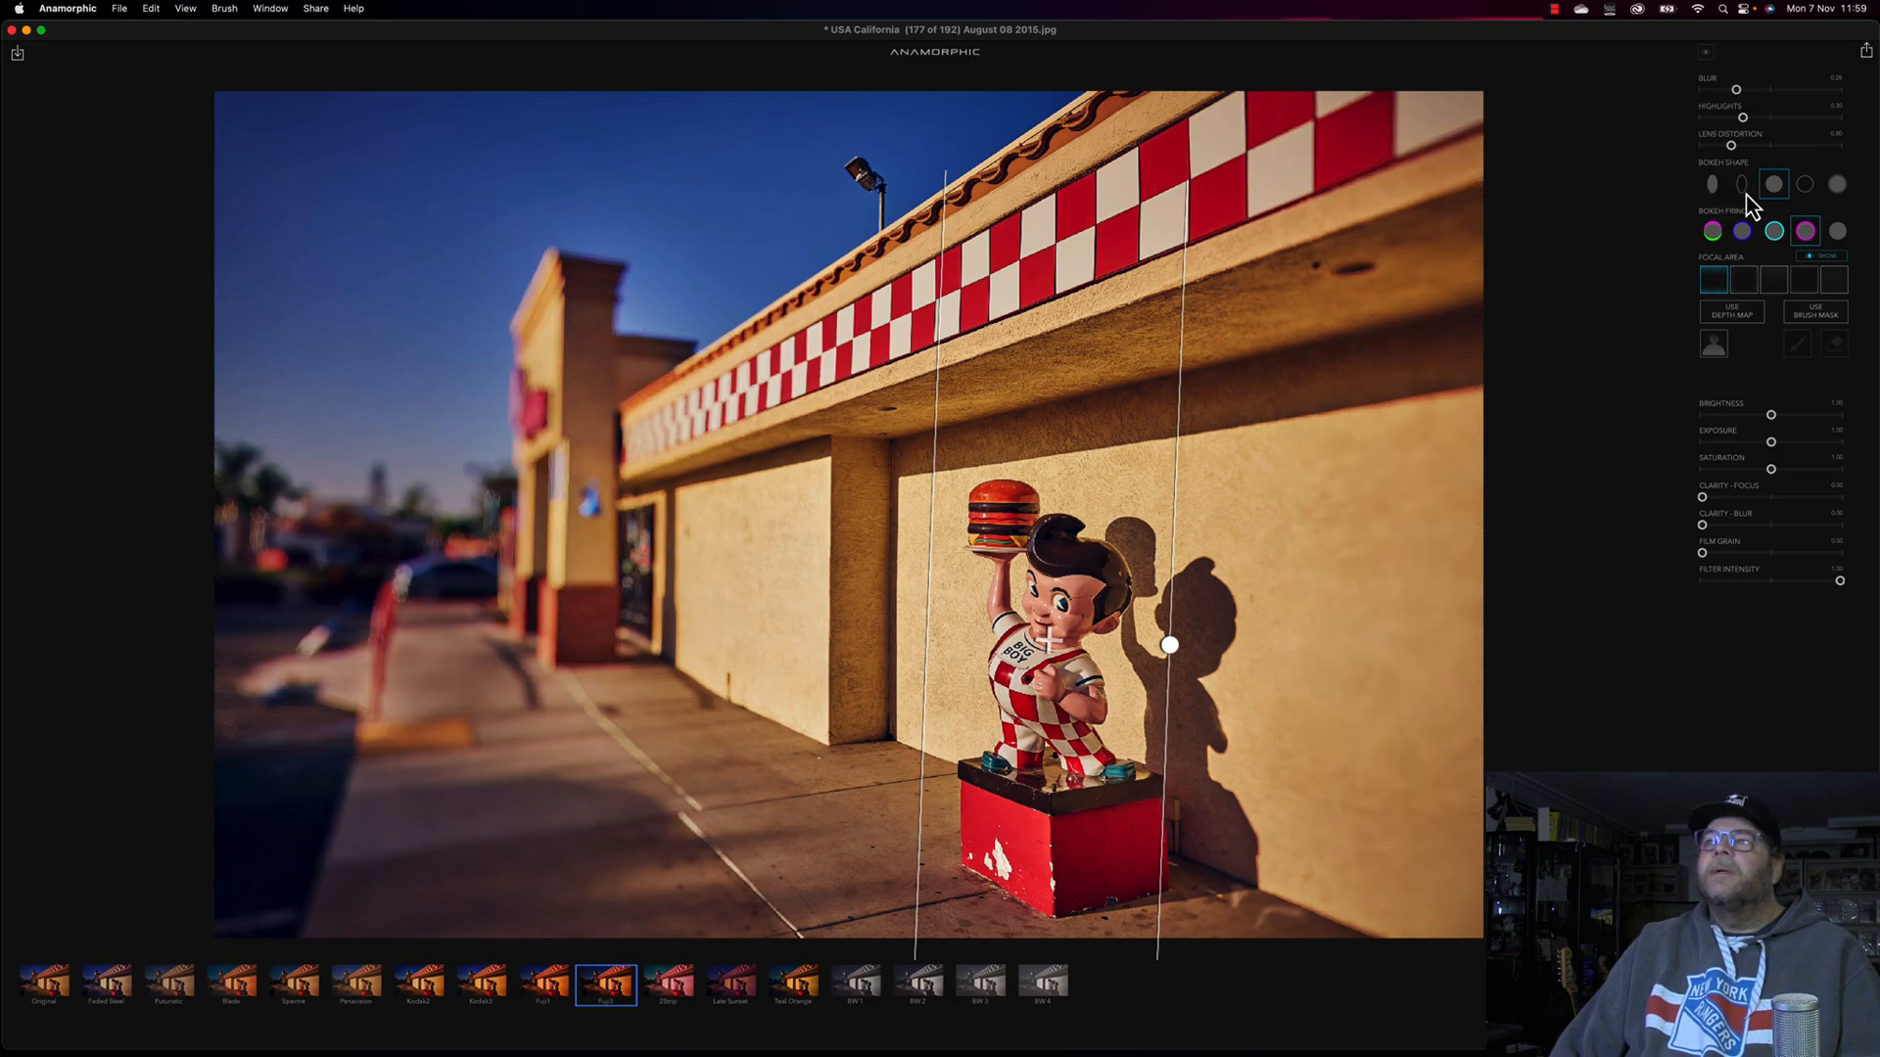
left_click(1805, 185)
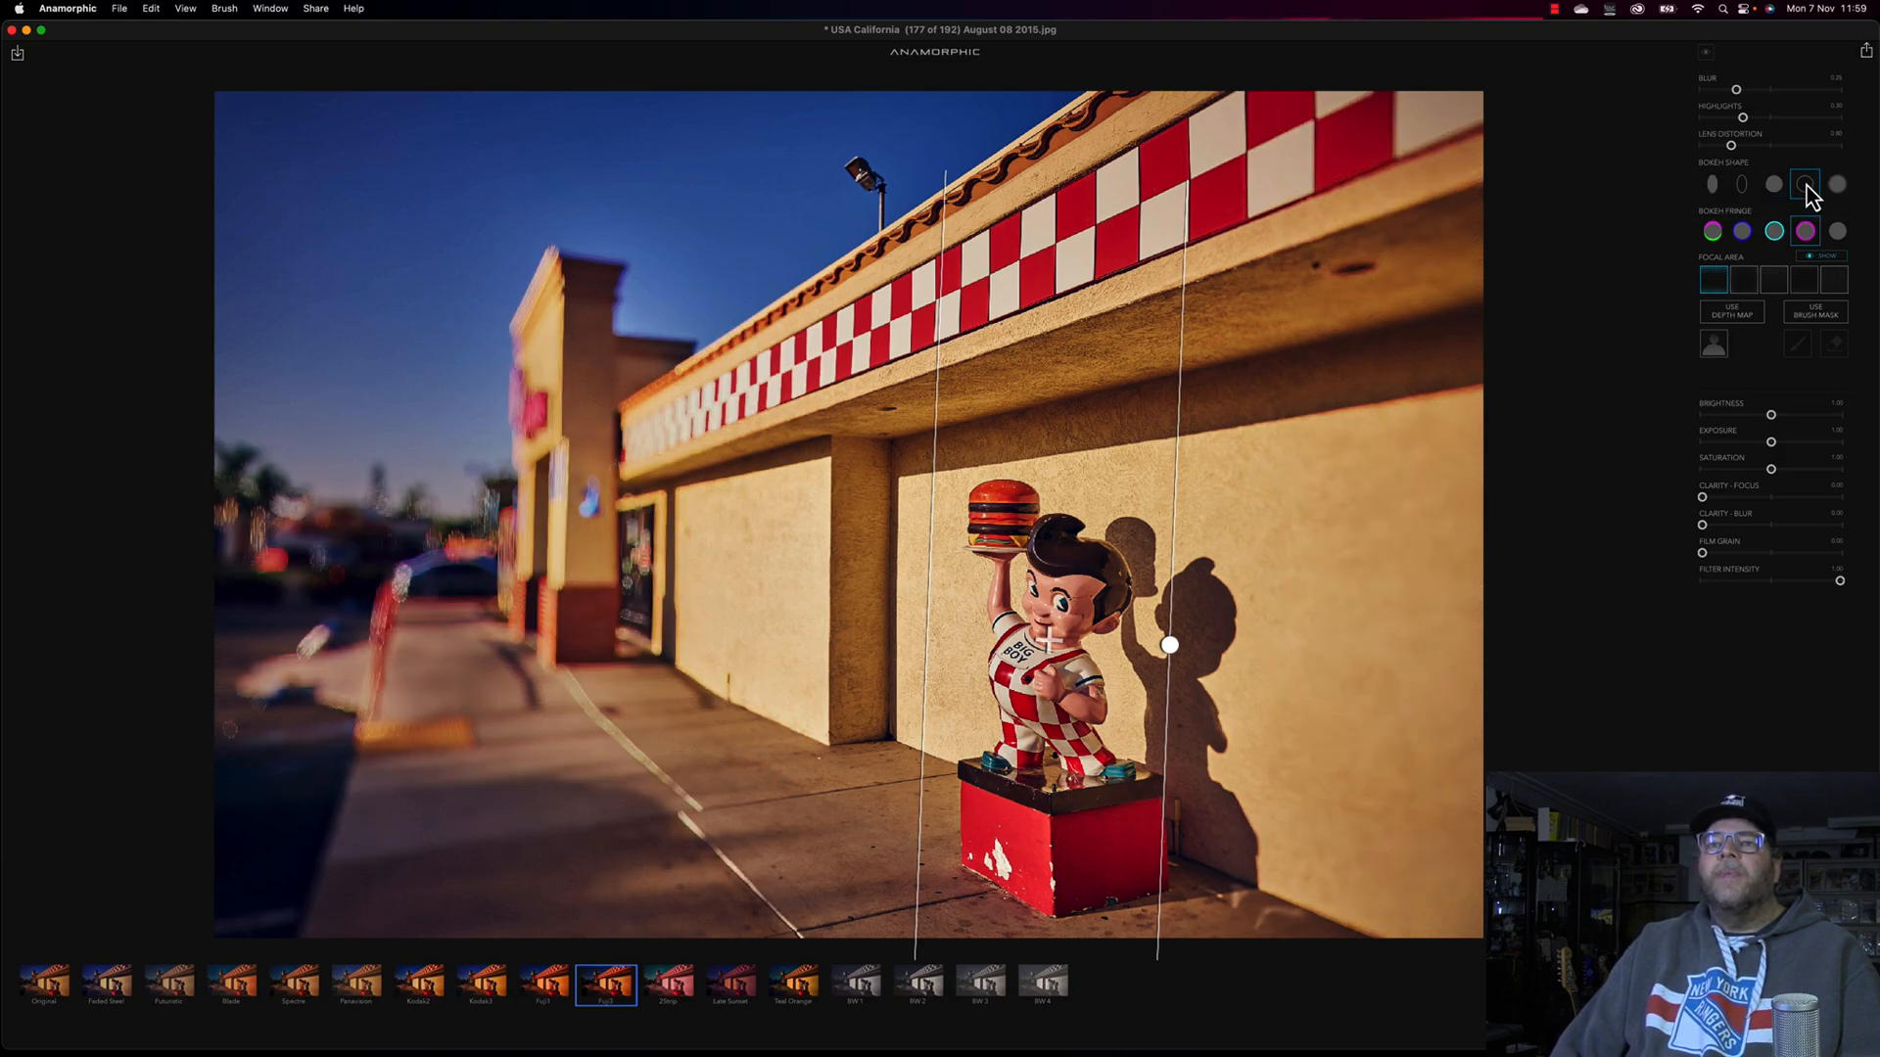
left_click(1837, 186)
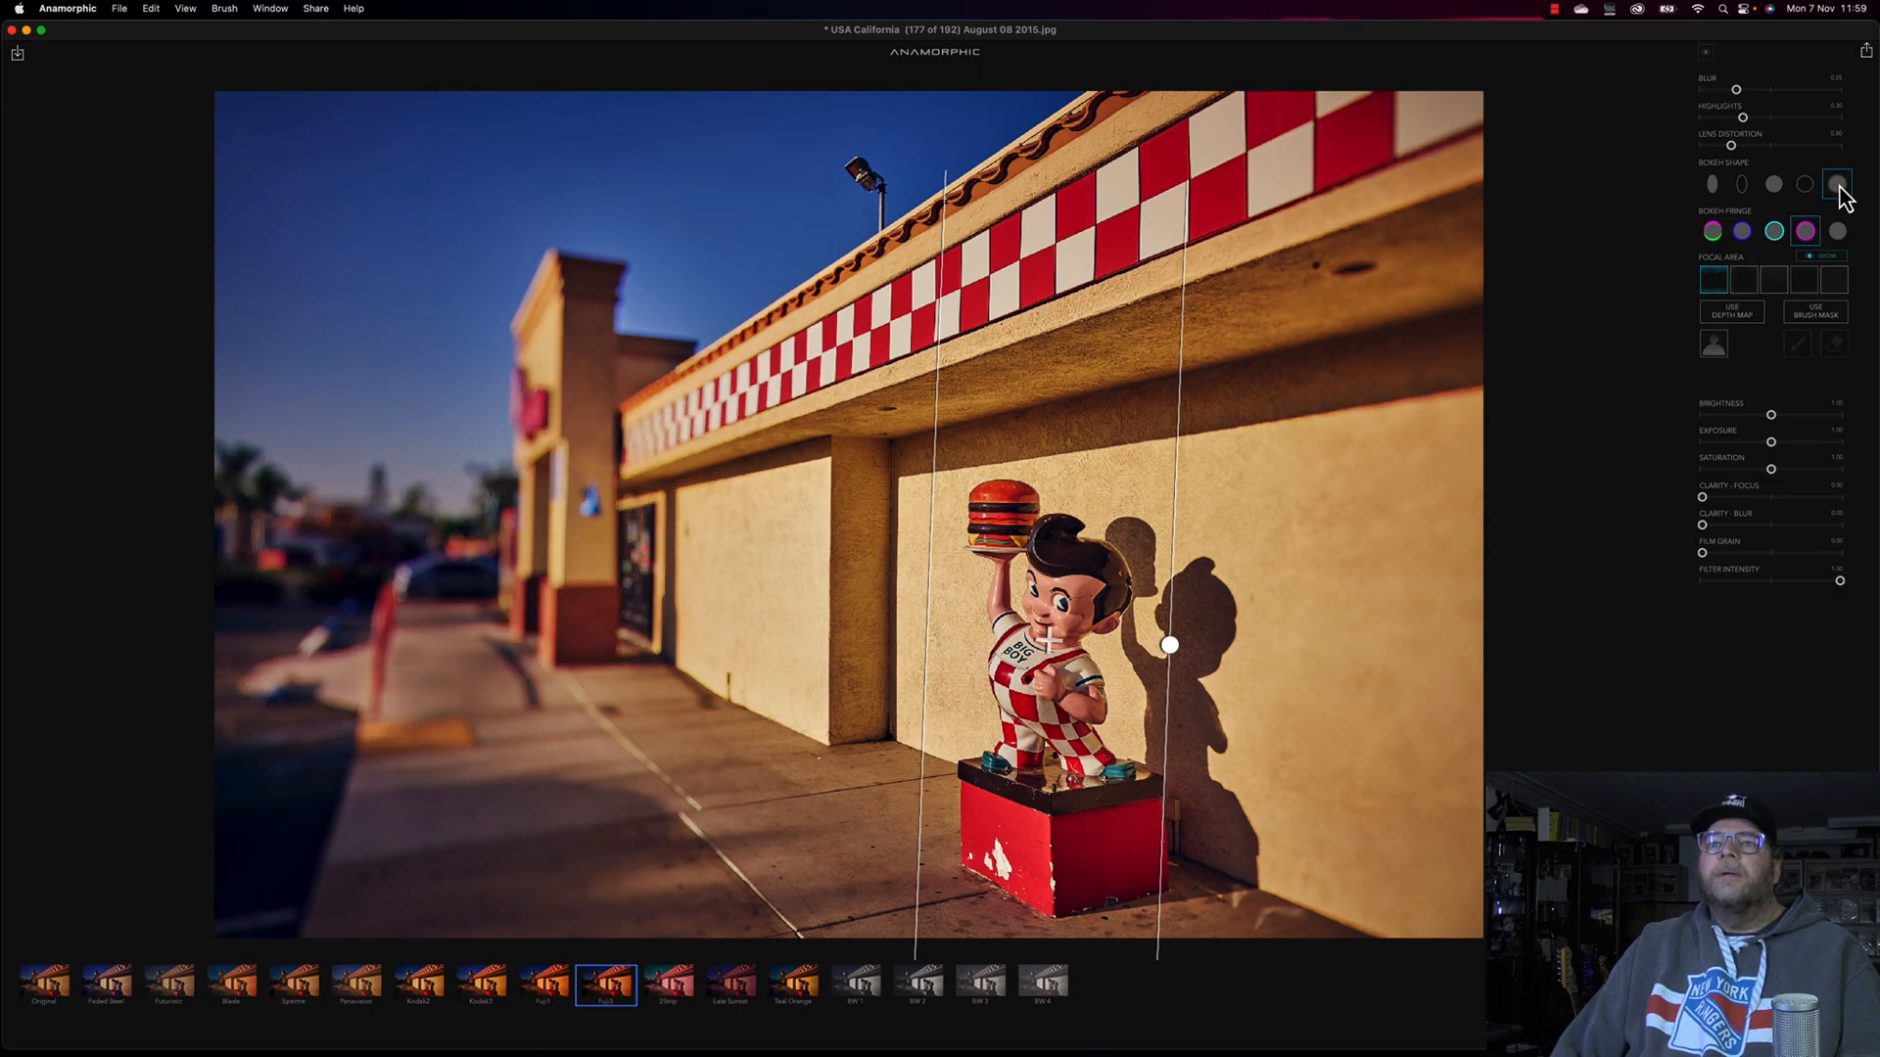
left_click(1713, 185)
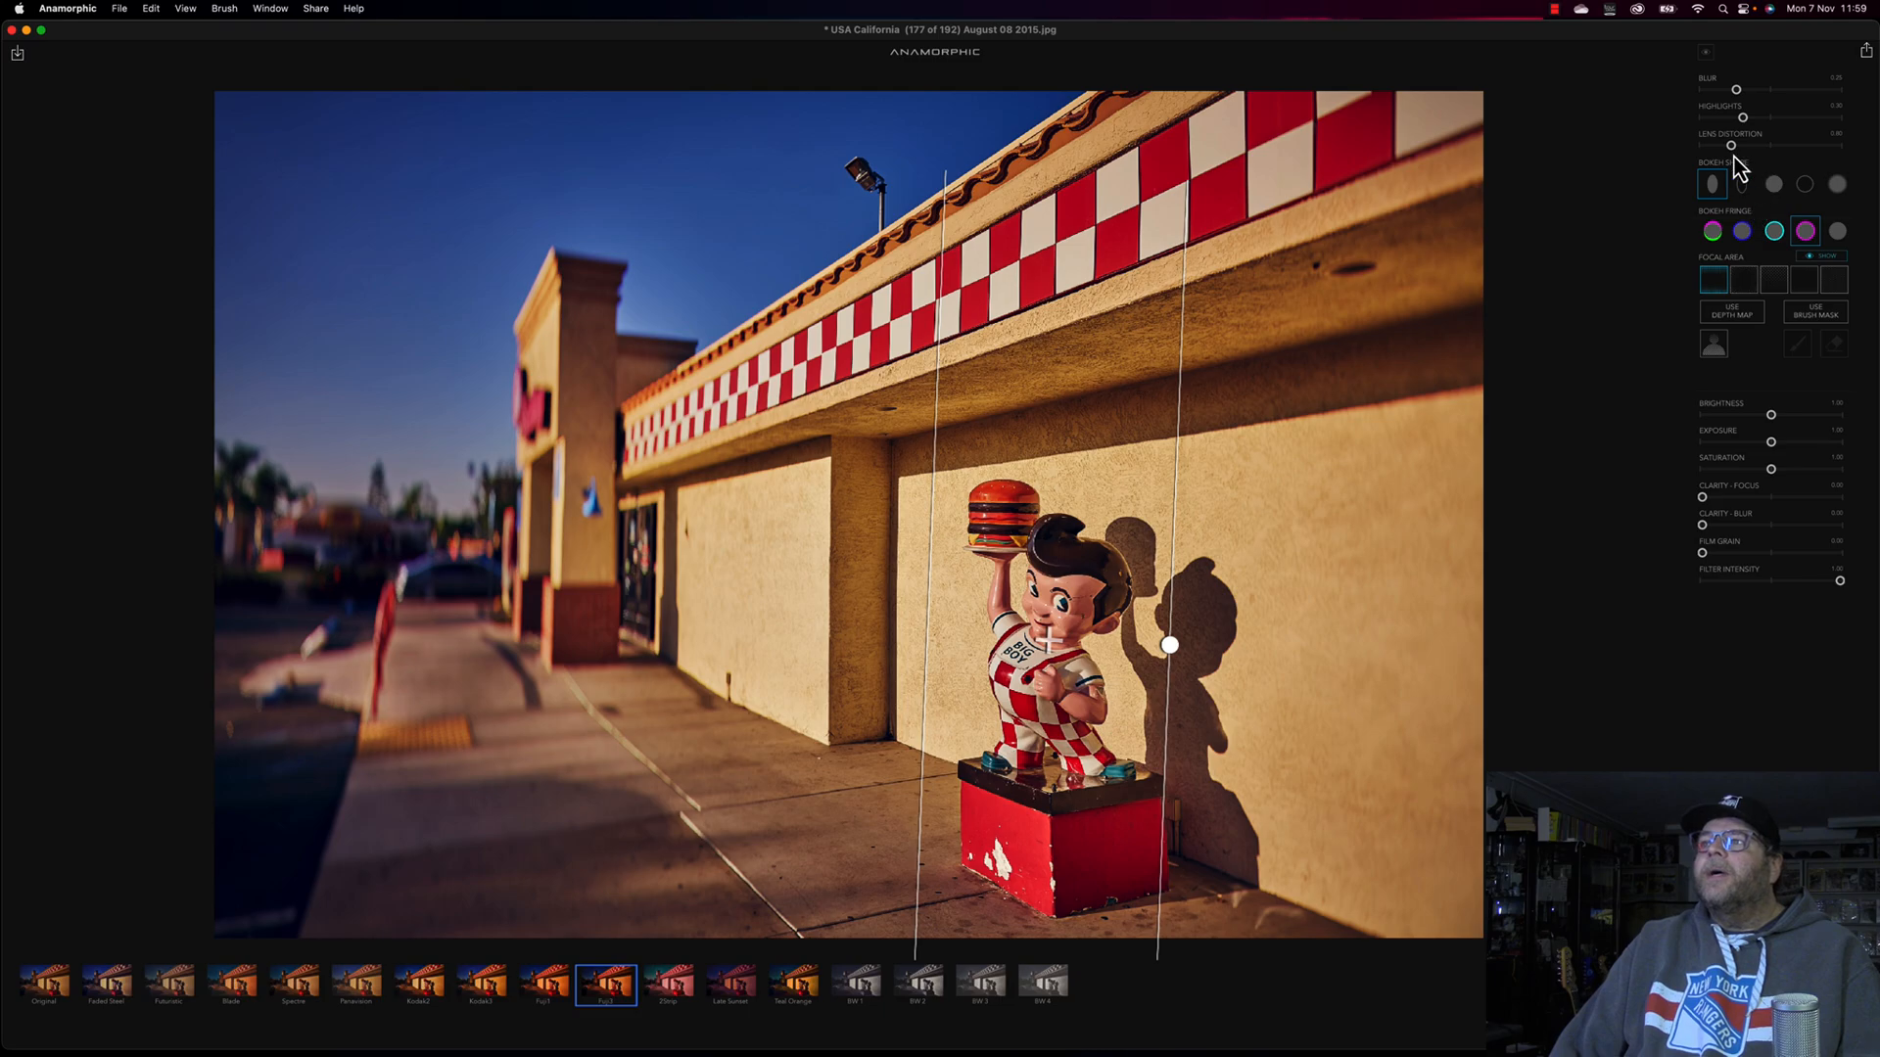
left_click_drag(1736, 93, 1714, 94)
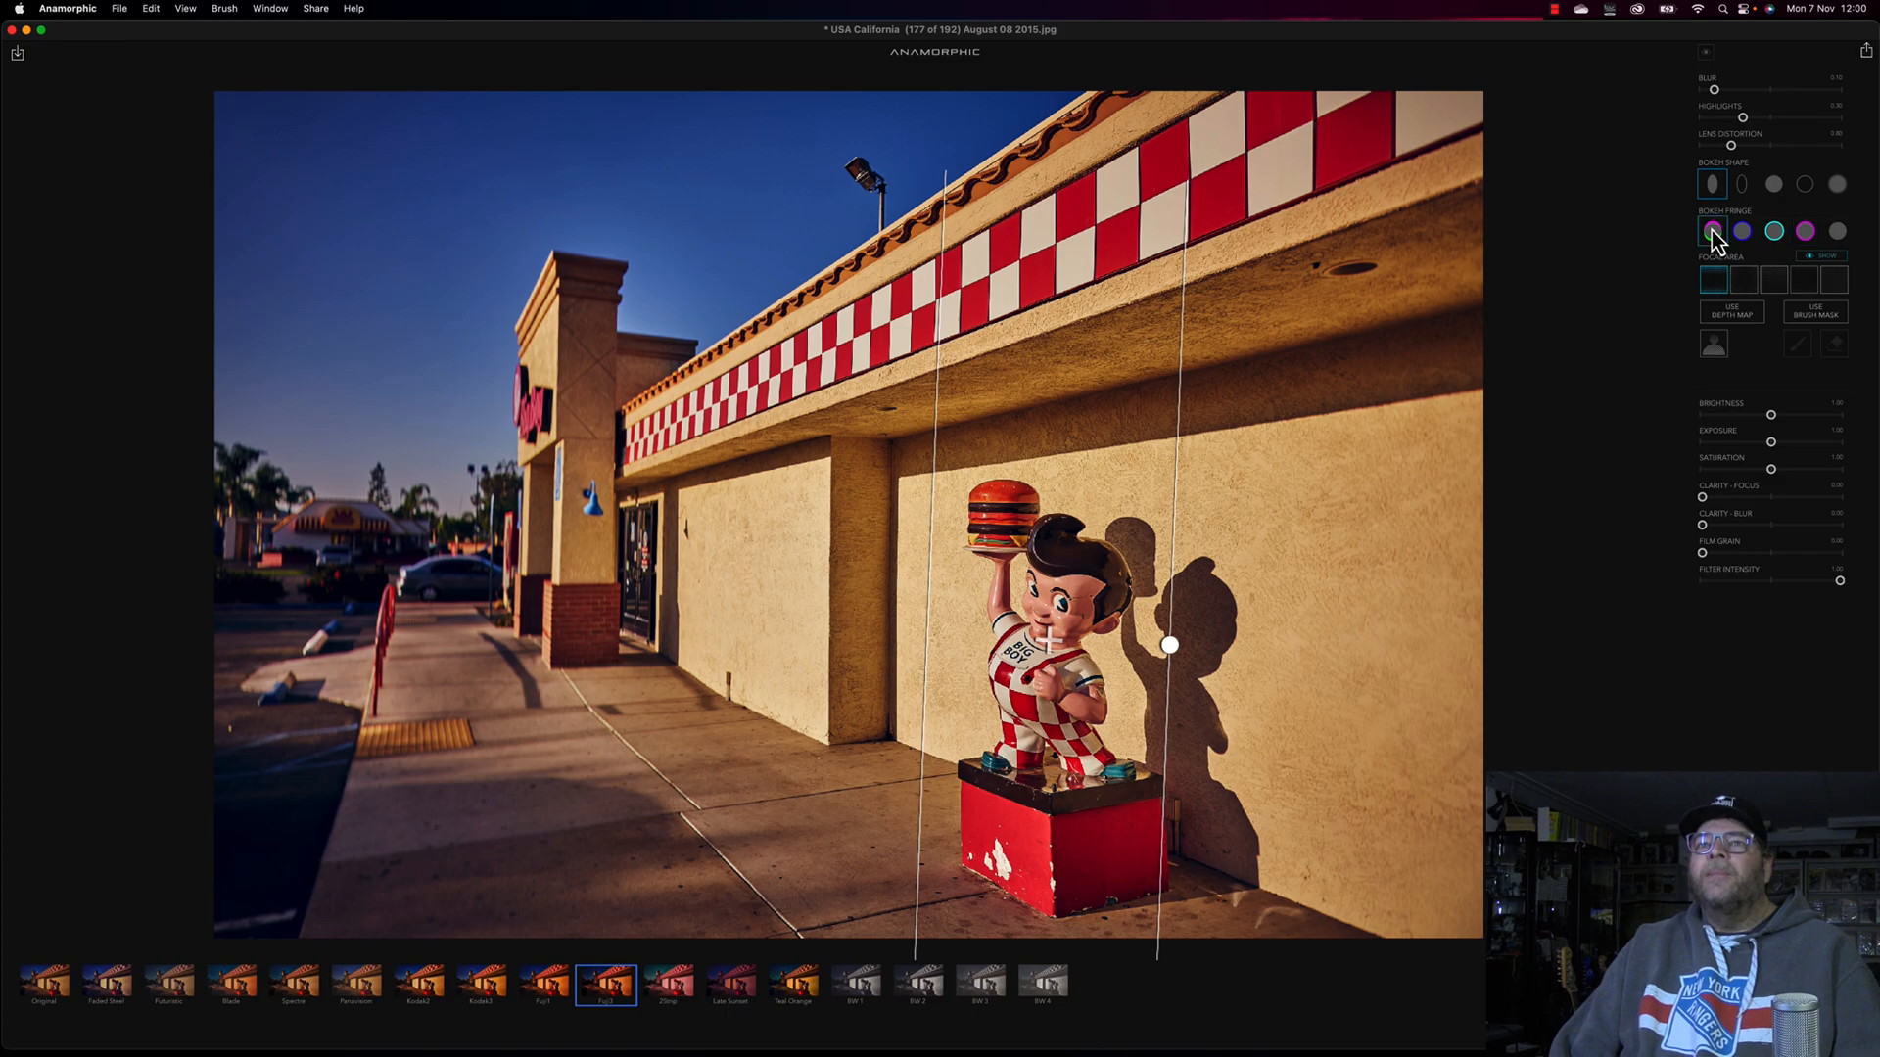
- Compare the bokeh fringe colors at nearly maximum blur, choose the neutral gray fringe, and reduce the blur to a low level
left_click_drag(1715, 91, 1833, 91)
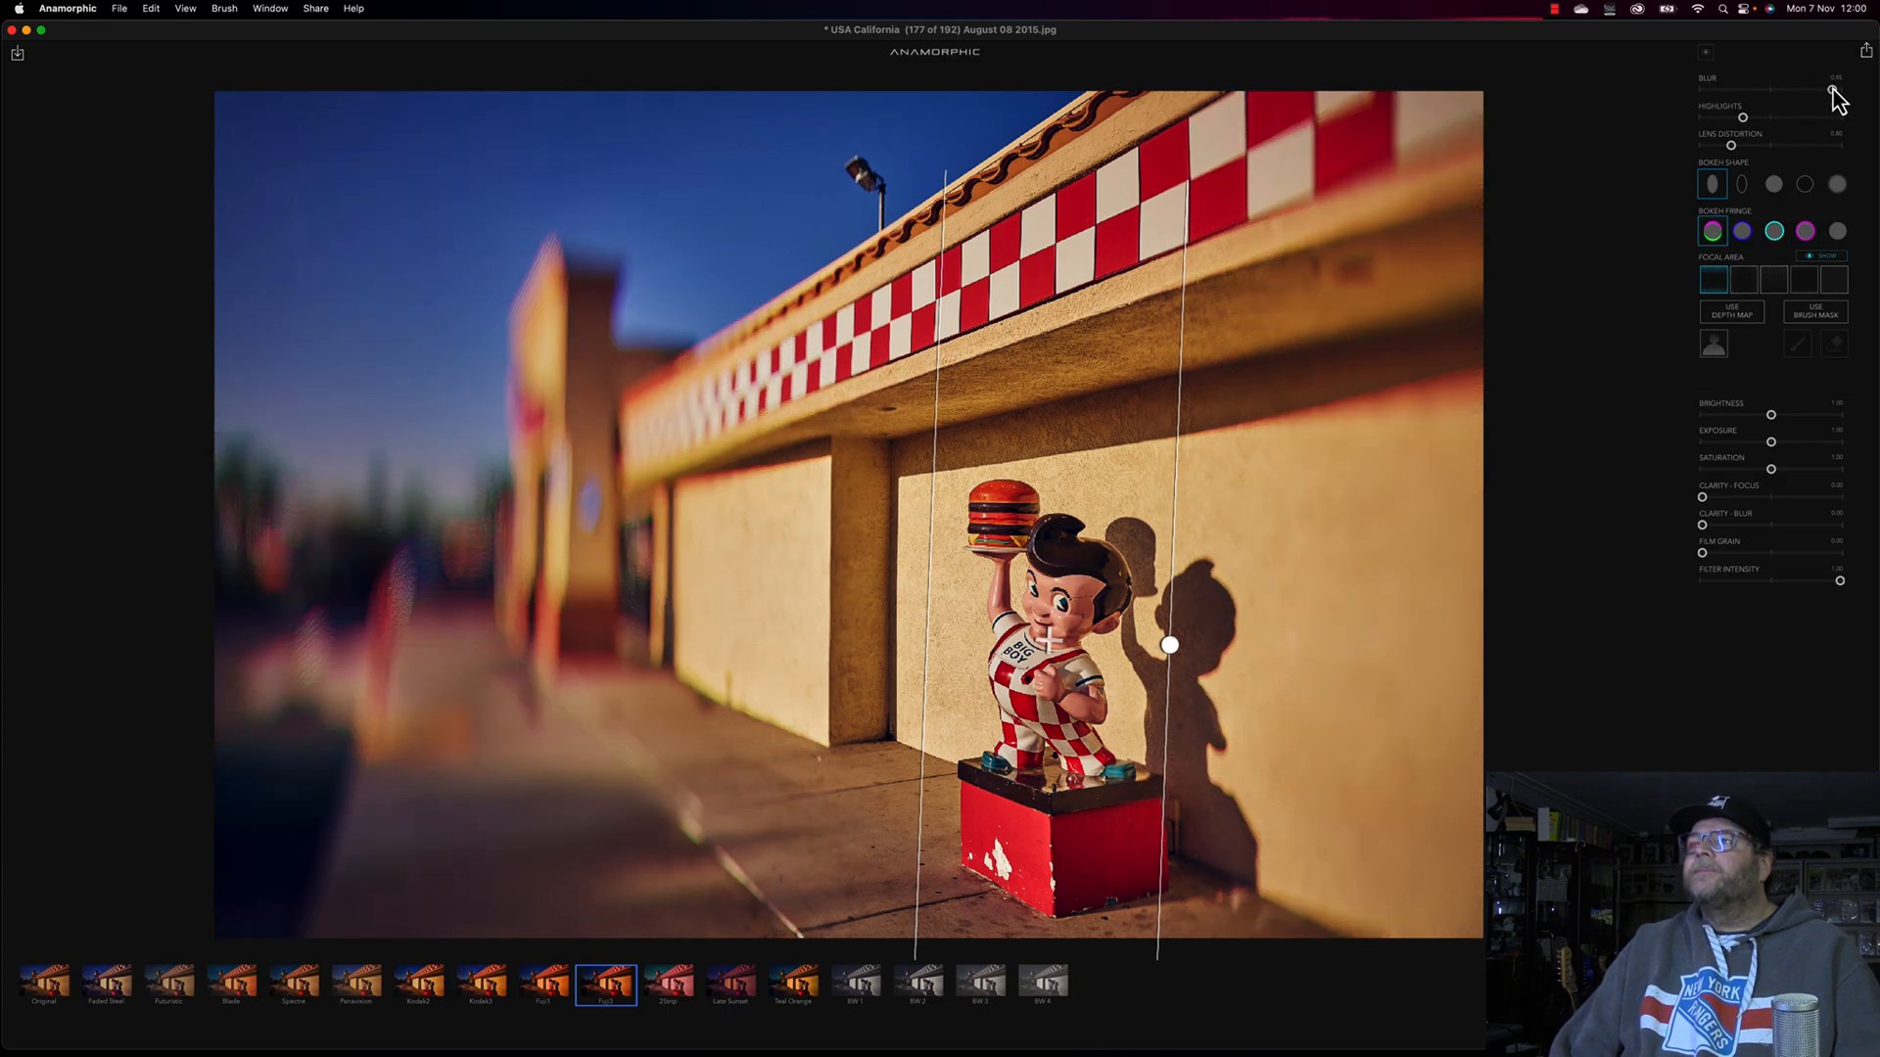
left_click(1742, 232)
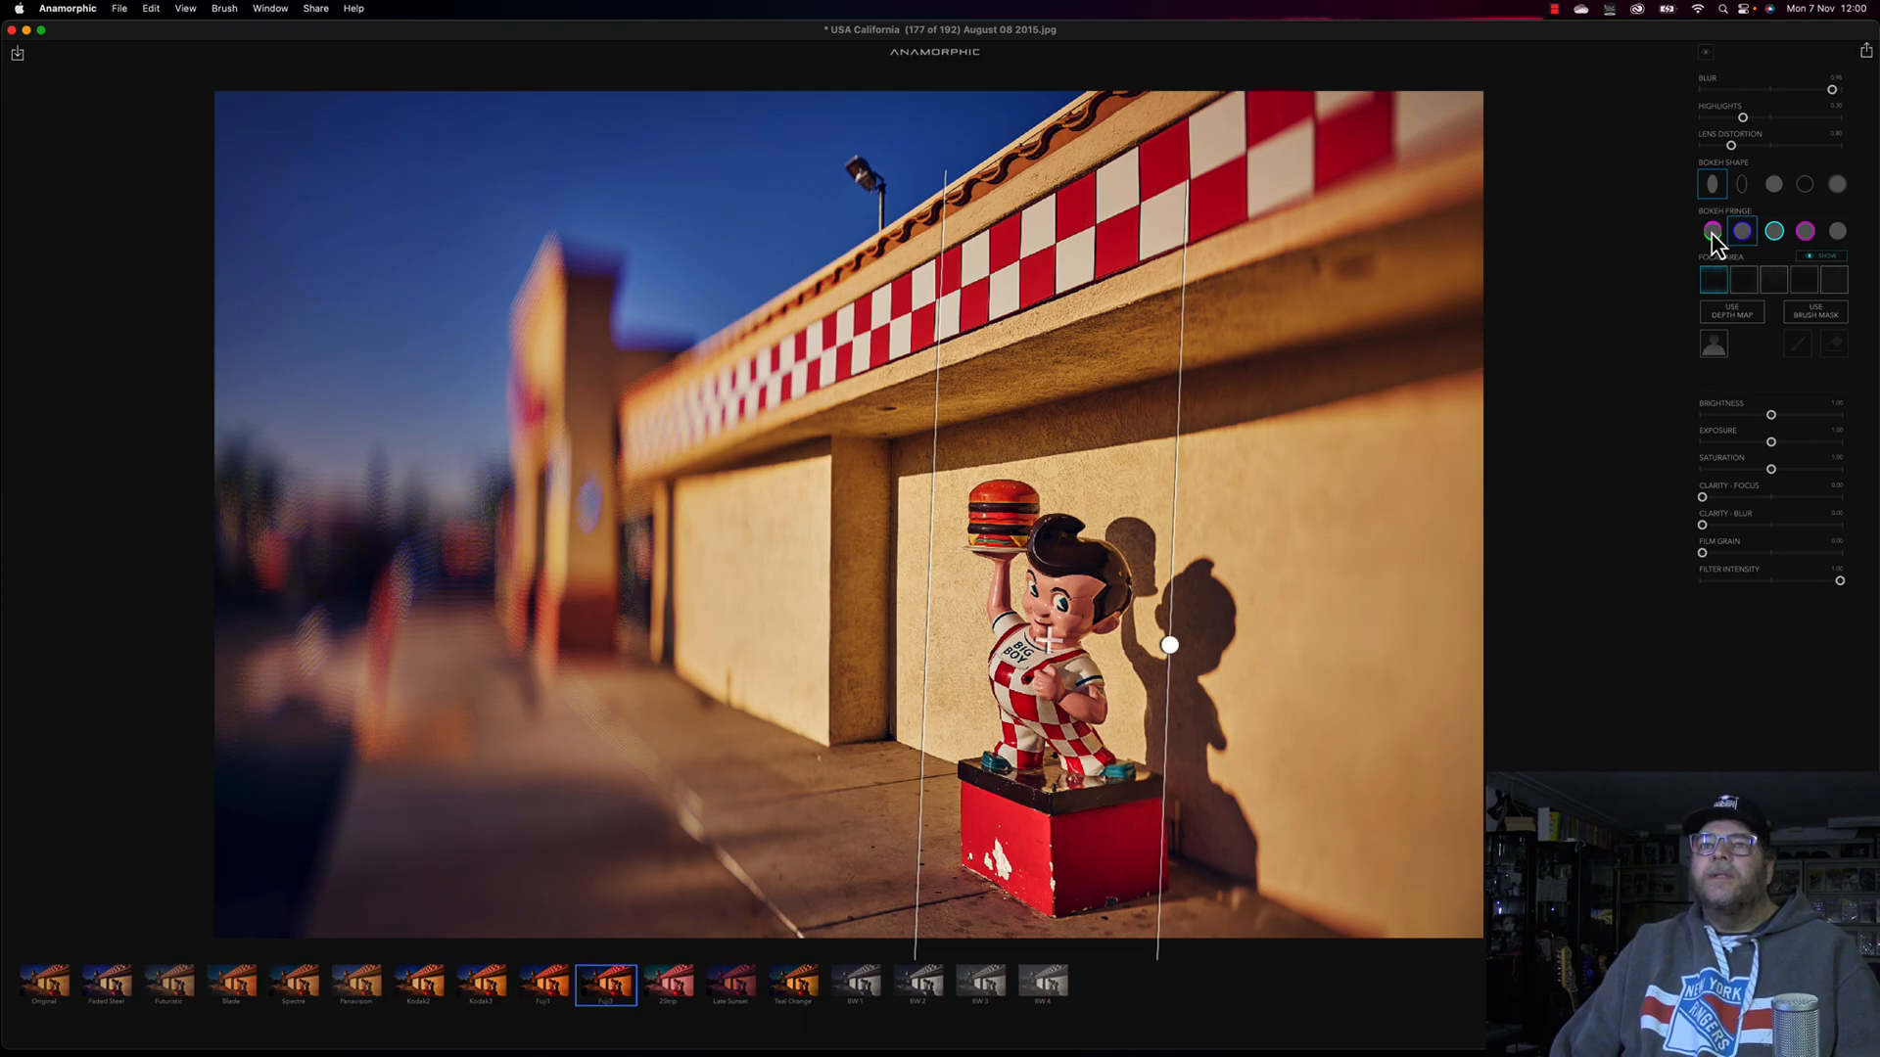
left_click(1712, 232)
left_click(1774, 232)
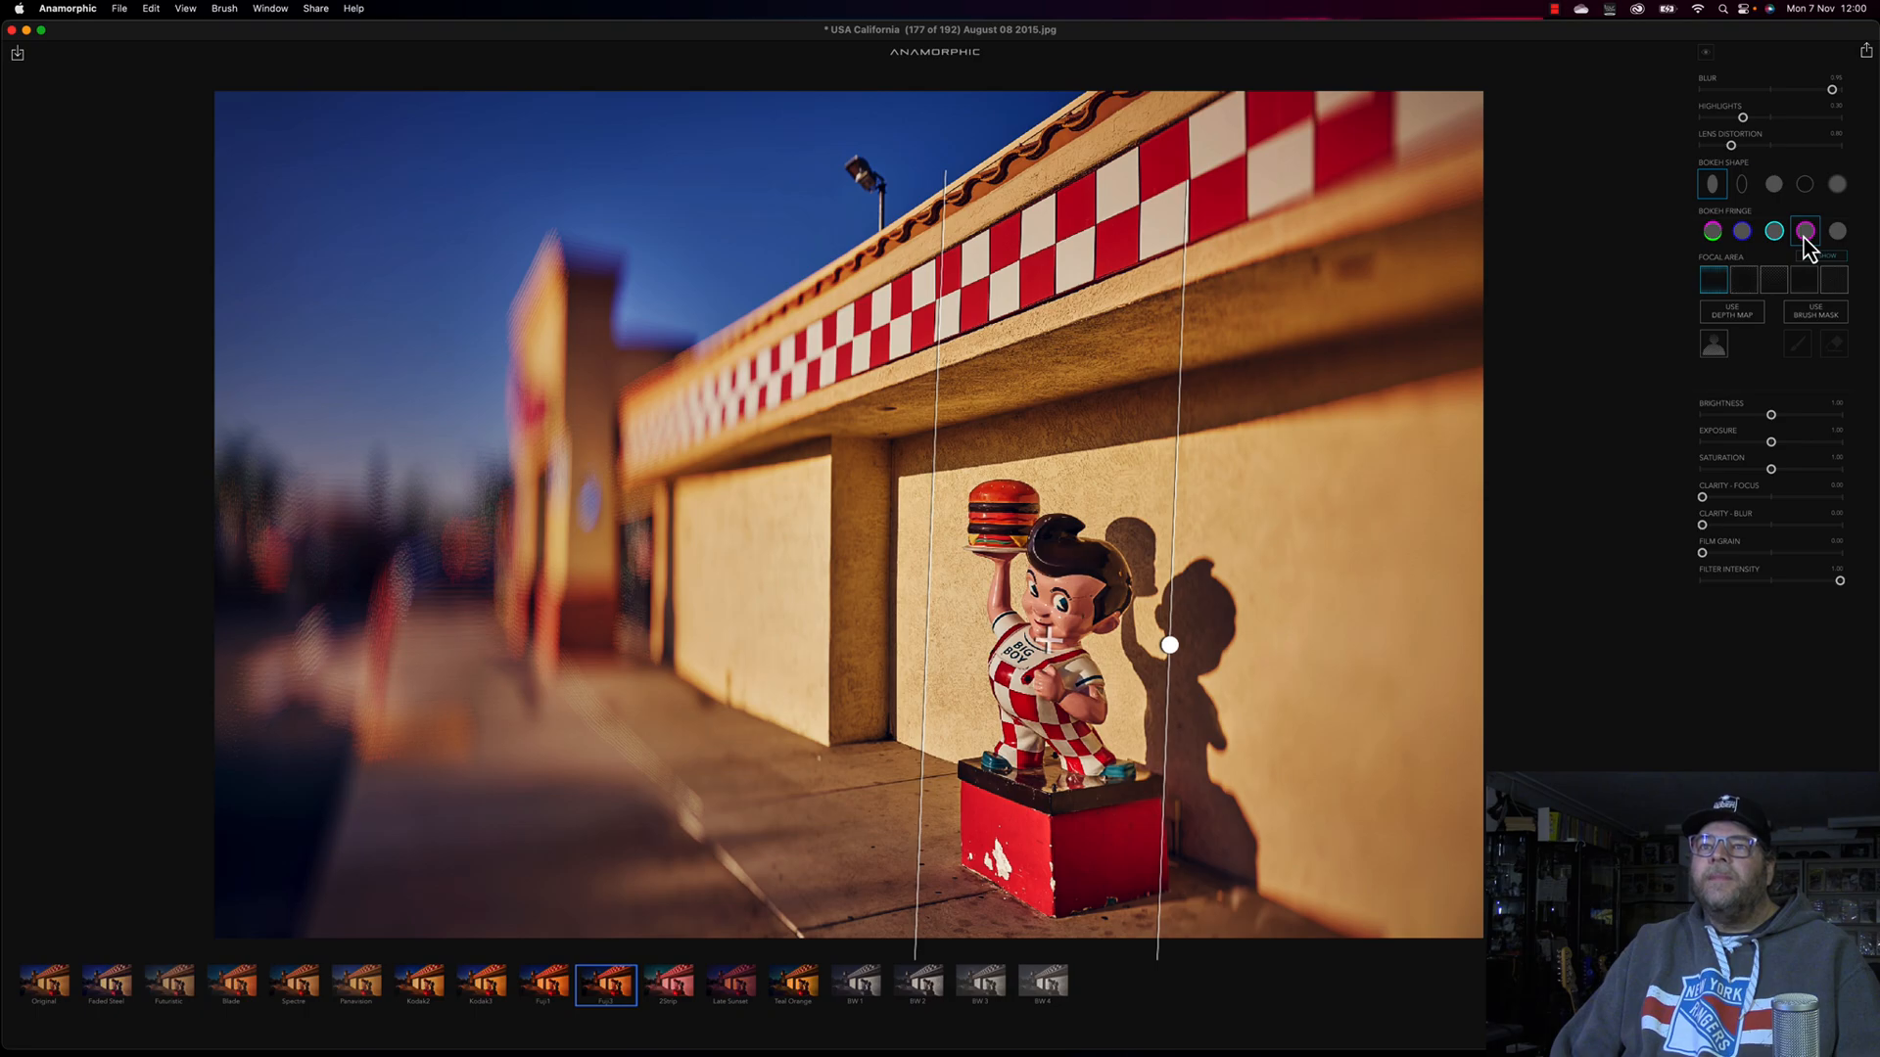
left_click(1832, 238)
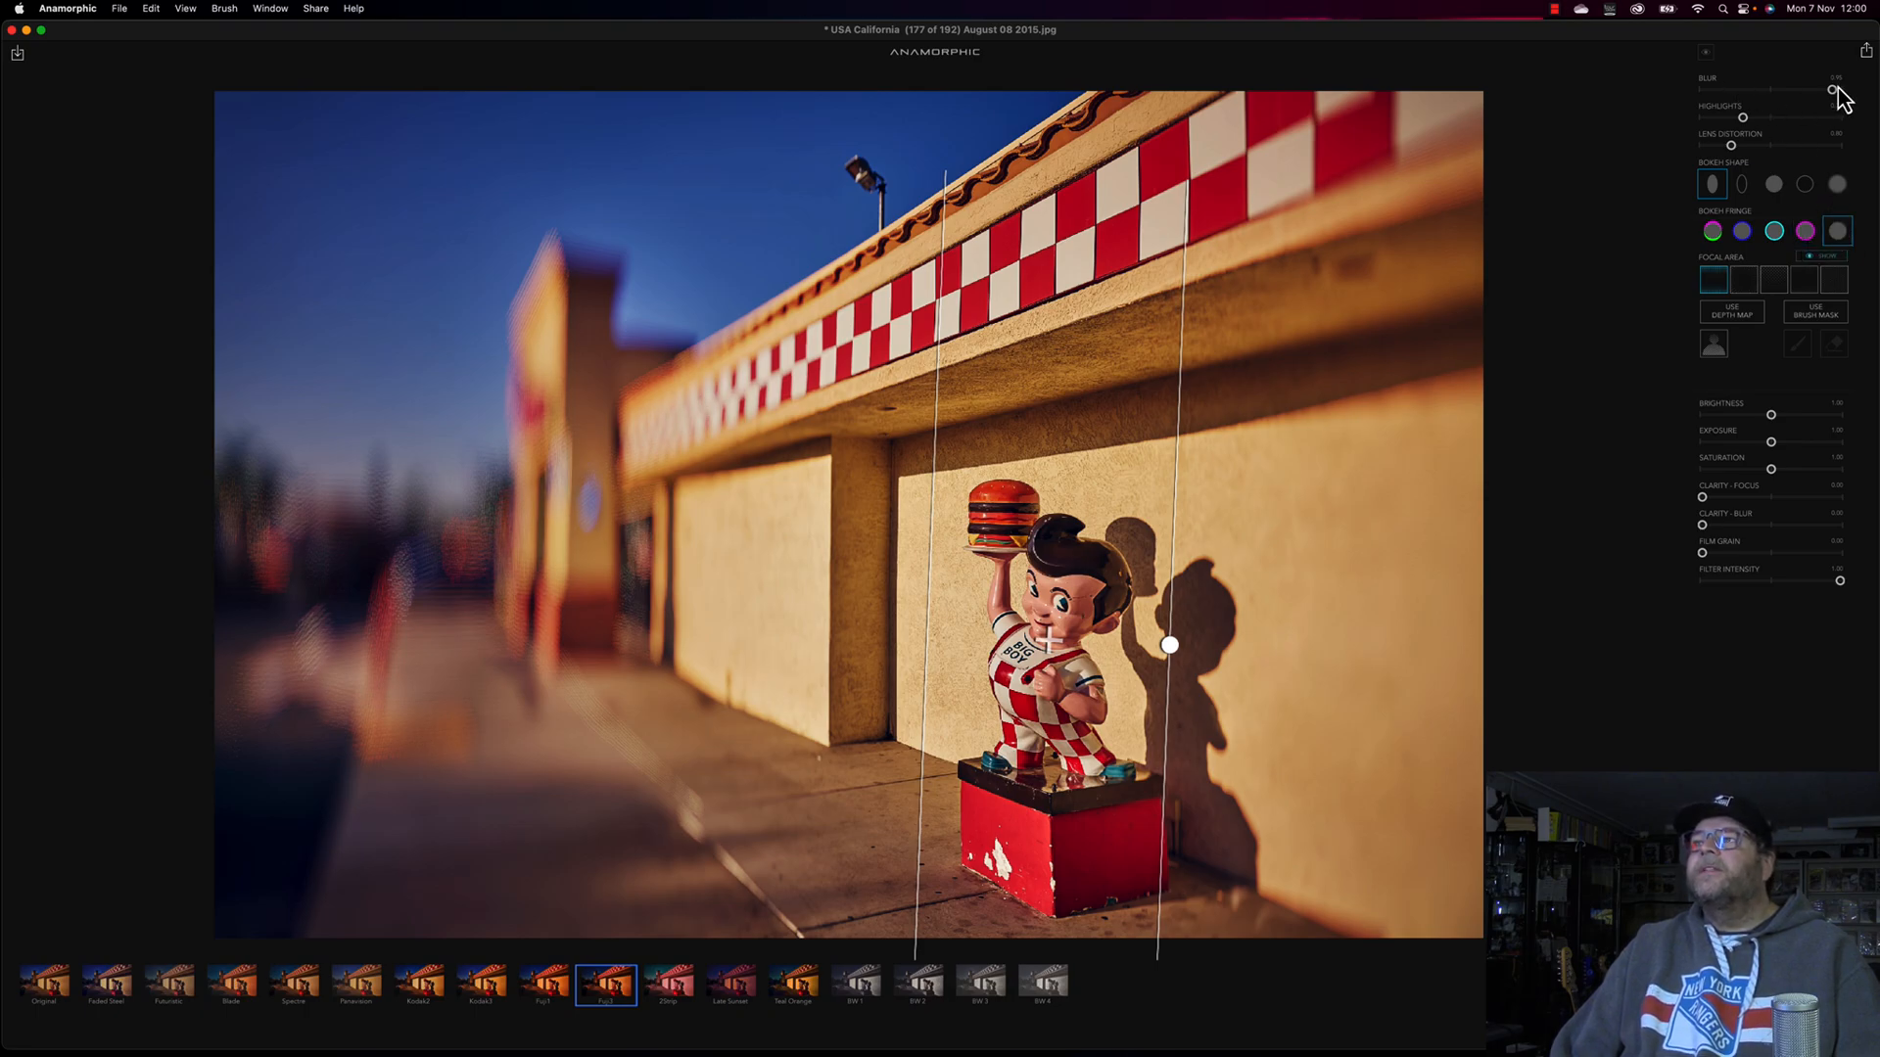
left_click_drag(1832, 89, 1724, 89)
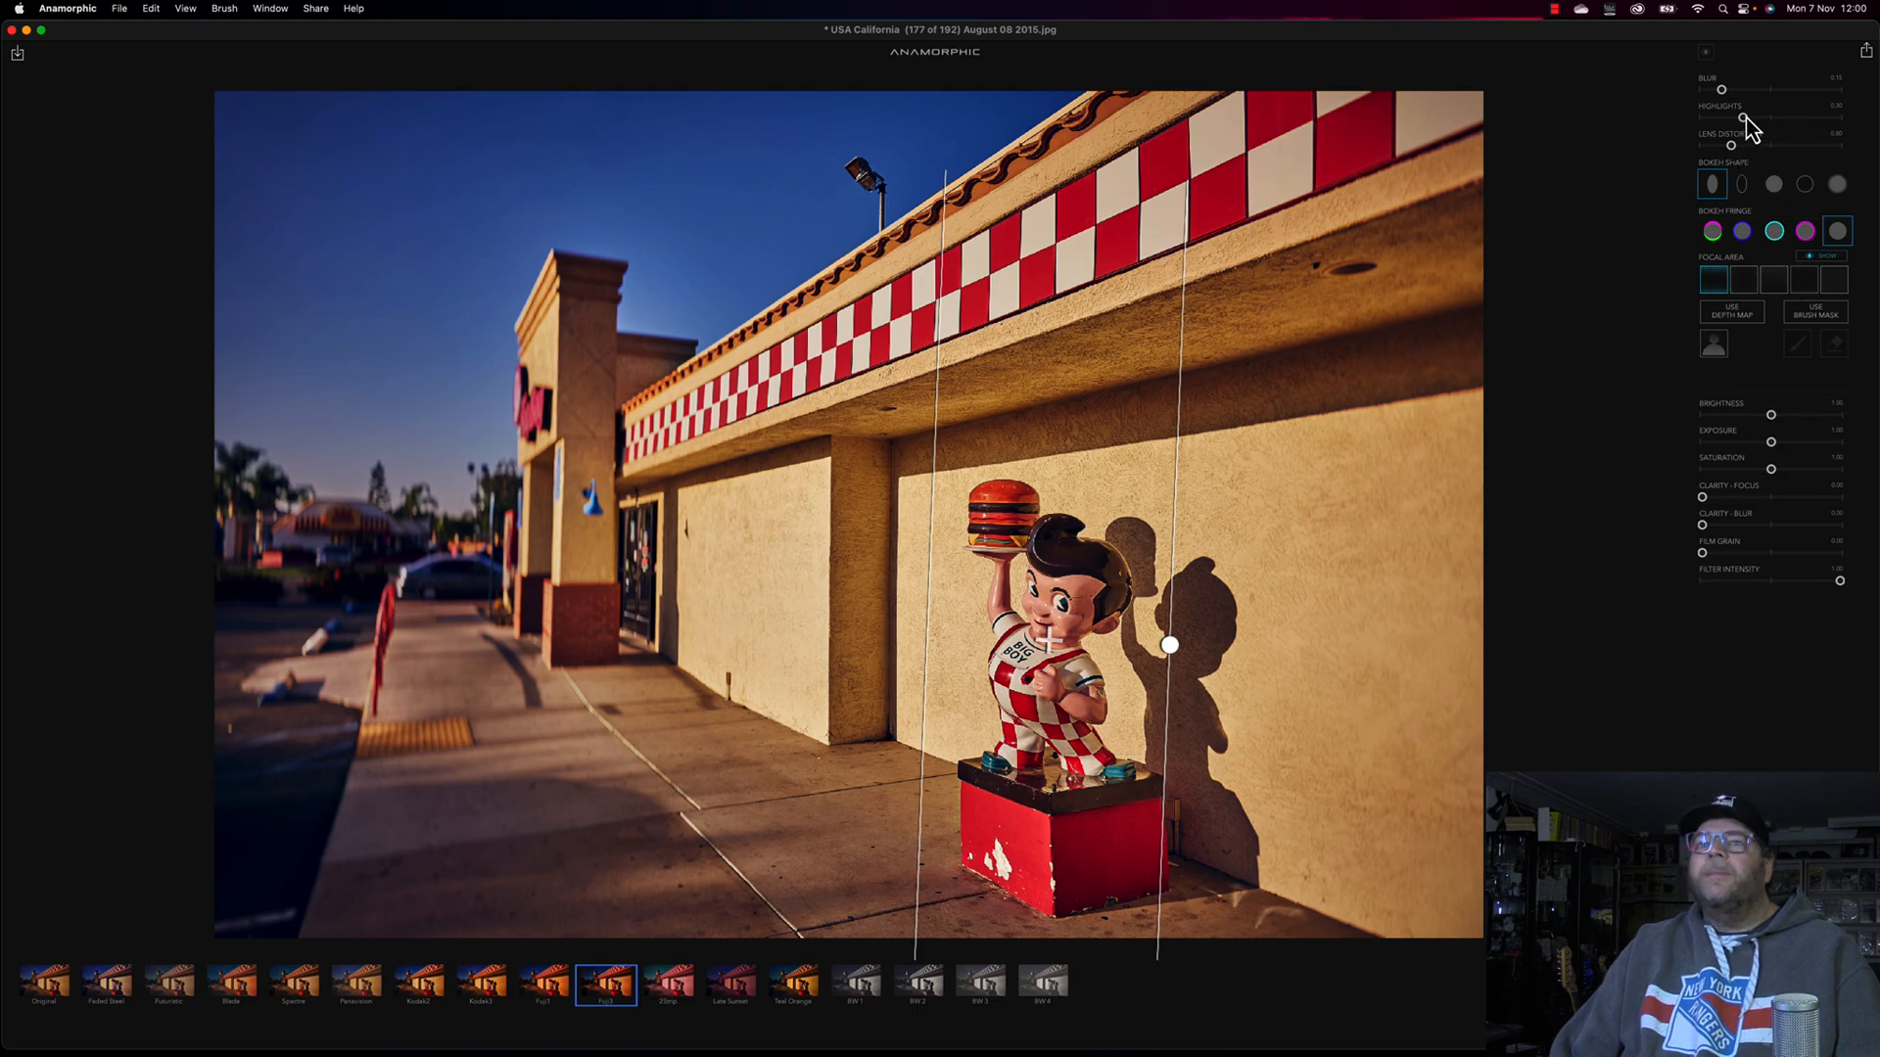
- Raise the highlights to about three quarters and slightly increase brightness and saturation, keeping focus clarity at zero
left_click_drag(1746, 117, 1809, 142)
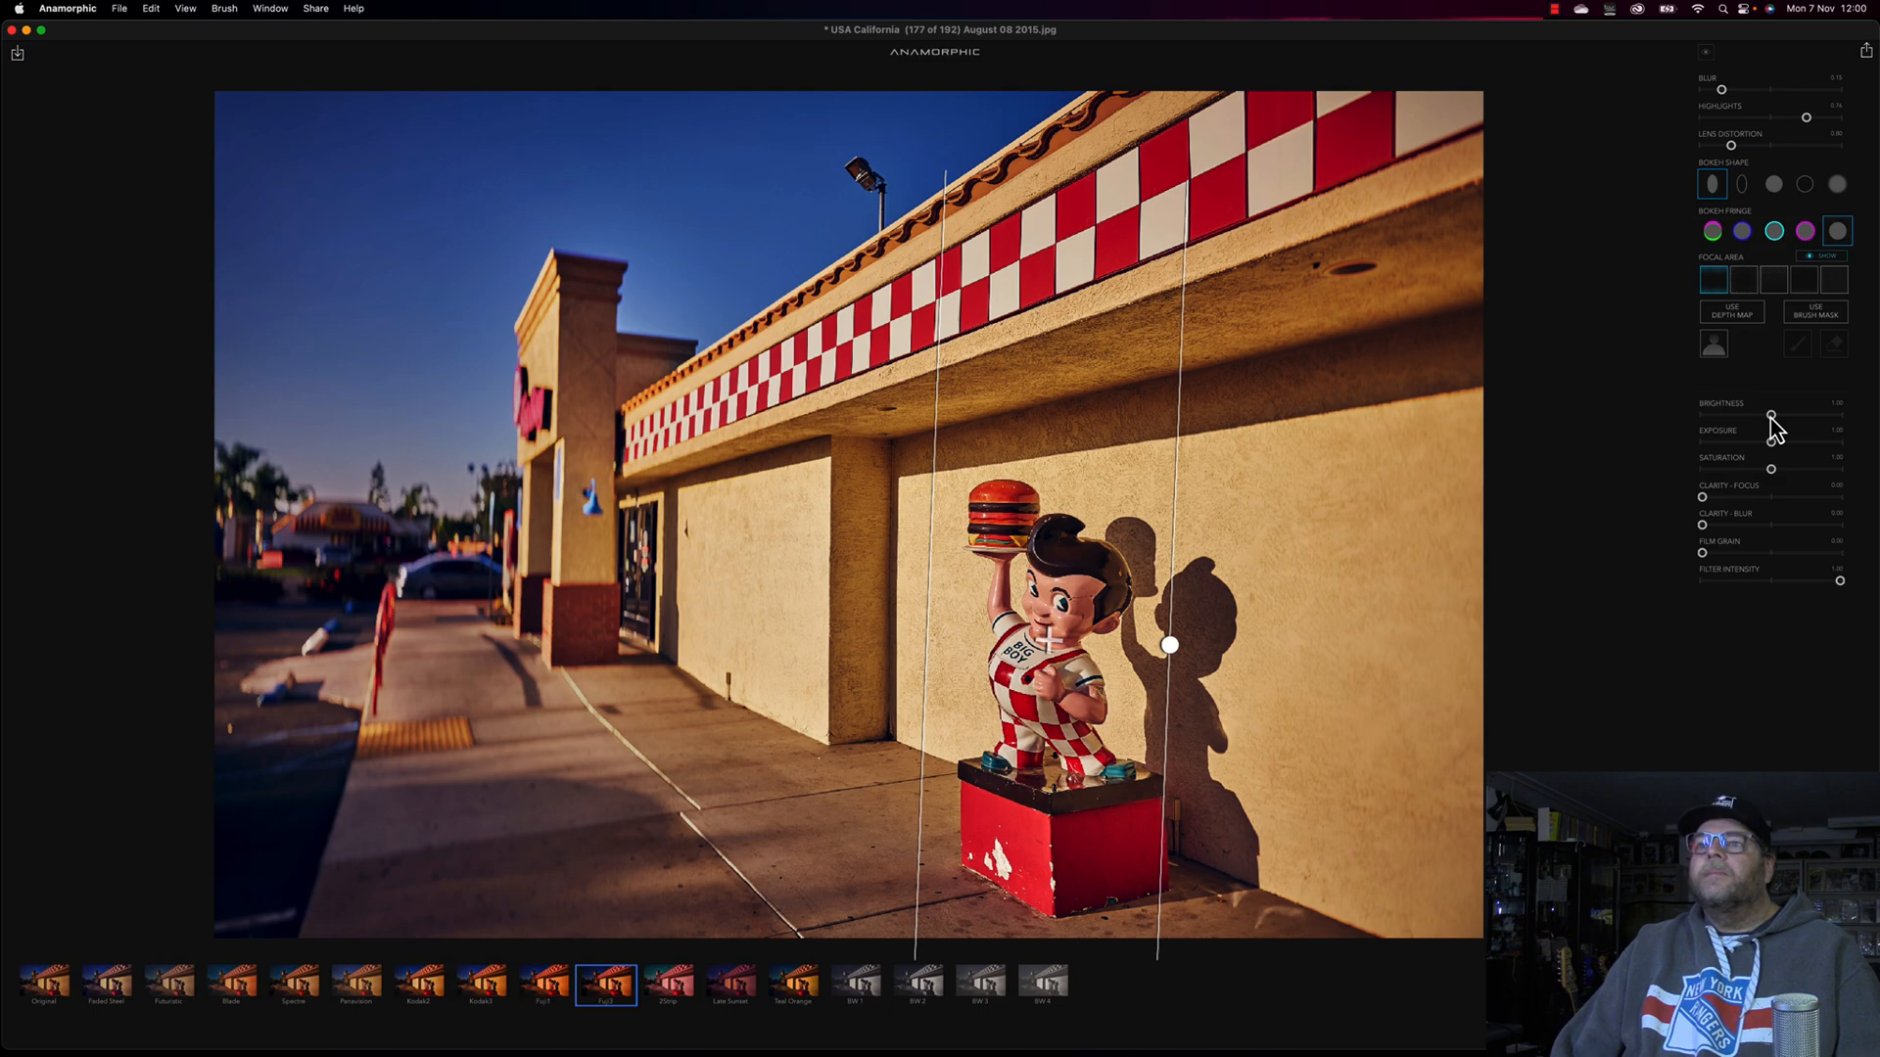
left_click_drag(1772, 417, 1704, 512)
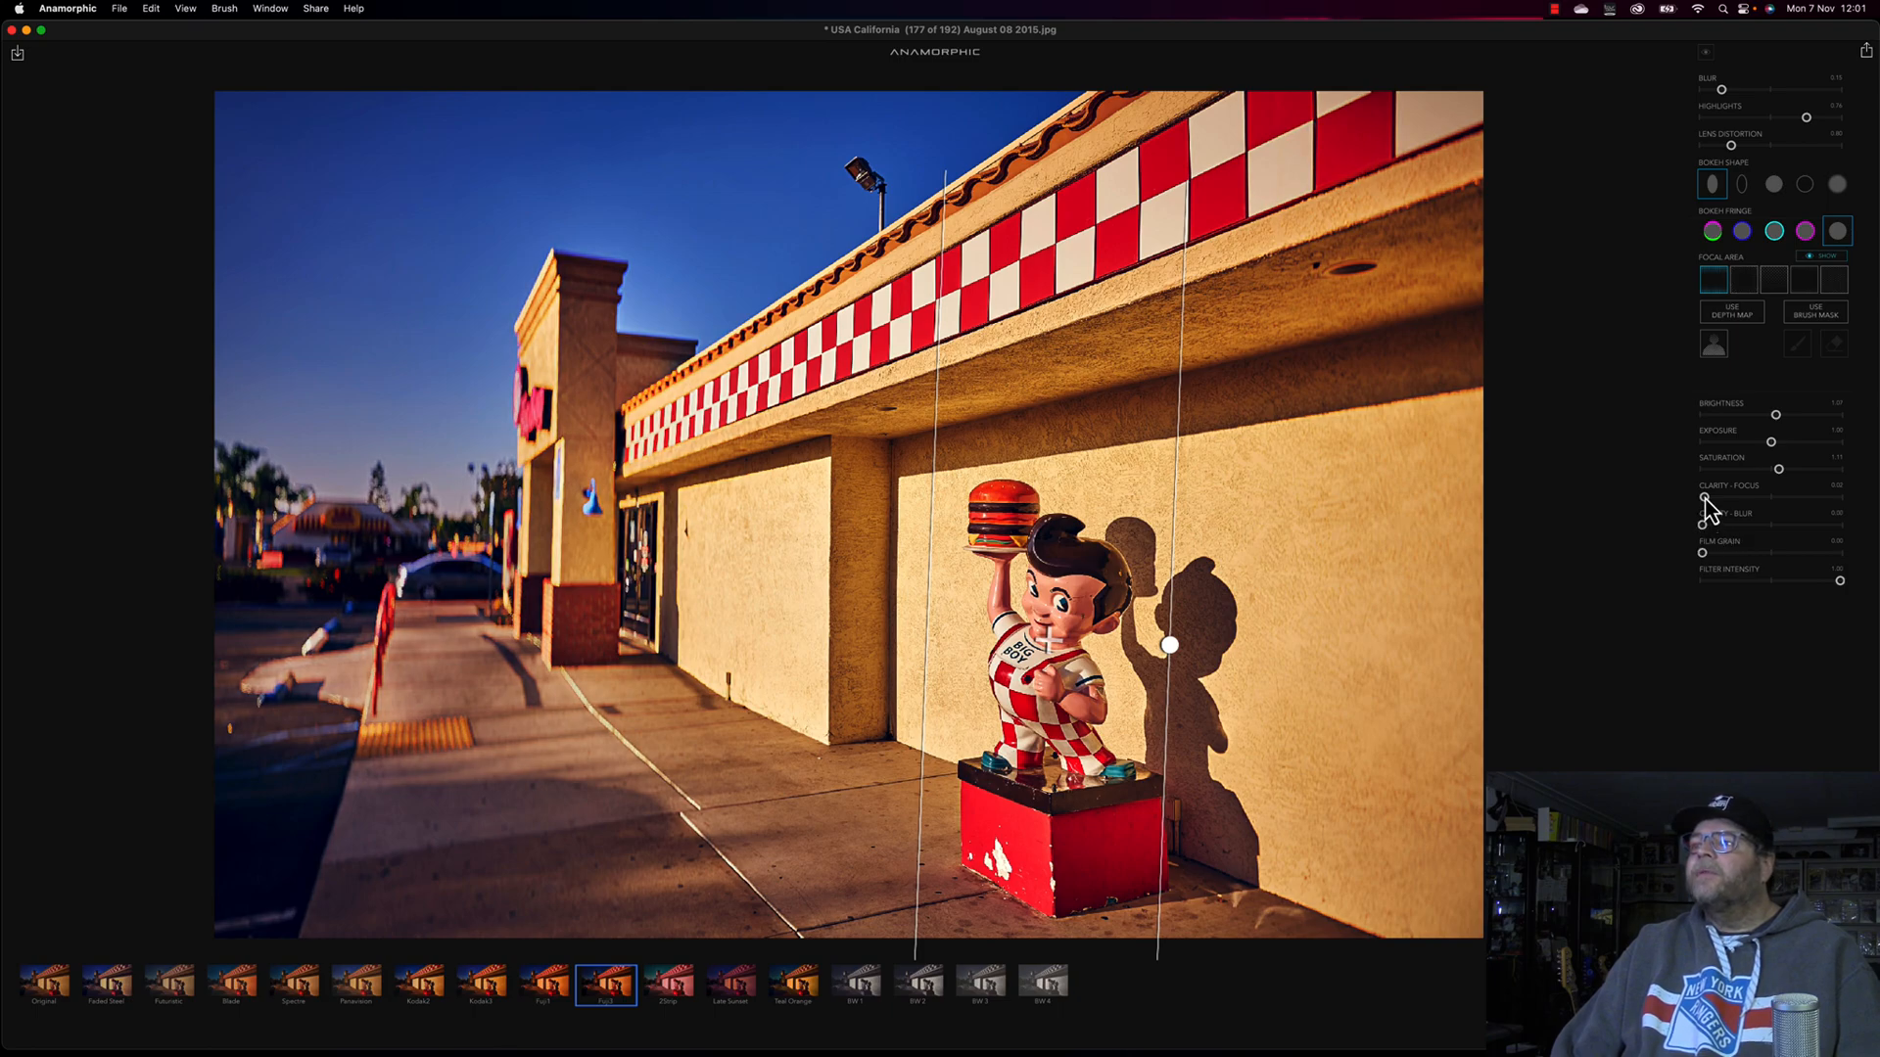
left_click_drag(1701, 502, 1682, 509)
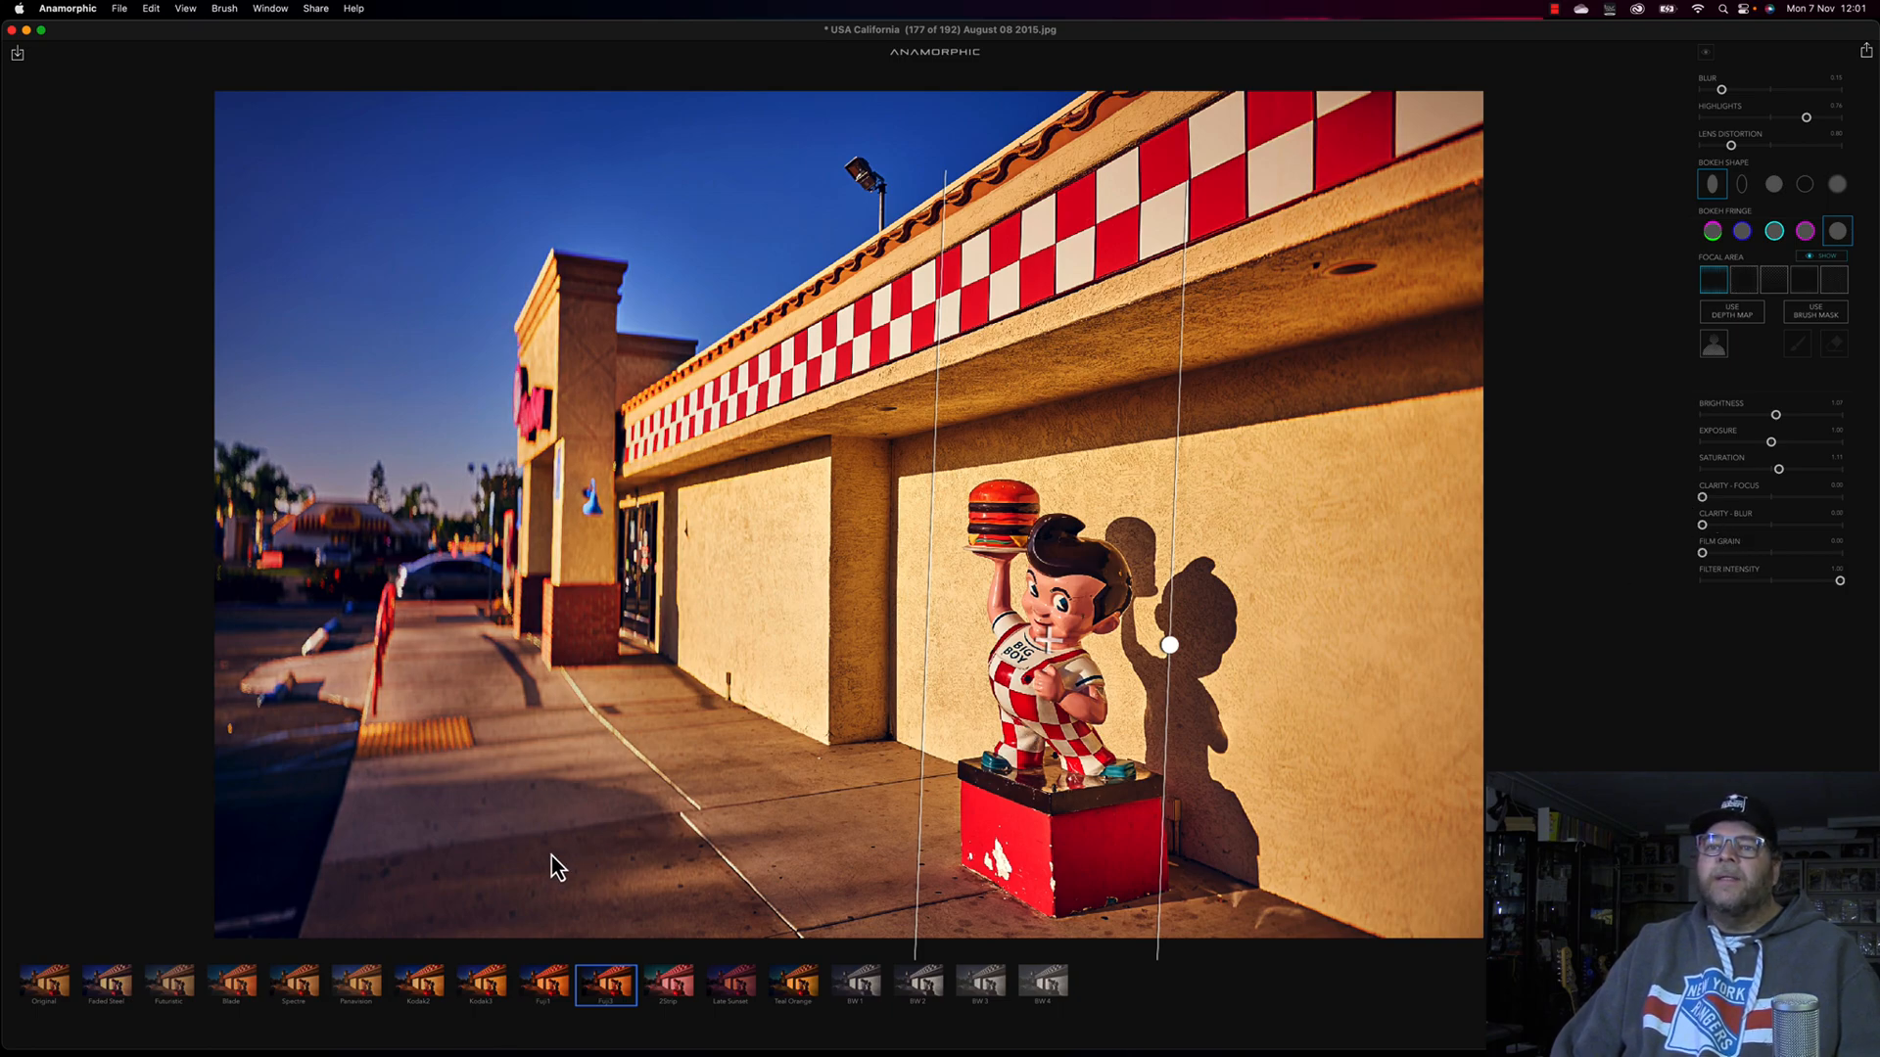
- Preview the filters from Original through the first Kodak look, and return the saturation to its default level
left_click(60, 995)
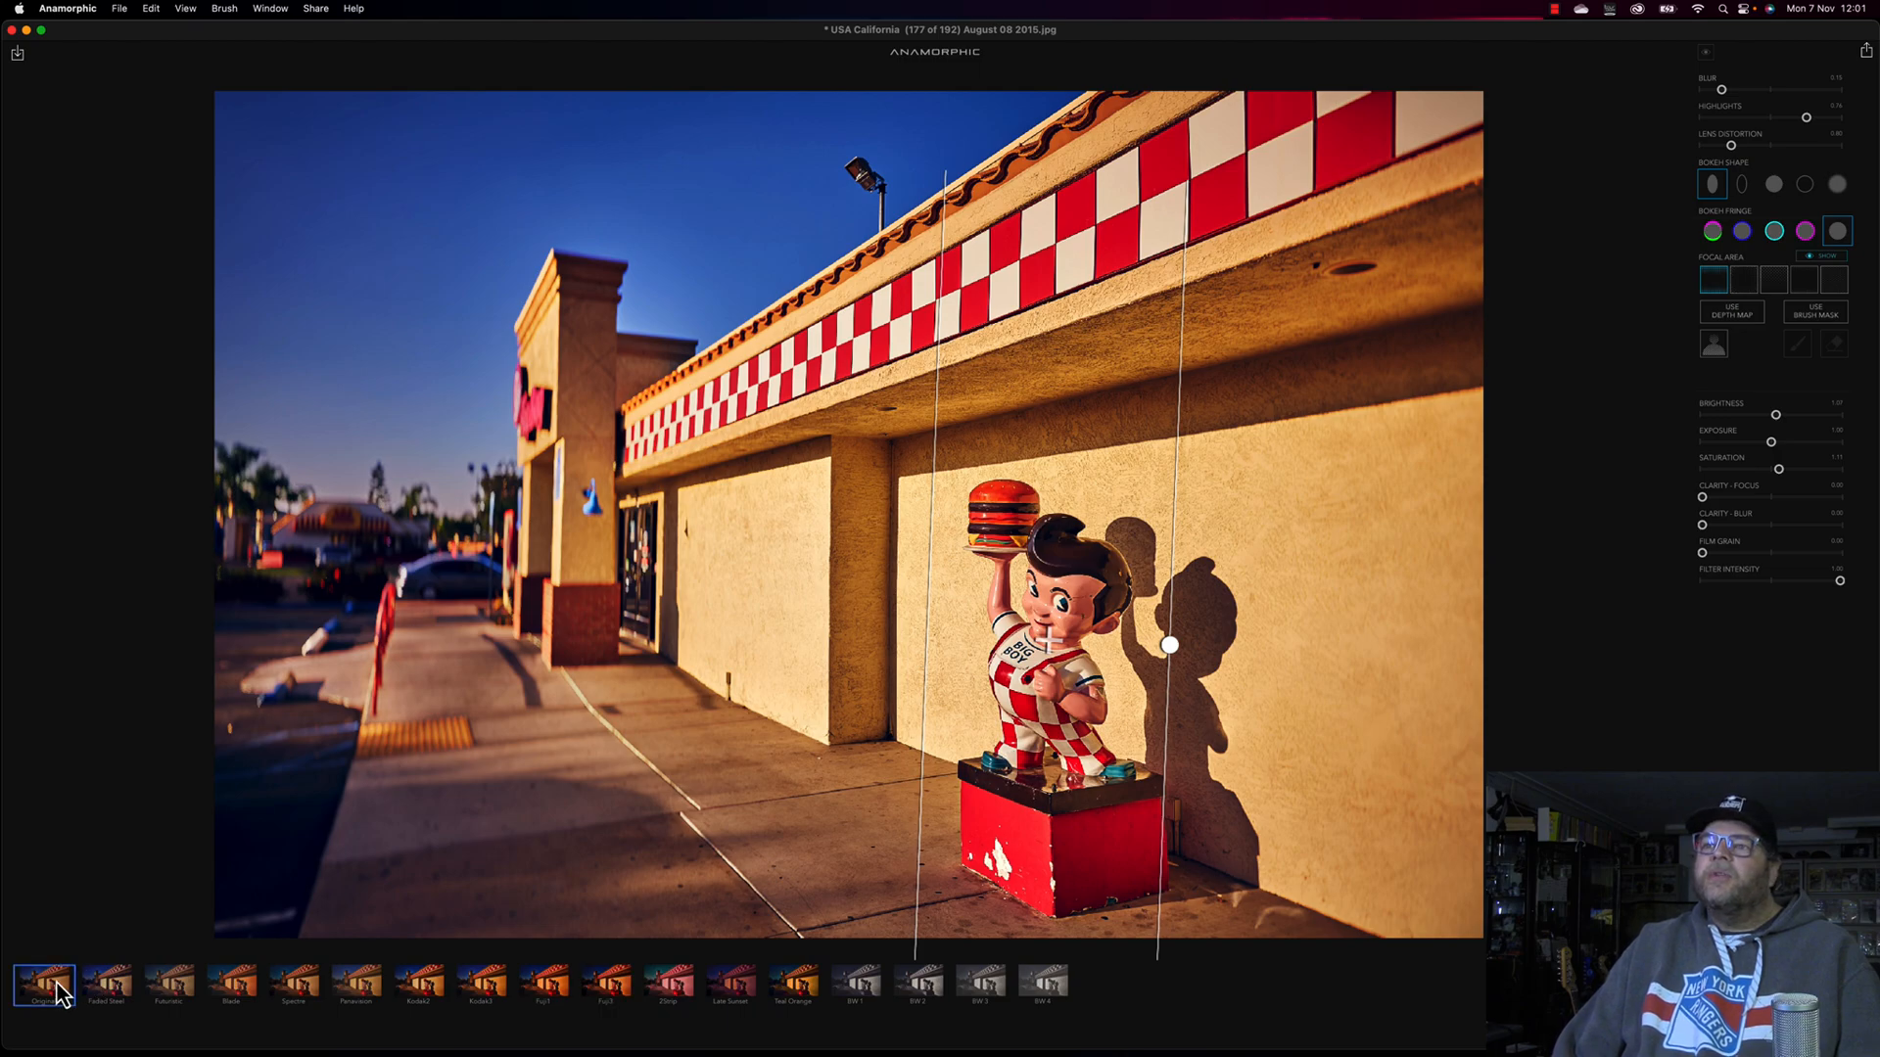
left_click(114, 991)
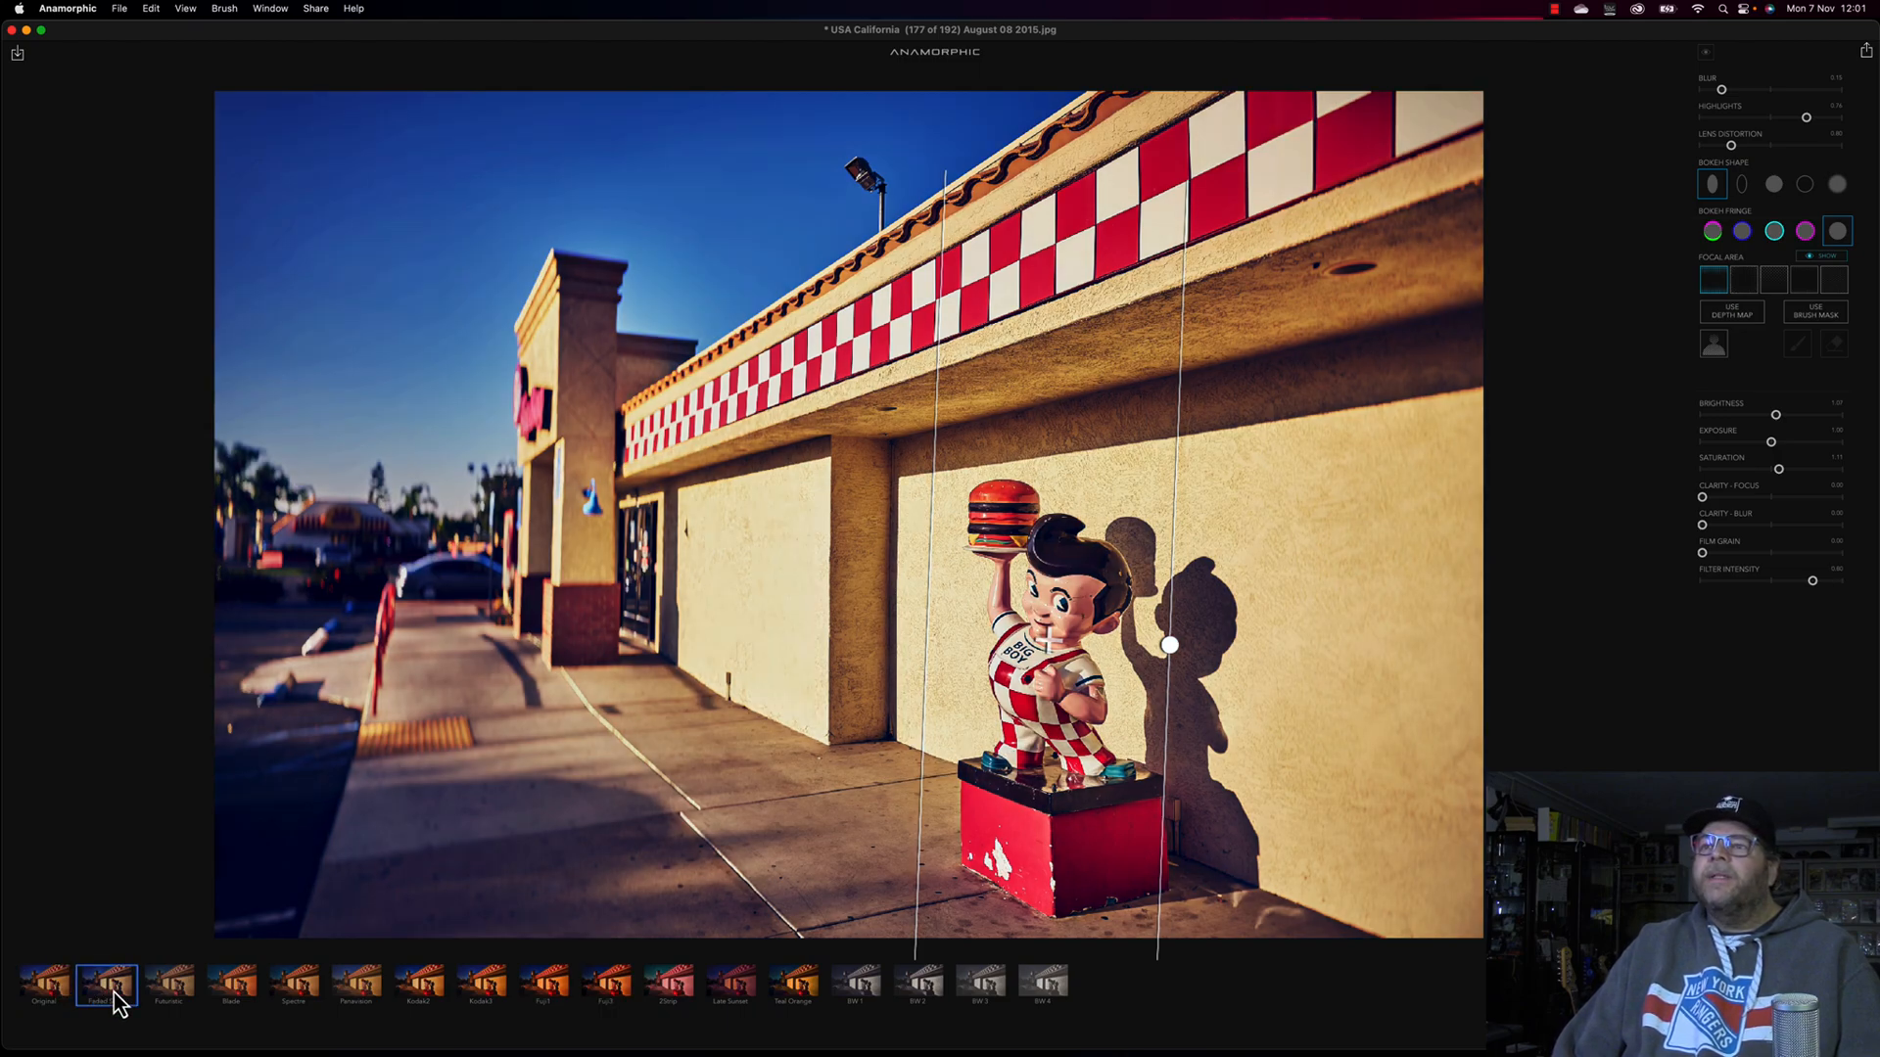
left_click(172, 989)
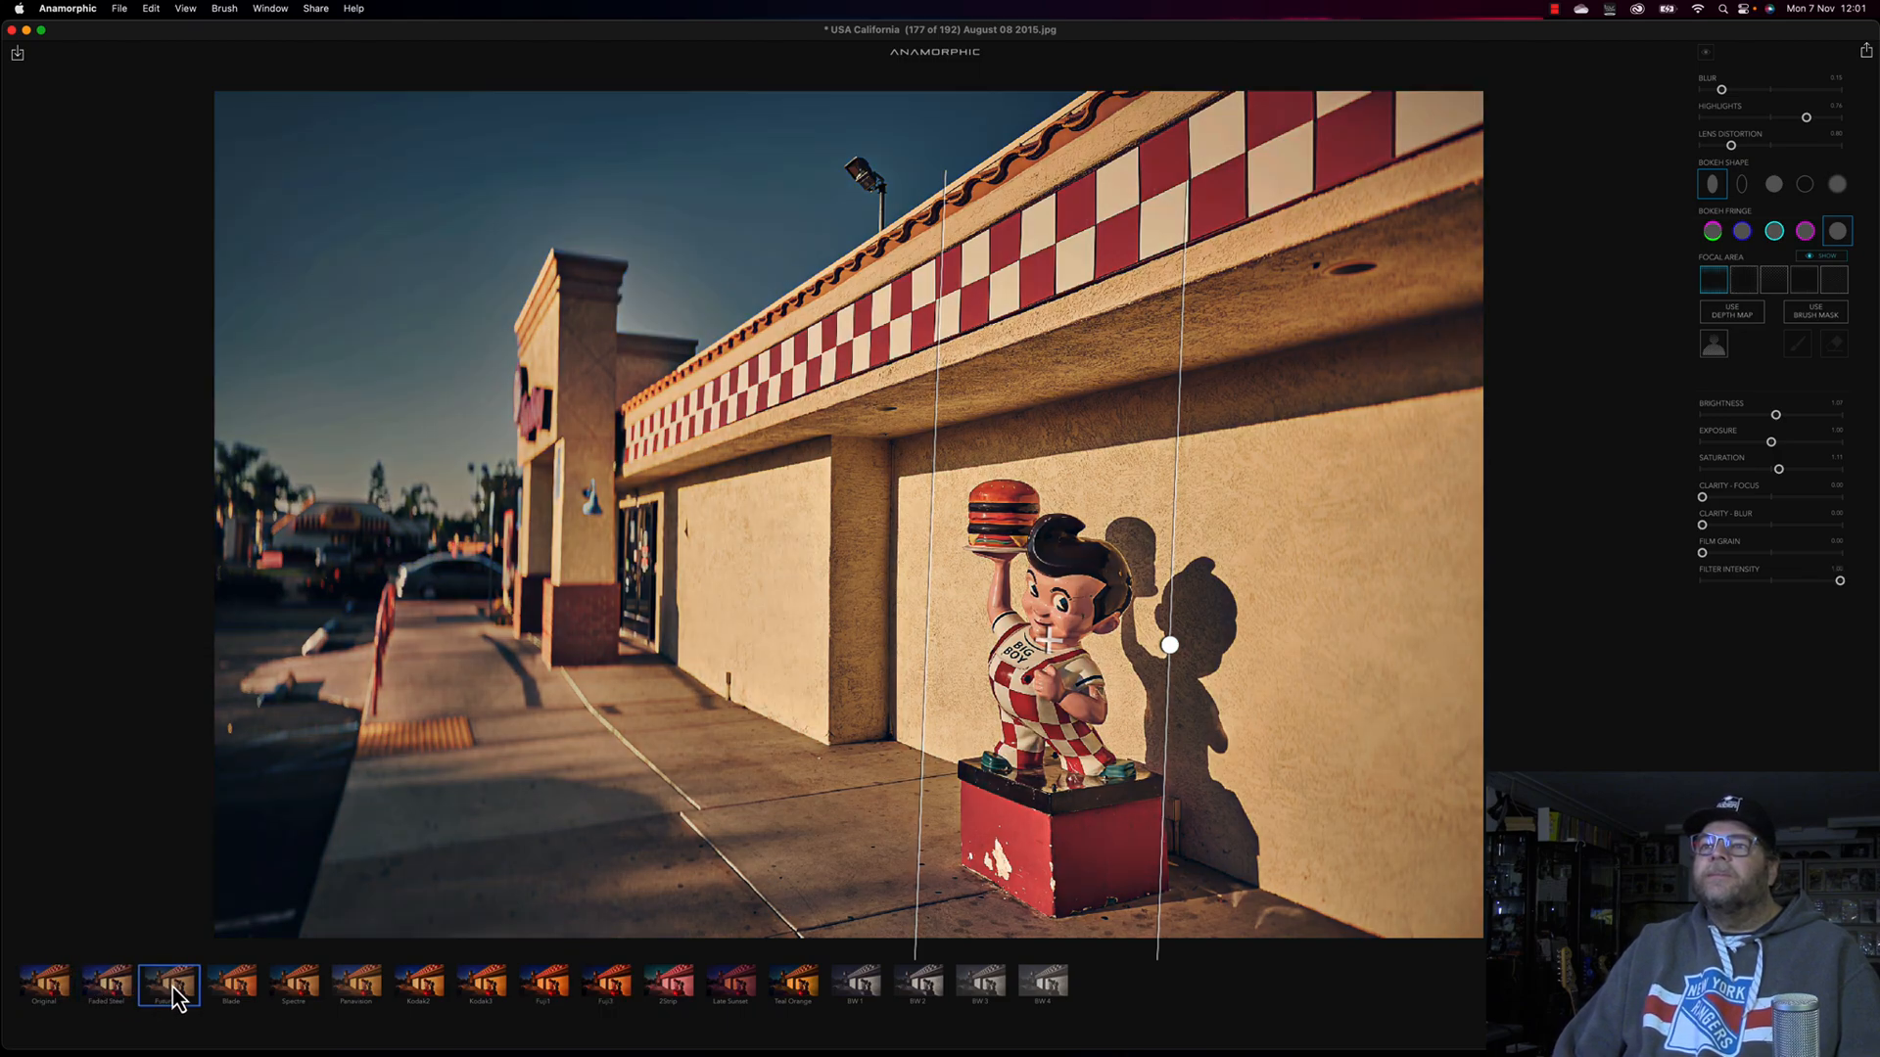
left_click(237, 991)
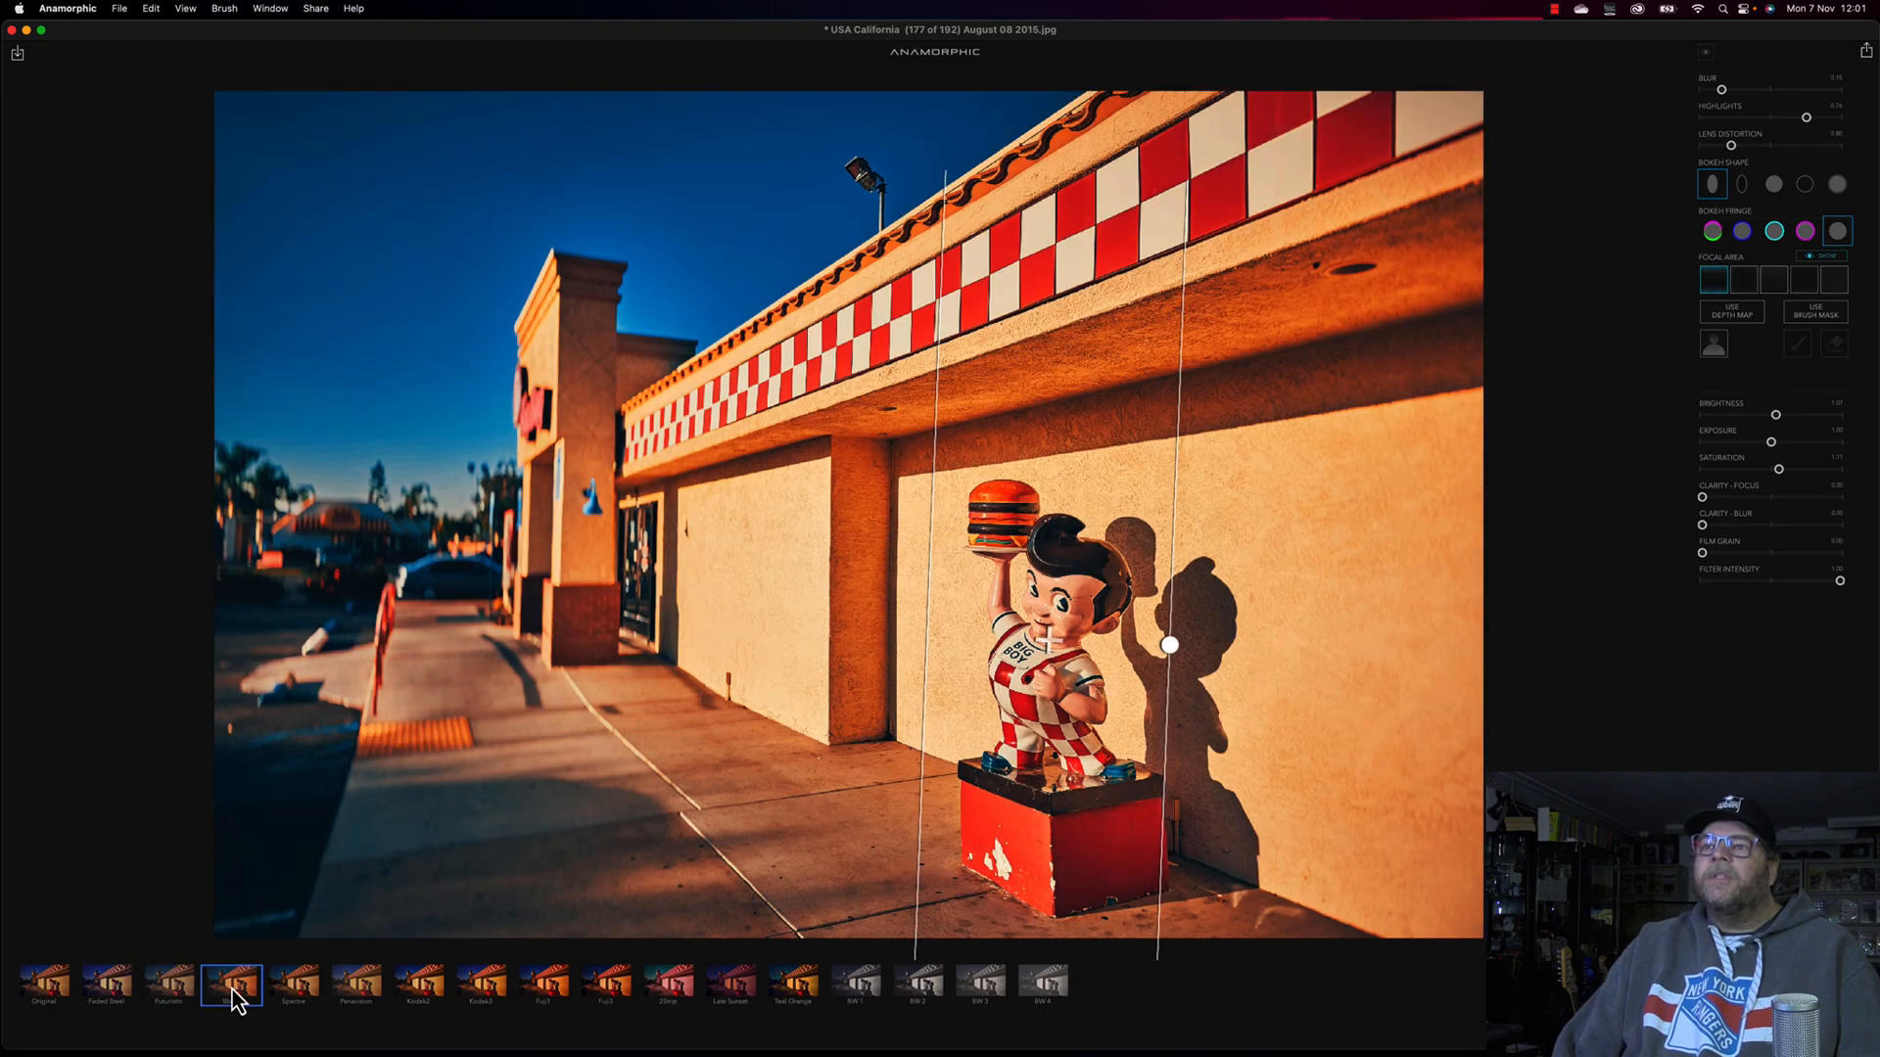
left_click(299, 993)
left_click(362, 999)
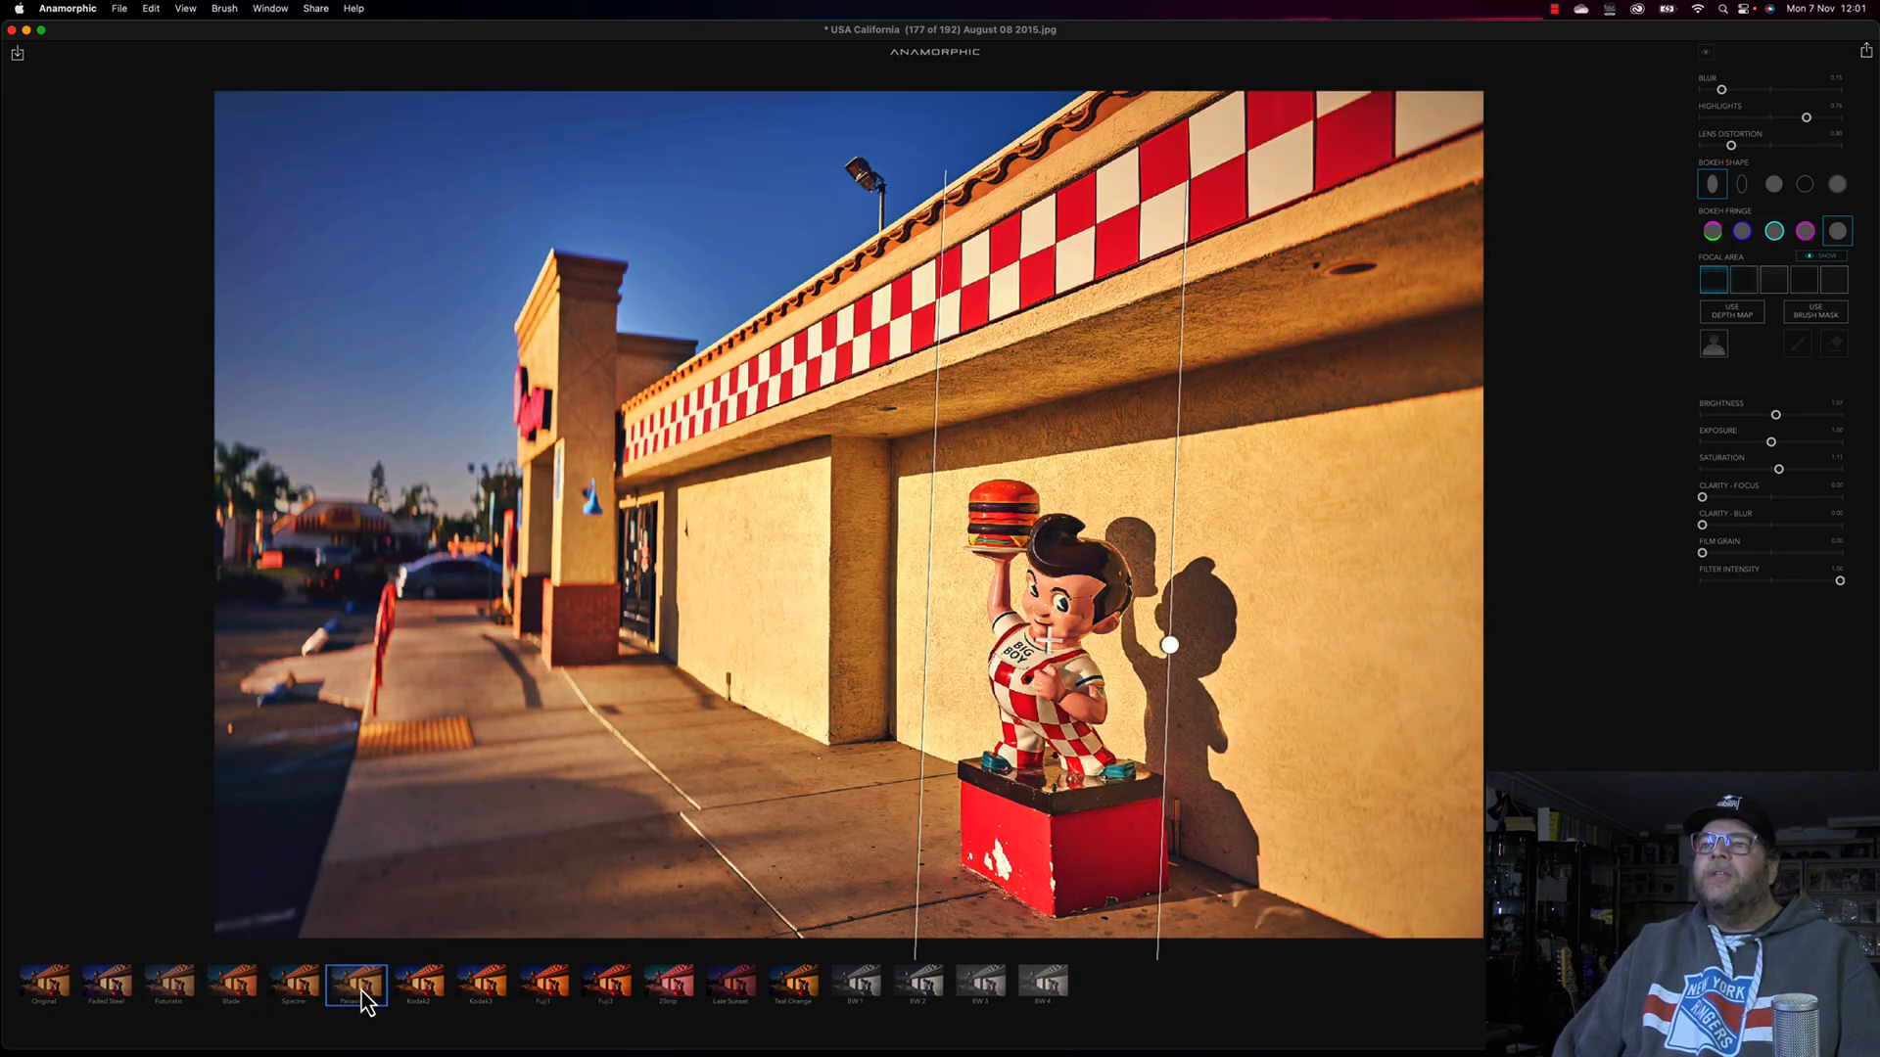
left_click(419, 994)
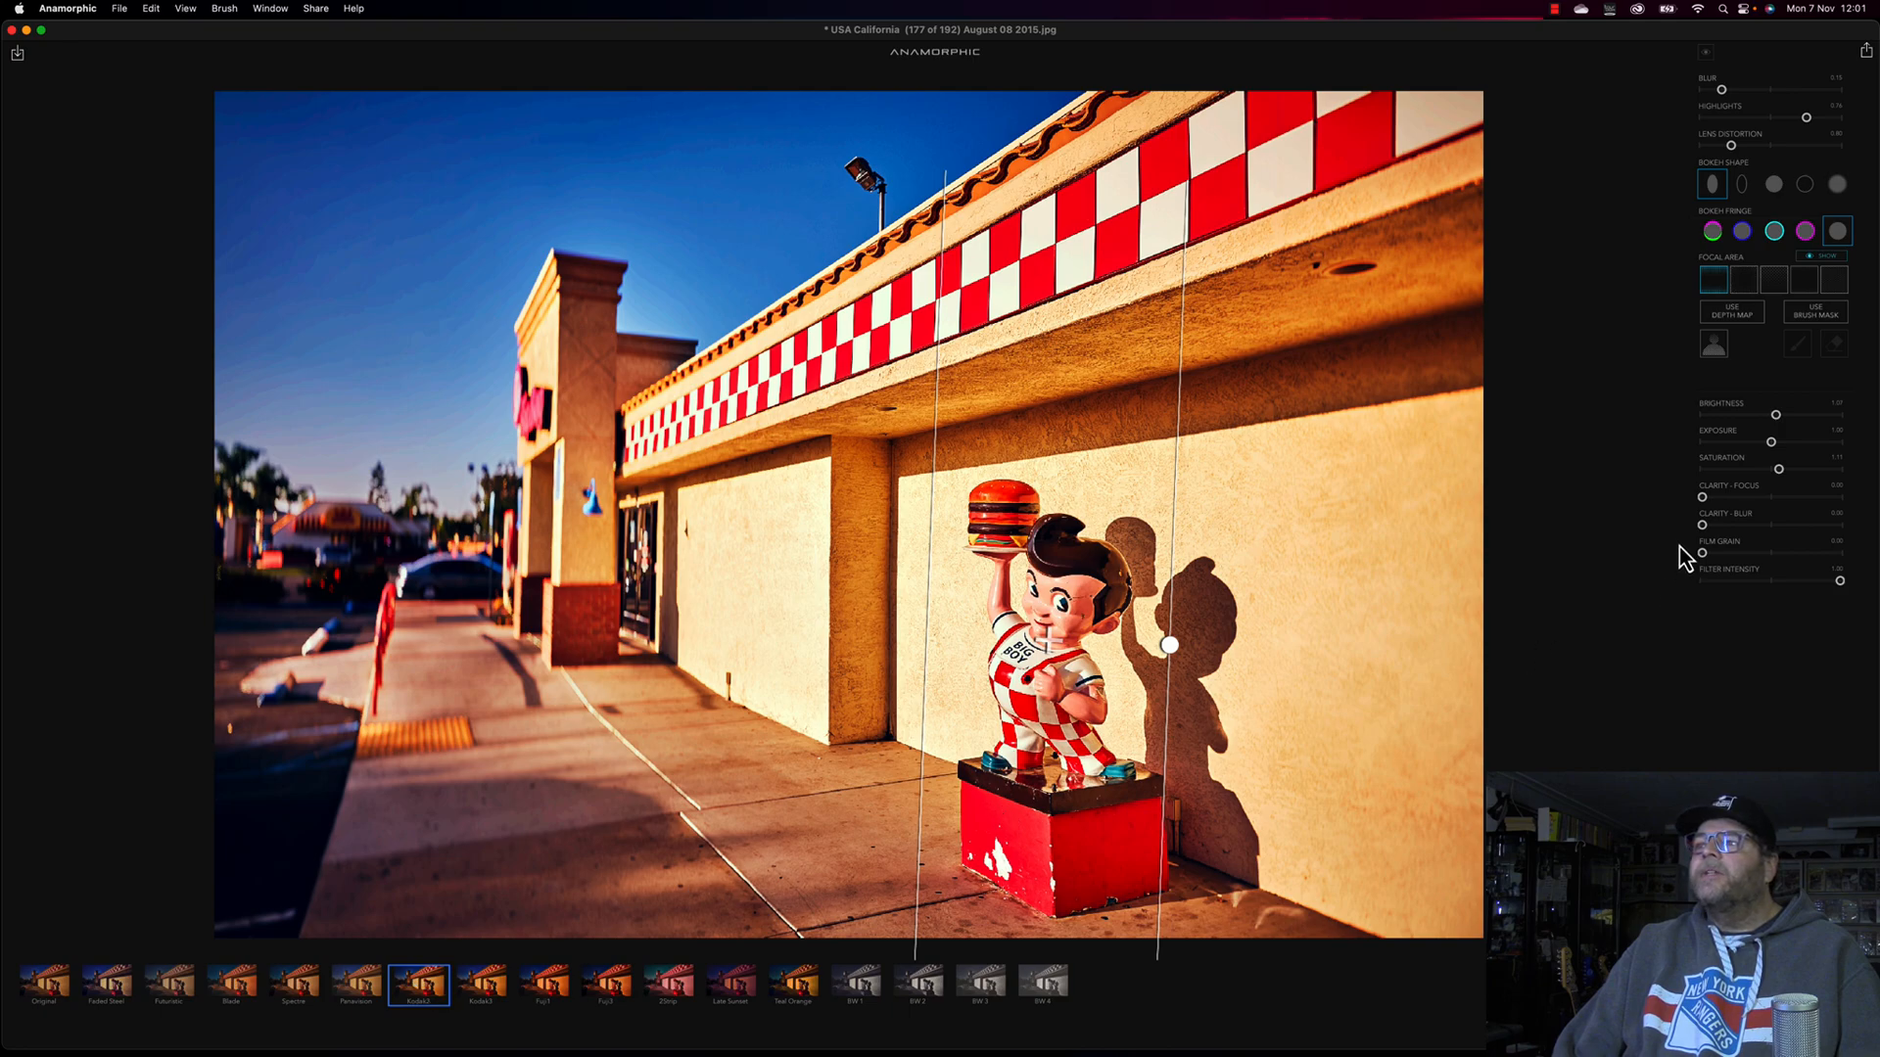
mouse_move(1780, 477)
left_mouse_down()
mouse_move(1754, 479)
mouse_move(1769, 471)
left_mouse_up()
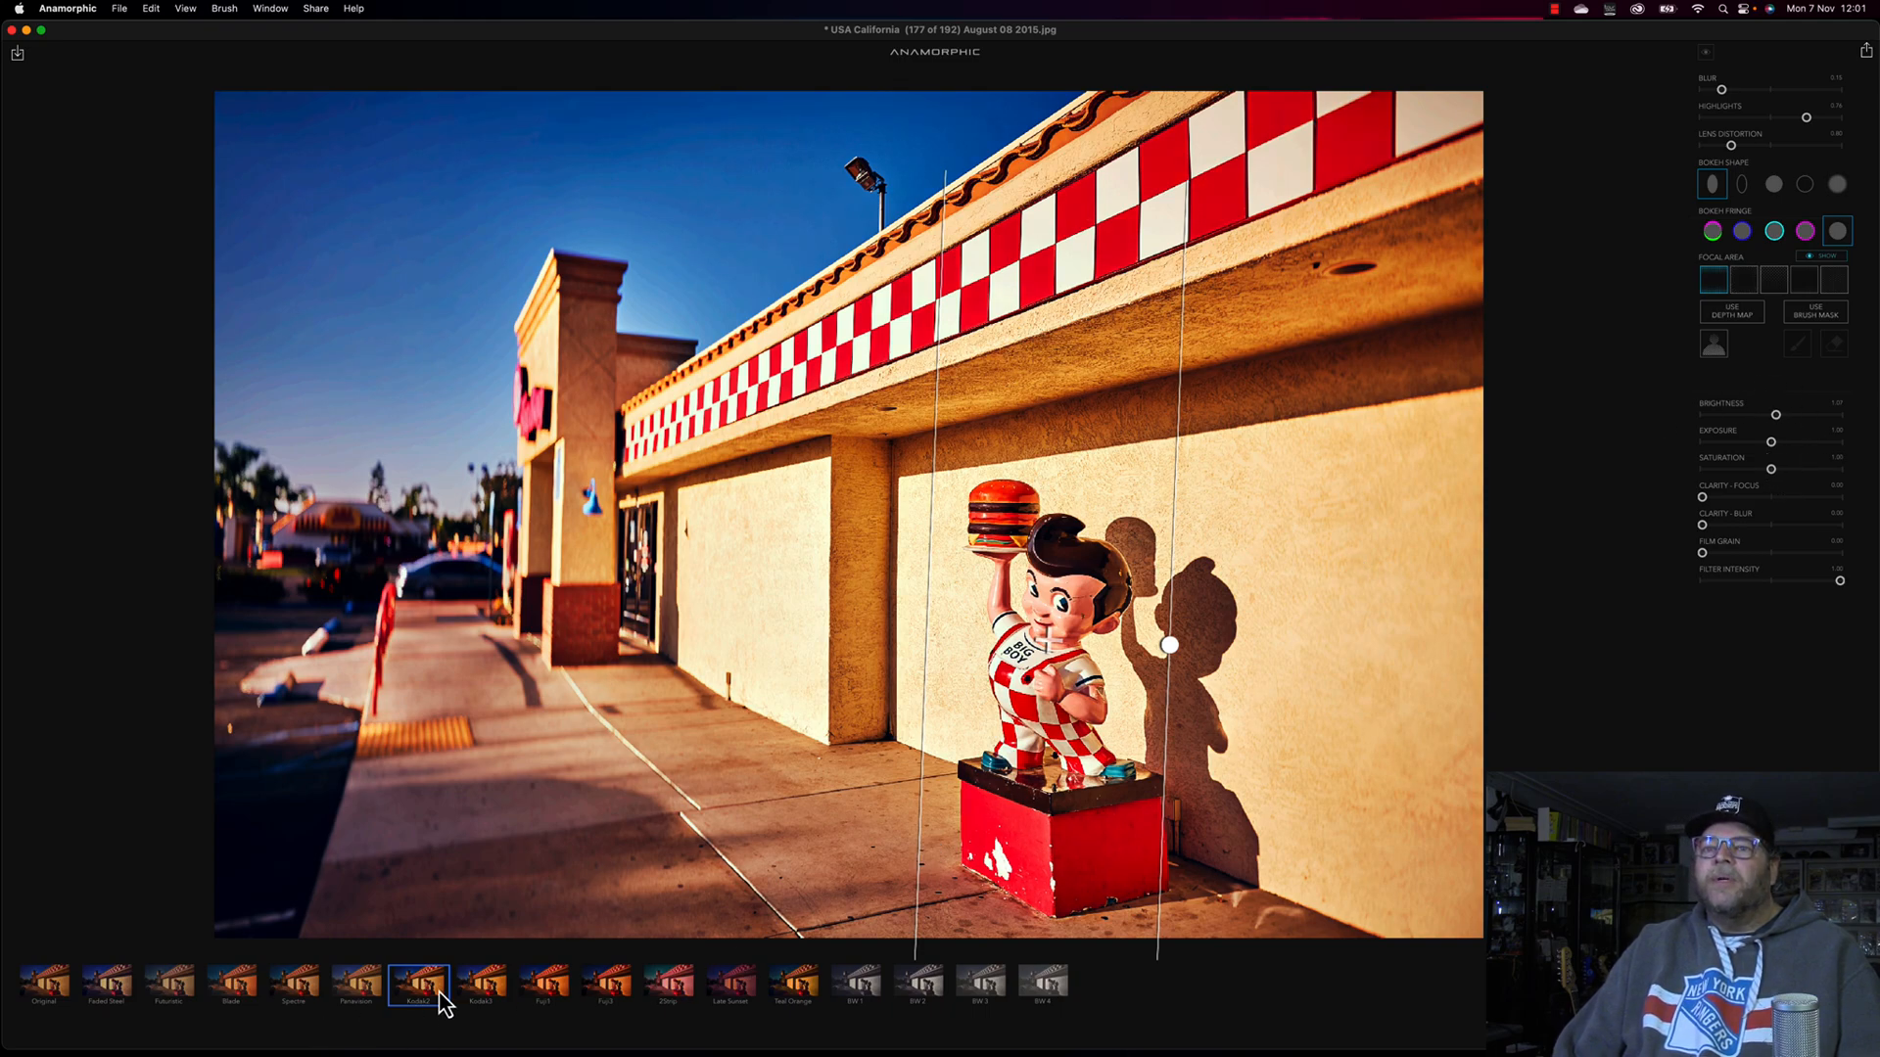
- Preview the remaining filters from the second Kodak look through the Fuji, color and black-and-white looks, finishing on BW 4
left_click(502, 991)
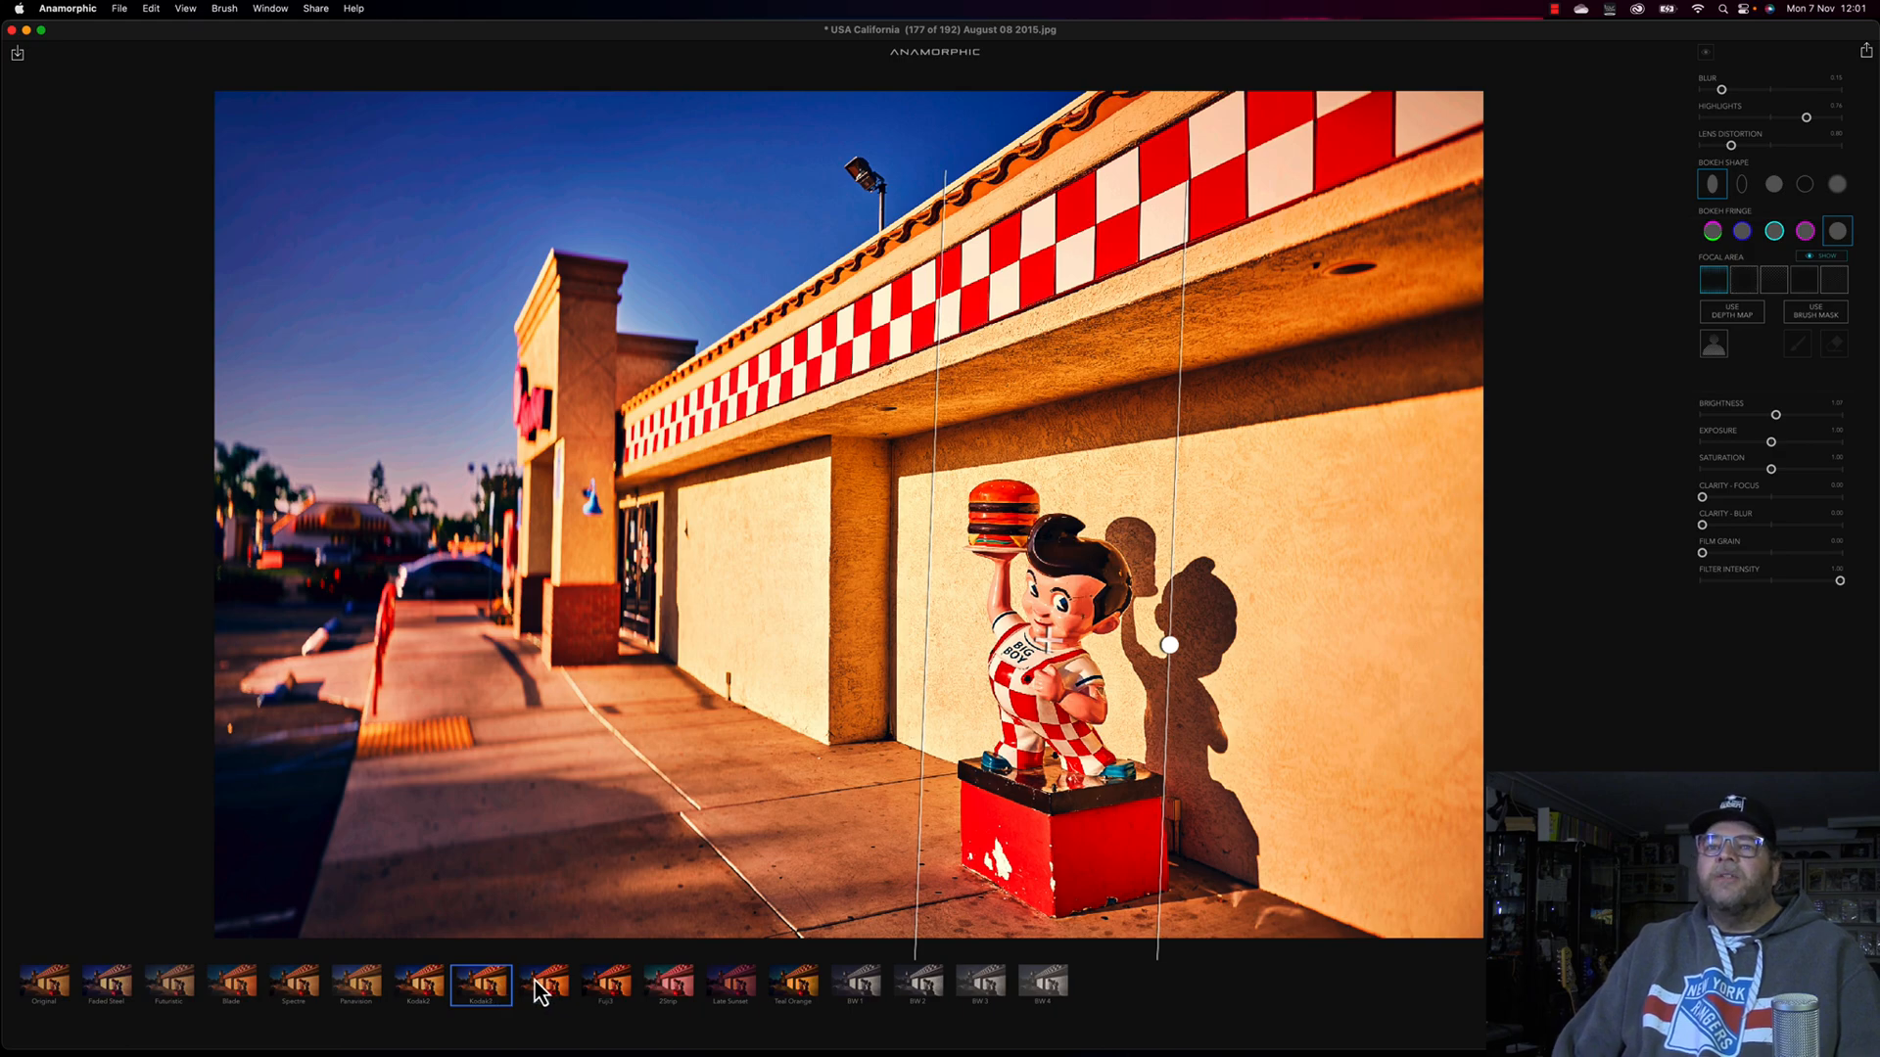
left_click(547, 983)
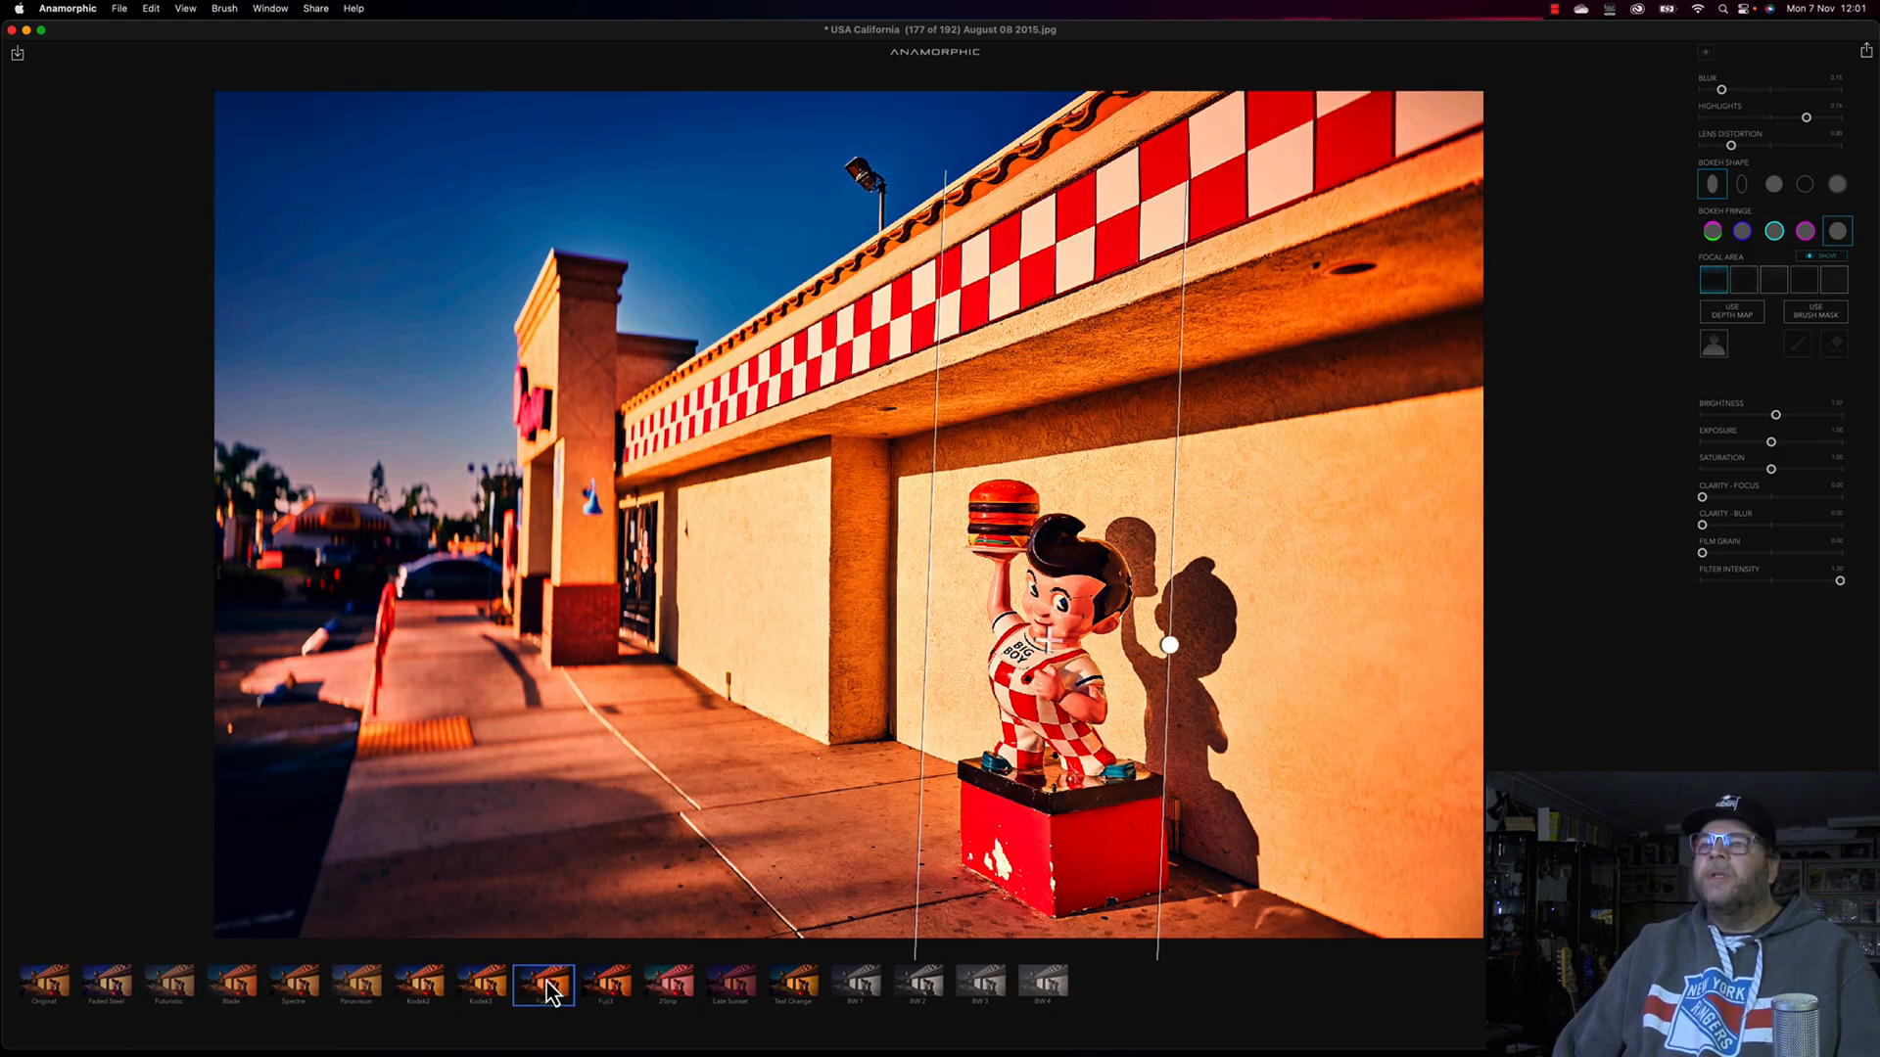
left_click(614, 989)
left_click(676, 986)
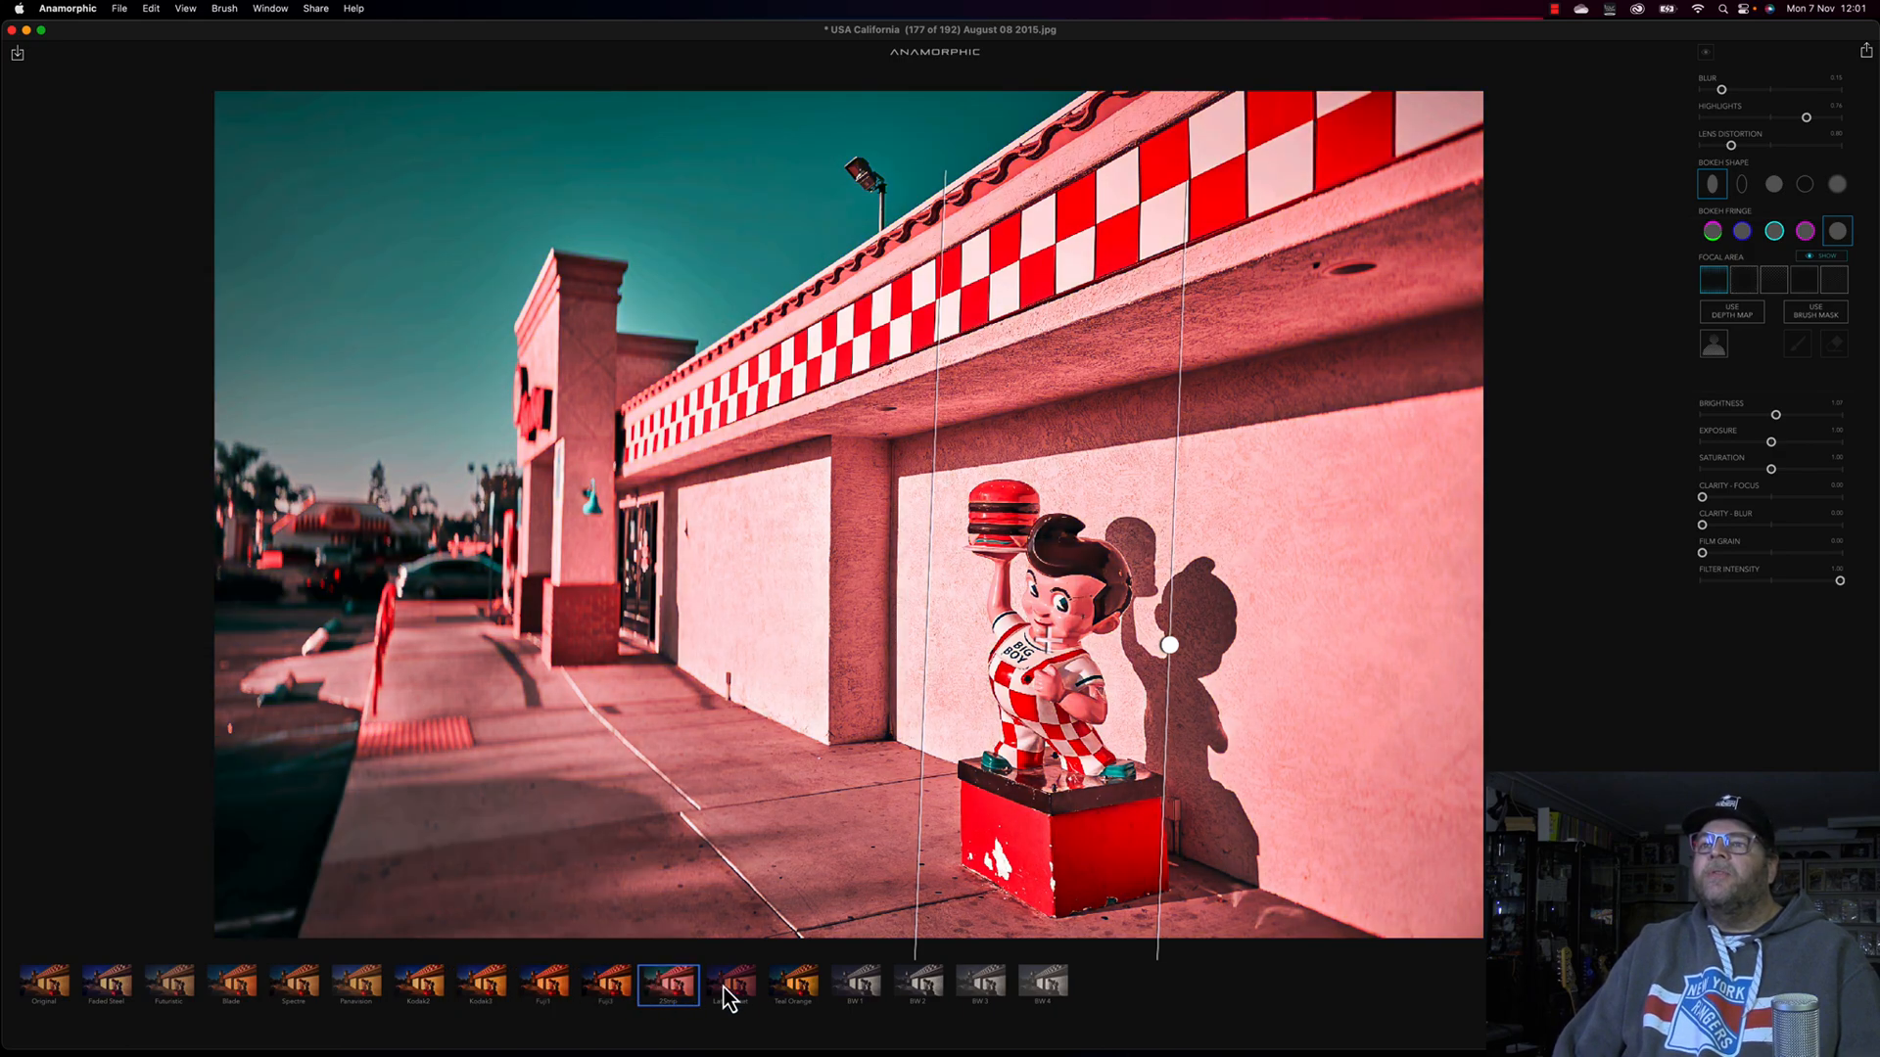
left_click(737, 987)
left_click(795, 987)
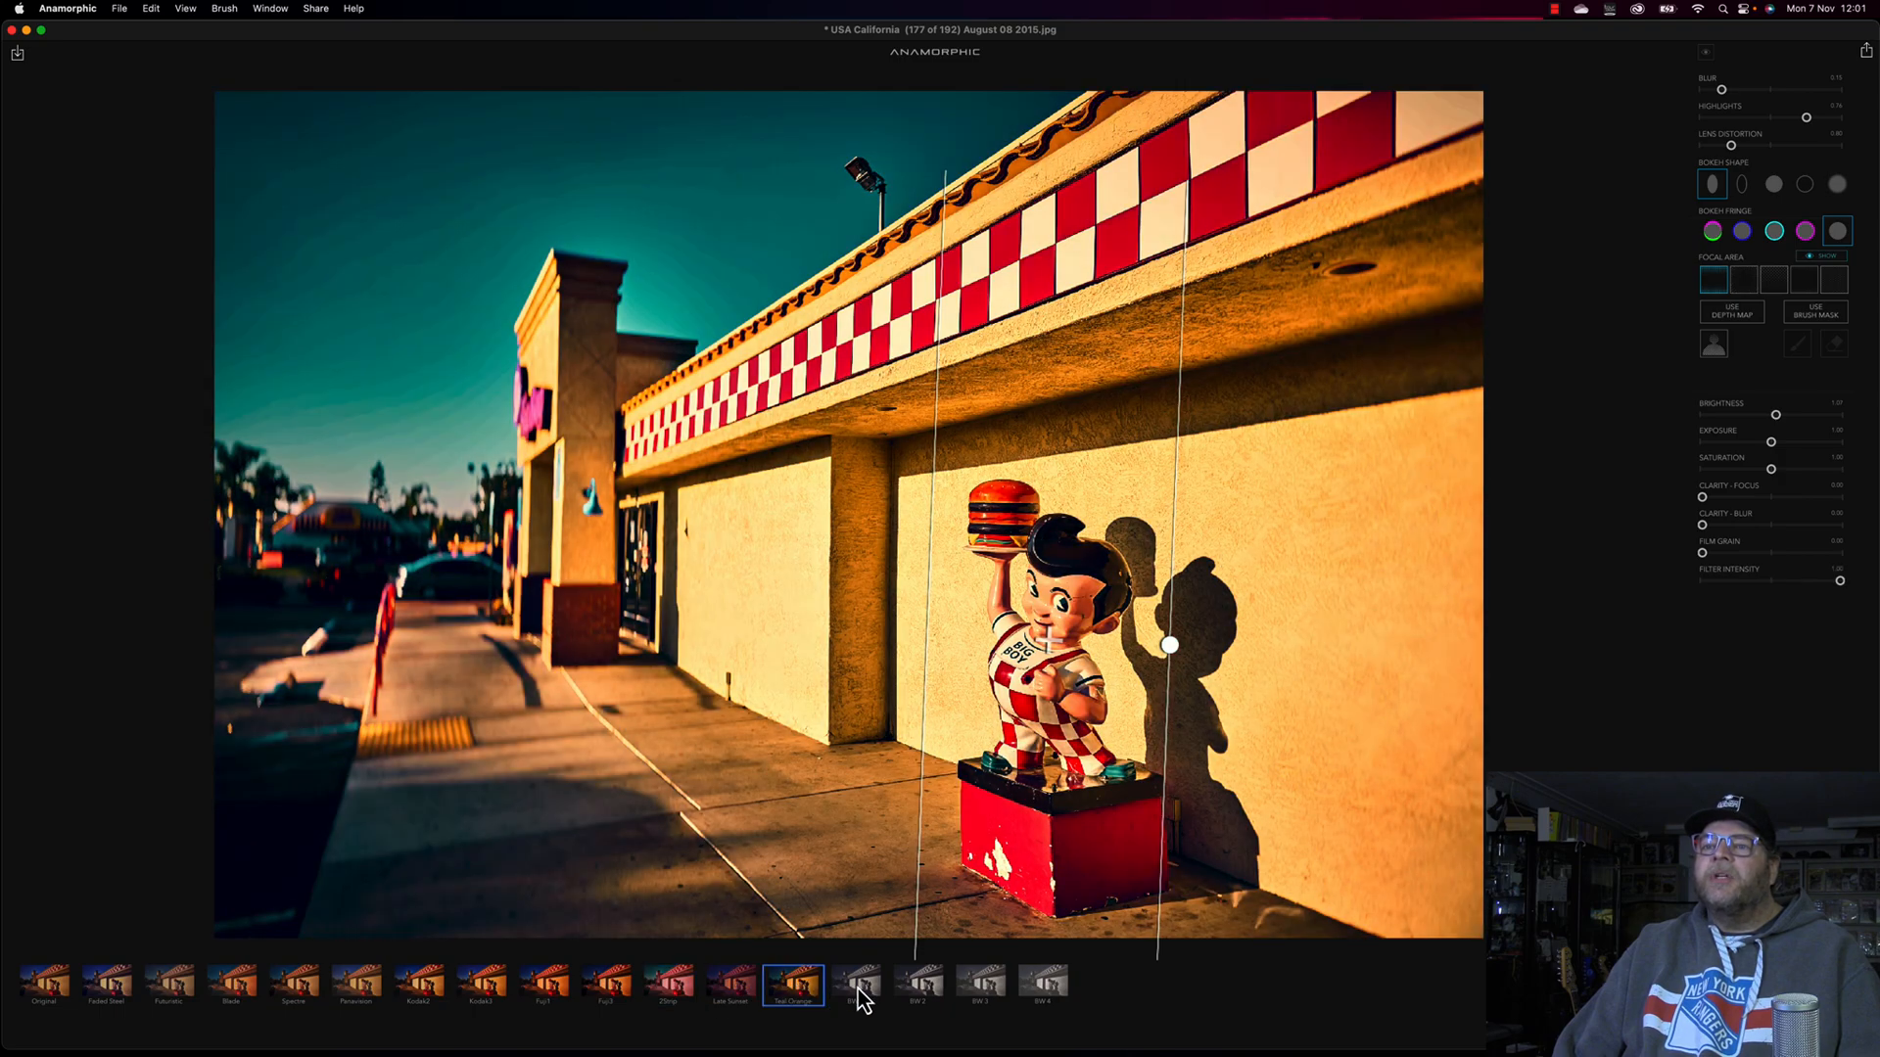
left_click(860, 990)
left_click(918, 987)
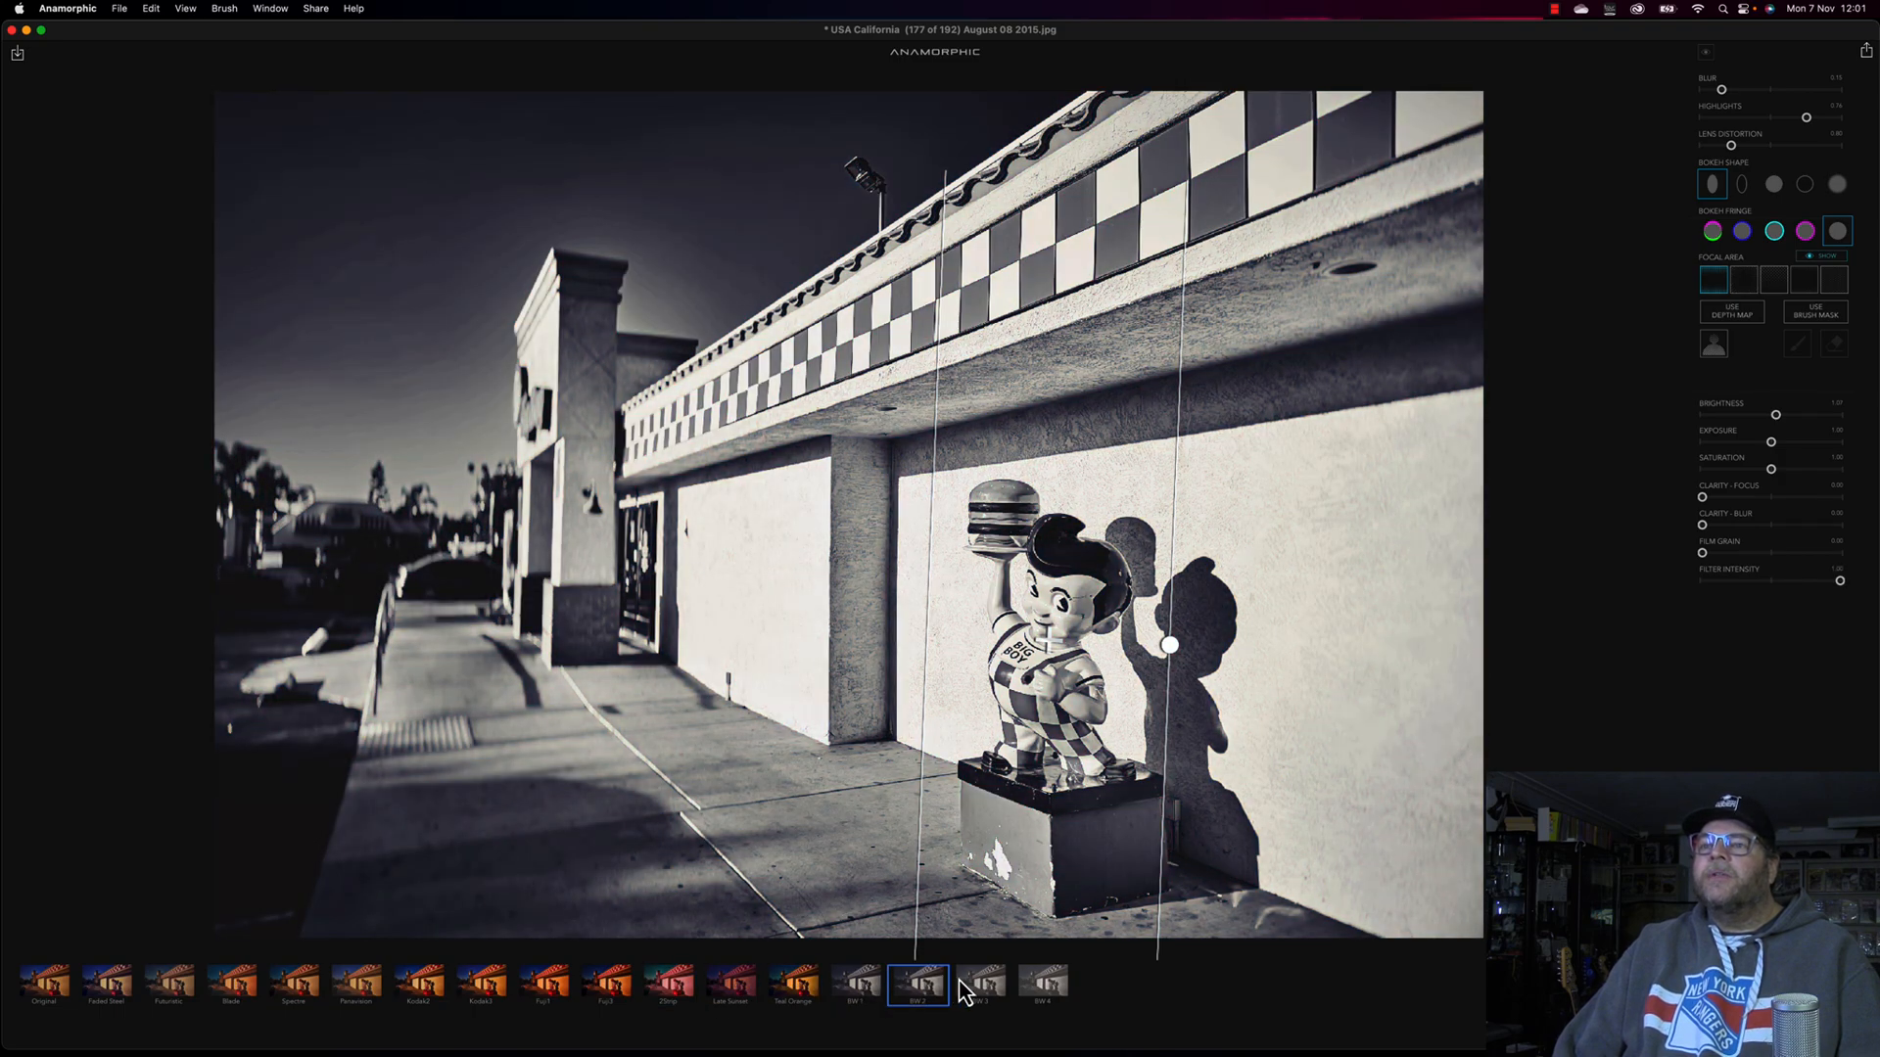
left_click(964, 990)
left_click(1036, 991)
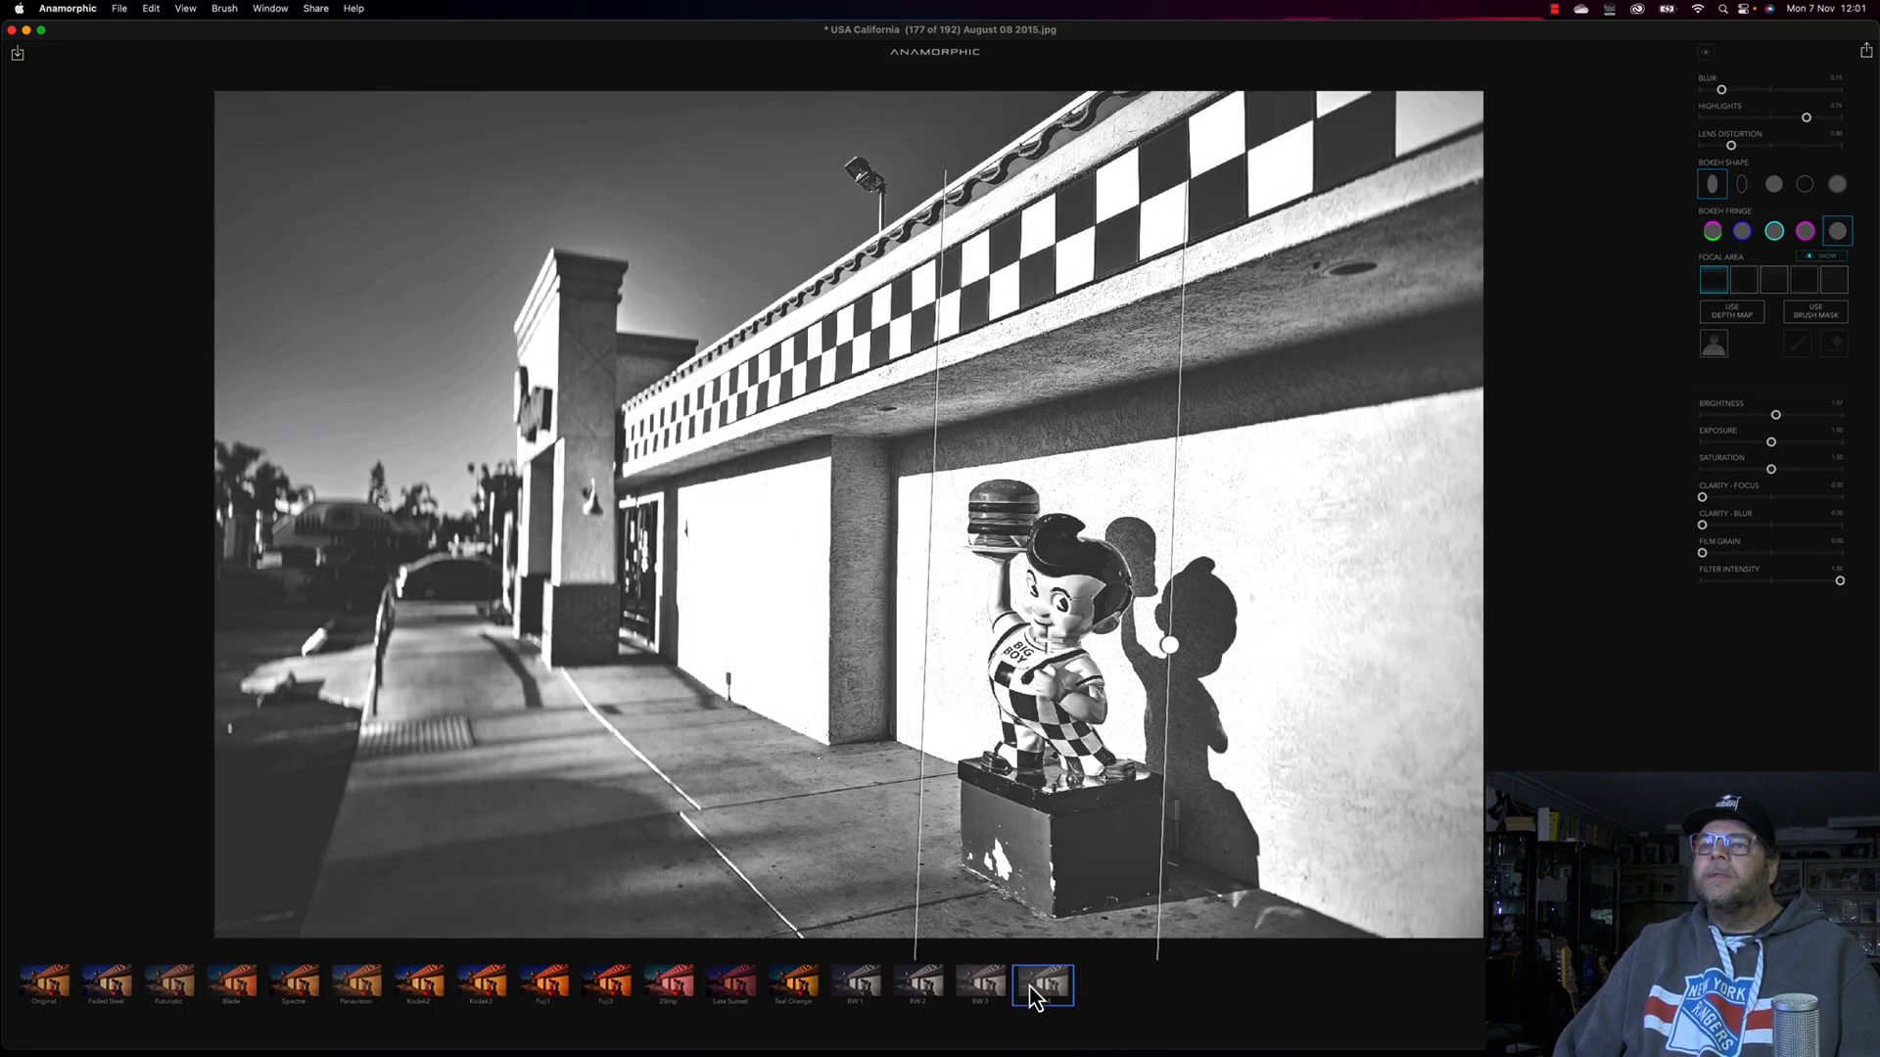